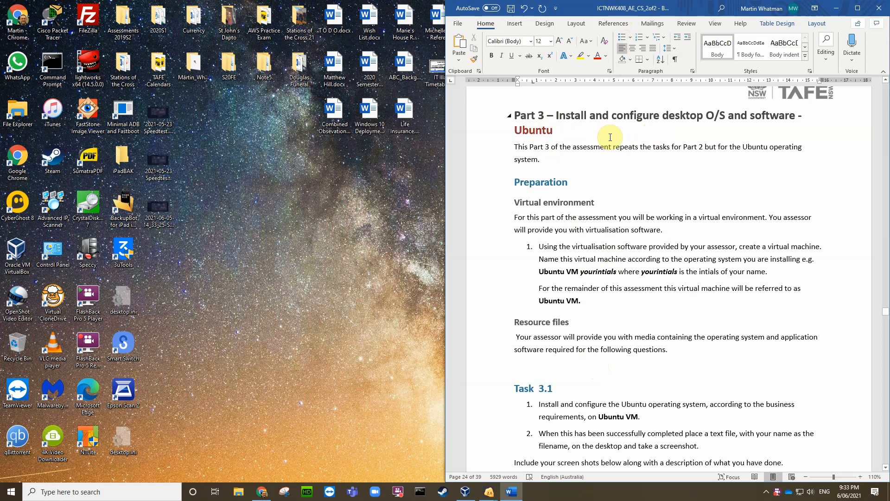
Step: Scroll the Word assessment down to Task 3.1 and its empty screenshot box on page 24
{"action": "scroll", "coordinate": [614, 182], "scroll_direction": "down", "scroll_amount": 3}
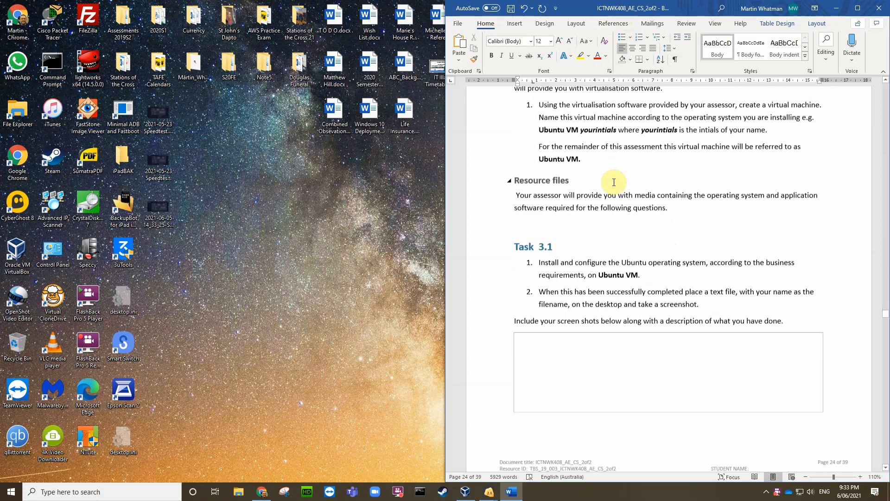
{"action": "scroll", "coordinate": [614, 182], "scroll_direction": "down", "scroll_amount": 3}
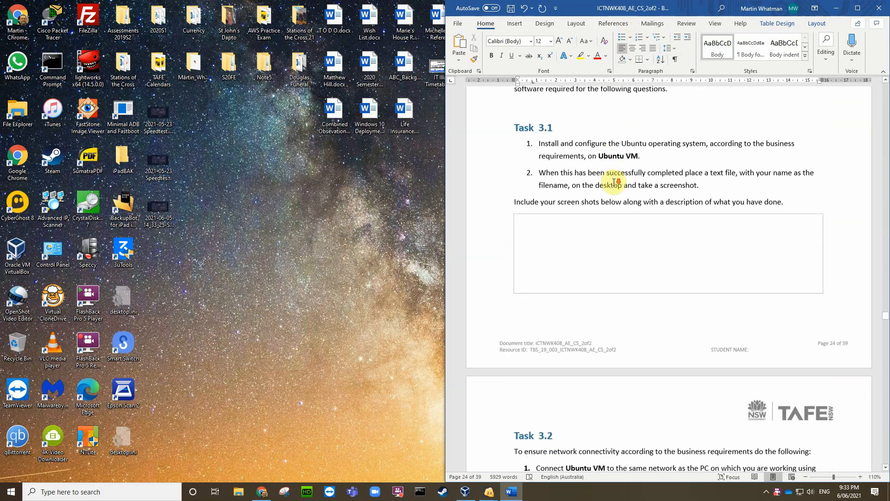
{"action": "scroll", "coordinate": [617, 183], "scroll_direction": "down", "scroll_amount": 1}
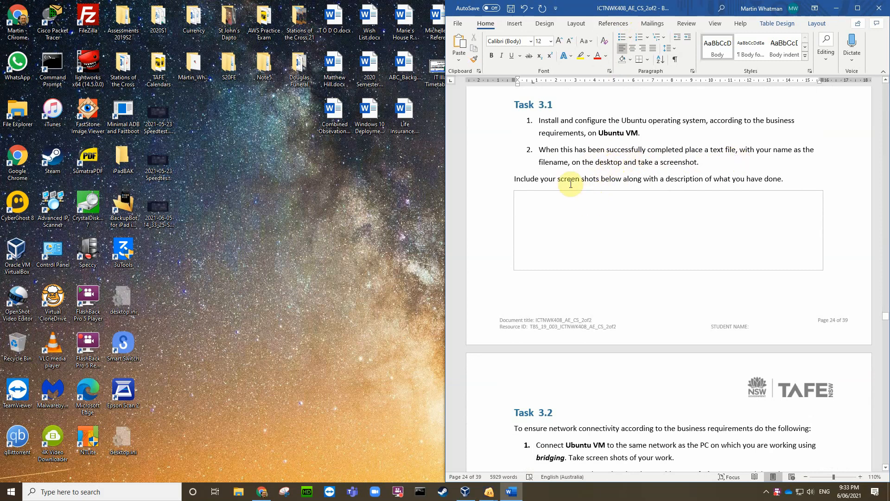
Step: Open the C4Ubuntu2104 VM console and log in as Administrator with the account password
{"action": "left_click", "coordinate": [465, 492]}
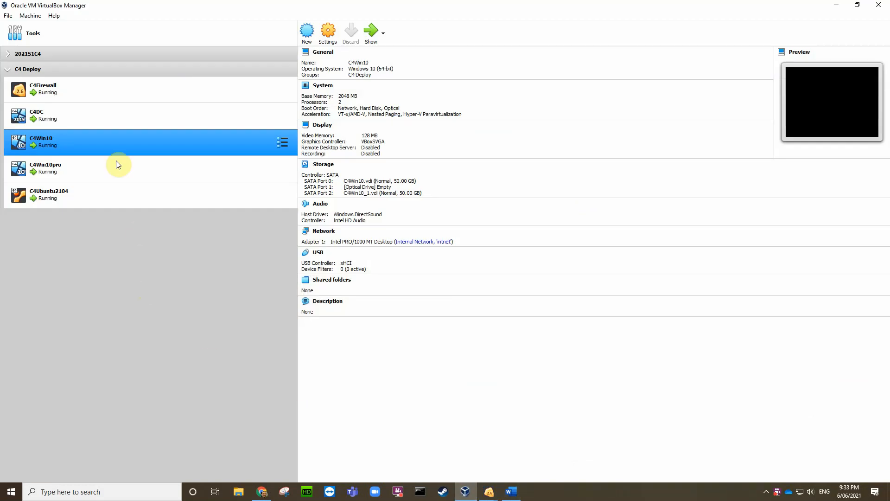
{"action": "left_click", "coordinate": [89, 195]}
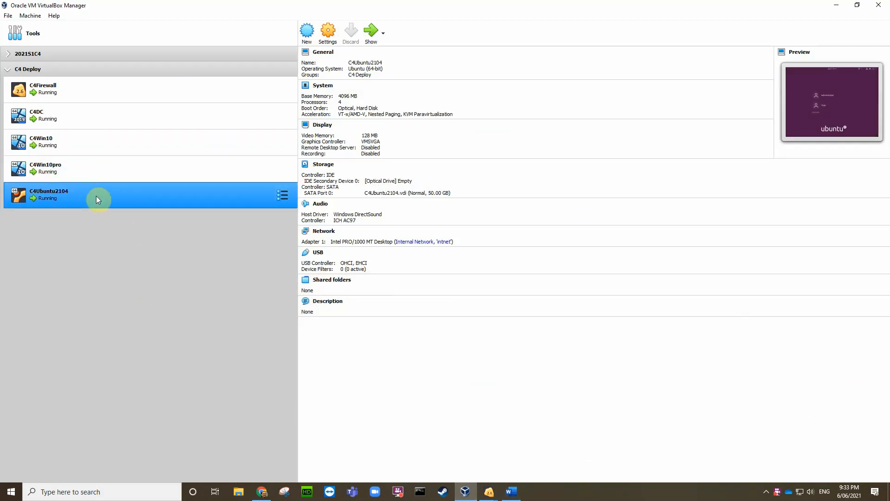
{"action": "double_click", "coordinate": [115, 192]}
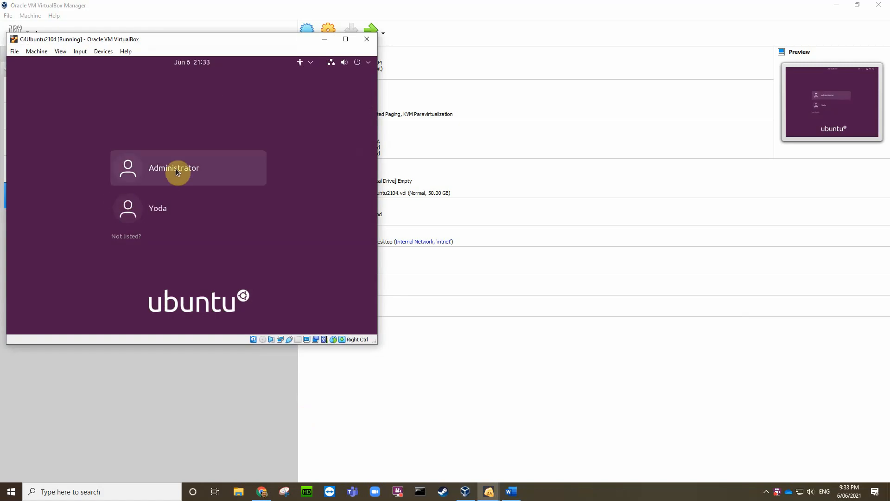
{"action": "left_click", "coordinate": [176, 169]}
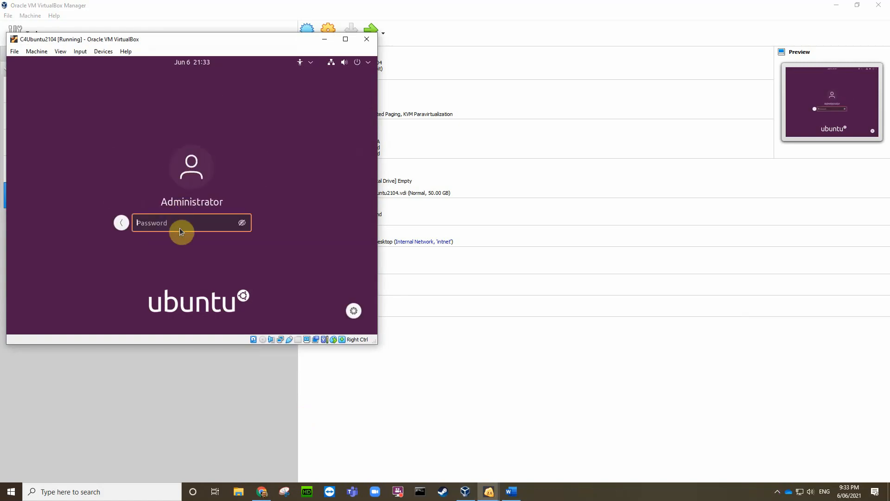
{"action": "type", "text": "pa"}
{"action": "key", "text": "Return"}
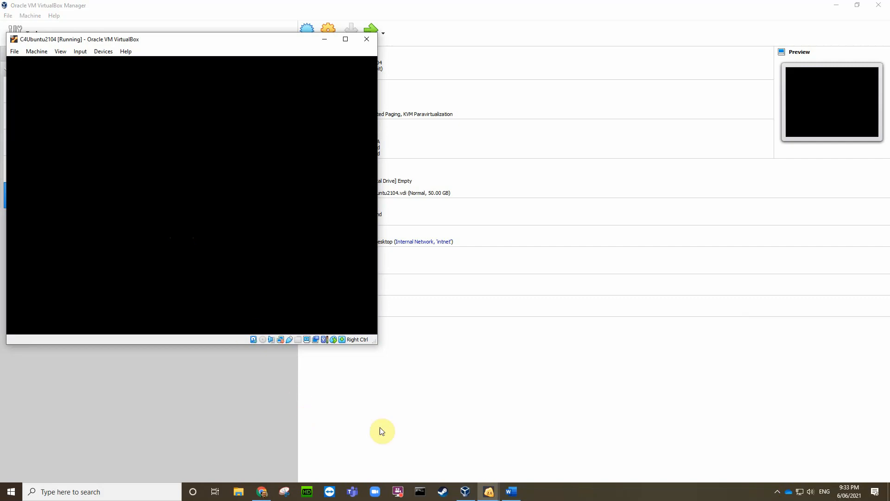
Step: Return to the Ubuntu VM window, opening and dismissing the desktop context menu
{"action": "left_click", "coordinate": [508, 492]}
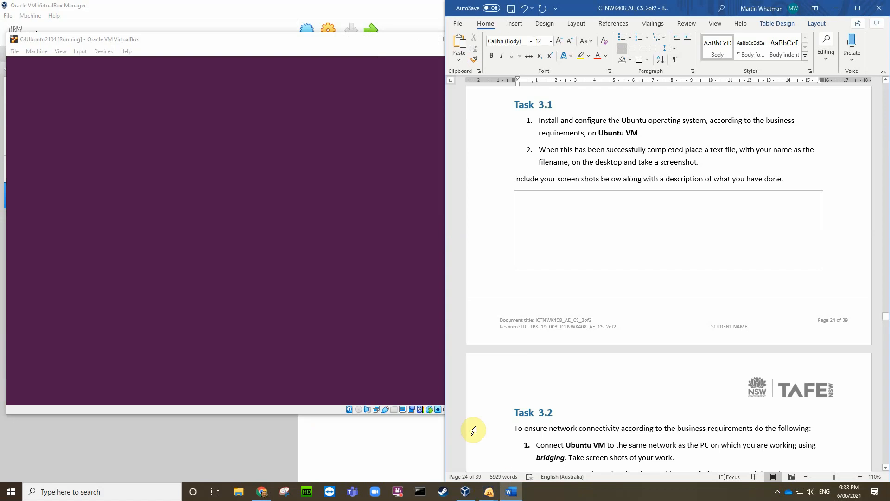
{"action": "left_click", "coordinate": [294, 41]}
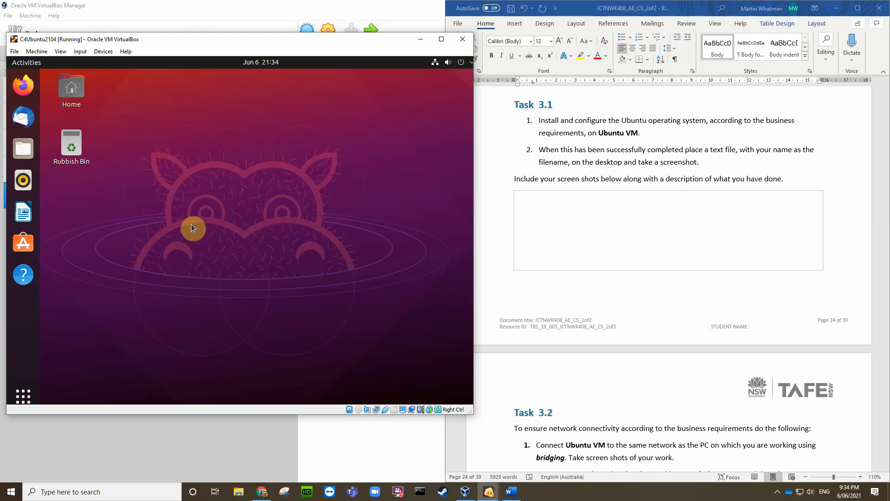
{"action": "right_click", "coordinate": [117, 207]}
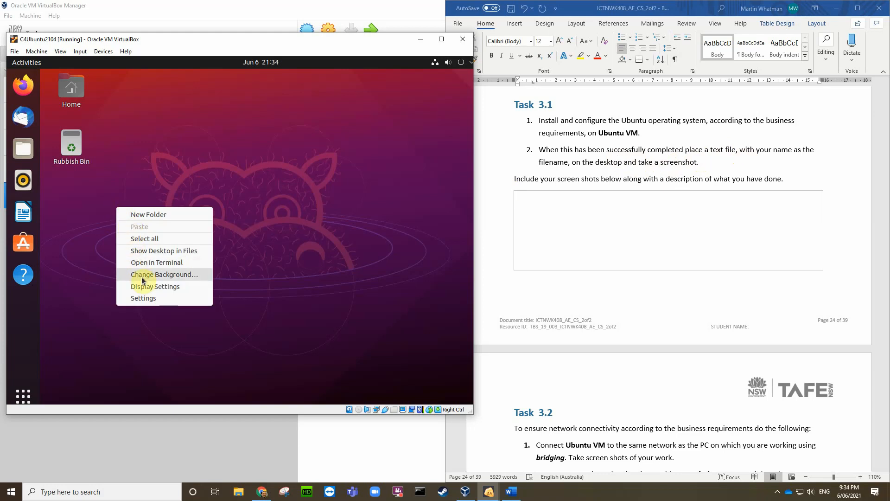
{"action": "left_click", "coordinate": [103, 253]}
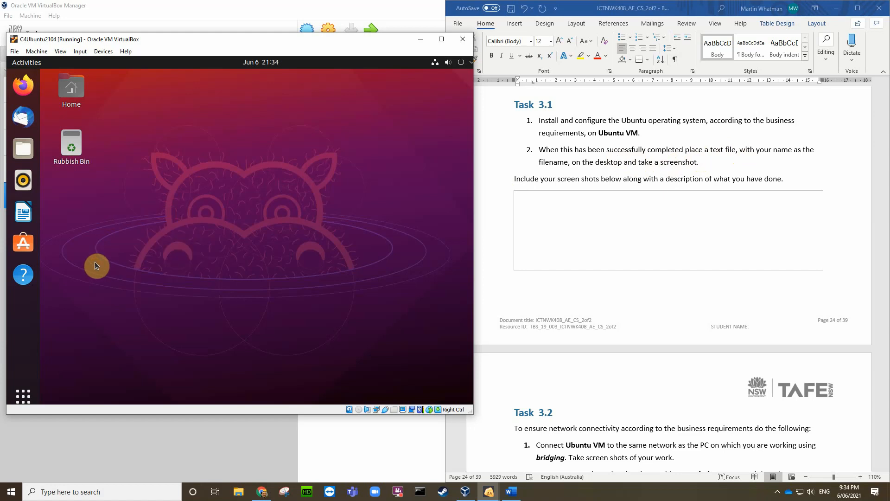
Step: Launch LibreOffice Writer and move to the second page of installed applications
{"action": "left_click", "coordinate": [27, 216]}
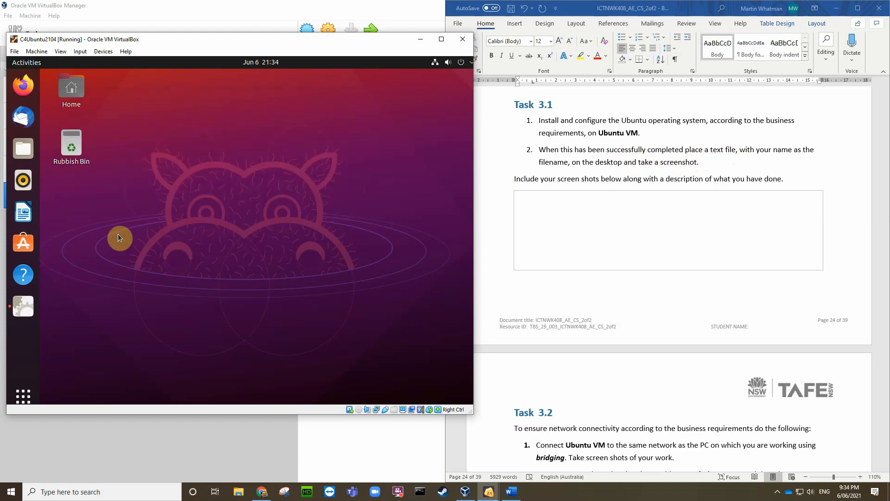
{"action": "left_click", "coordinate": [29, 396]}
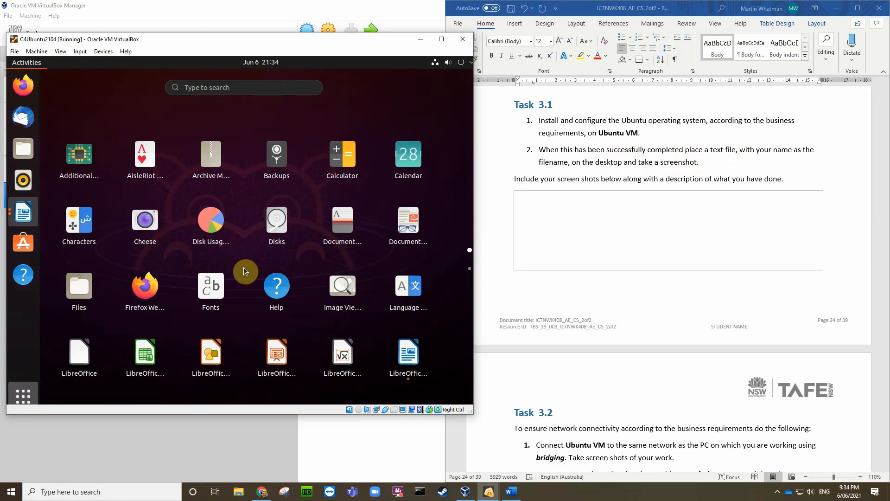
{"action": "scroll", "coordinate": [243, 267], "scroll_direction": "down", "scroll_amount": 1}
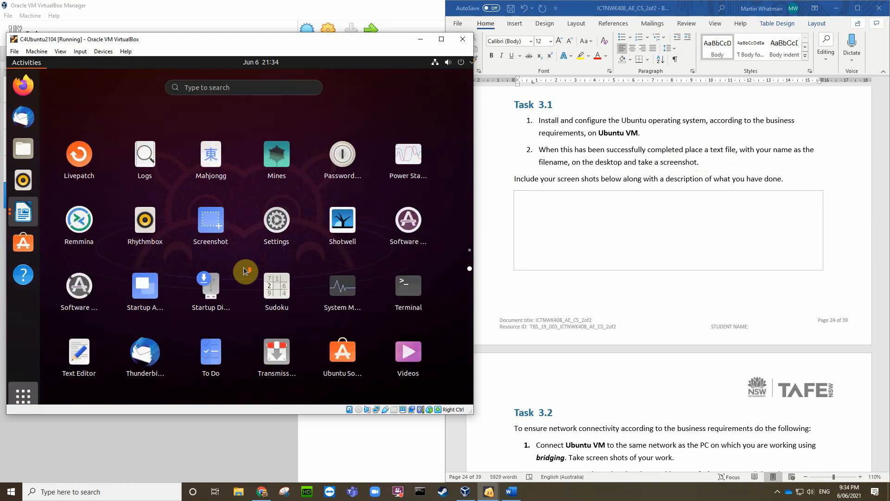
Step: Save a Text Editor file reading 'Testing' to the Desktop under the student's name, then close Text Editor and Writer
{"action": "left_click", "coordinate": [82, 356]}
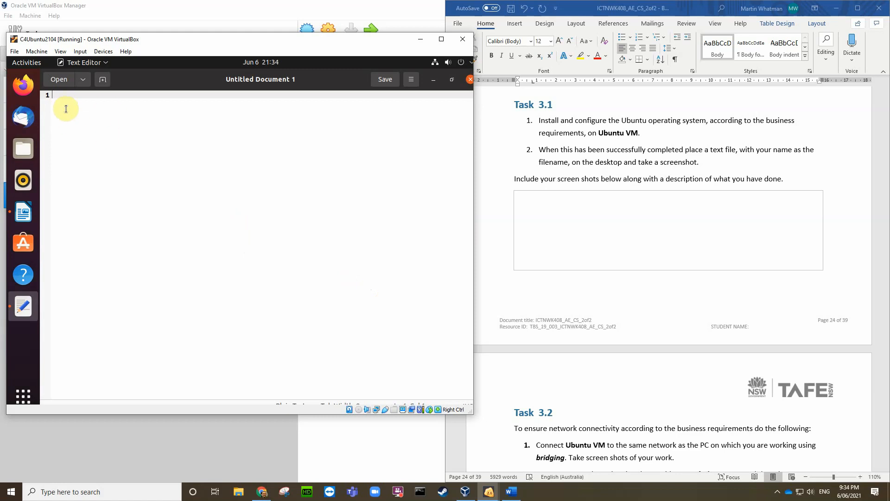
{"action": "type", "text": "Testing"}
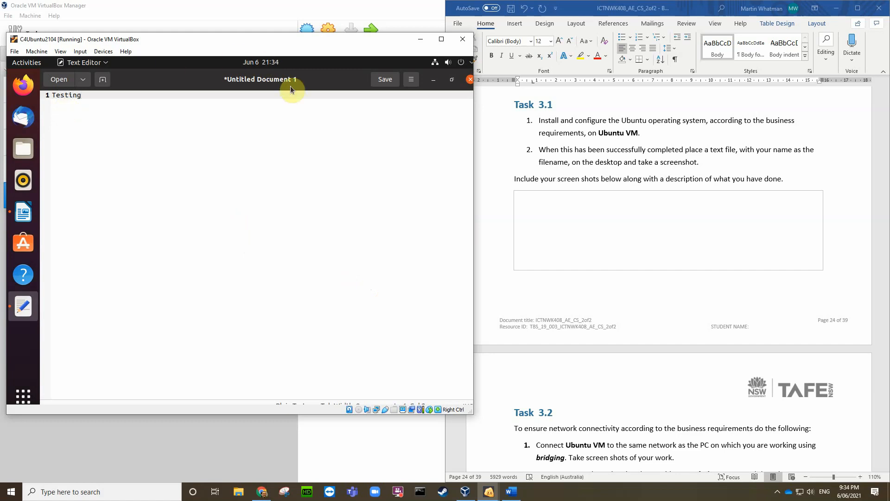
{"action": "left_click", "coordinate": [388, 82]}
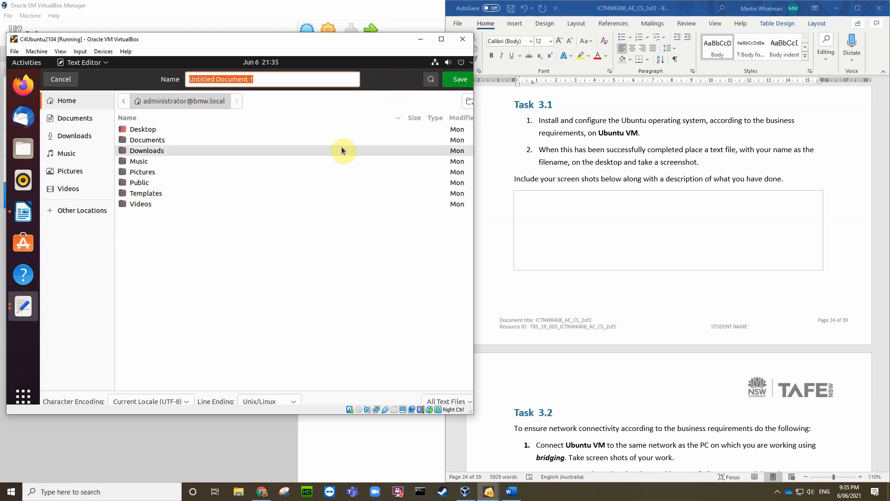
{"action": "left_click", "coordinate": [147, 133]}
{"action": "double_click", "coordinate": [146, 130]}
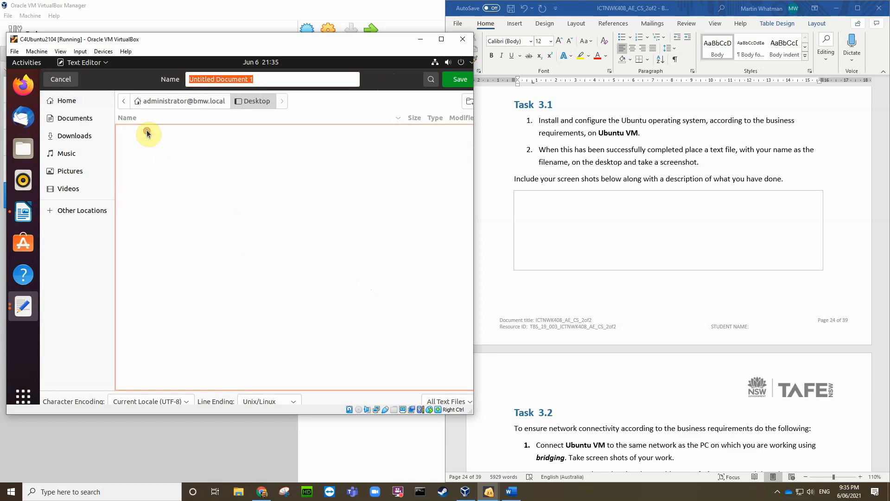
{"action": "left_click_drag", "start_coordinate": [258, 80], "coordinate": [188, 88]}
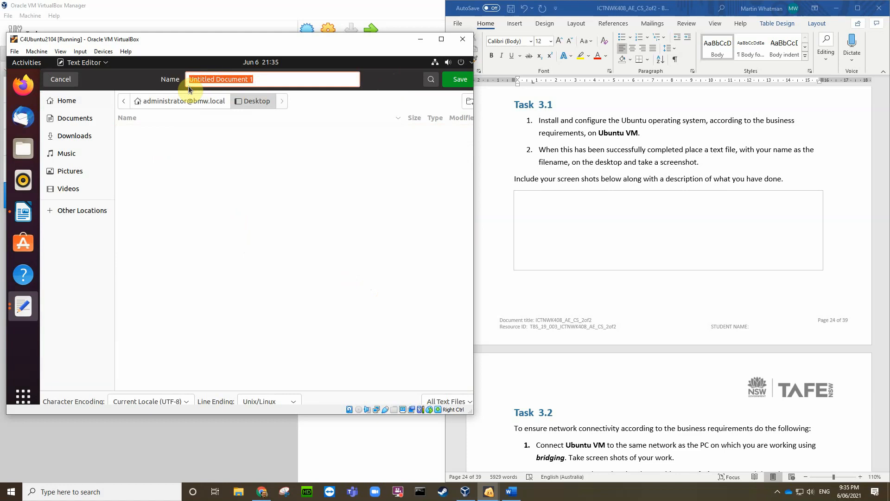
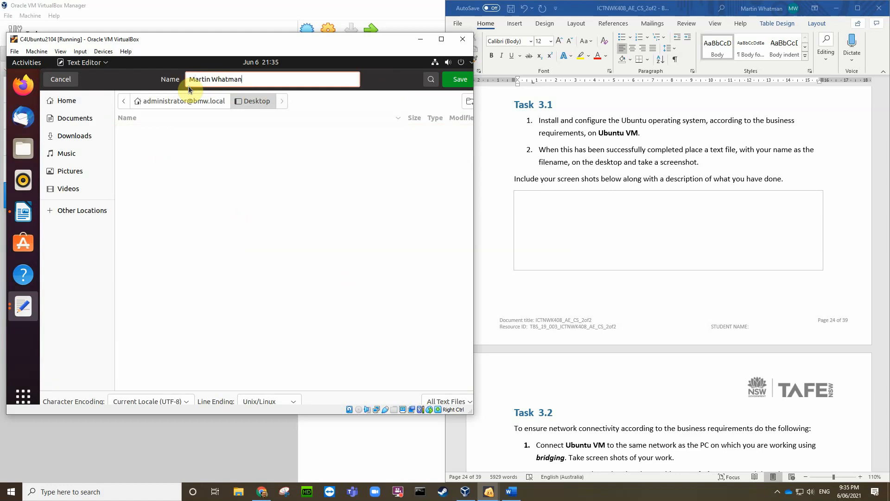
{"action": "left_click", "coordinate": [454, 82]}
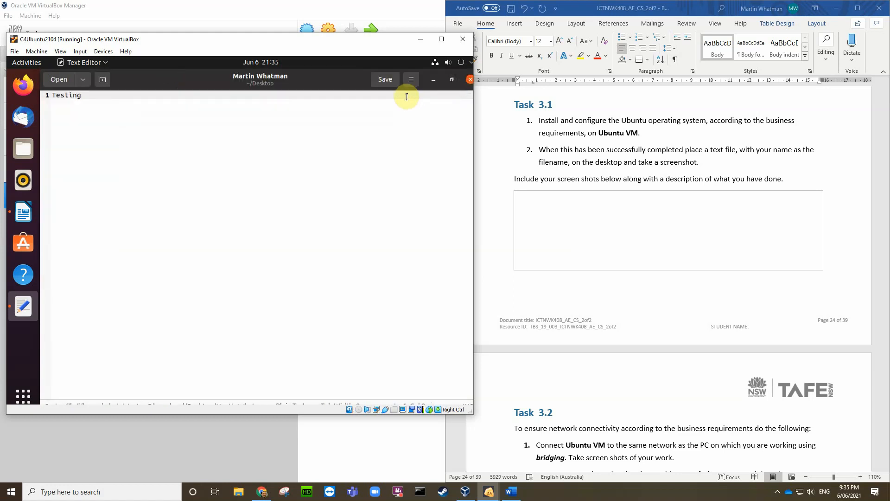
{"action": "left_click", "coordinate": [471, 80]}
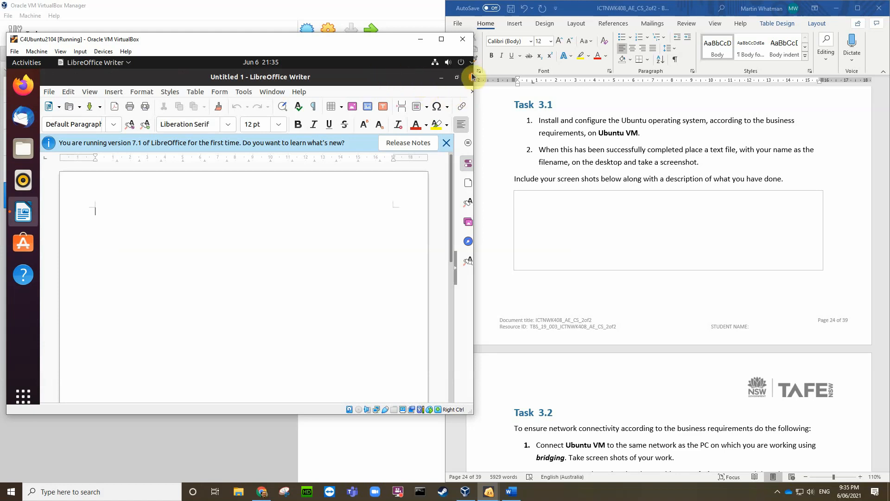
{"action": "left_click", "coordinate": [471, 79]}
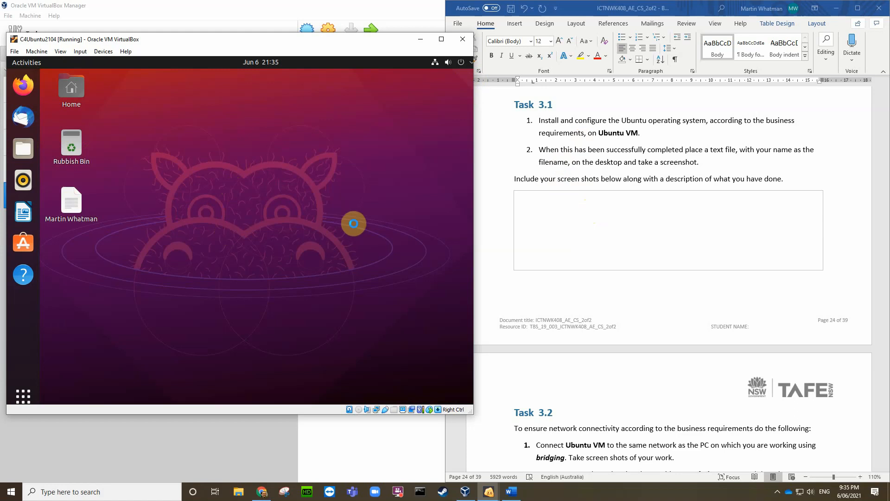
Step: Capture the VM display with Ctrl+E and save the screenshot to the Windows Desktop
{"action": "key", "text": "ctrl+e"}
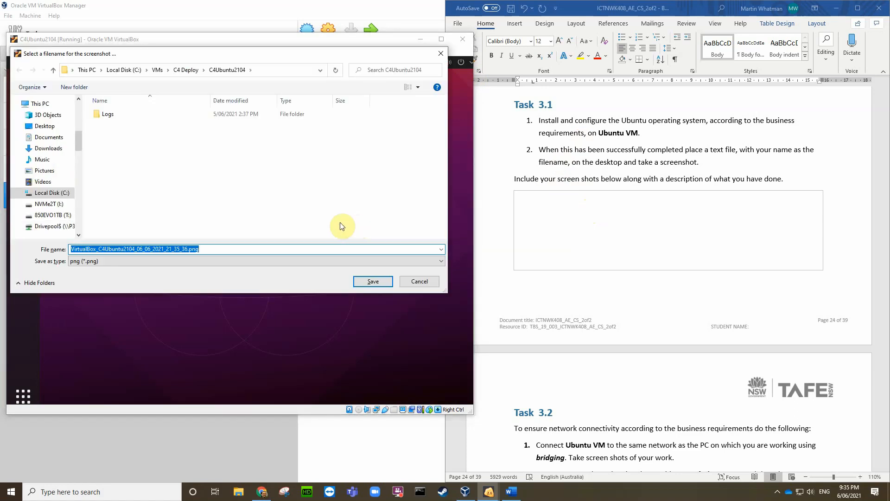
{"action": "left_click", "coordinate": [44, 126]}
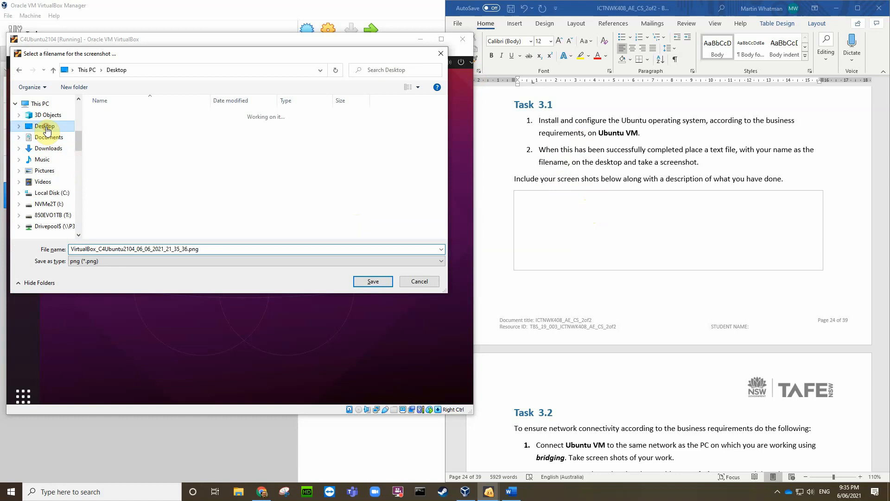
{"action": "left_click", "coordinate": [371, 282]}
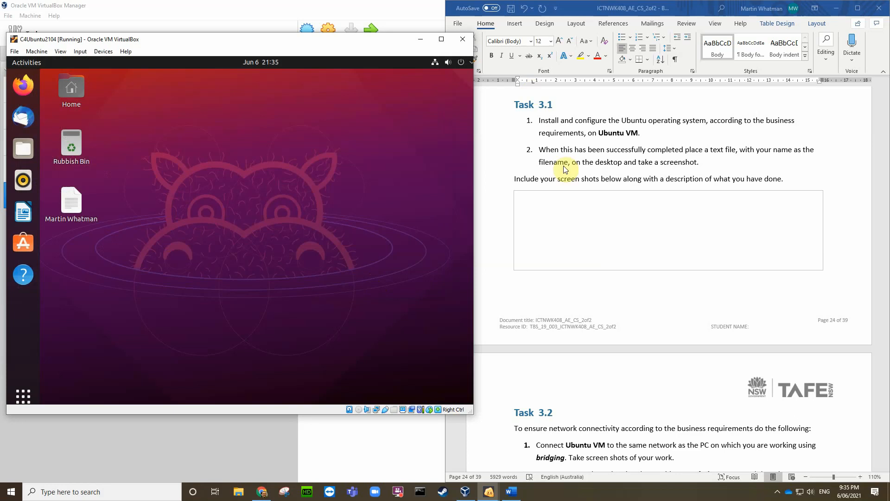
Step: Insert the VirtualBox Ubuntu screenshot PNG from the Desktop into the Task 3.1 answer box
{"action": "left_click", "coordinate": [559, 207]}
{"action": "left_click", "coordinate": [538, 207]}
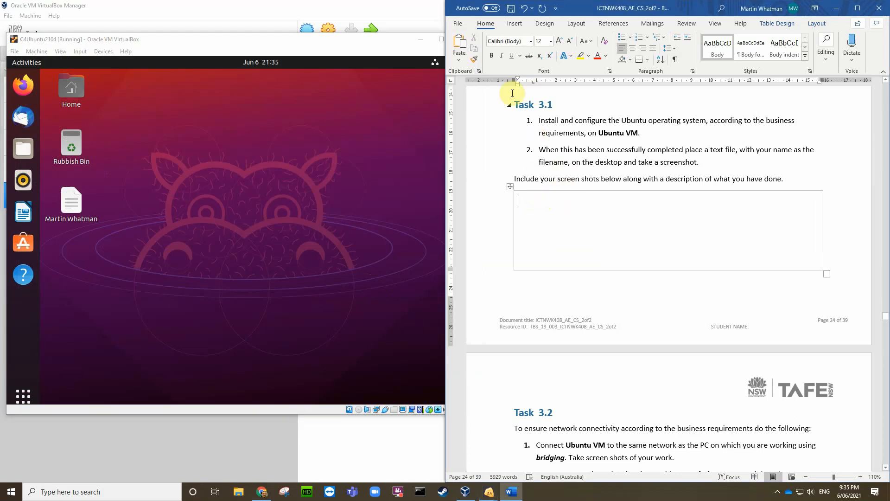
{"action": "left_click", "coordinate": [515, 25]}
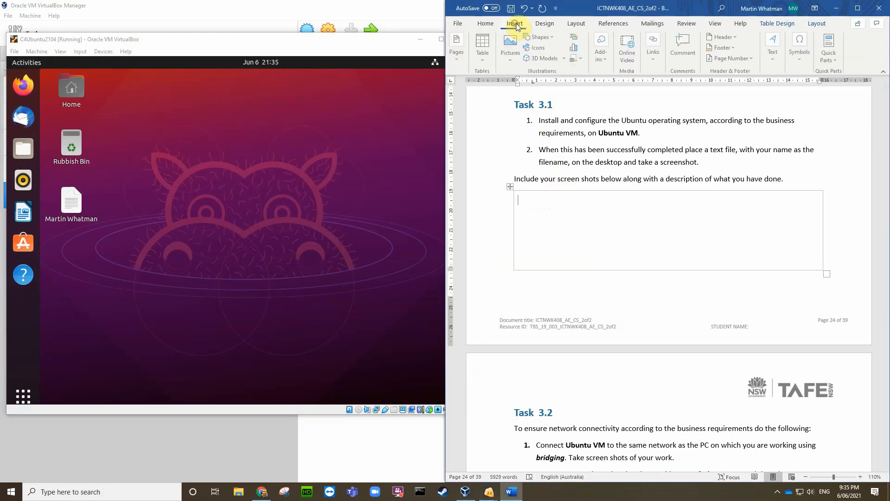
{"action": "left_click", "coordinate": [512, 52]}
{"action": "left_click", "coordinate": [527, 86]}
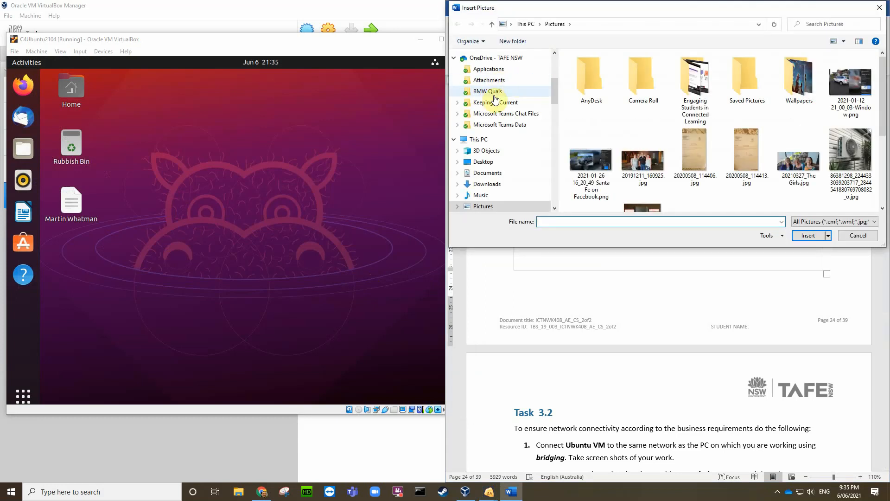
{"action": "left_click", "coordinate": [484, 161]}
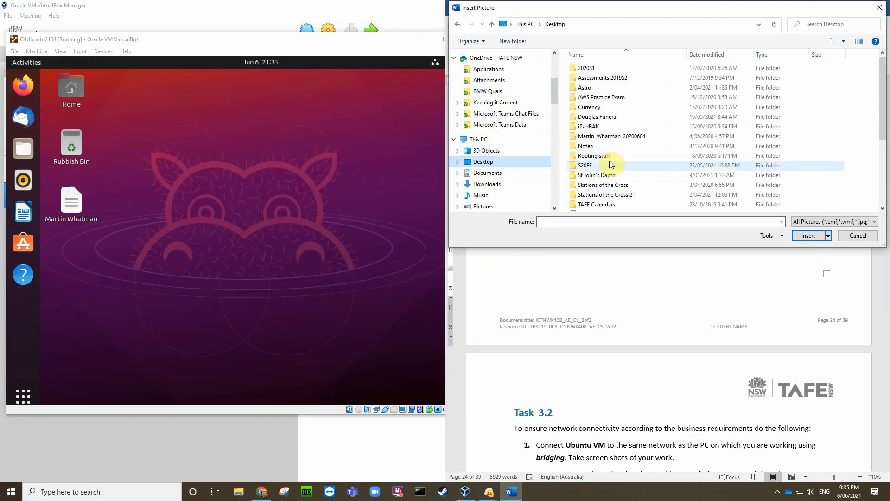
{"action": "scroll", "coordinate": [626, 160], "scroll_direction": "down", "scroll_amount": 5}
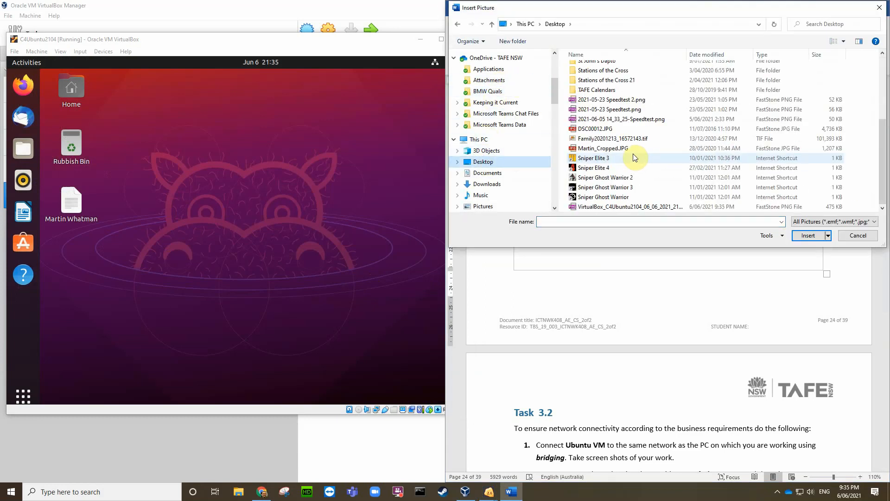
{"action": "left_click", "coordinate": [631, 207]}
{"action": "left_click", "coordinate": [801, 236]}
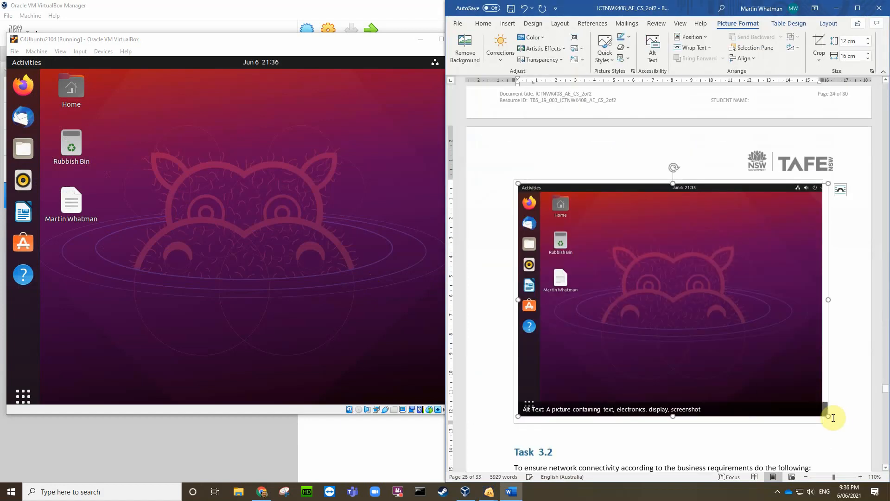
Step: Shrink the inserted screenshot to about 5.8 × 7.74 cm to fit the box
{"action": "left_click_drag", "start_coordinate": [829, 416], "coordinate": [671, 289]}
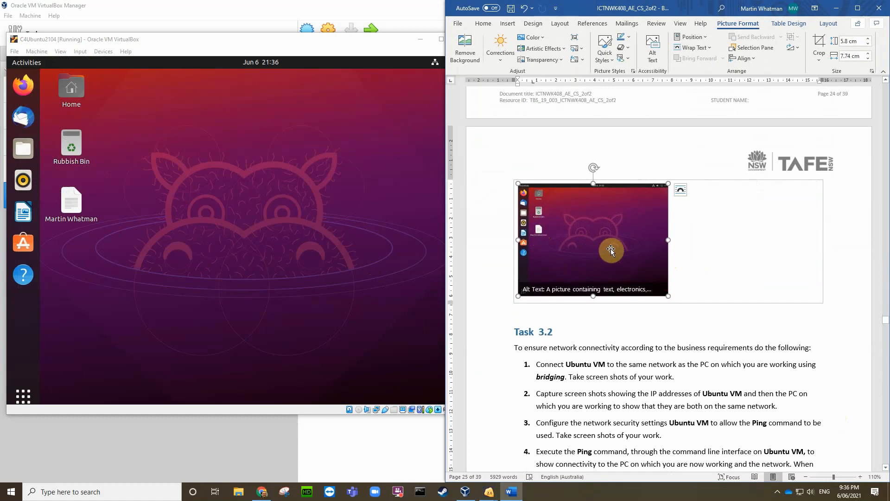
{"action": "scroll", "coordinate": [701, 262], "scroll_direction": "up", "scroll_amount": 8}
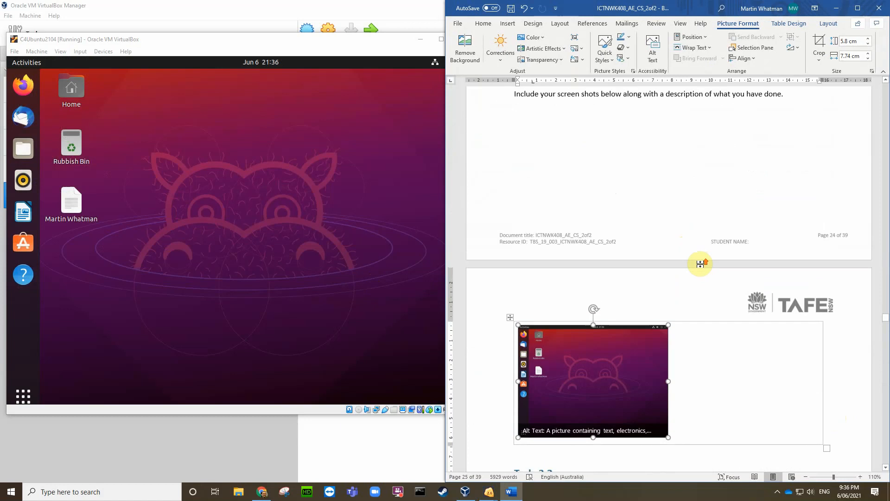
{"action": "scroll", "coordinate": [569, 244], "scroll_direction": "down", "scroll_amount": 10}
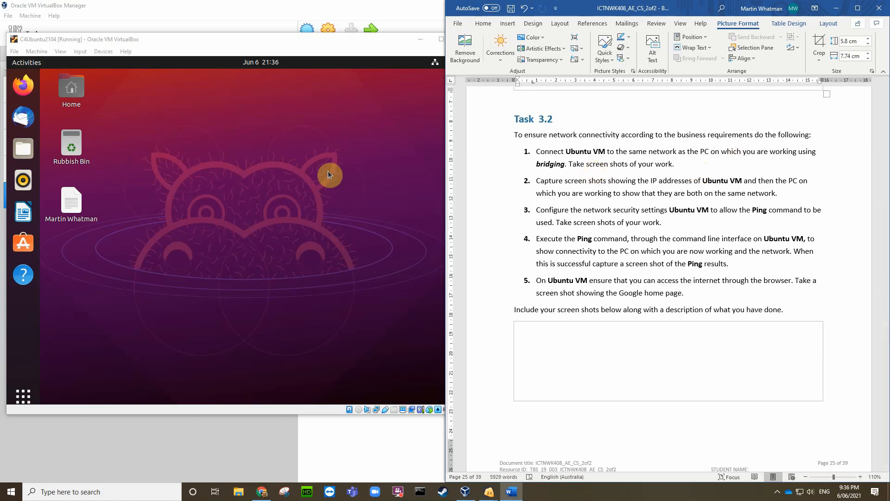
Step: Set Attached to Bridged Adapter in the VM's Network Settings and confirm with OK
{"action": "left_click", "coordinate": [98, 52]}
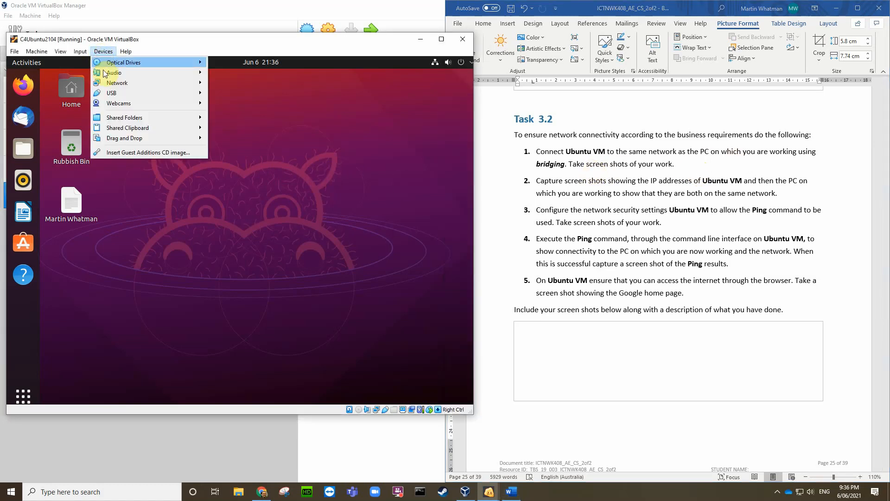
{"action": "mouse_move", "coordinate": [113, 82]}
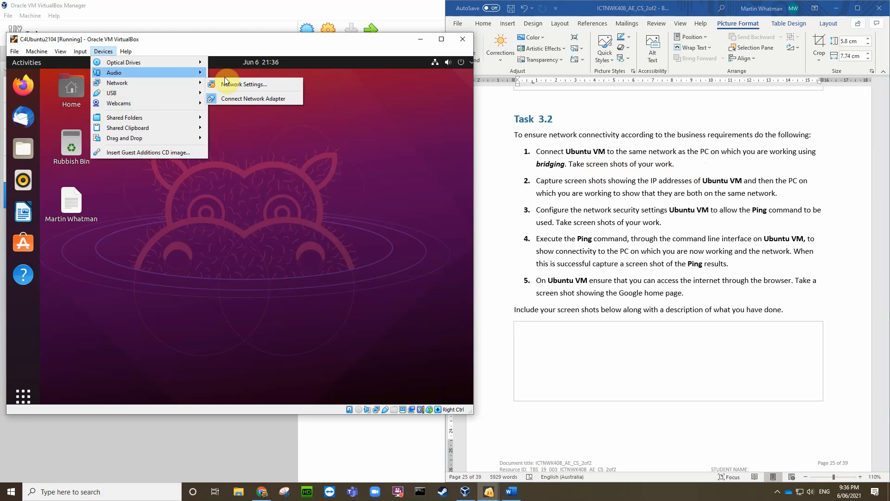
{"action": "left_click", "coordinate": [244, 85]}
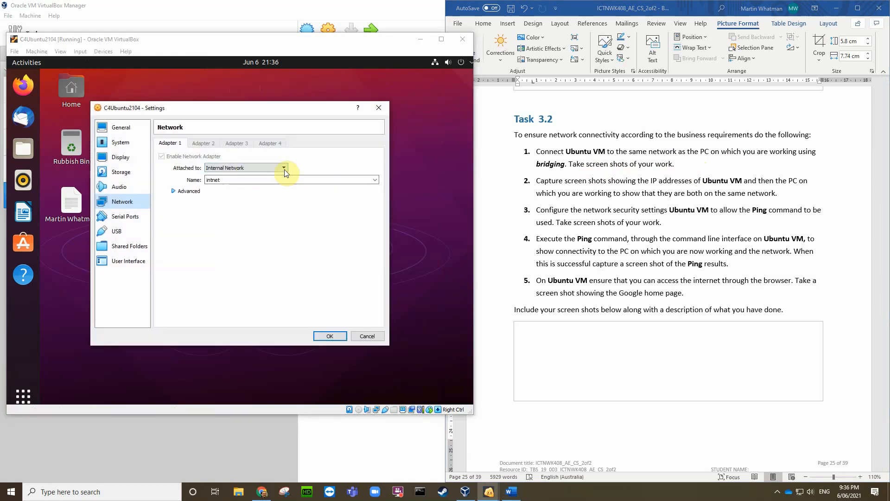
{"action": "left_click", "coordinate": [284, 167]}
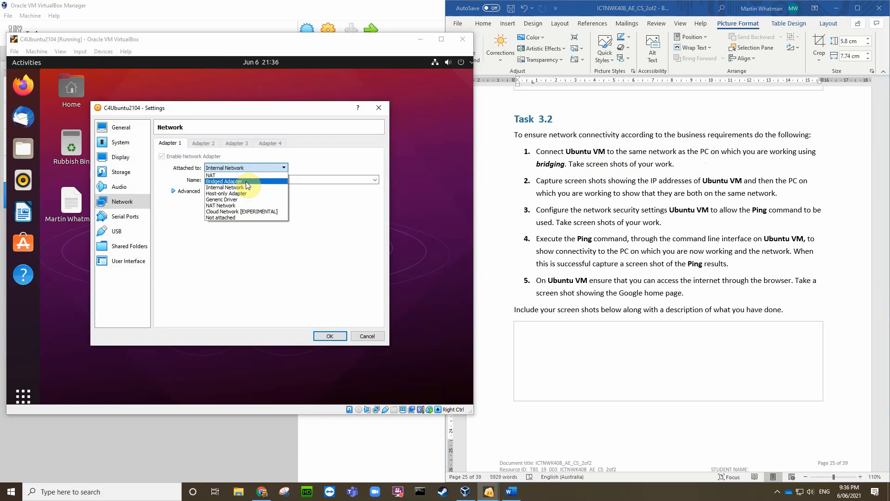
{"action": "left_click", "coordinate": [246, 181]}
{"action": "left_click", "coordinate": [335, 335]}
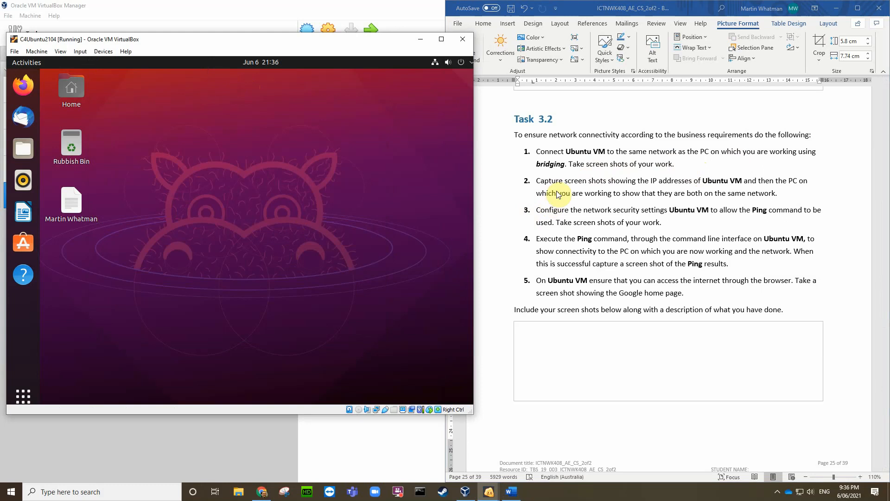
Step: Reopen the Devices menu and dismiss it without changes
{"action": "left_click", "coordinate": [102, 51]}
{"action": "mouse_move", "coordinate": [119, 82]}
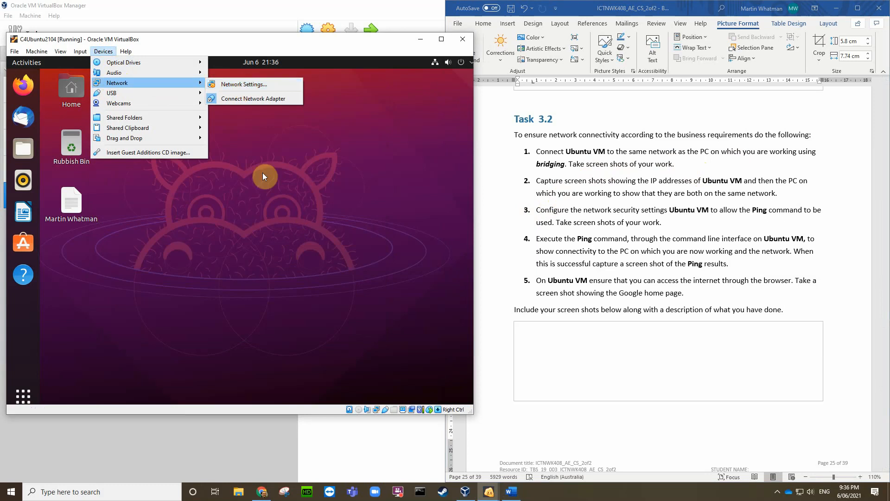
{"action": "left_click", "coordinate": [313, 148]}
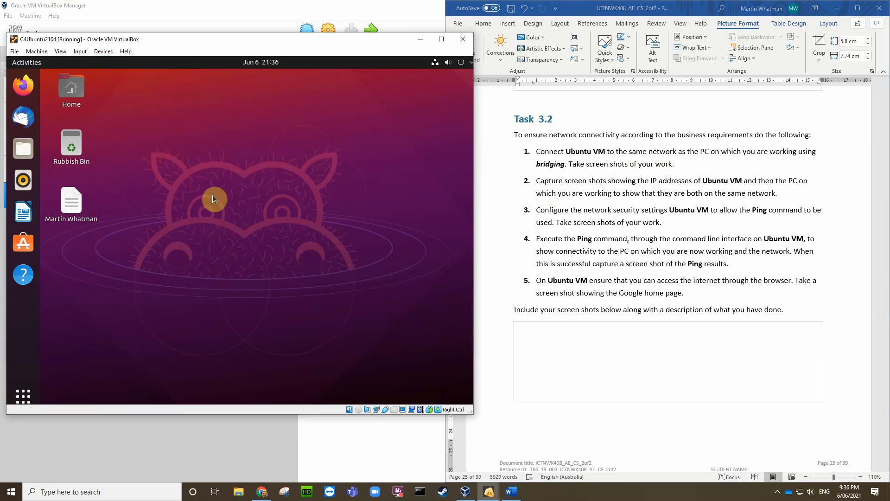
Step: Launch Terminal from the second app-grid page, move its window down, and leave an empty prompt
{"action": "left_click", "coordinate": [29, 392]}
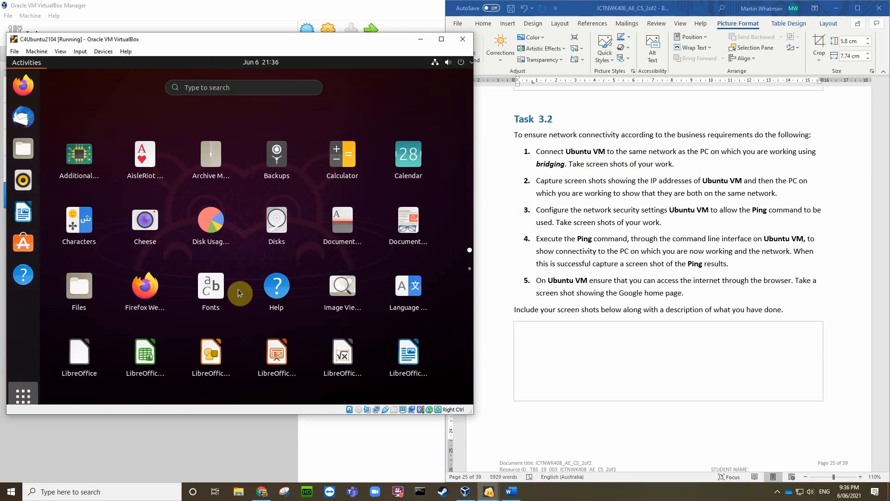
{"action": "left_click", "coordinate": [469, 268]}
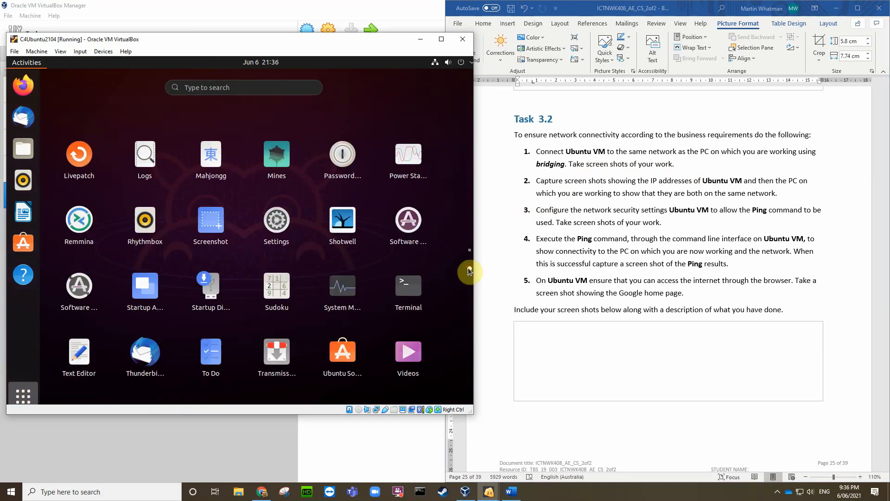
{"action": "left_click", "coordinate": [406, 289]}
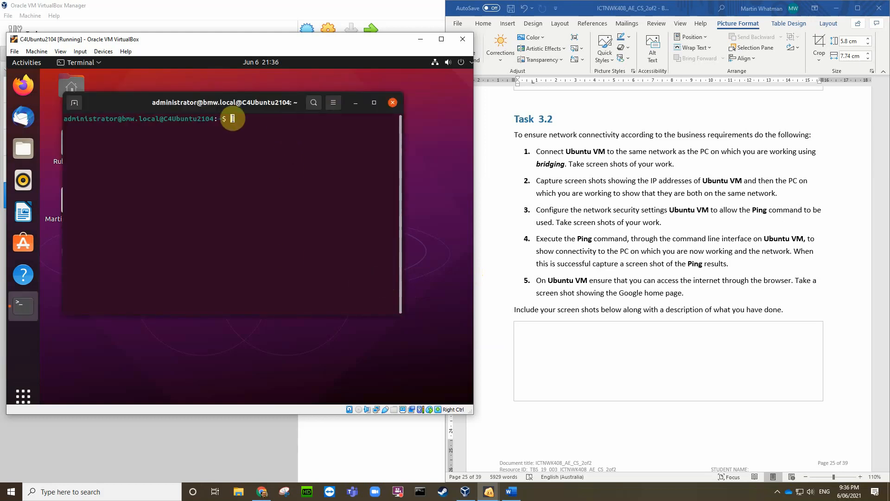
{"action": "left_click_drag", "start_coordinate": [124, 103], "coordinate": [104, 134]}
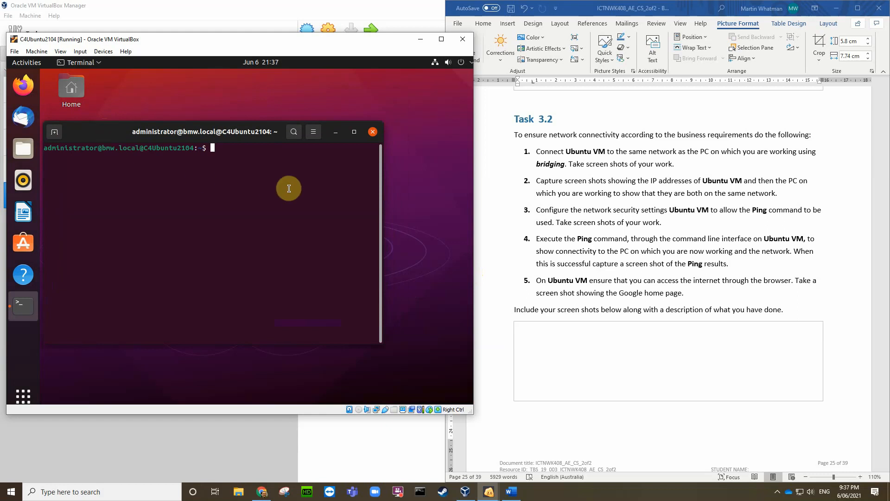
{"action": "type", "text": "ping"}
{"action": "key", "text": "BackSpace"}
{"action": "key", "text": "BackSpace"}
{"action": "key", "text": "BackSpace"}
{"action": "key", "text": "BackSpace"}
Step: Recheck the VM's Network Settings, keeping Bridged Adapter, and close with OK
{"action": "left_click", "coordinate": [103, 51]}
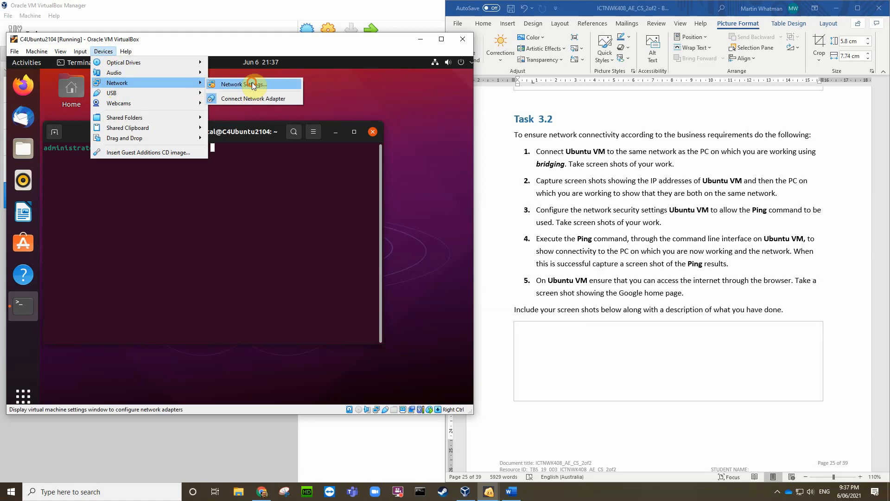
{"action": "left_click", "coordinate": [260, 91]}
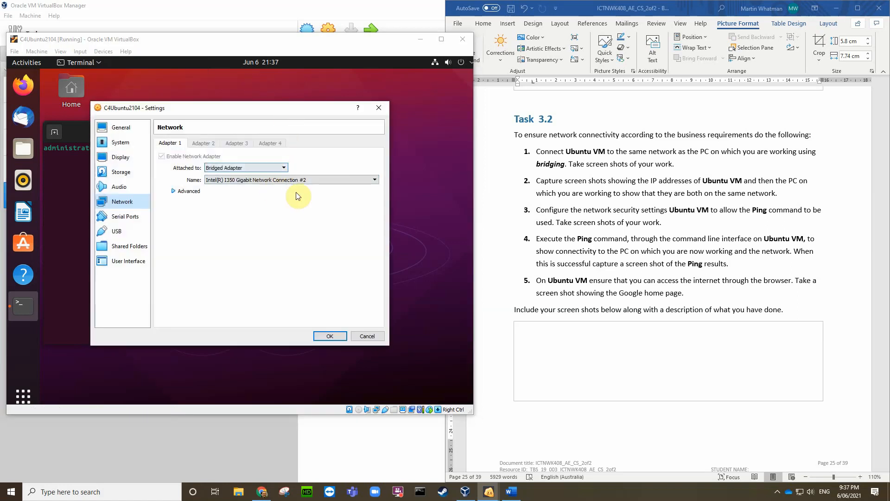
{"action": "left_click", "coordinate": [330, 336]}
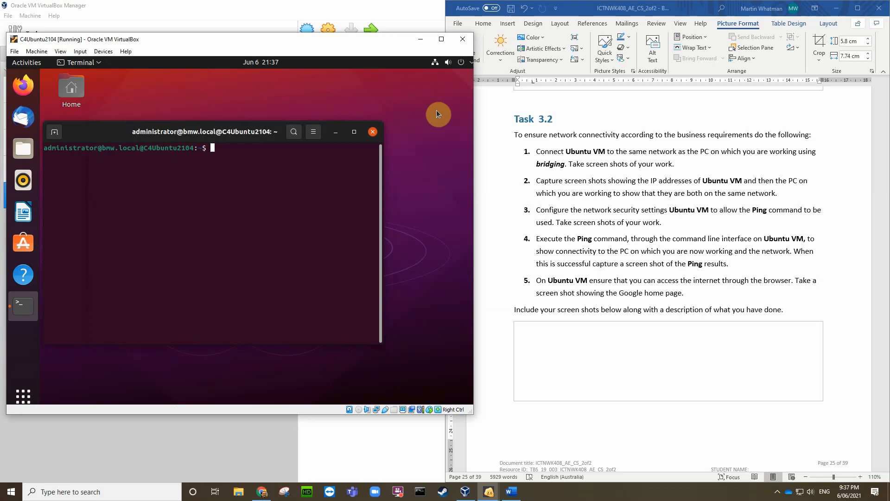
Step: Open Wired Settings from the Ubuntu system menu, showing the connection Connected at 1000 Mb/s
{"action": "left_click", "coordinate": [438, 62]}
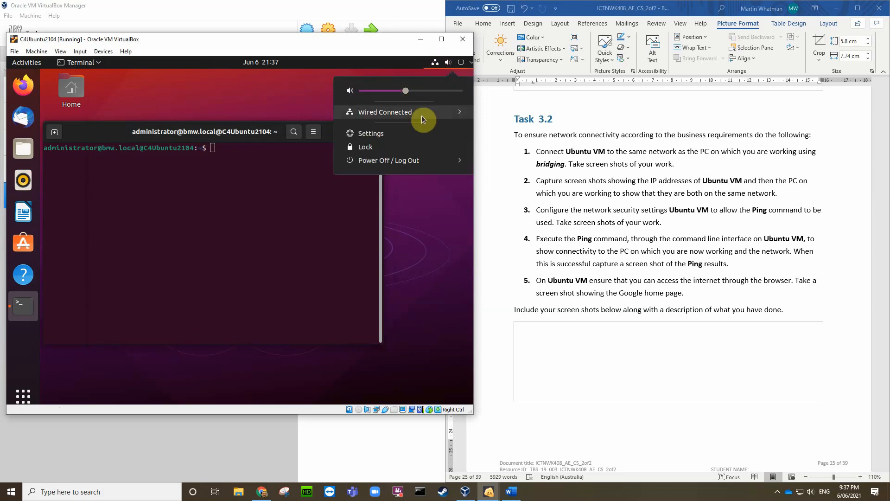
{"action": "left_click", "coordinate": [385, 134]}
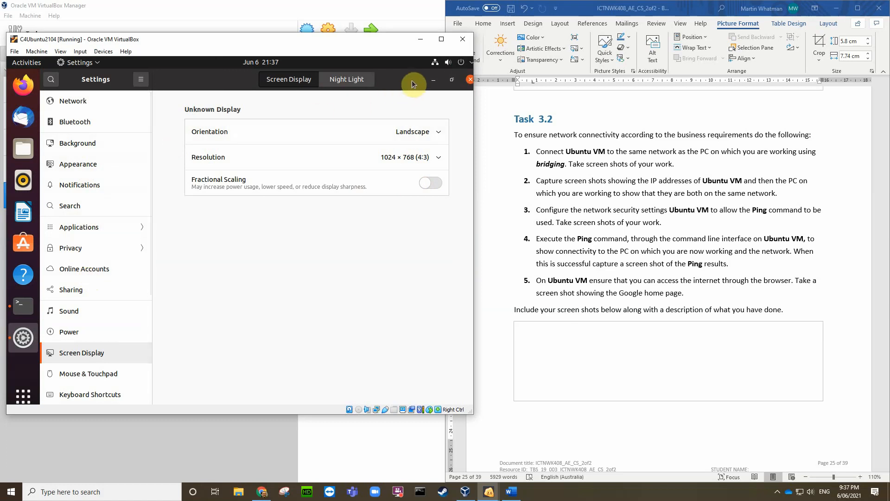
{"action": "left_click", "coordinate": [469, 80]}
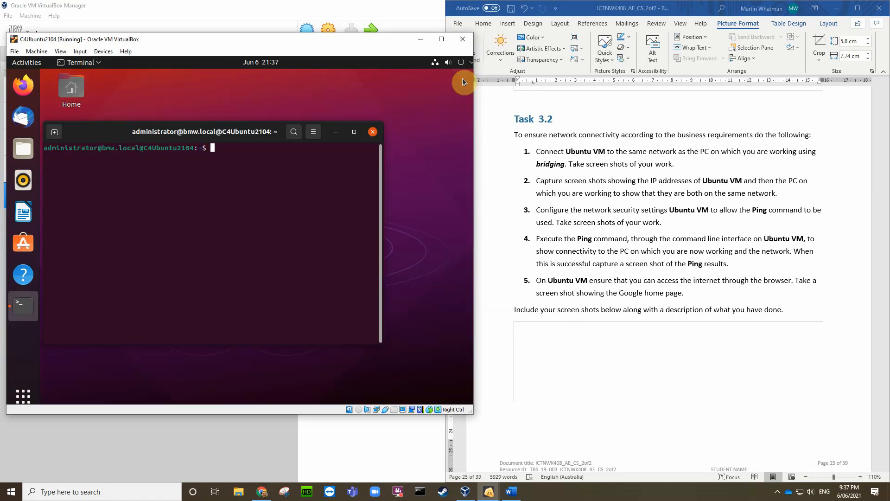
{"action": "left_click", "coordinate": [436, 63]}
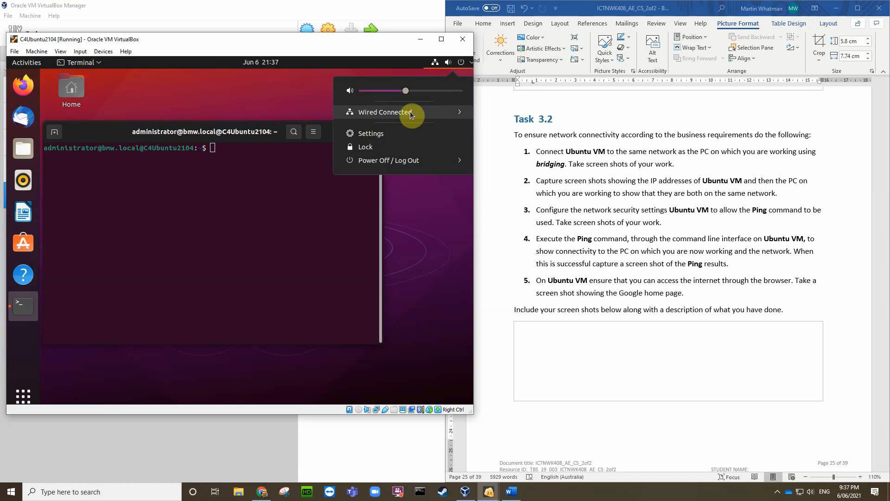
{"action": "left_click", "coordinate": [411, 113]}
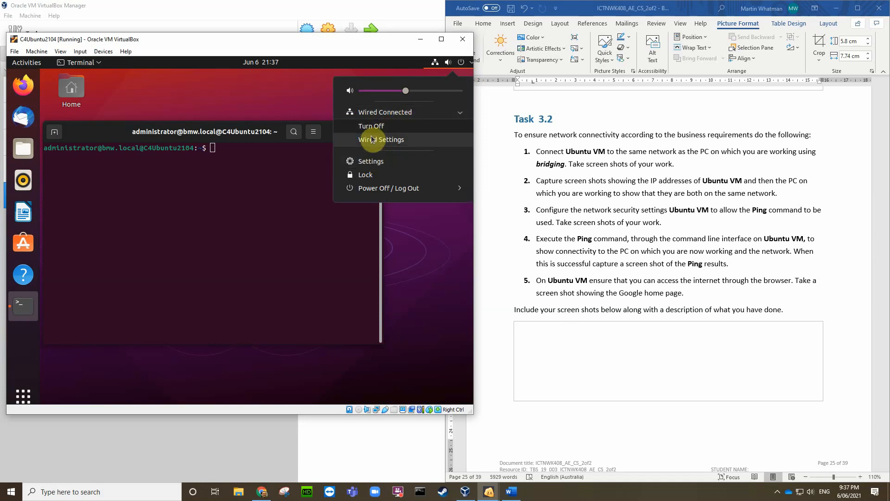
{"action": "left_click", "coordinate": [387, 140]}
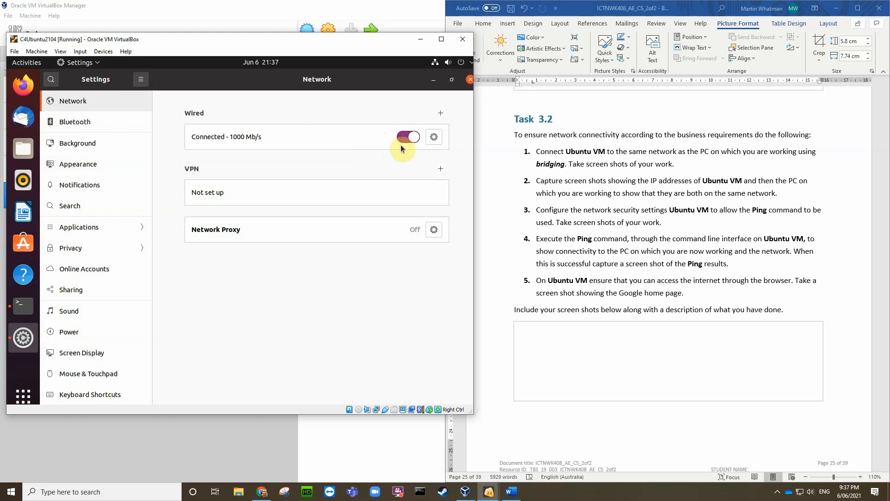
Step: Open the Wired connection's details with its gear button, revealing IPv4 192.168.1.26
{"action": "left_click", "coordinate": [434, 137]}
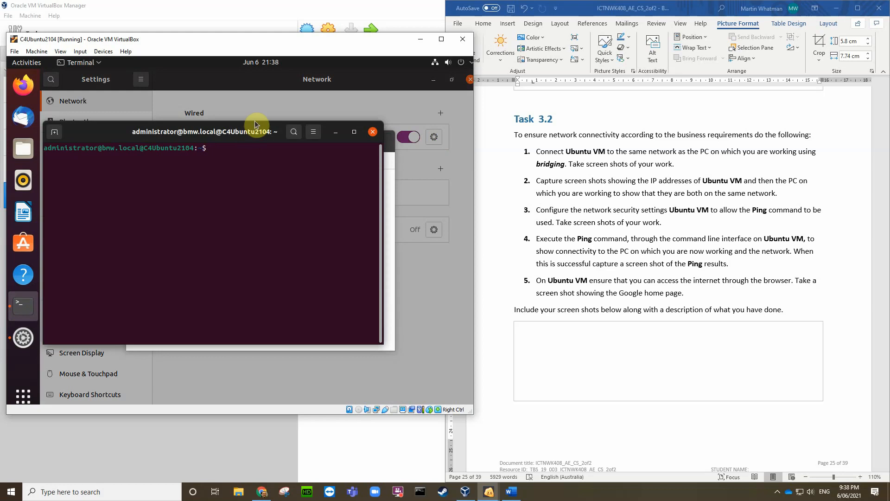
Step: Shorten the terminal and ping 192.168.1.254, stopping after eight replies with 0% loss
{"action": "left_click_drag", "start_coordinate": [255, 122], "coordinate": [282, 269]}
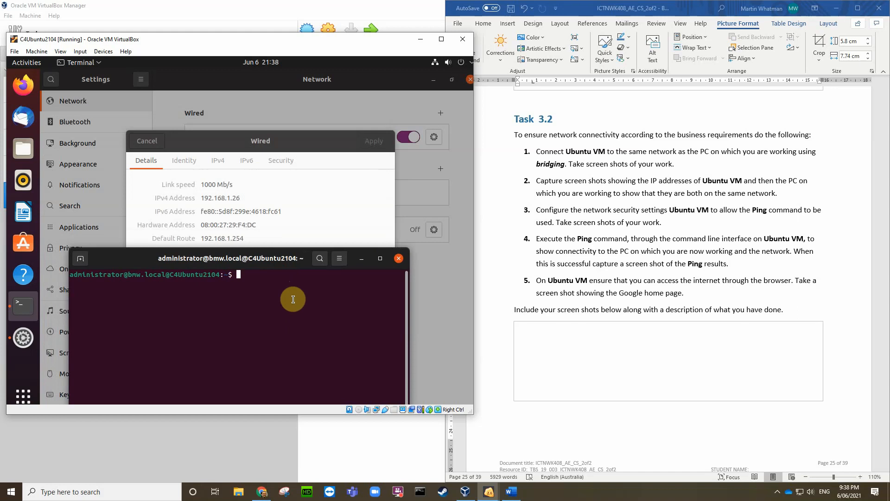
{"action": "type", "text": "ping"}
{"action": "type", "text": "192.168.1.254"}
{"action": "key", "text": "Return"}
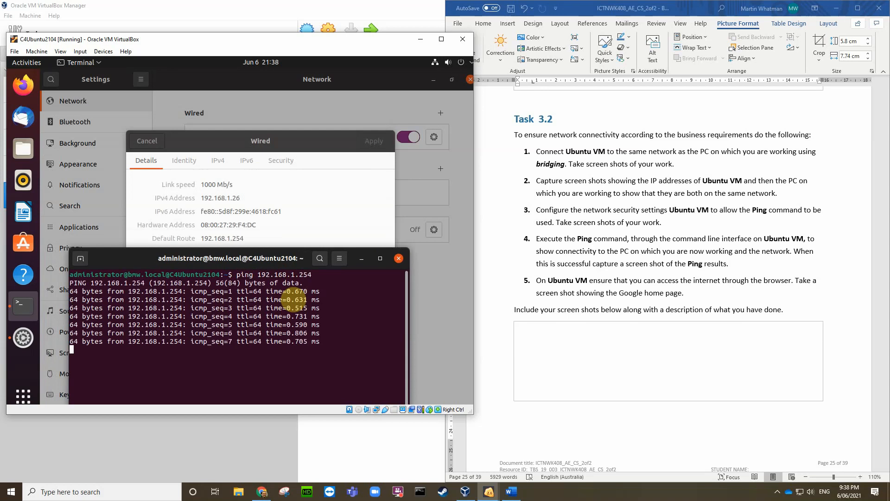
{"action": "key", "text": "ctrl+c"}
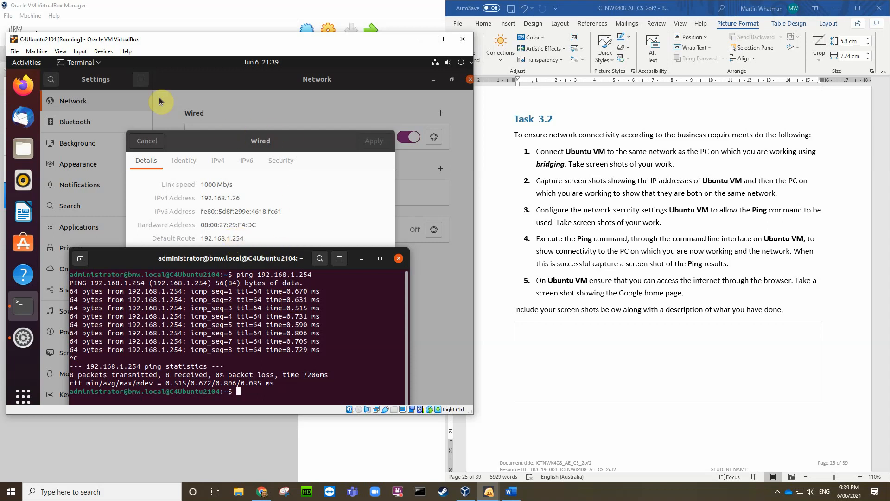
Step: Open the VM's network settings showing Bridged Adapter and move the dialog beside the terminal
{"action": "left_click", "coordinate": [103, 51]}
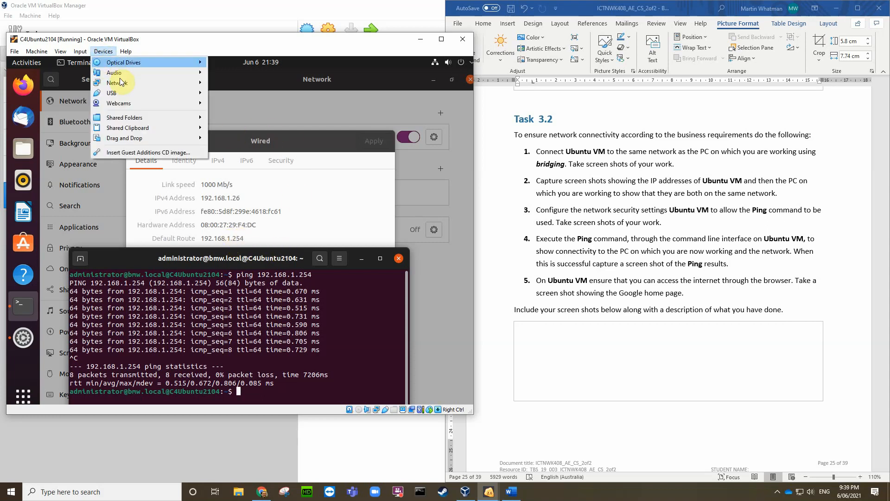
{"action": "mouse_move", "coordinate": [123, 85]}
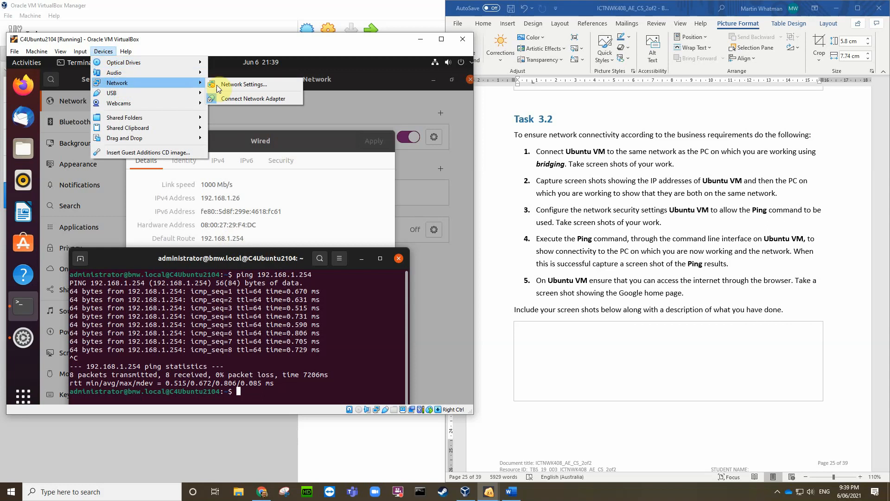
{"action": "left_click", "coordinate": [246, 85]}
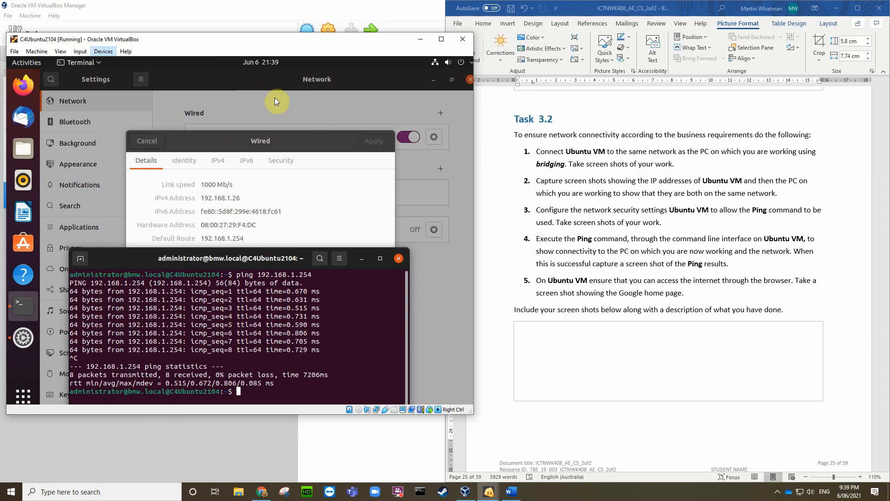
{"action": "left_click_drag", "start_coordinate": [254, 107], "coordinate": [428, 124]}
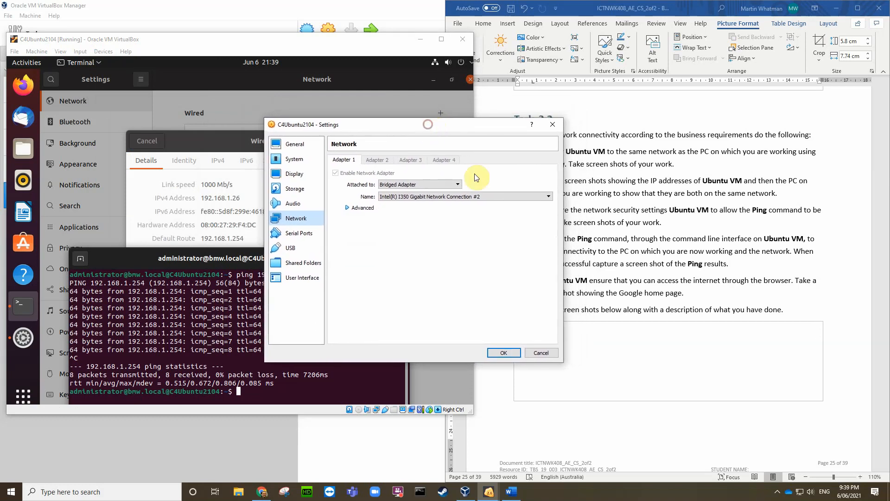
Step: Capture the VM window region with Greenshot and copy it to the clipboard
{"action": "left_click", "coordinate": [717, 496]}
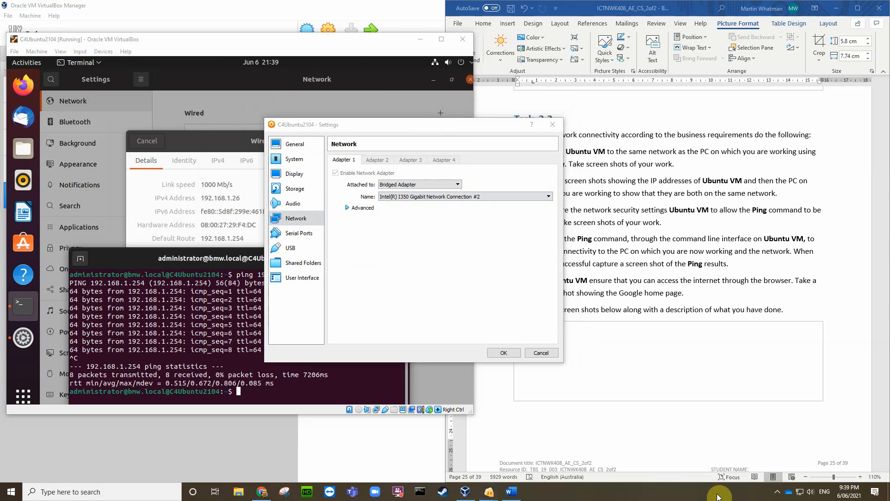
{"action": "key", "text": "Print"}
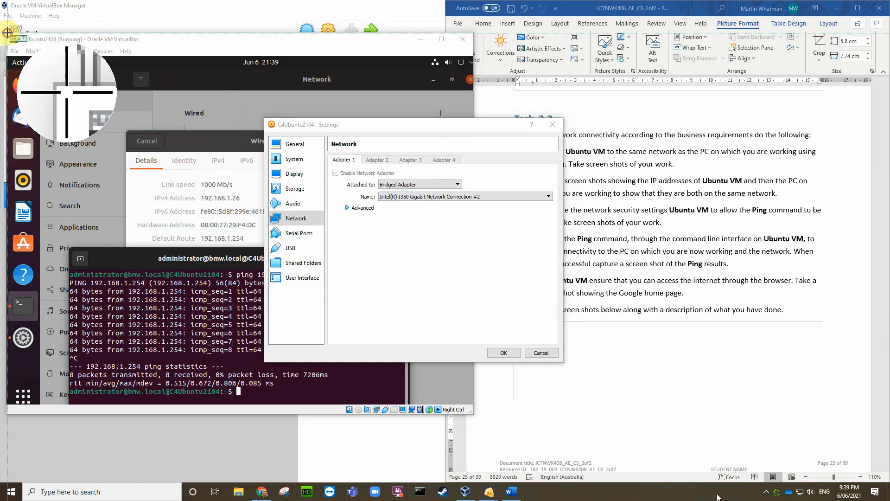
{"action": "left_click_drag", "start_coordinate": [7, 33], "coordinate": [473, 414]}
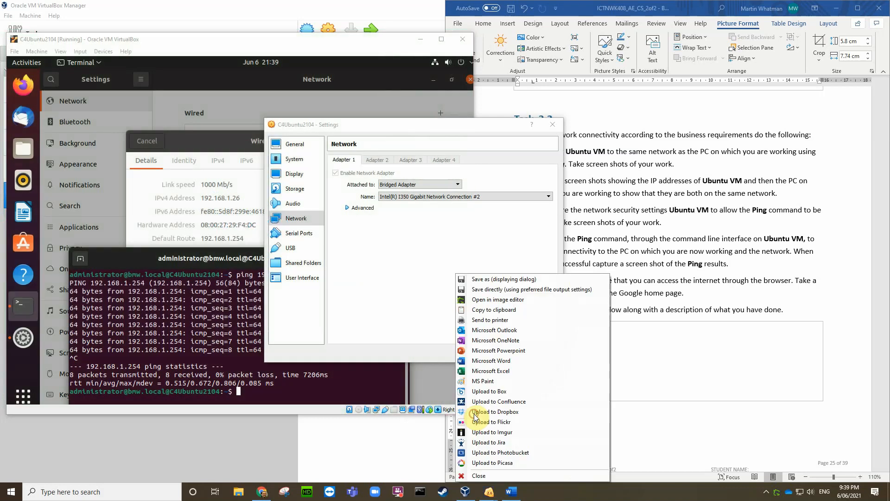
{"action": "left_click", "coordinate": [482, 310]}
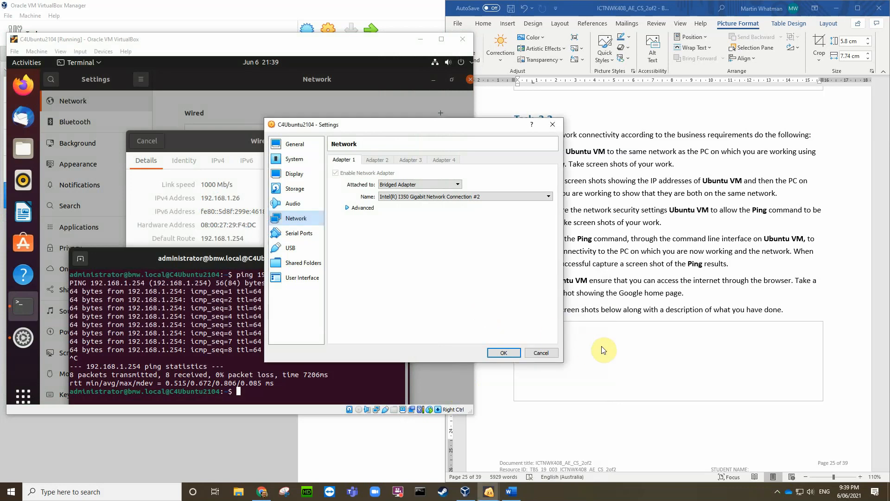
{"action": "left_click", "coordinate": [602, 347]}
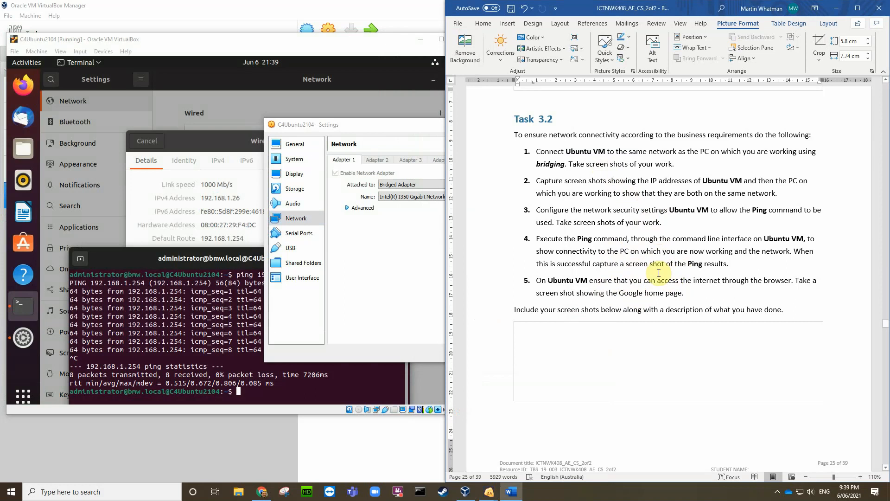
Step: Paste the Bridged Adapter screenshot into Task 3.2's empty answer cell and shrink it
{"action": "left_click", "coordinate": [535, 332]}
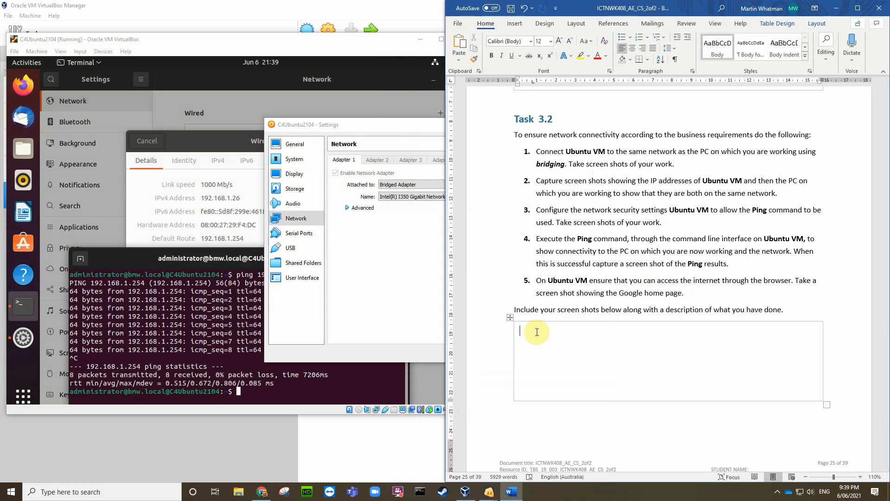
{"action": "key", "text": "ctrl+v"}
{"action": "left_click", "coordinate": [609, 289]}
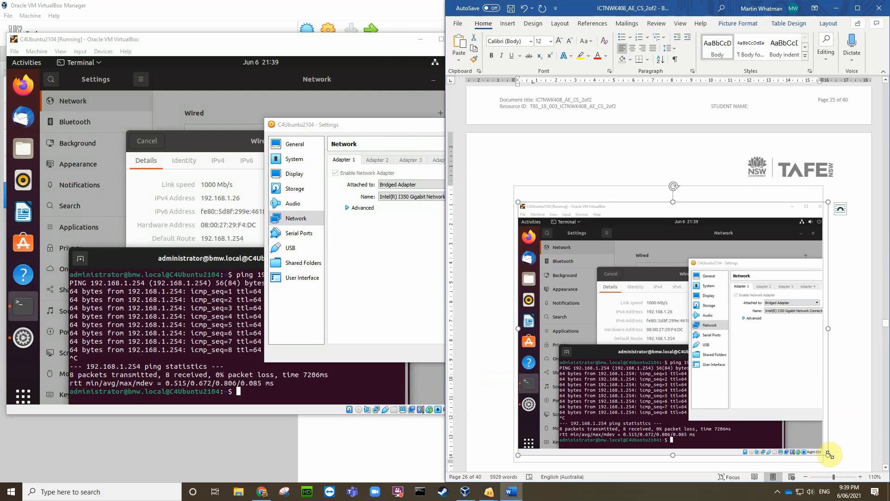
{"action": "left_click_drag", "start_coordinate": [829, 456], "coordinate": [649, 314]}
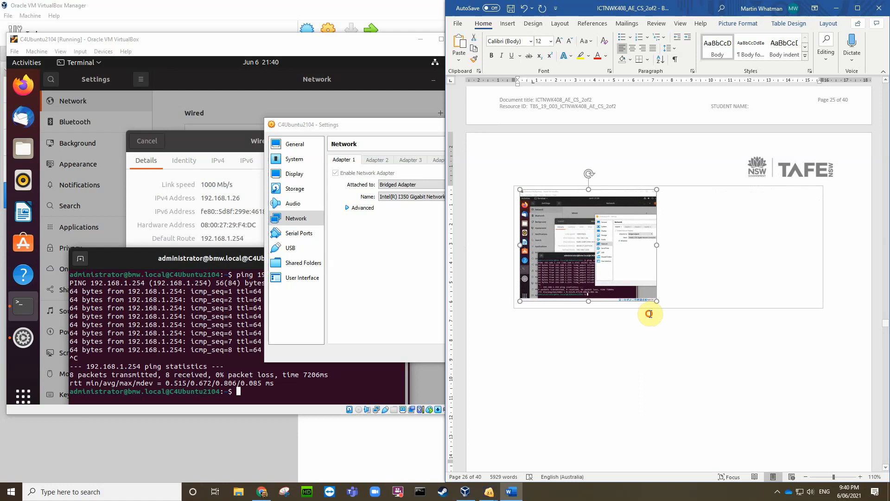
{"action": "left_click", "coordinate": [678, 286]}
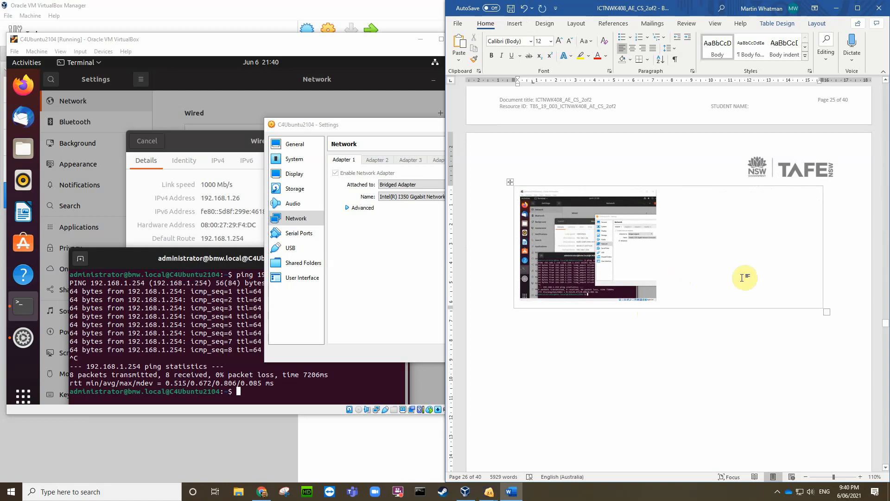
{"action": "scroll", "coordinate": [658, 154], "scroll_direction": "up", "scroll_amount": 3}
{"action": "scroll", "coordinate": [658, 154], "scroll_direction": "up", "scroll_amount": 4}
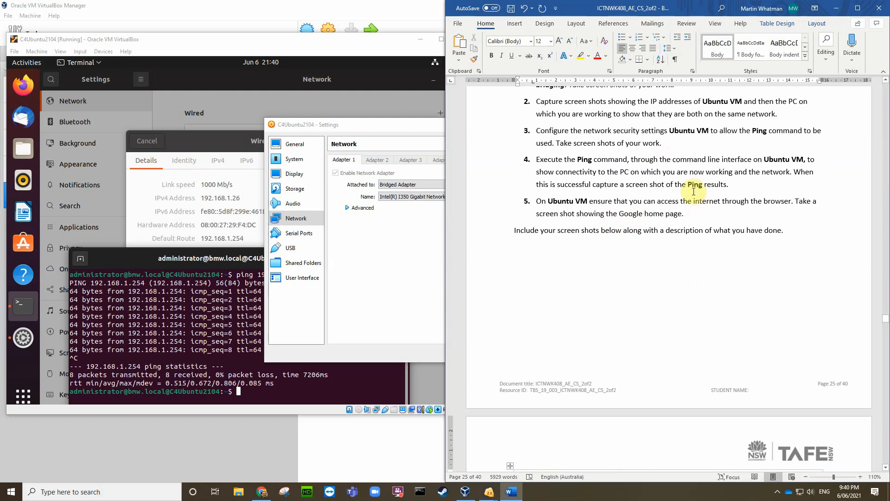
{"action": "left_click", "coordinate": [402, 265]}
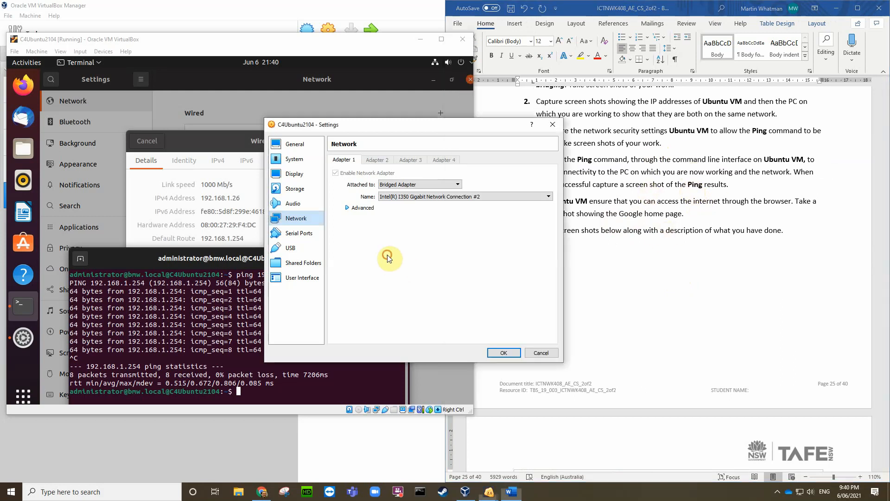
Step: Cancel the VM network settings and close the Wired details and Ubuntu Settings windows
{"action": "left_click", "coordinate": [533, 353]}
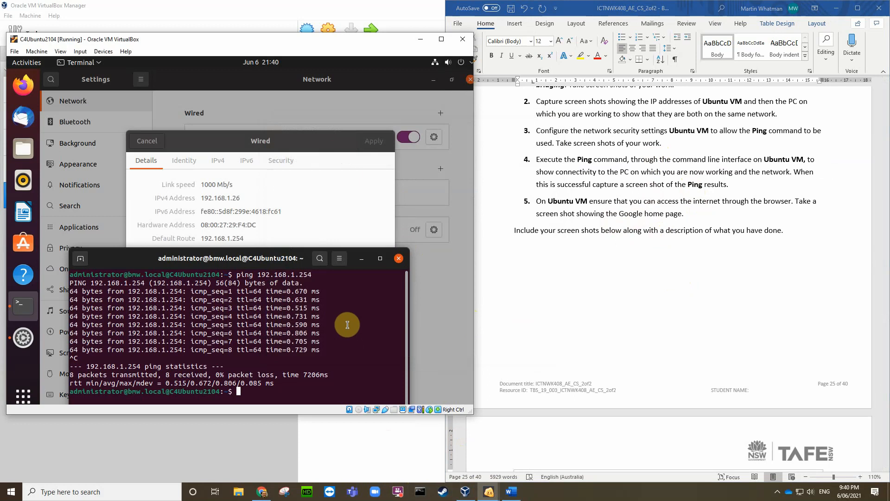
{"action": "left_click", "coordinate": [355, 231]}
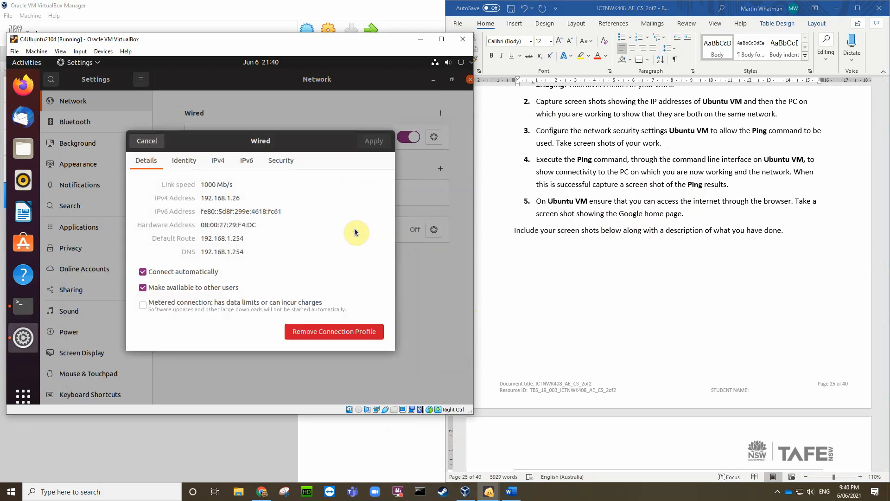
{"action": "left_click", "coordinate": [147, 141]}
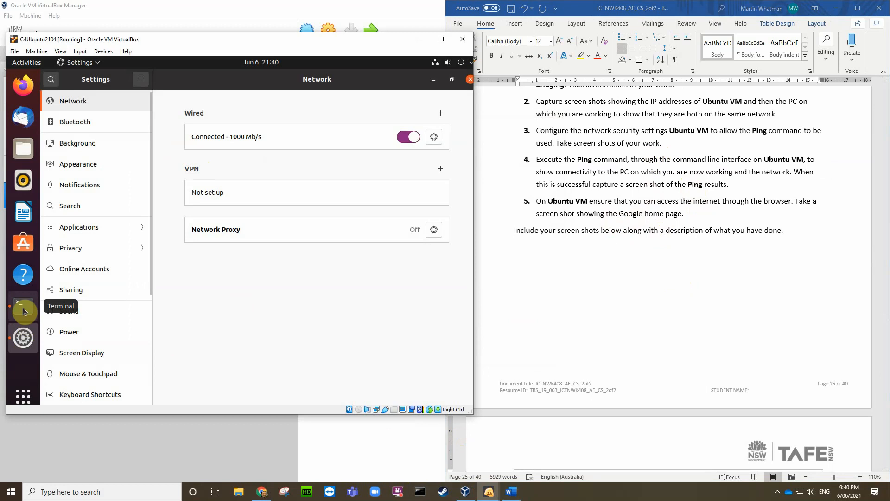
{"action": "left_click", "coordinate": [471, 81]}
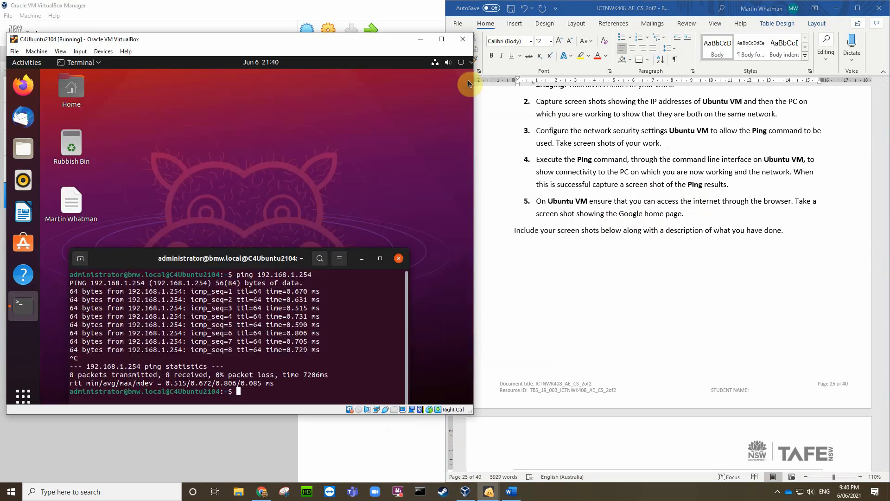
{"action": "left_click_drag", "start_coordinate": [147, 262], "coordinate": [132, 247]}
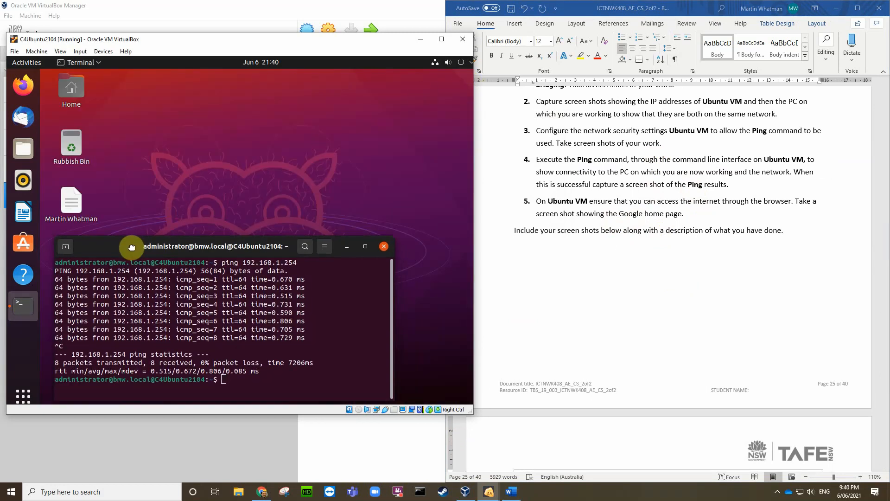
{"action": "left_click", "coordinate": [24, 85]}
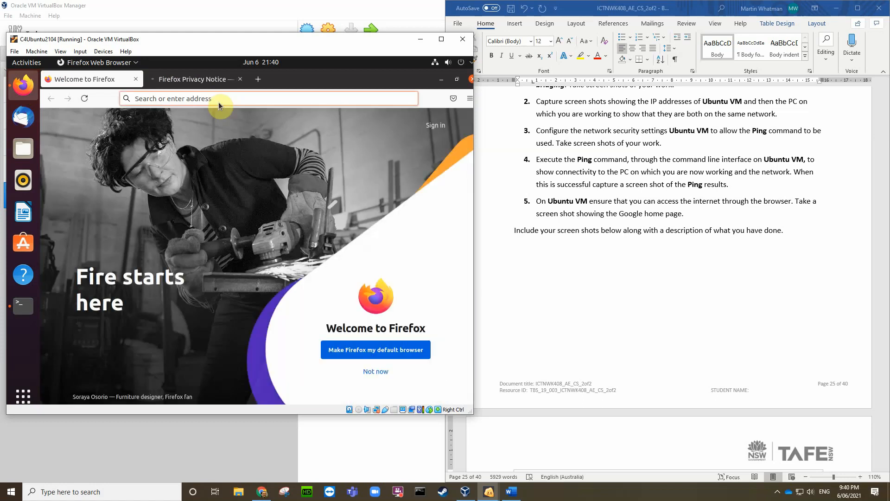
{"action": "left_click", "coordinate": [218, 99]}
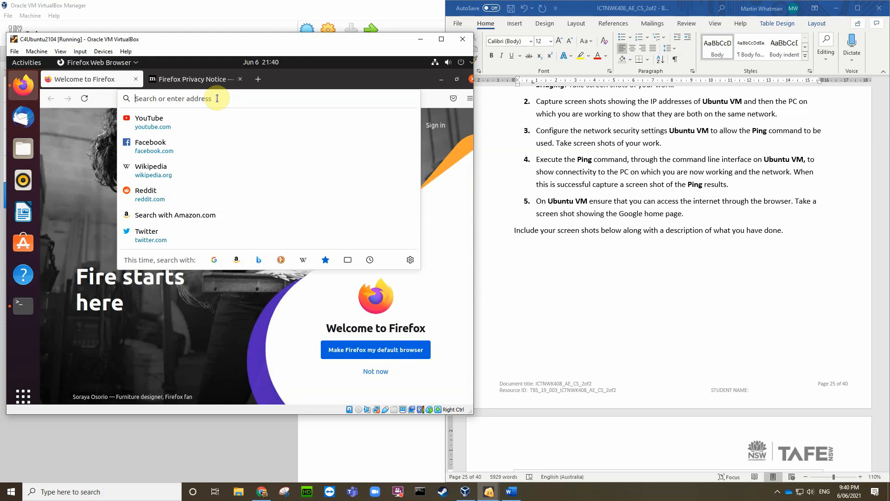
{"action": "type", "text": "www.goog"}
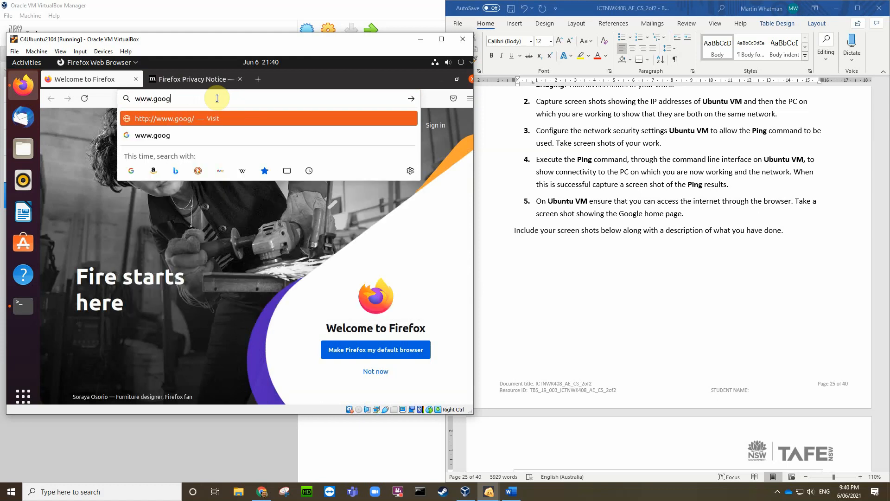
{"action": "type", "text": "le.com.au"}
{"action": "key", "text": "Return"}
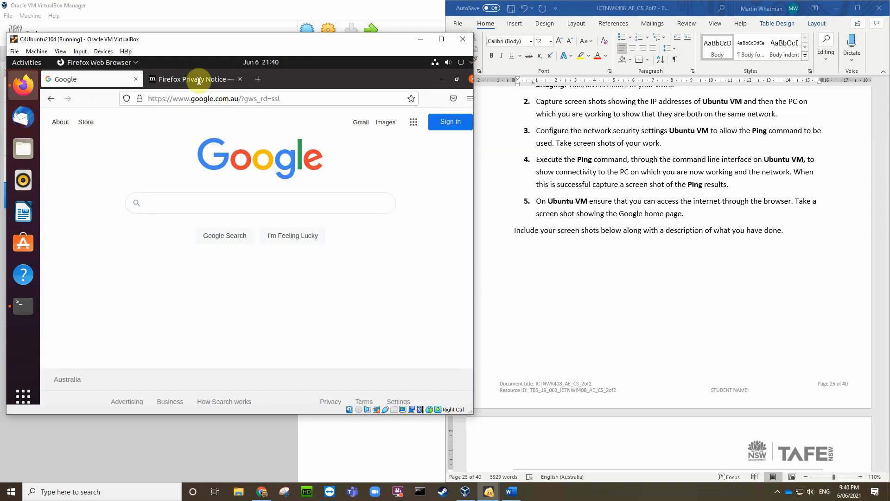
{"action": "left_click", "coordinate": [383, 122]}
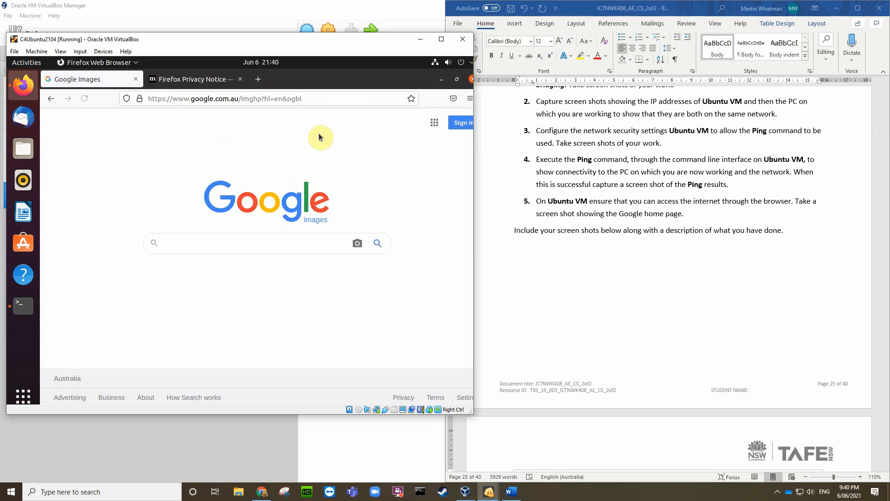
{"action": "type", "text": "cat"}
{"action": "key", "text": "Return"}
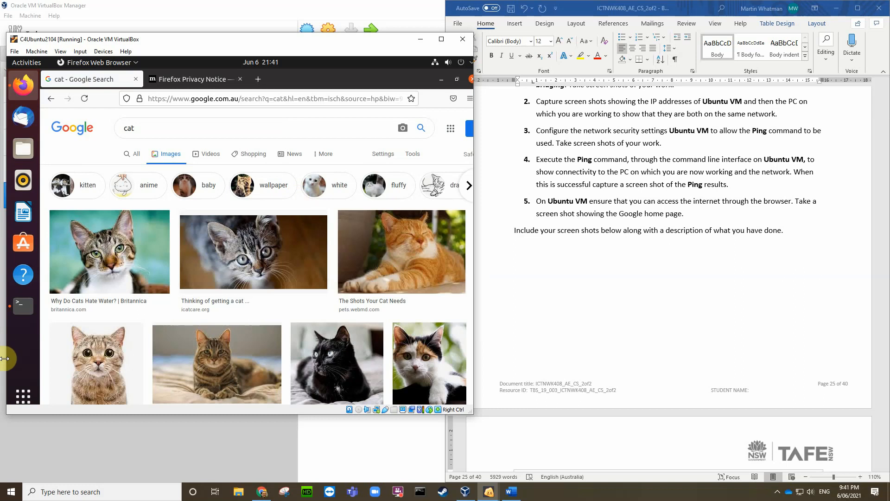
{"action": "left_click", "coordinate": [21, 313]}
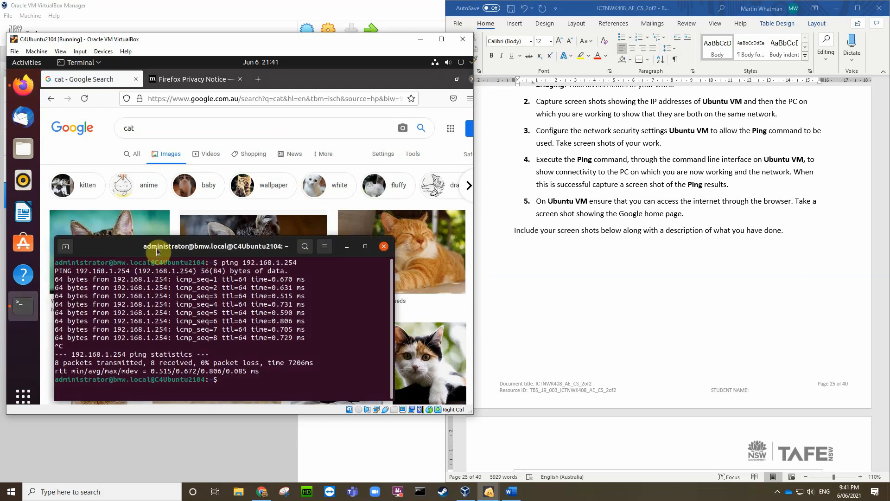
{"action": "left_click_drag", "start_coordinate": [126, 252], "coordinate": [170, 228]}
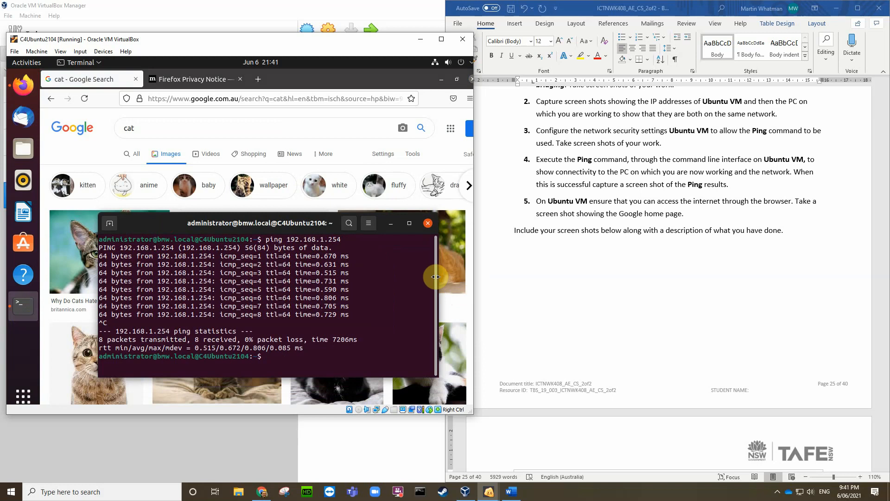
{"action": "left_click_drag", "start_coordinate": [432, 277], "coordinate": [366, 279]}
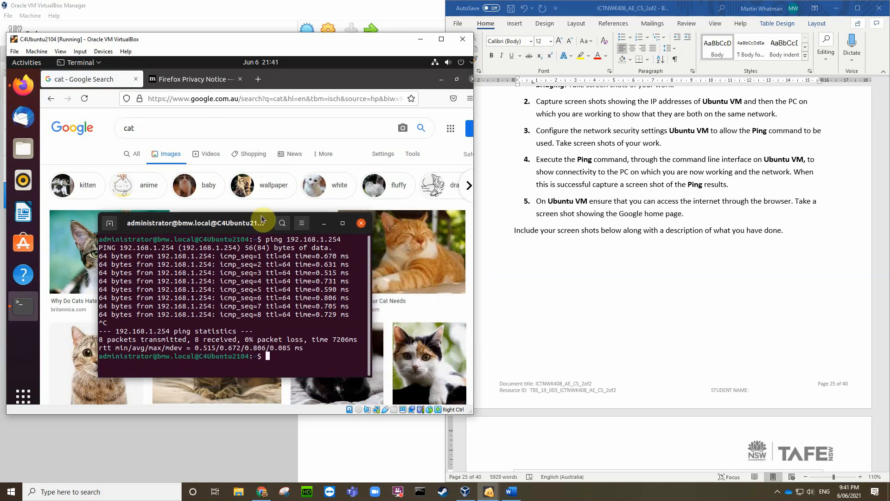
{"action": "left_click_drag", "start_coordinate": [266, 221], "coordinate": [358, 222]}
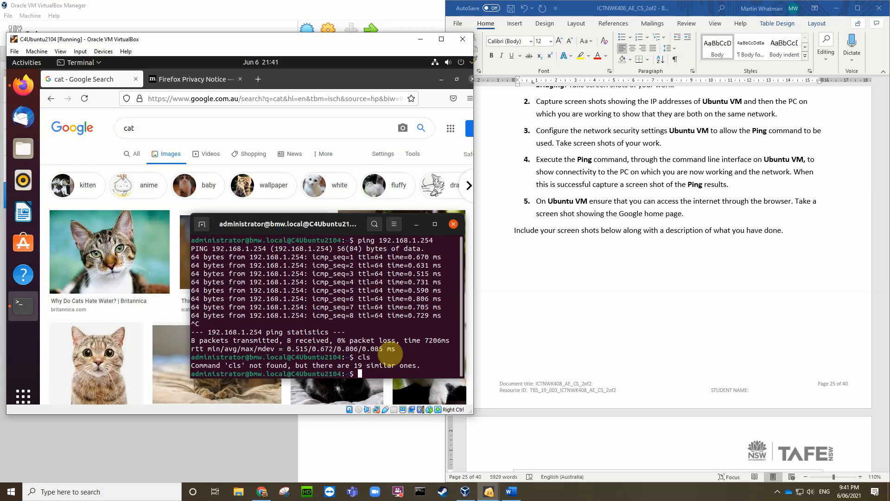
{"action": "key", "text": "Return"}
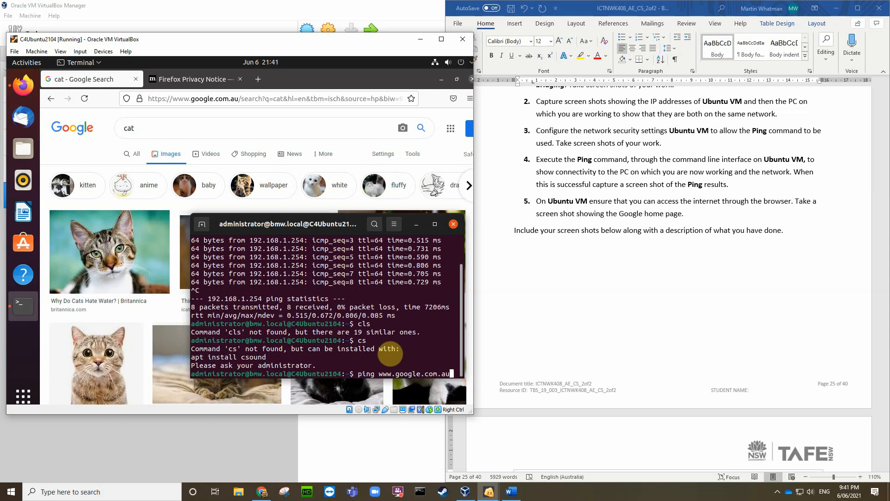
{"action": "key", "text": "Return"}
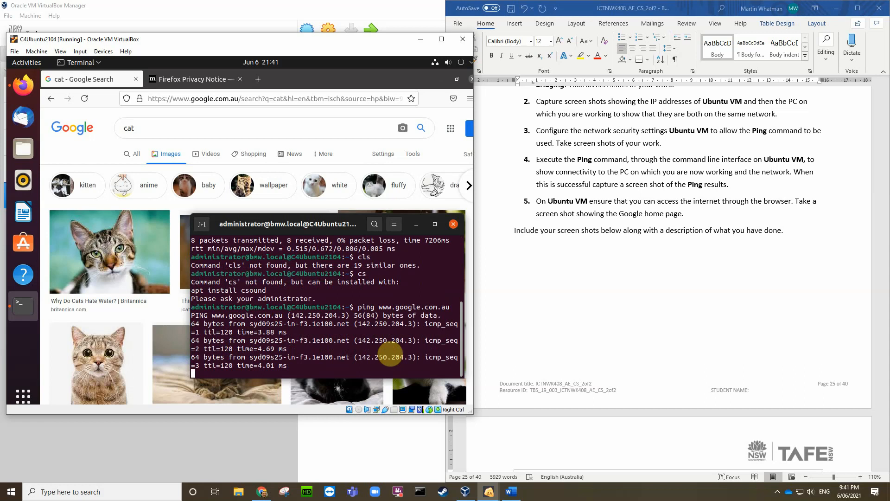
{"action": "key", "text": "ctrl+c"}
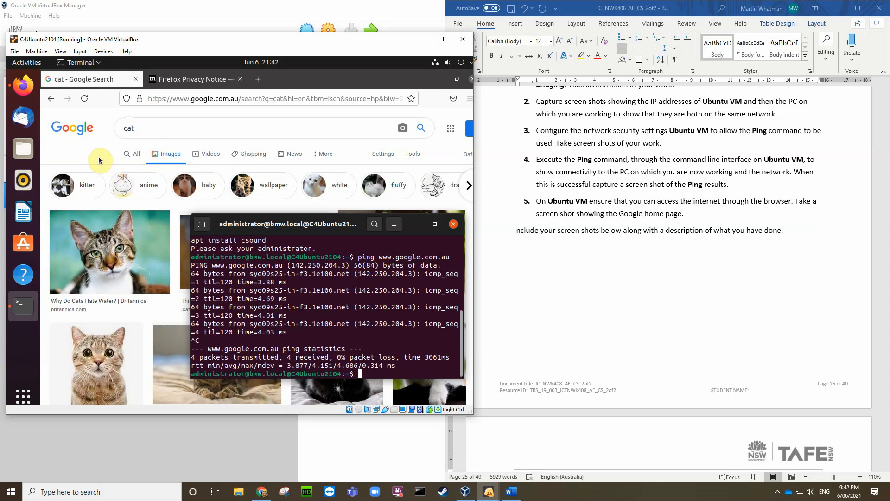
Step: Save a VirtualBox screenshot of the ping and Firefox results to the Desktop
{"action": "key", "text": "ctrl+e"}
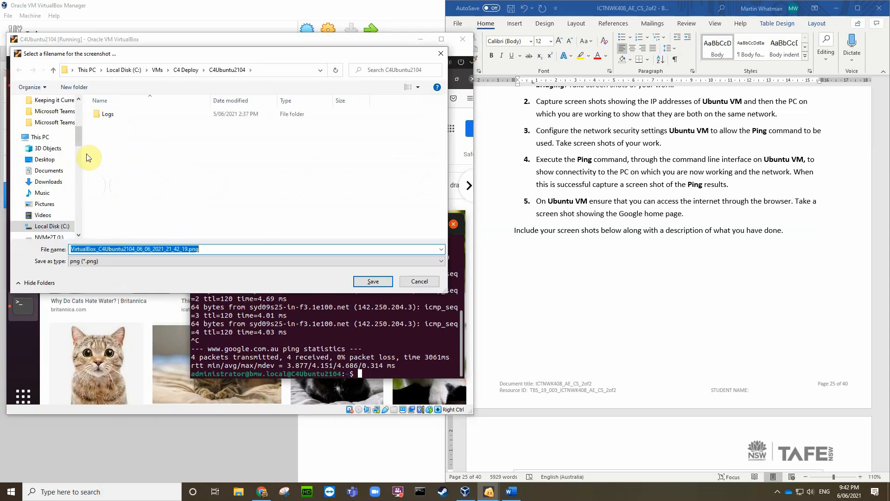
{"action": "left_click", "coordinate": [44, 160]}
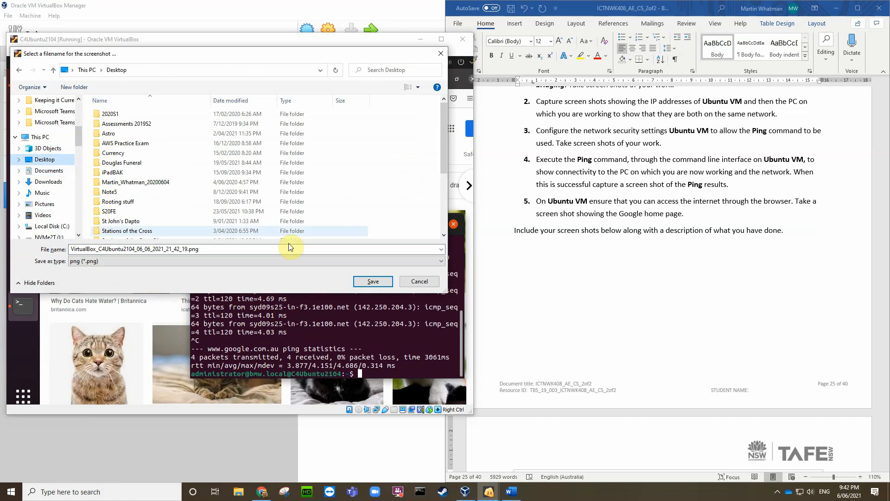
{"action": "left_click", "coordinate": [372, 280]}
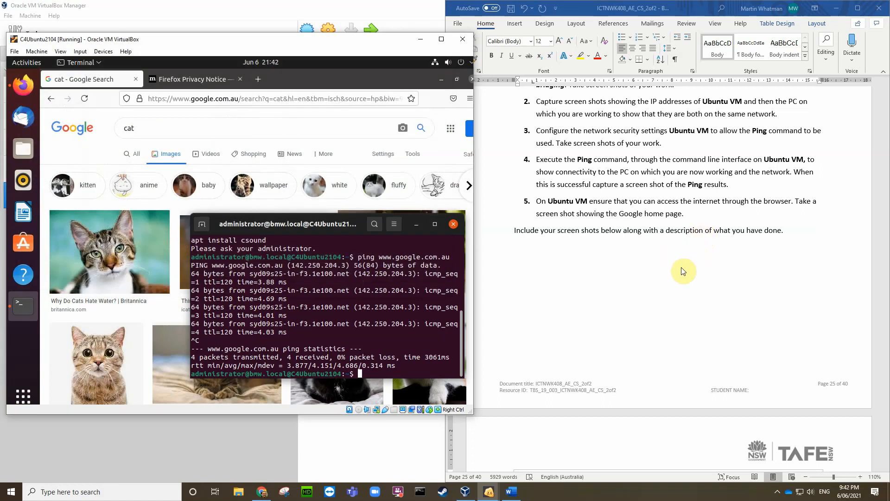
{"action": "scroll", "coordinate": [688, 273], "scroll_direction": "down", "scroll_amount": 4}
Step: Insert the newest VirtualBox screenshot from the Desktop into the Word document
{"action": "left_click", "coordinate": [672, 310]}
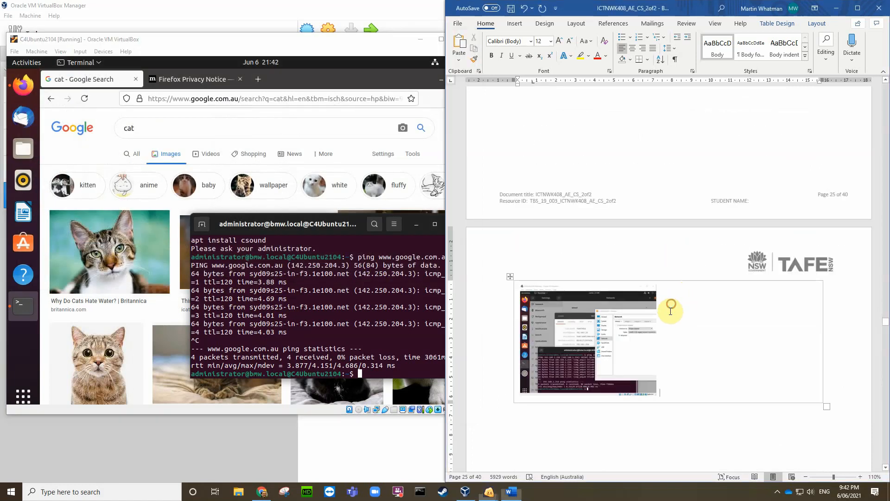
{"action": "left_click", "coordinate": [513, 23]}
{"action": "left_click", "coordinate": [512, 47]}
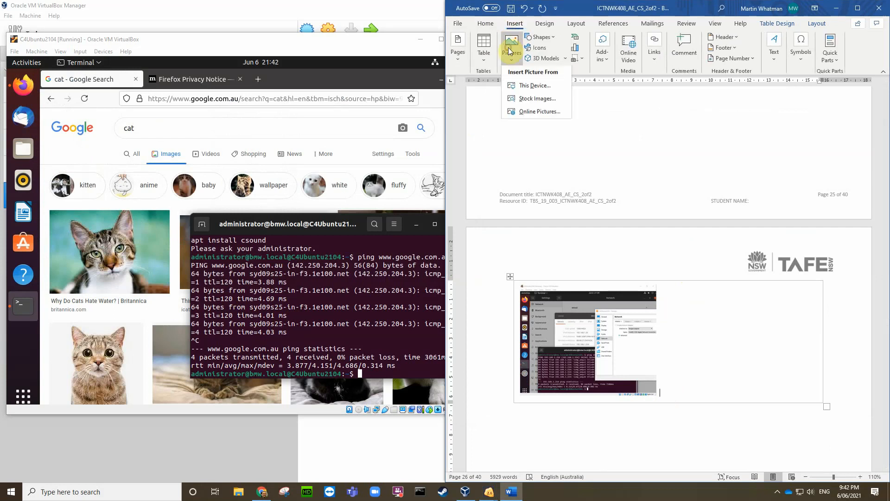
{"action": "left_click", "coordinate": [527, 88]}
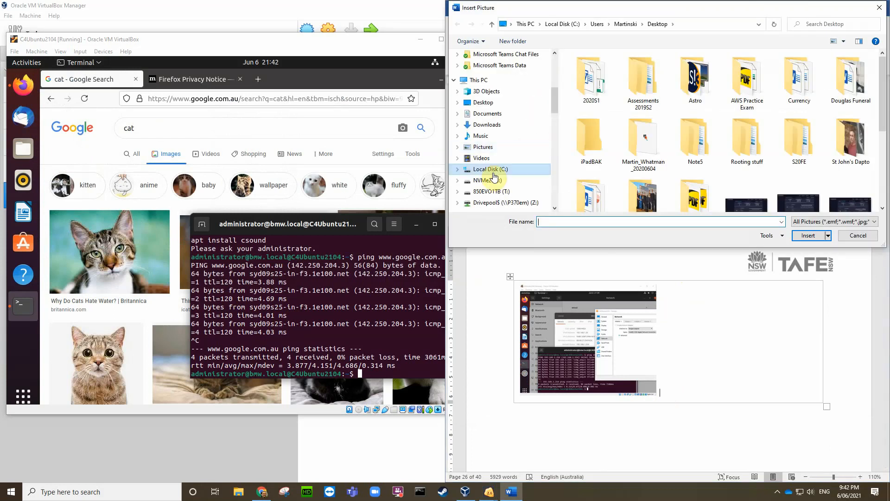
{"action": "left_click", "coordinate": [483, 102]}
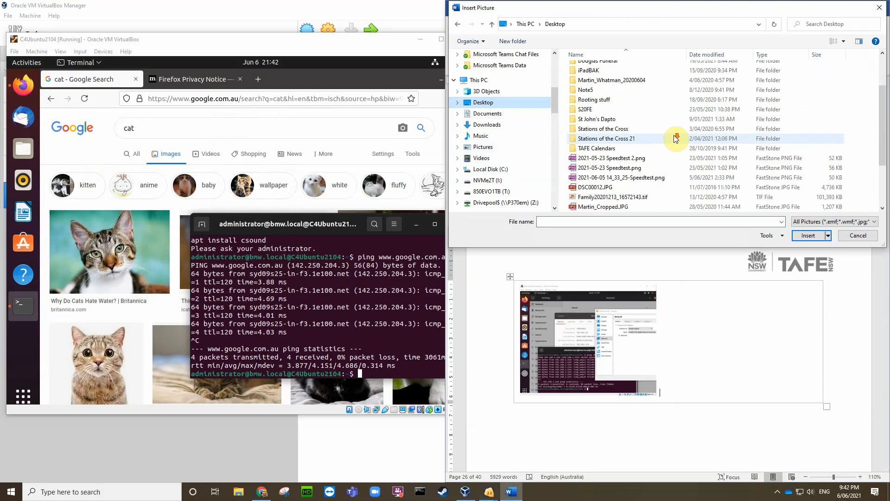
{"action": "scroll", "coordinate": [672, 139], "scroll_direction": "down", "scroll_amount": 3}
{"action": "left_click", "coordinate": [649, 206]}
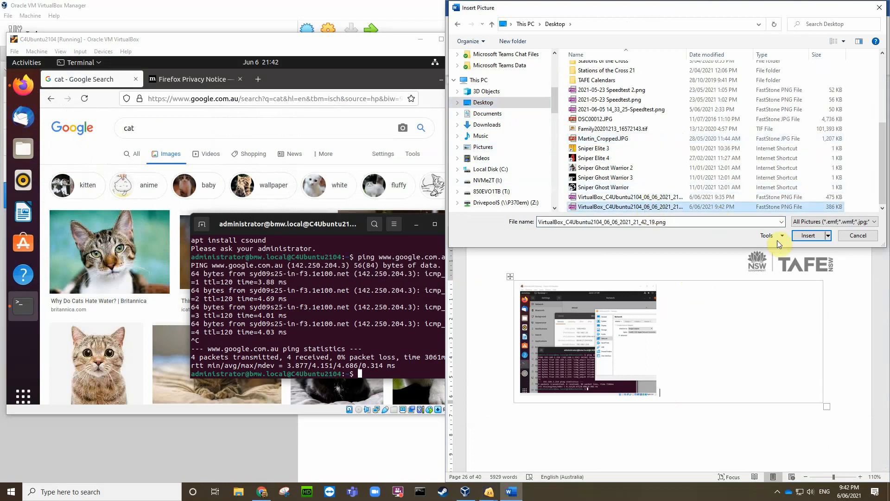
{"action": "left_click", "coordinate": [813, 235]}
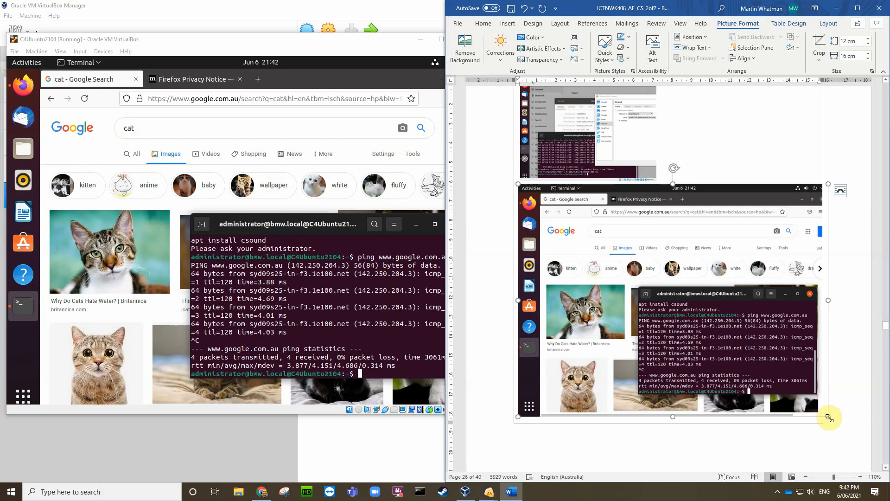
Step: Resize the inserted screenshot to fit beside the first one in Task 3.2's answer box
{"action": "left_click_drag", "start_coordinate": [828, 416], "coordinate": [764, 369]}
{"action": "left_click_drag", "start_coordinate": [742, 305], "coordinate": [663, 226]}
{"action": "scroll", "coordinate": [705, 222], "scroll_direction": "up", "scroll_amount": 4}
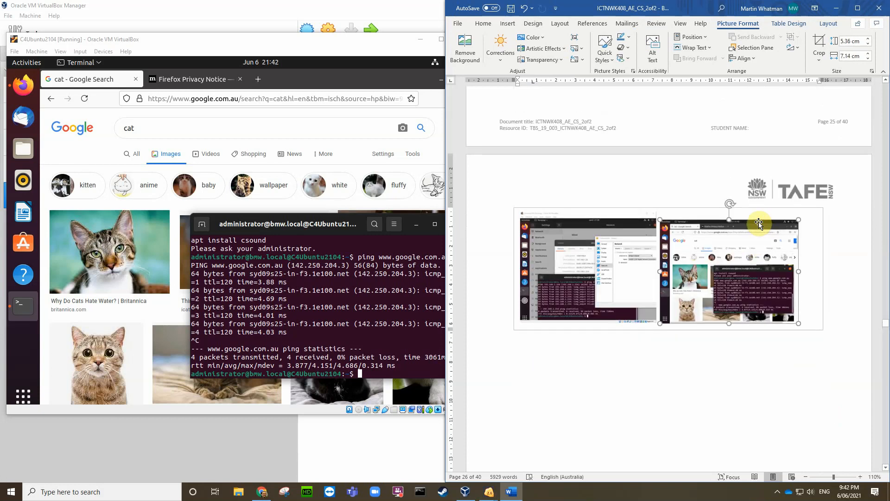
{"action": "left_click_drag", "start_coordinate": [799, 219], "coordinate": [806, 212]}
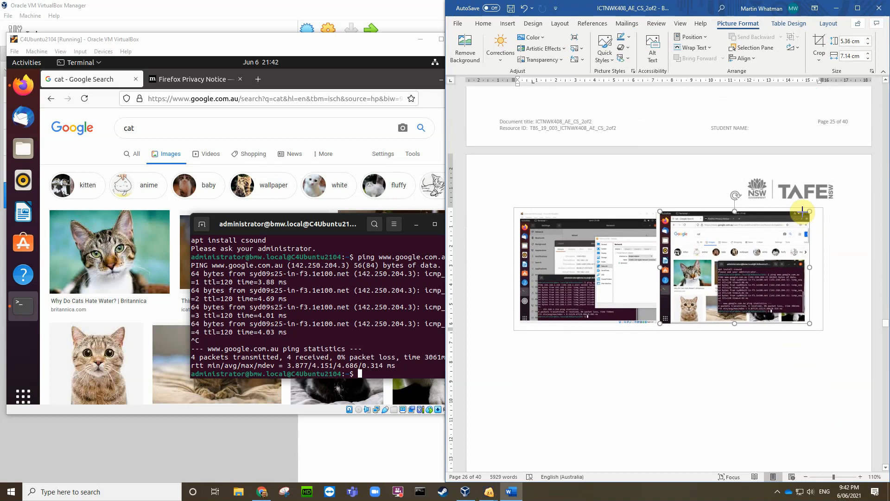
{"action": "left_click", "coordinate": [819, 318]}
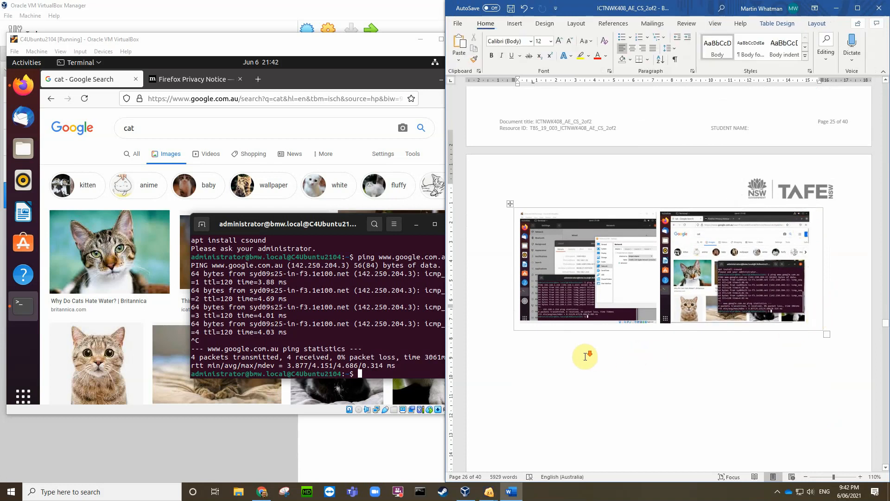
{"action": "scroll", "coordinate": [586, 356], "scroll_direction": "down", "scroll_amount": 3}
{"action": "scroll", "coordinate": [585, 357], "scroll_direction": "down", "scroll_amount": 17}
{"action": "scroll", "coordinate": [585, 350], "scroll_direction": "up", "scroll_amount": 20}
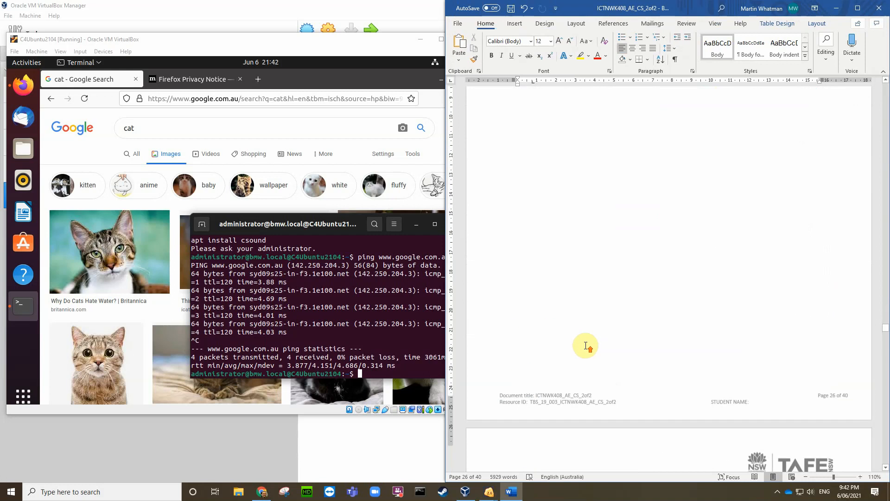
{"action": "scroll", "coordinate": [584, 346], "scroll_direction": "up", "scroll_amount": 10}
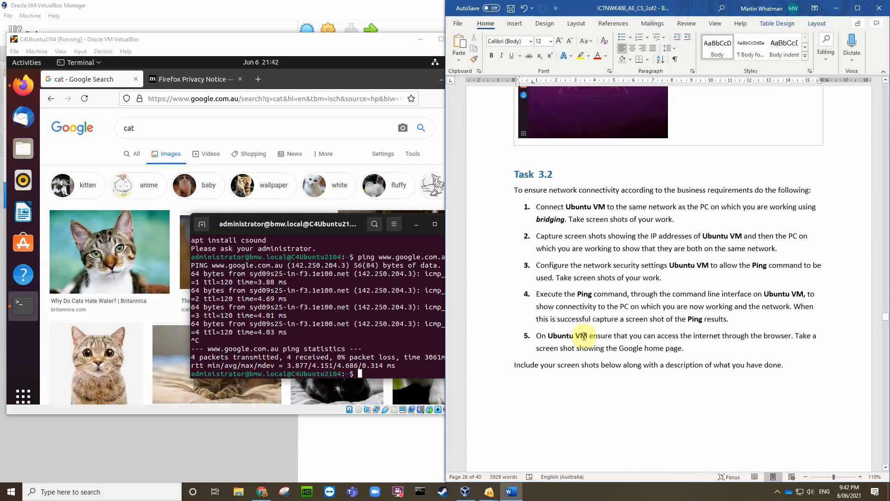
{"action": "scroll", "coordinate": [585, 336], "scroll_direction": "down", "scroll_amount": 10}
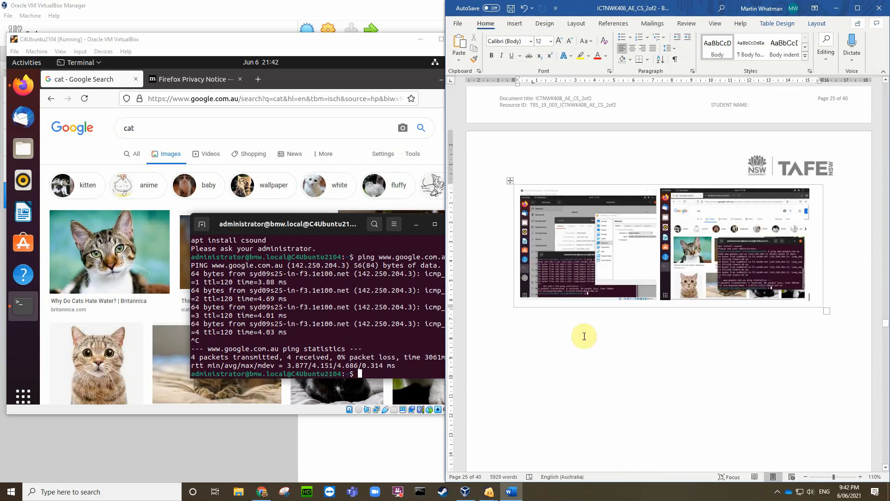
Step: Delete the empty line below the screenshot table, above Task 3.3
{"action": "left_click", "coordinate": [533, 223]}
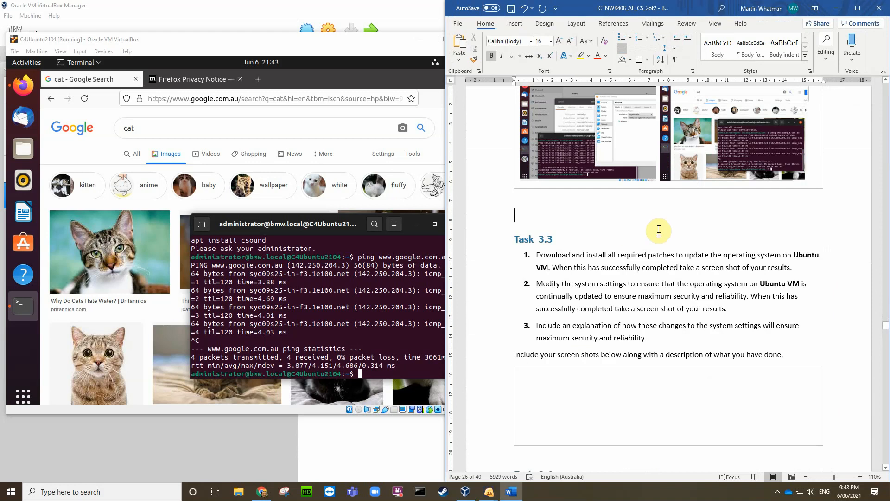
{"action": "key", "text": "Delete"}
{"action": "scroll", "coordinate": [660, 229], "scroll_direction": "down", "scroll_amount": 3}
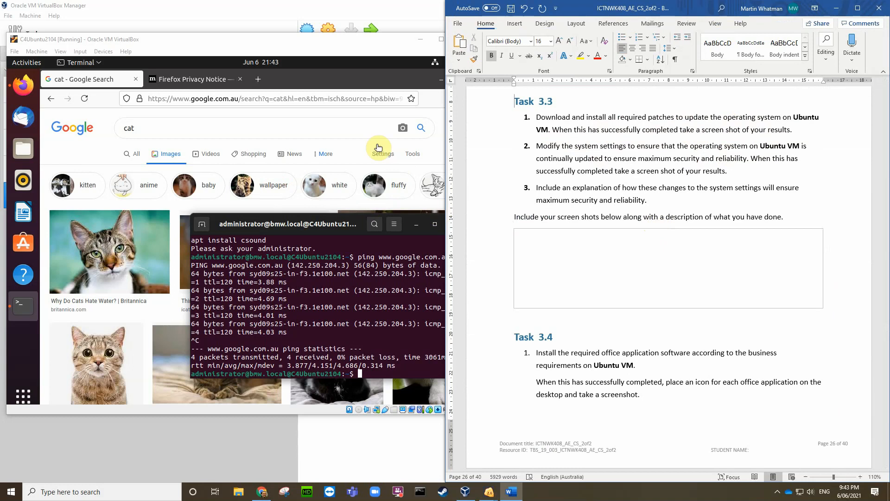
Step: Close Firefox, confirming all tabs, and close the terminal in the Ubuntu VM
{"action": "left_click", "coordinate": [368, 119]}
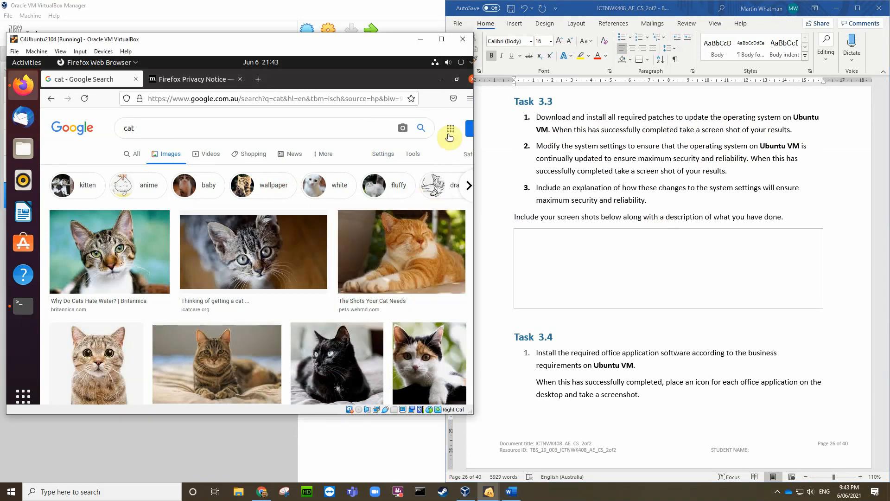
{"action": "left_click", "coordinate": [471, 80]}
{"action": "left_click", "coordinate": [326, 174]}
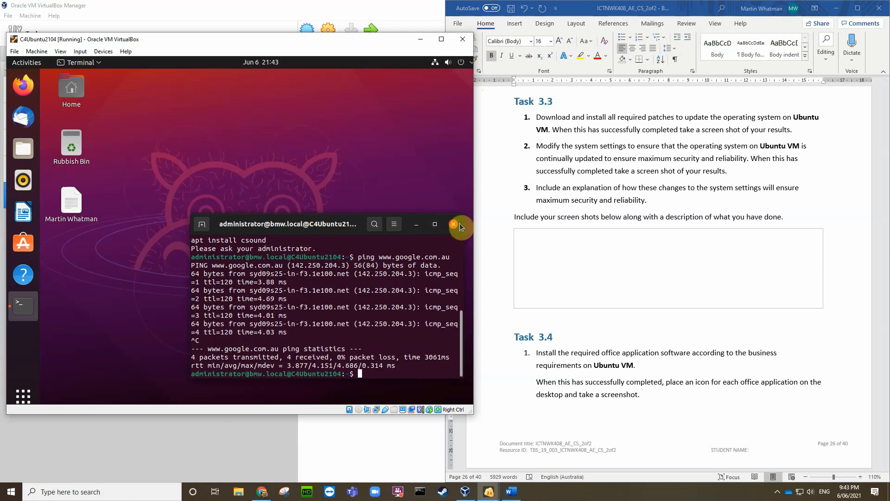
{"action": "left_click", "coordinate": [455, 224]}
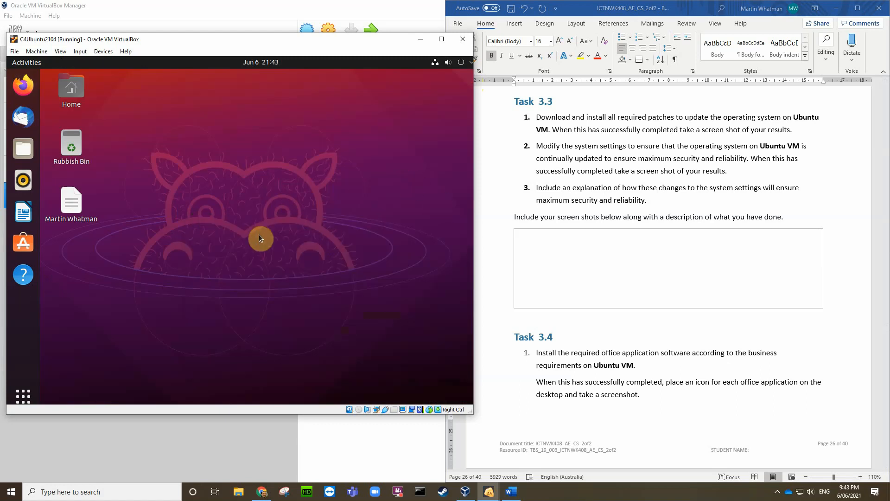
Step: Launch Software & Updates from the second page of Show Applications
{"action": "left_click", "coordinate": [25, 393]}
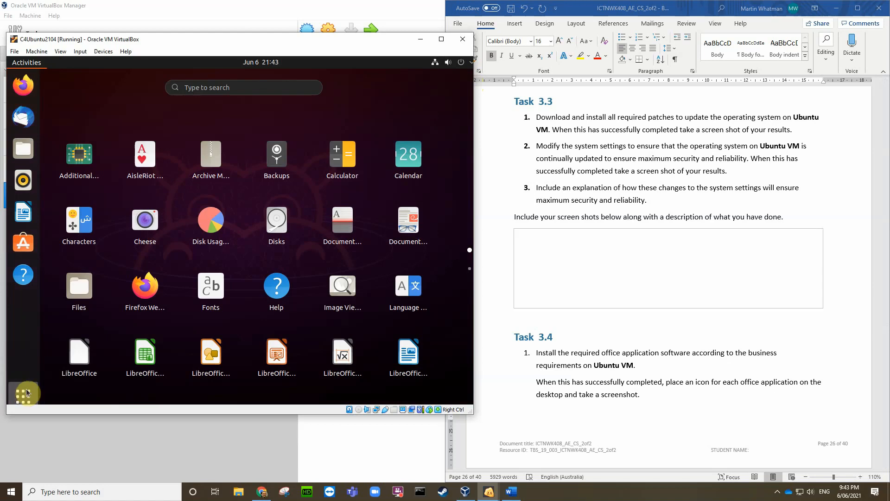
{"action": "scroll", "coordinate": [278, 288], "scroll_direction": "down", "scroll_amount": 1}
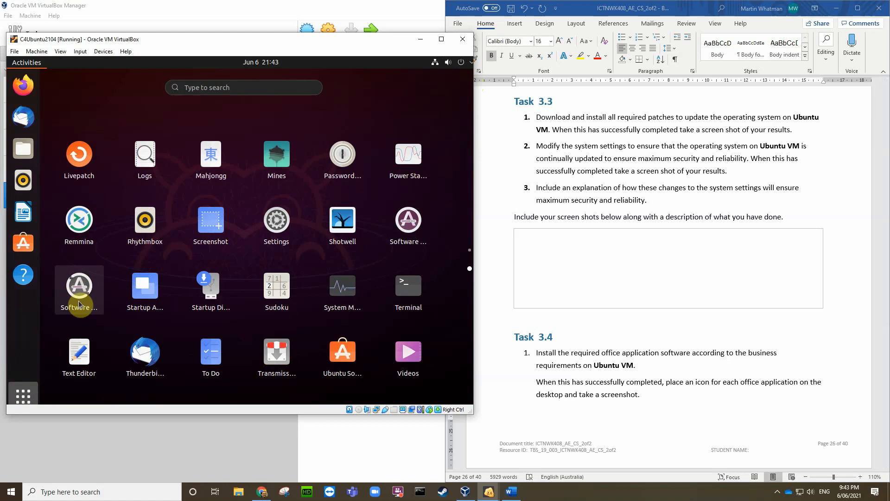
{"action": "left_click", "coordinate": [411, 221]}
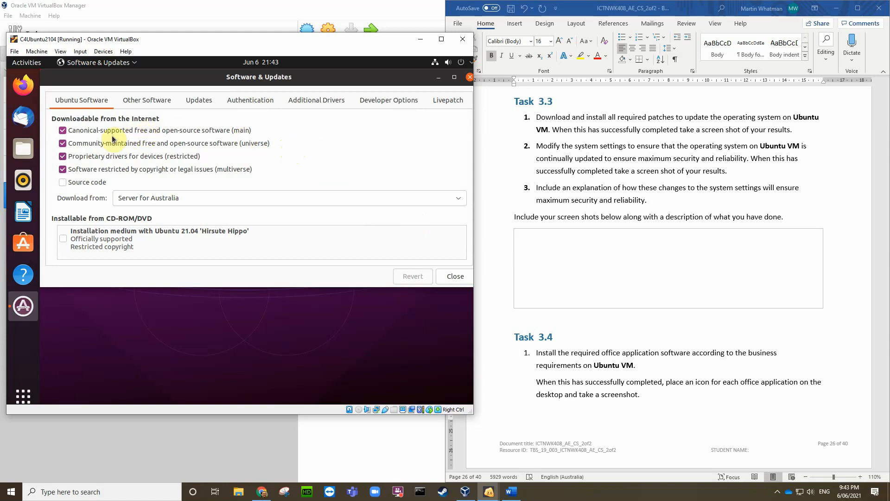
Step: Show the Updates tab's automatic update settings and save a VM screenshot PNG to the Desktop
{"action": "left_click", "coordinate": [101, 241]}
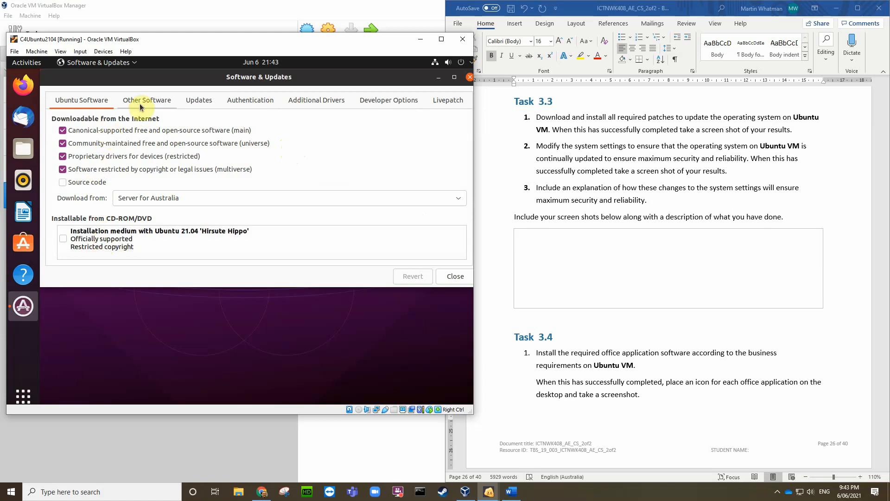
{"action": "left_click", "coordinate": [195, 103]}
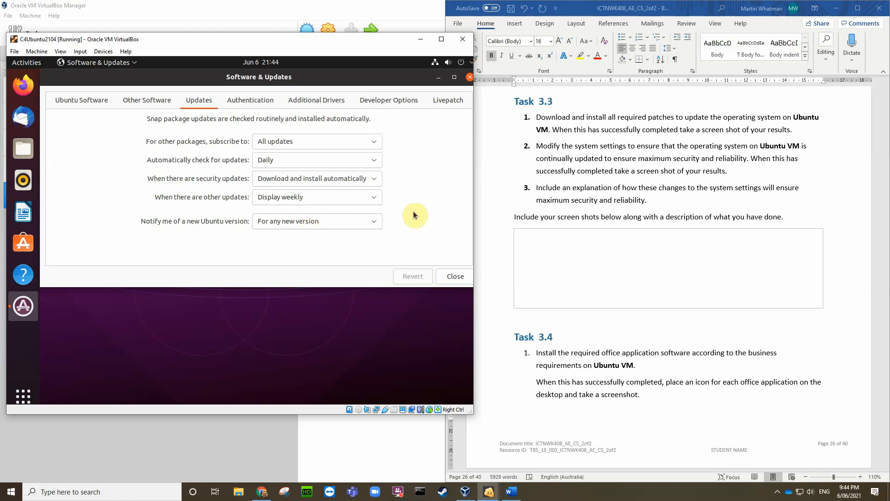
{"action": "key", "text": "ctrl+e"}
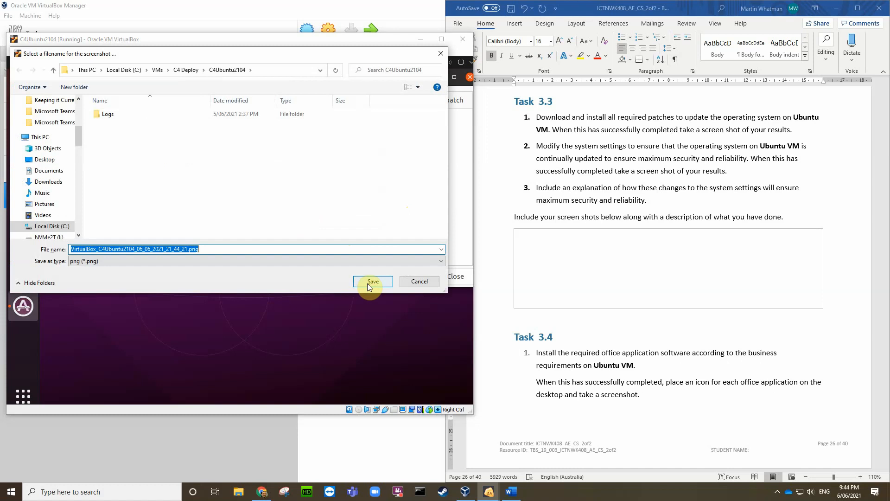
{"action": "left_click", "coordinate": [45, 159]}
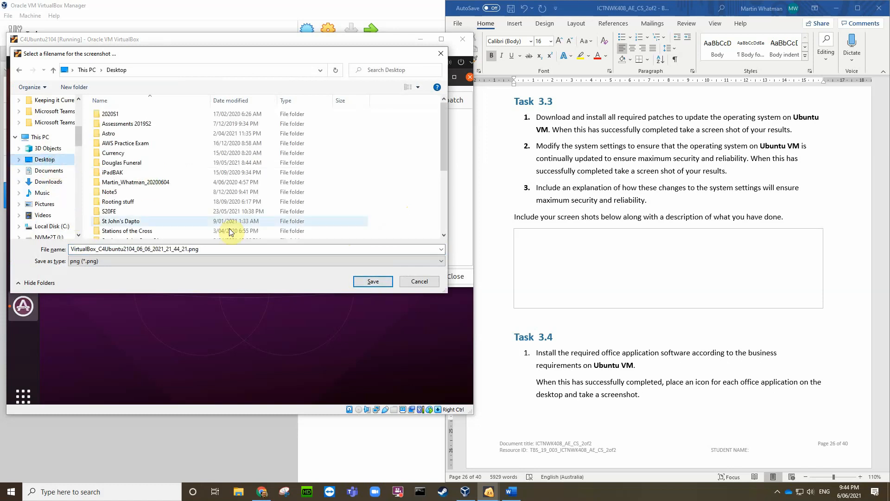
{"action": "left_click", "coordinate": [375, 282]}
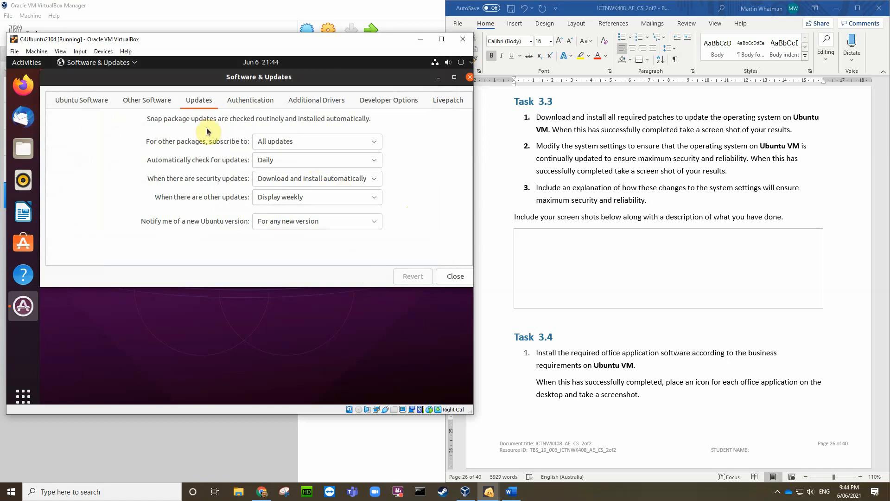
Step: Browse the Ubuntu Software, Other Software, Authentication, Additional Drivers, Developer Options and Livepatch tabs
{"action": "left_click", "coordinate": [86, 102]}
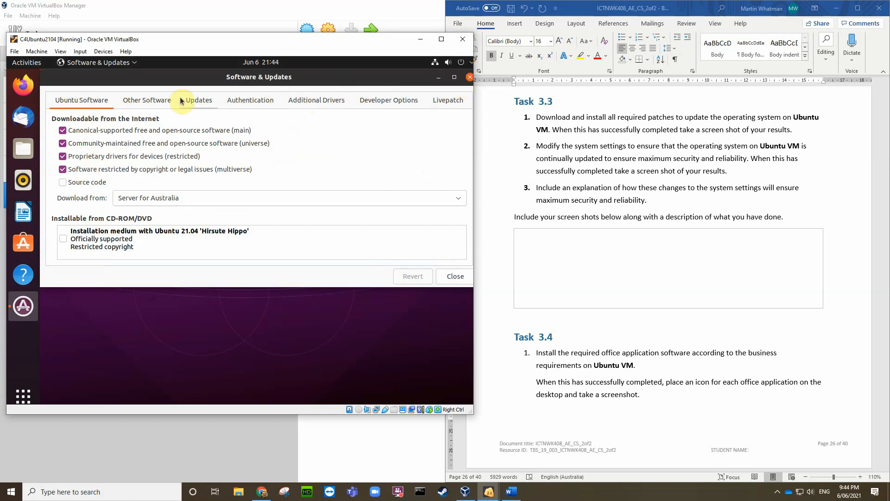
{"action": "left_click", "coordinate": [156, 106]}
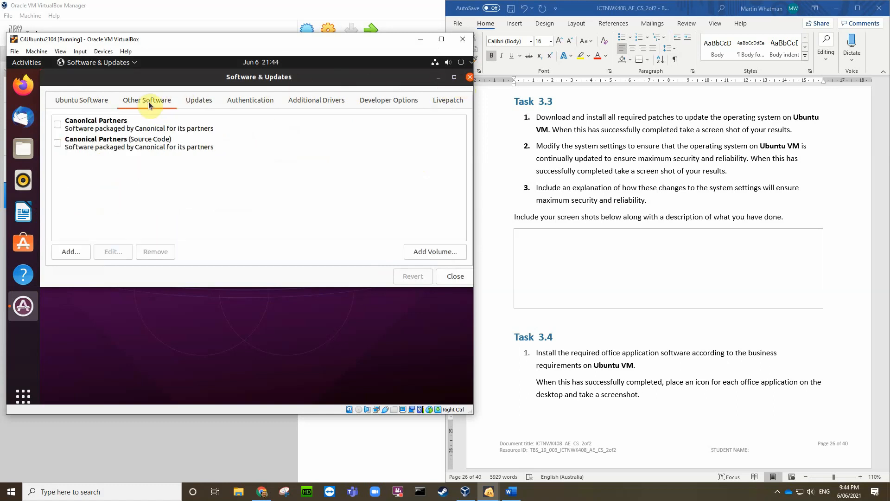
{"action": "left_click", "coordinate": [248, 103]}
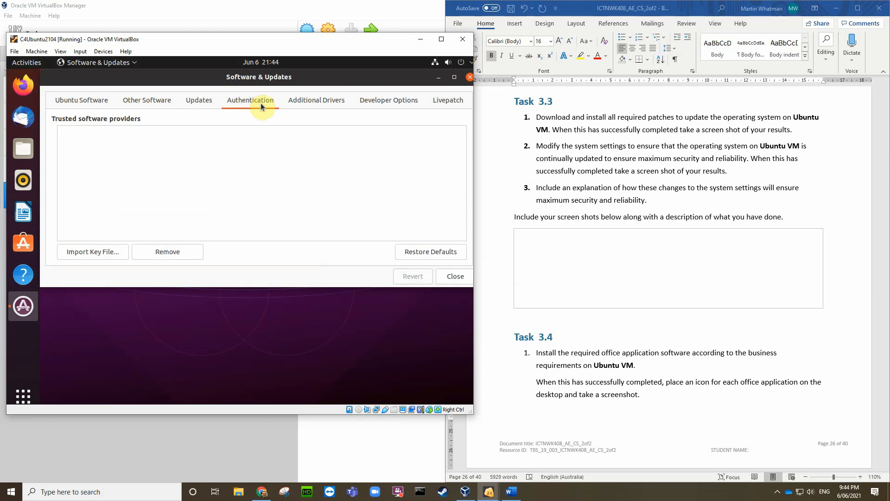
{"action": "left_click", "coordinate": [321, 109]}
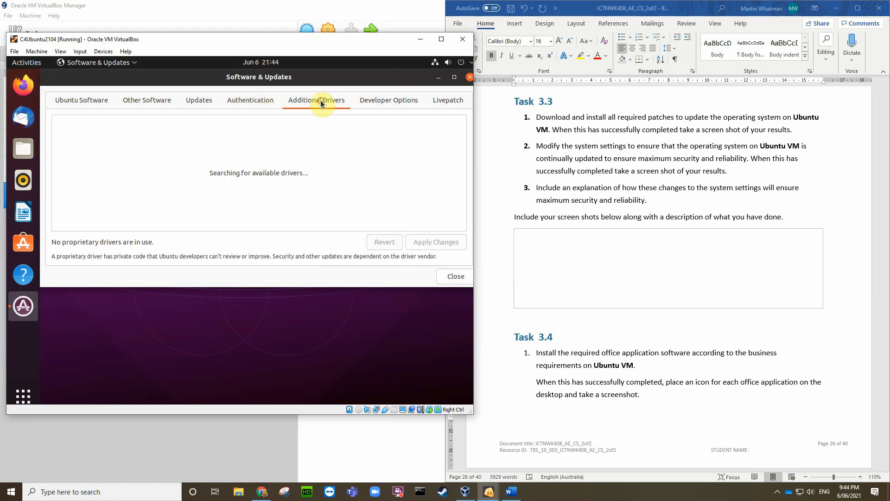
{"action": "left_click", "coordinate": [382, 105]}
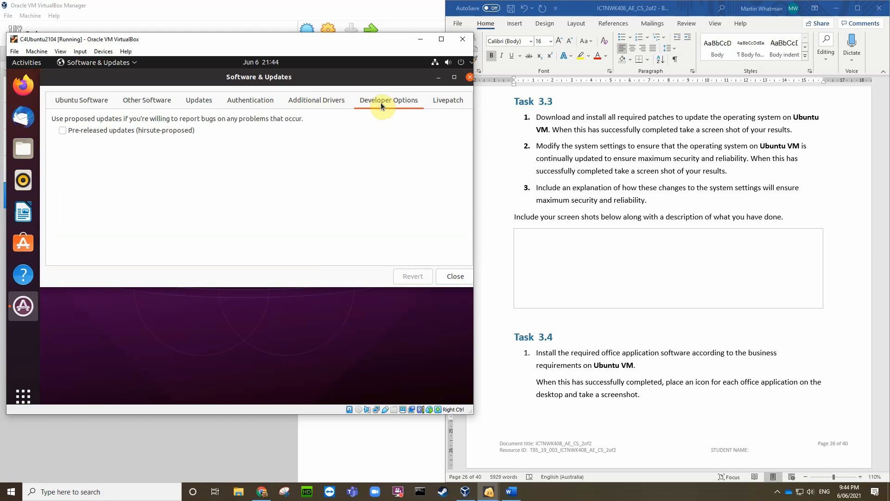
{"action": "left_click", "coordinate": [445, 103]}
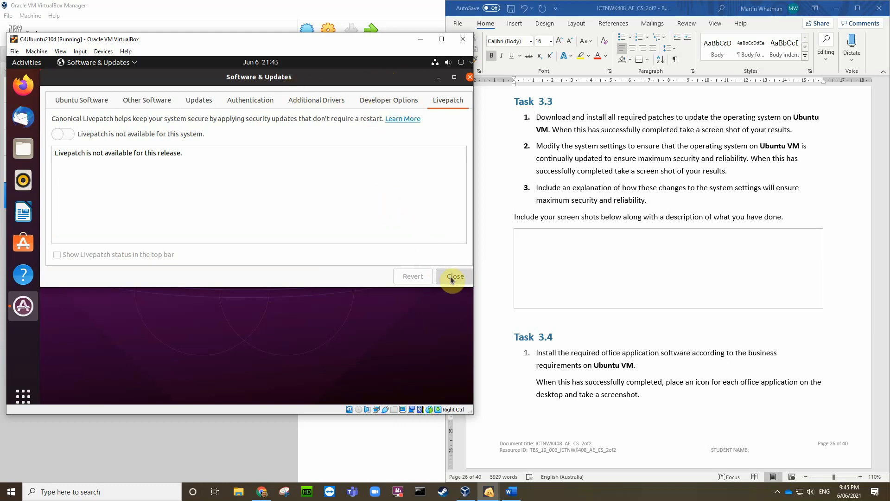
Step: Close Software & Updates and launch Software Updater from the applications grid's second page
{"action": "left_click", "coordinate": [470, 77]}
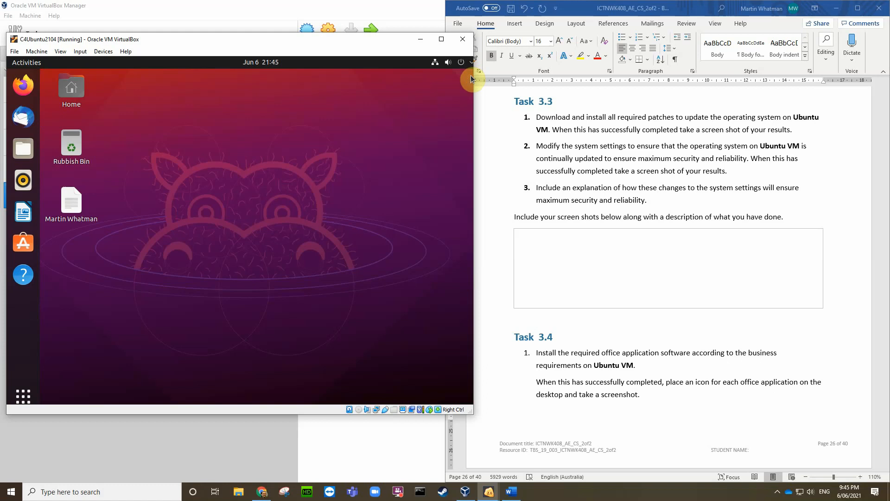
{"action": "left_click", "coordinate": [23, 398]}
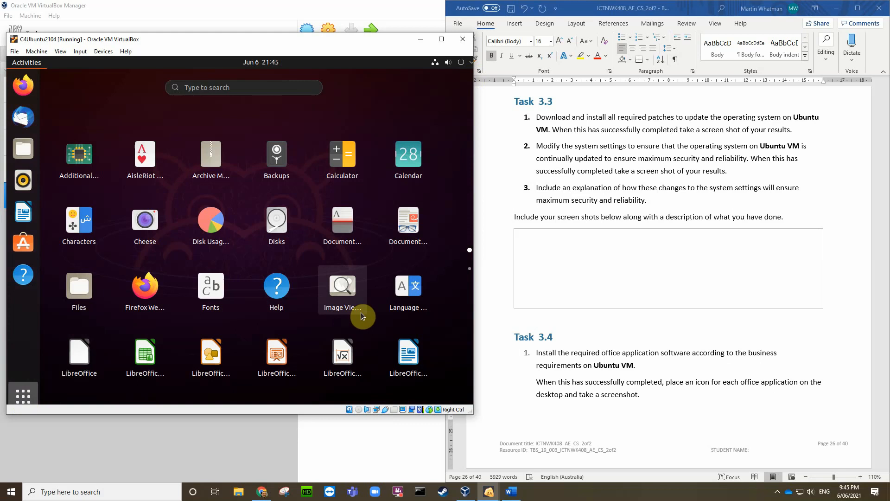
{"action": "scroll", "coordinate": [361, 313], "scroll_direction": "down", "scroll_amount": 1}
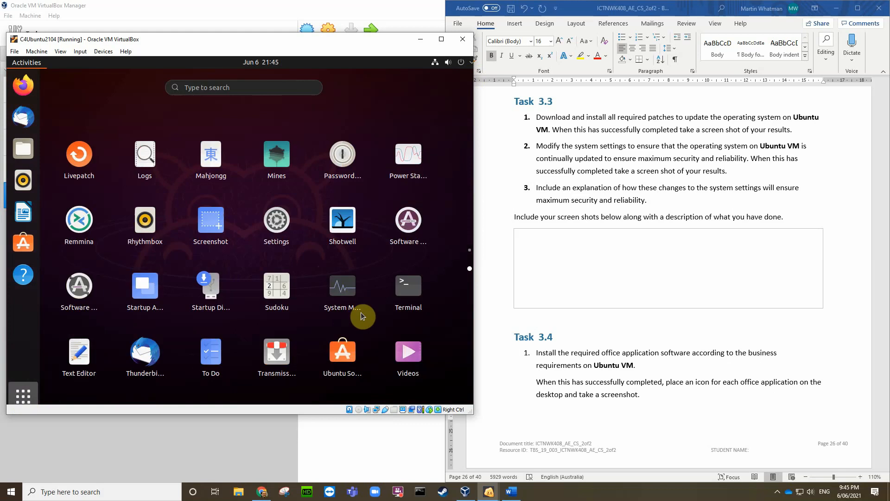
{"action": "left_click", "coordinate": [72, 295]}
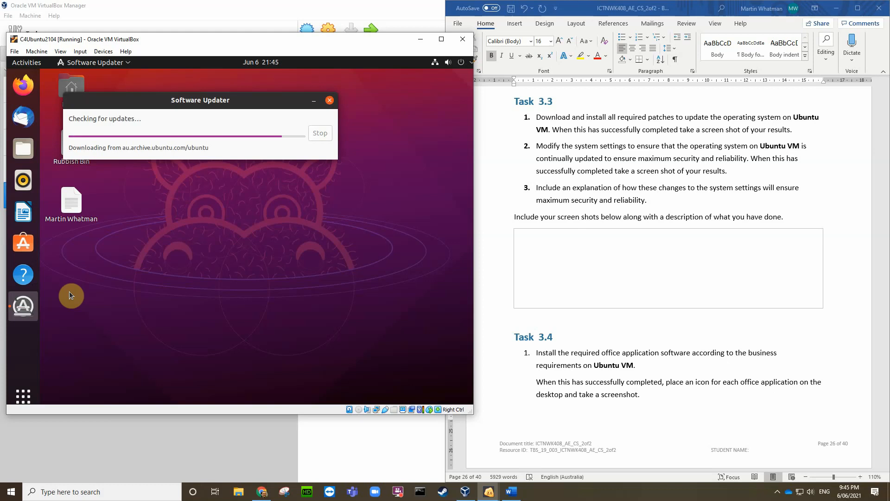
{"action": "left_click", "coordinate": [529, 240]}
Step: Insert the latest VirtualBox screenshot from the Desktop into the Task 3.3 box and shrink it to thumbnail size
{"action": "left_click", "coordinate": [525, 244]}
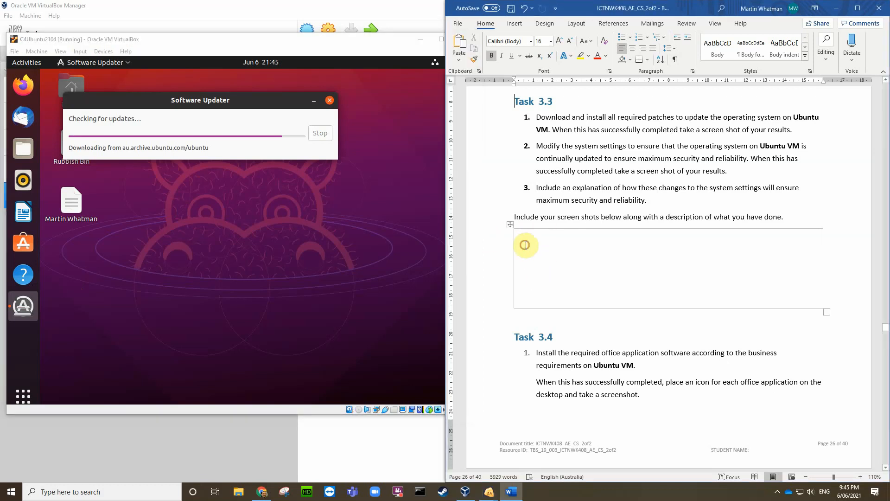
{"action": "left_click", "coordinate": [514, 23]}
{"action": "left_click", "coordinate": [509, 51]}
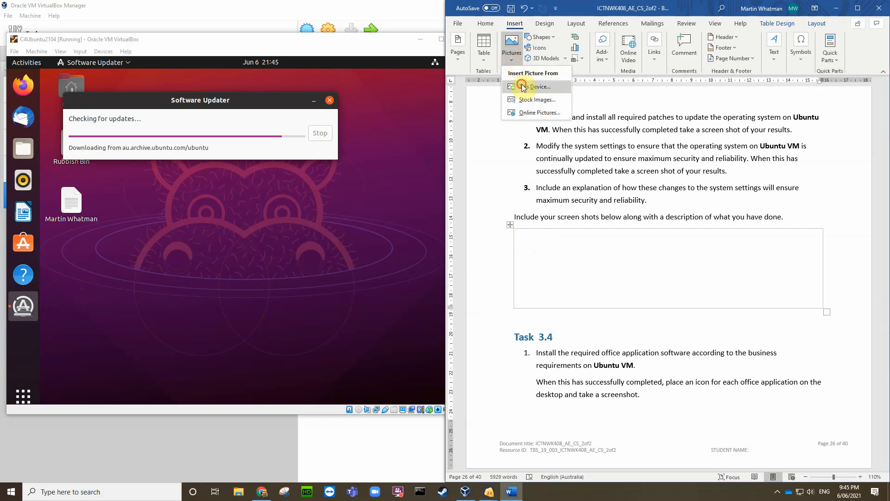
{"action": "left_click", "coordinate": [521, 91]}
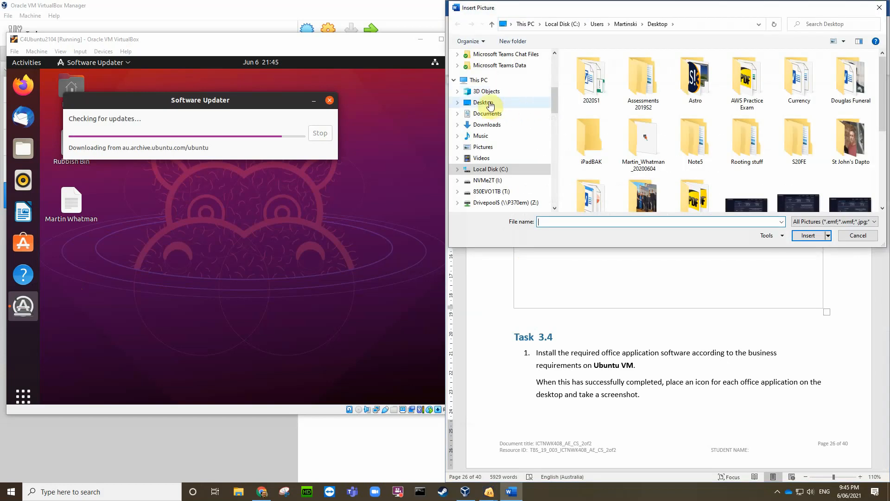
{"action": "left_click", "coordinate": [487, 102]}
{"action": "scroll", "coordinate": [641, 125], "scroll_direction": "down", "scroll_amount": 4}
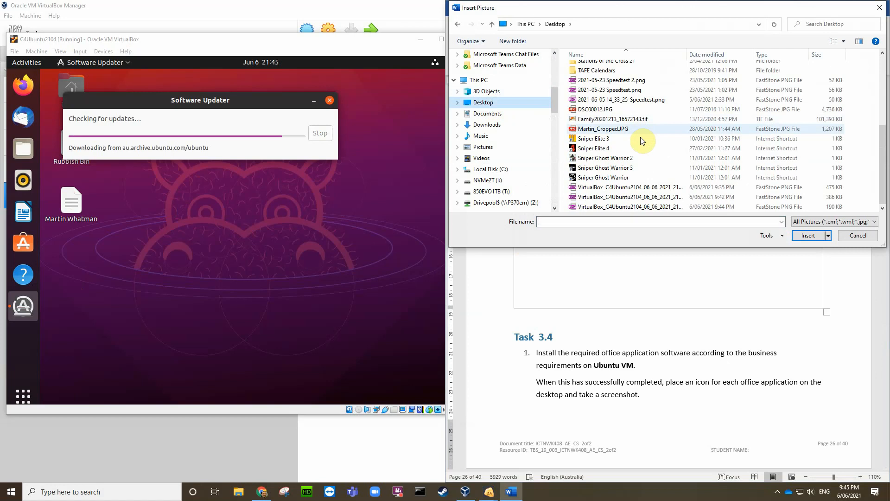
{"action": "left_click", "coordinate": [643, 207]}
{"action": "left_click", "coordinate": [807, 235]}
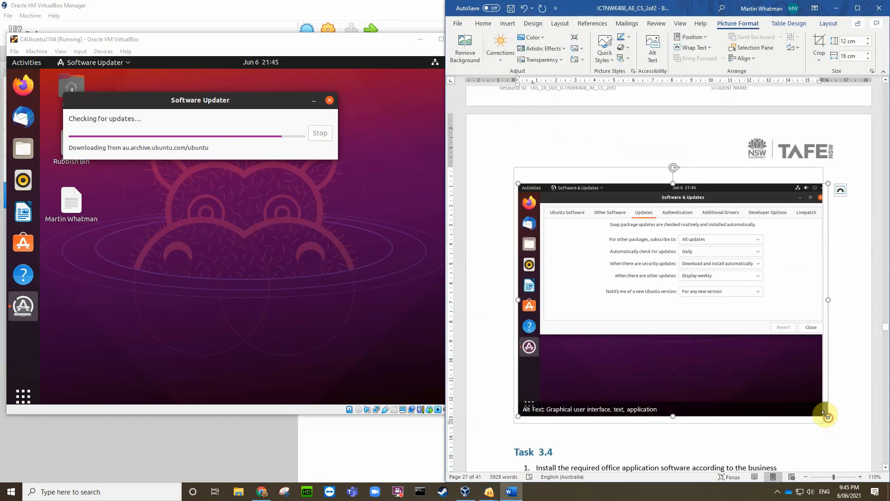
{"action": "left_click_drag", "start_coordinate": [823, 411], "coordinate": [637, 281]}
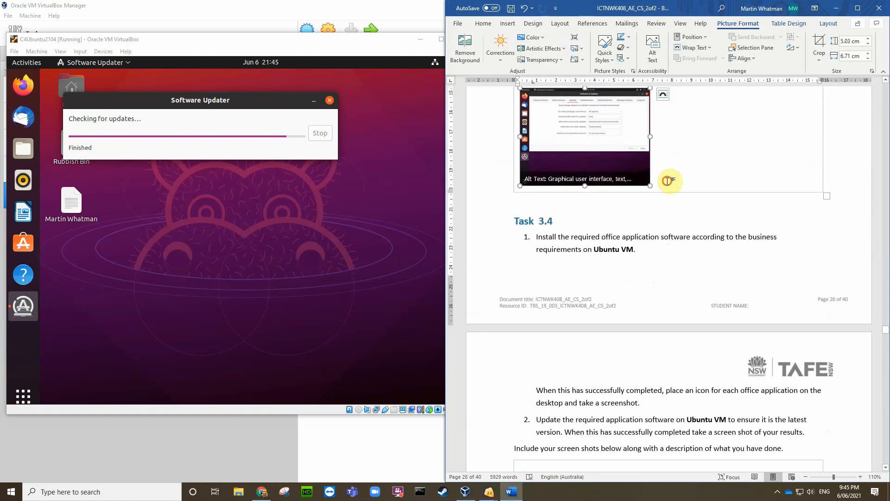
{"action": "left_click", "coordinate": [669, 181]}
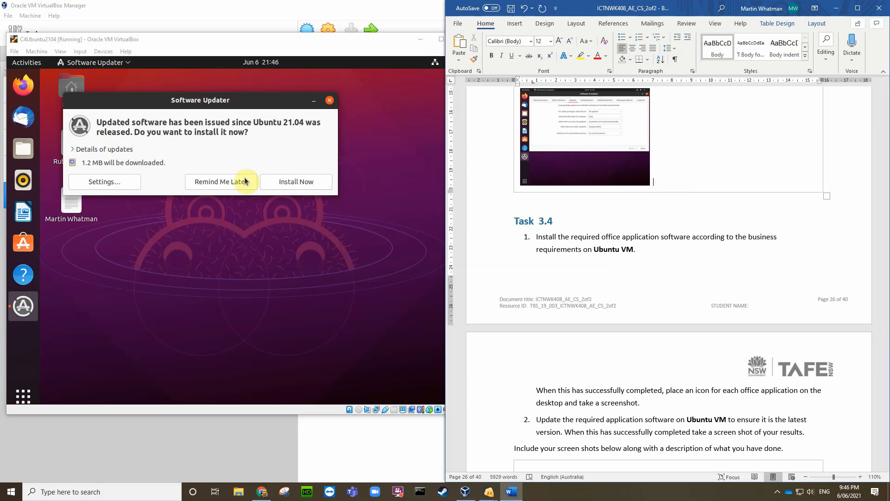
Step: Choose Install Now in Software Updater and authorise it with the account password
{"action": "left_click", "coordinate": [280, 183]}
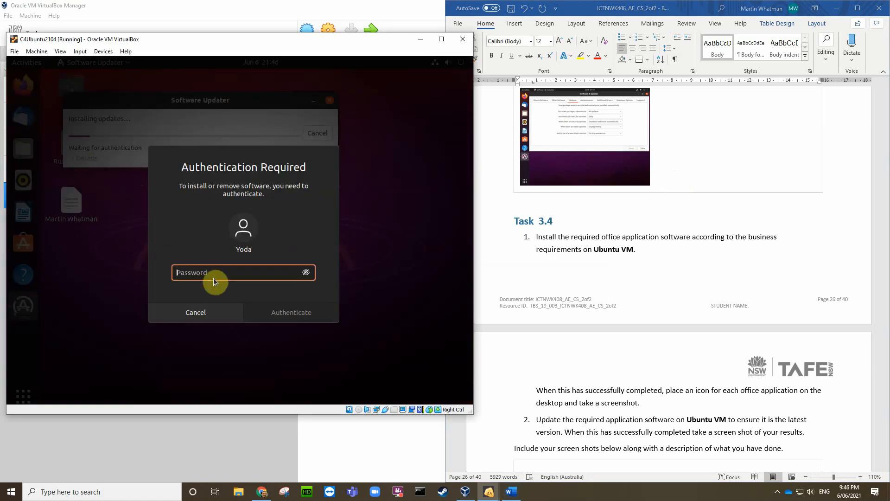
{"action": "type", "text": "••"}
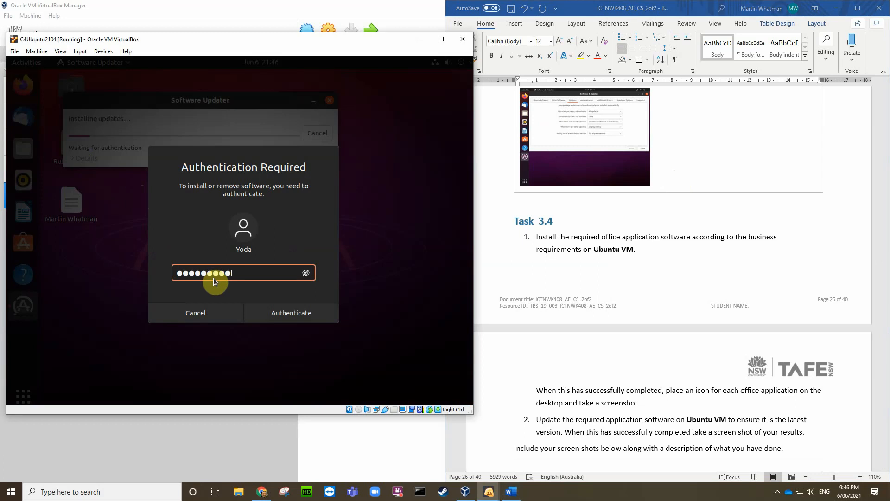
{"action": "key", "text": "Return"}
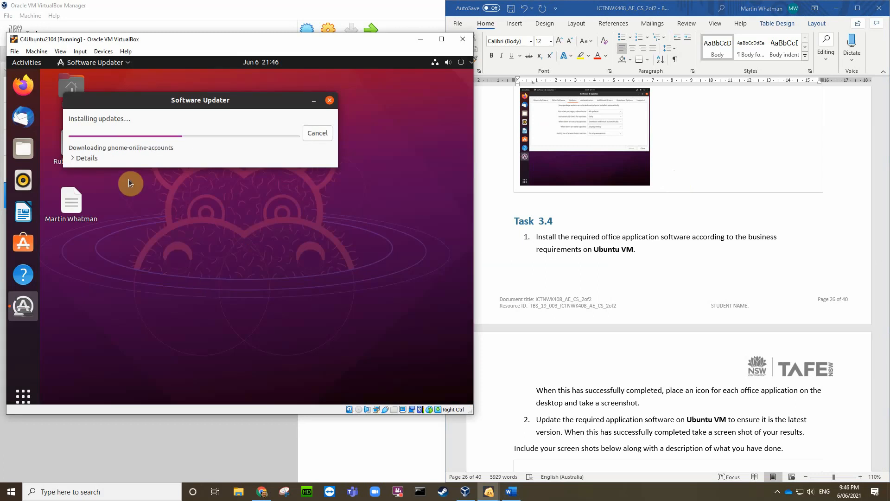
Step: Show the detailed installation log, centre the Task 3.3 screenshot in Word, then return to the VM
{"action": "left_click", "coordinate": [80, 158]}
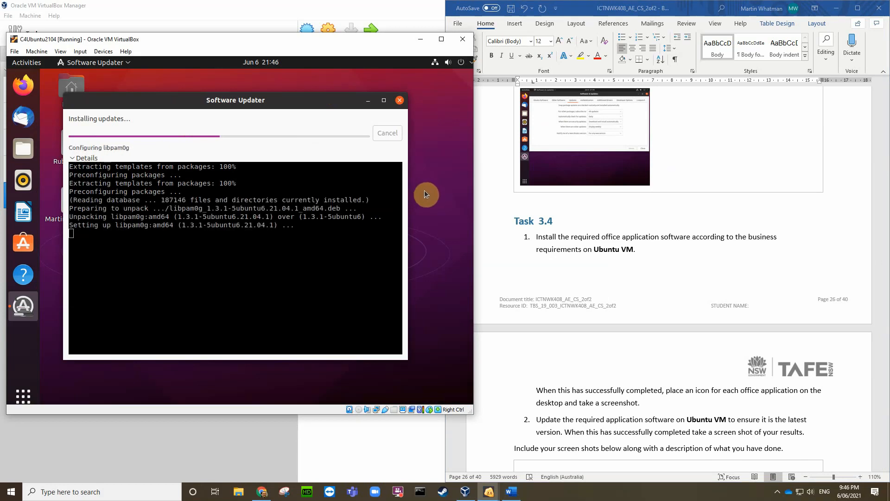
{"action": "scroll", "coordinate": [705, 236], "scroll_direction": "up", "scroll_amount": 5}
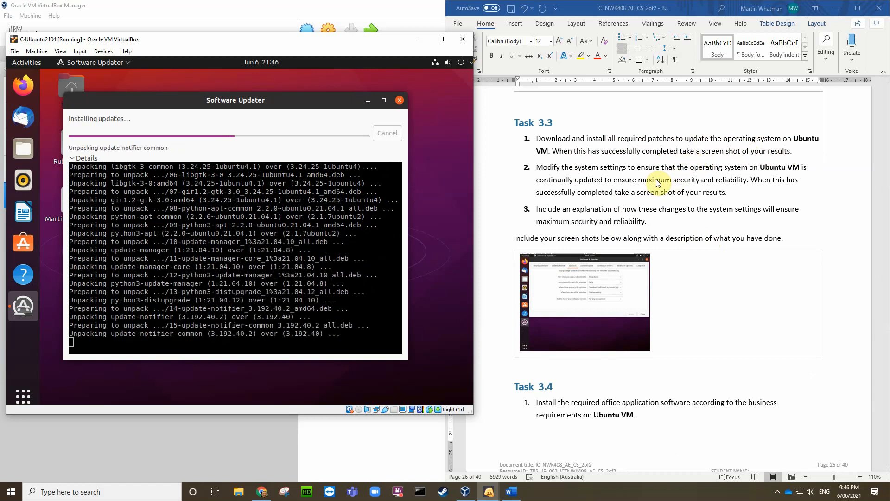
{"action": "left_click", "coordinate": [661, 346]}
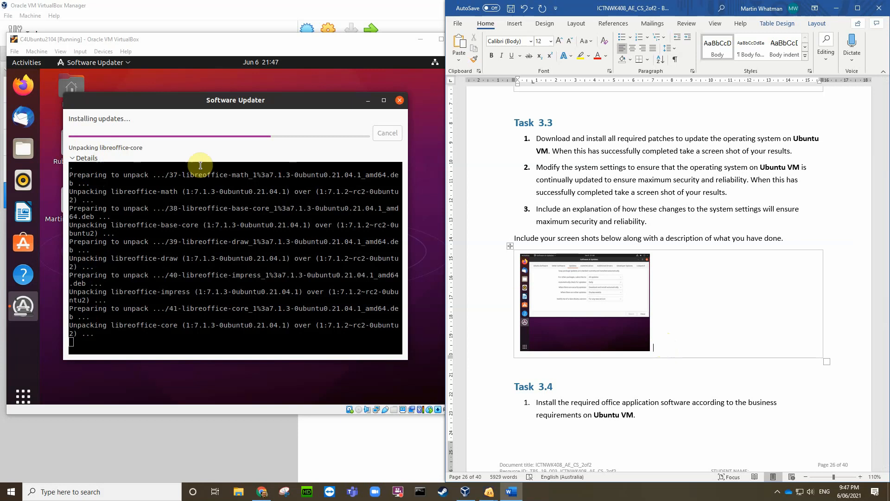
{"action": "scroll", "coordinate": [707, 357], "scroll_direction": "down", "scroll_amount": 5}
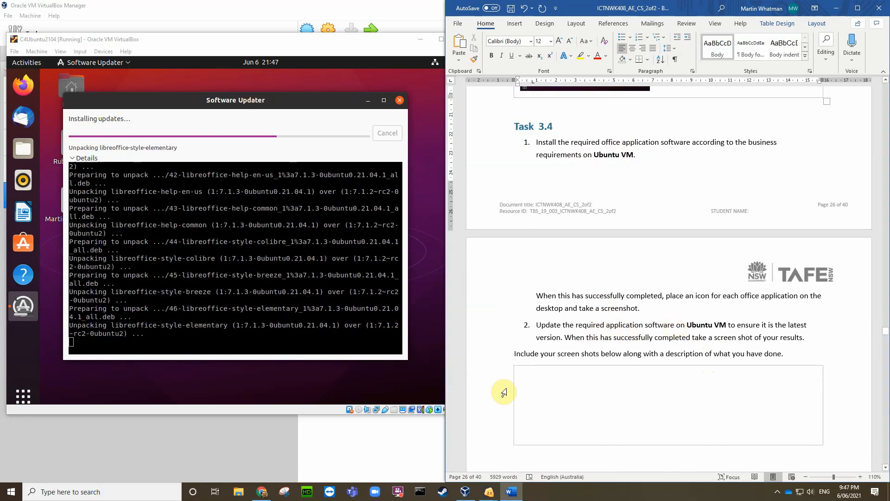
{"action": "key", "text": "ctrl+e"}
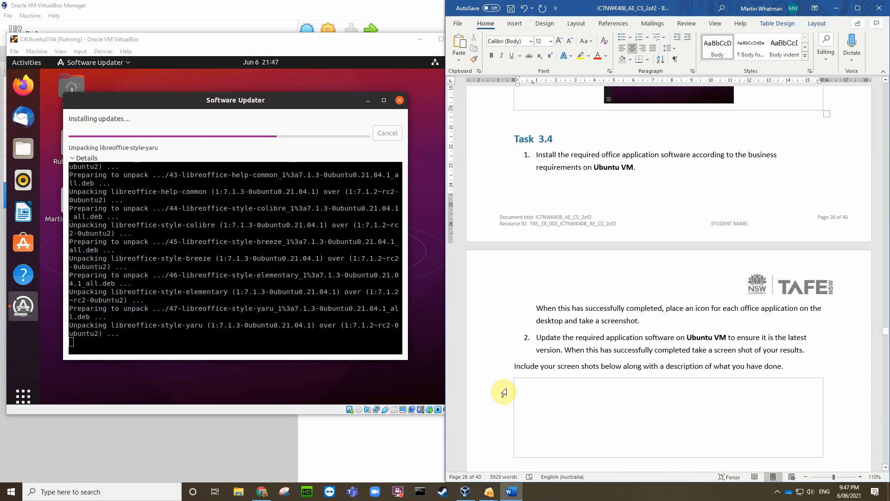
{"action": "left_click", "coordinate": [290, 103]}
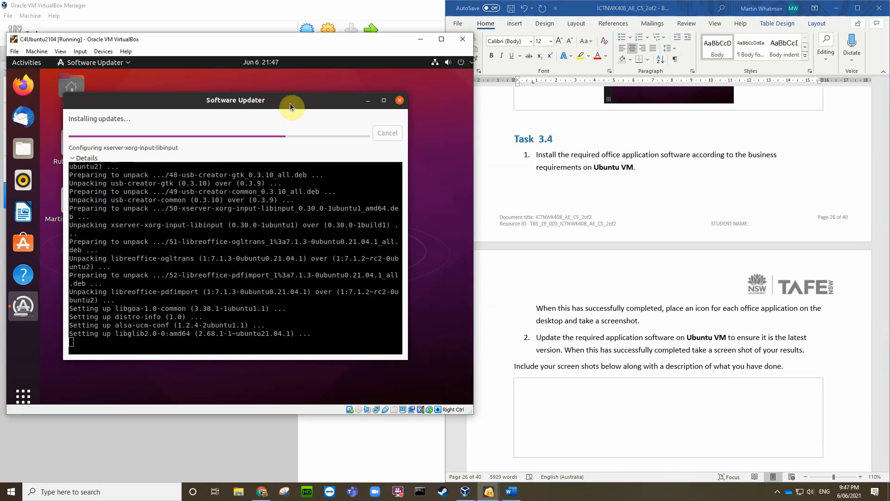
Step: Save a screenshot of the VM's update progress to the Desktop
{"action": "key", "text": "Control_R+e"}
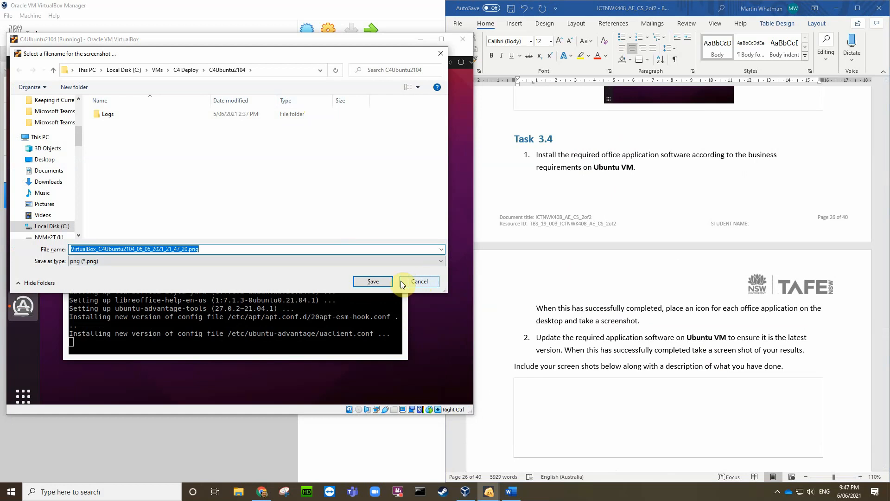
{"action": "left_click", "coordinate": [59, 159]}
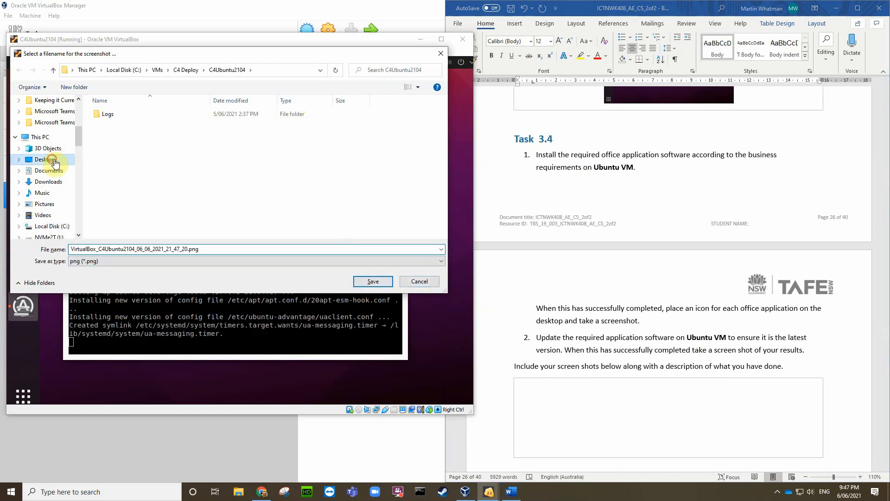
{"action": "left_click", "coordinate": [373, 281]}
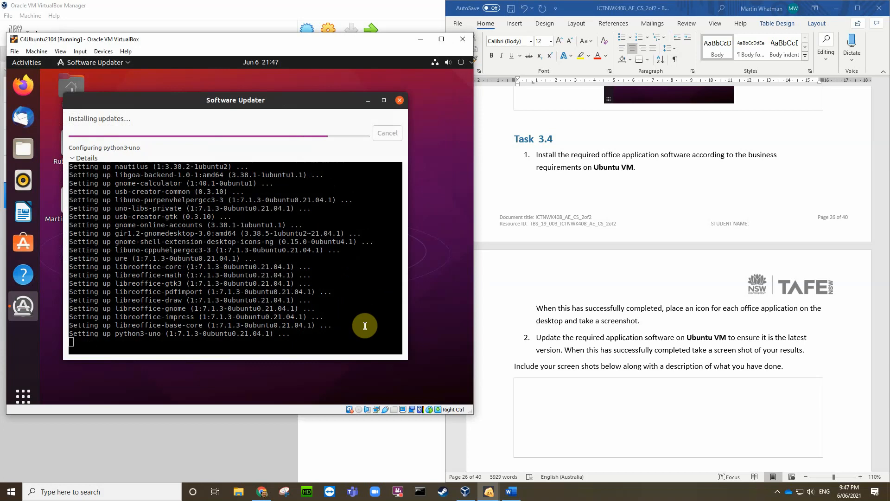
Step: Undo the screenshot centring in Word, then return to the VM while the updates finish
{"action": "left_click", "coordinate": [574, 95]}
{"action": "scroll", "coordinate": [587, 139], "scroll_direction": "up", "scroll_amount": 4}
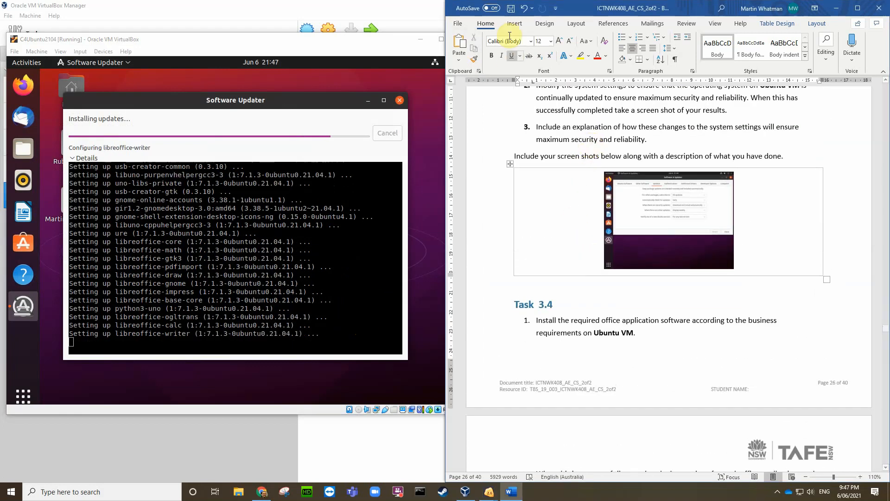
{"action": "left_click", "coordinate": [524, 8]}
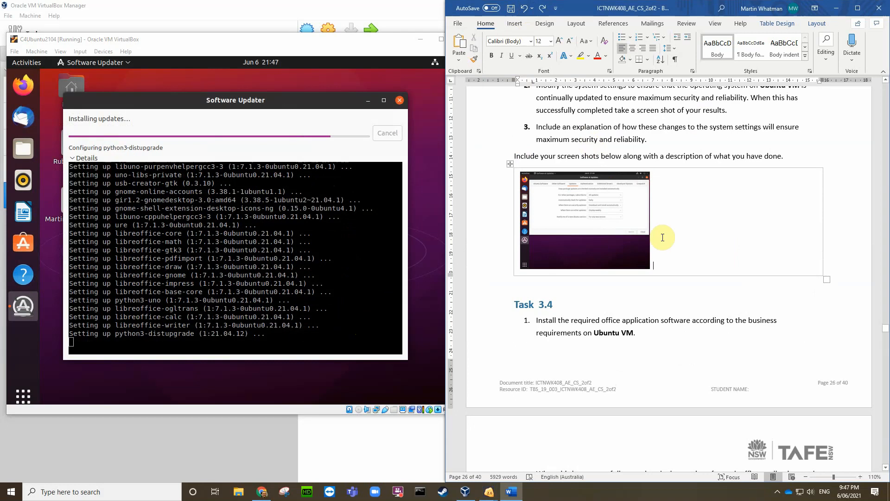
{"action": "left_click", "coordinate": [318, 103]}
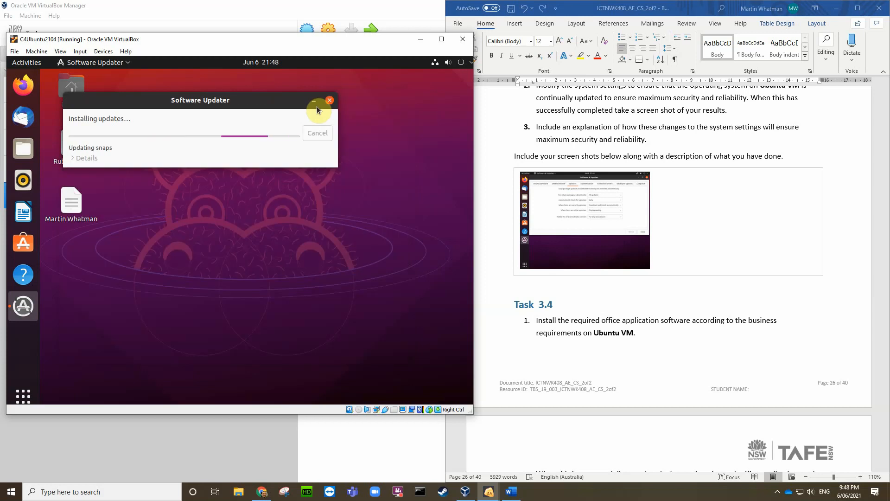
{"action": "left_click", "coordinate": [81, 160]}
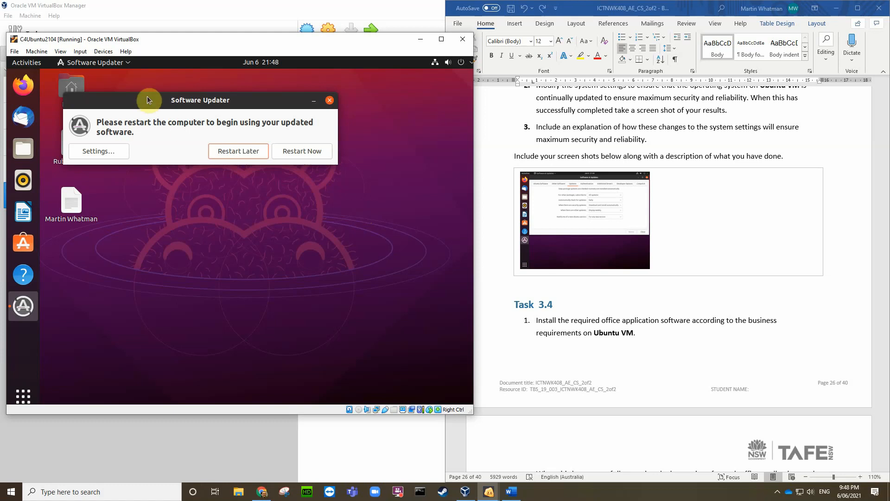
Step: Move the restart prompt, save its screenshot to the Desktop, and choose Restart Now
{"action": "left_click_drag", "start_coordinate": [146, 106], "coordinate": [195, 113]}
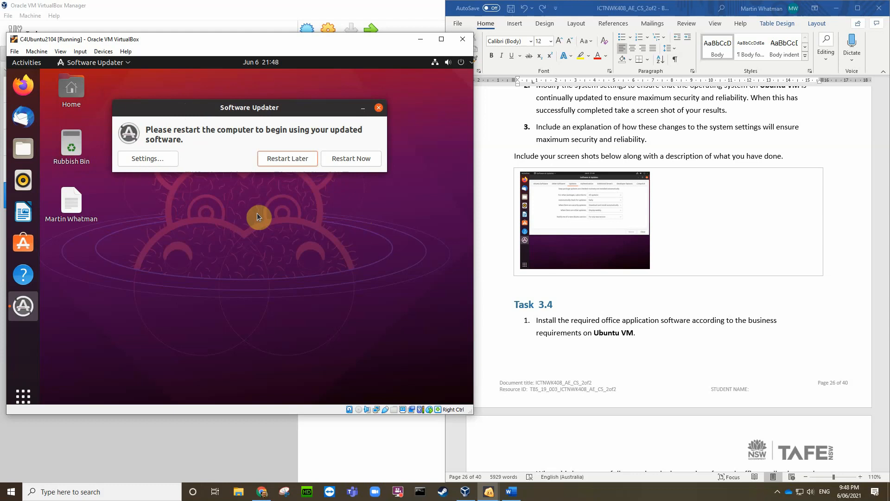
{"action": "key", "text": "ctrl+e"}
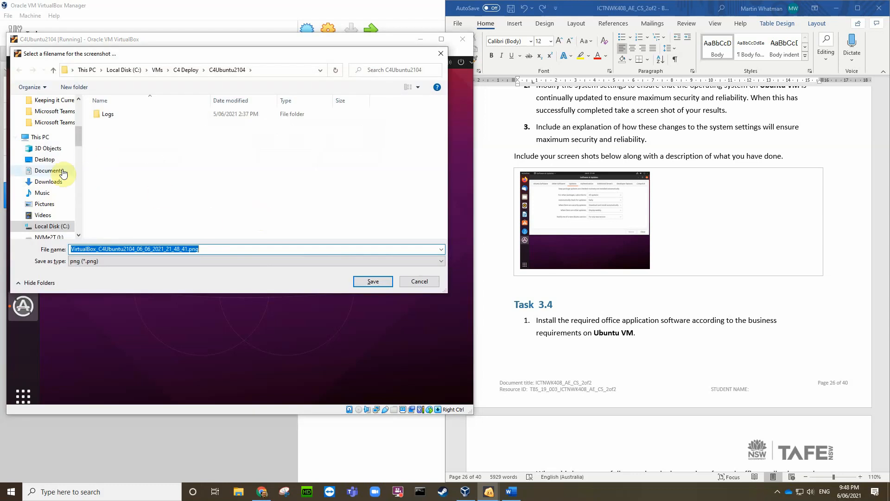
{"action": "left_click", "coordinate": [31, 159]}
{"action": "left_click", "coordinate": [365, 282]}
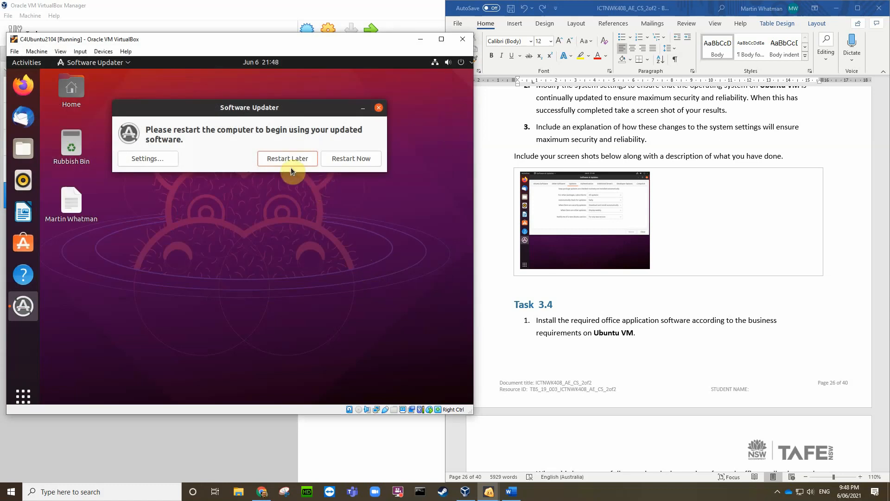
{"action": "left_click", "coordinate": [348, 160]}
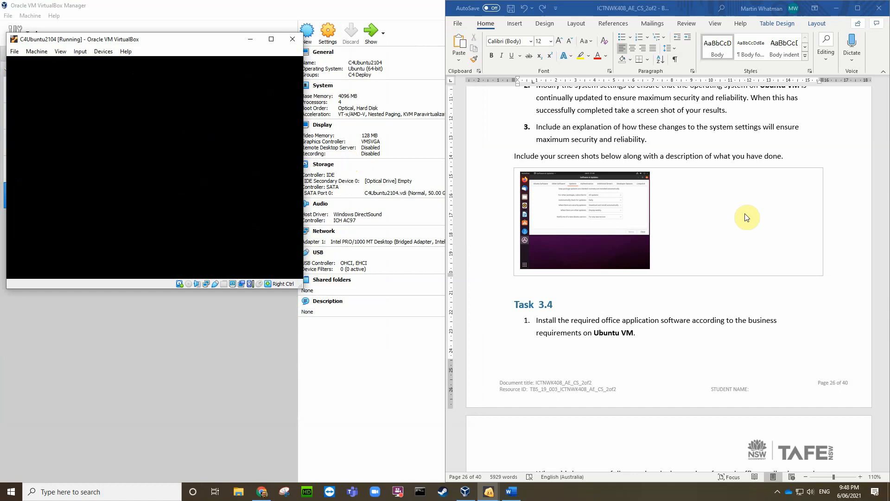
Step: Scroll the Word document to the empty screenshot cell under Task 3.4 item 2
{"action": "scroll", "coordinate": [727, 223], "scroll_direction": "down", "scroll_amount": 4}
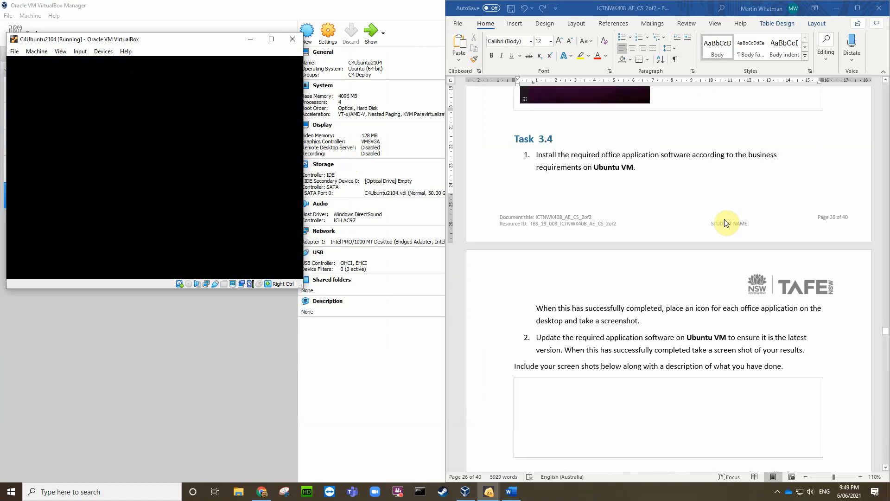
{"action": "scroll", "coordinate": [727, 223], "scroll_direction": "up", "scroll_amount": 10}
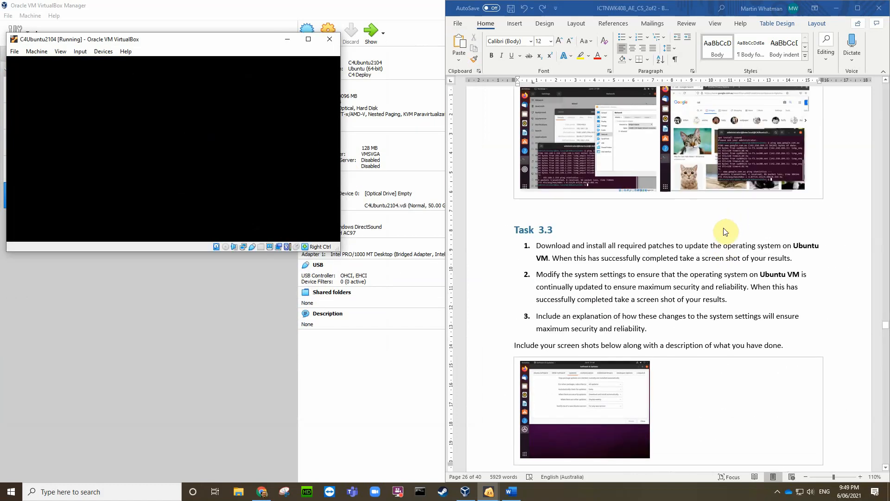
{"action": "scroll", "coordinate": [736, 284], "scroll_direction": "down", "scroll_amount": 1}
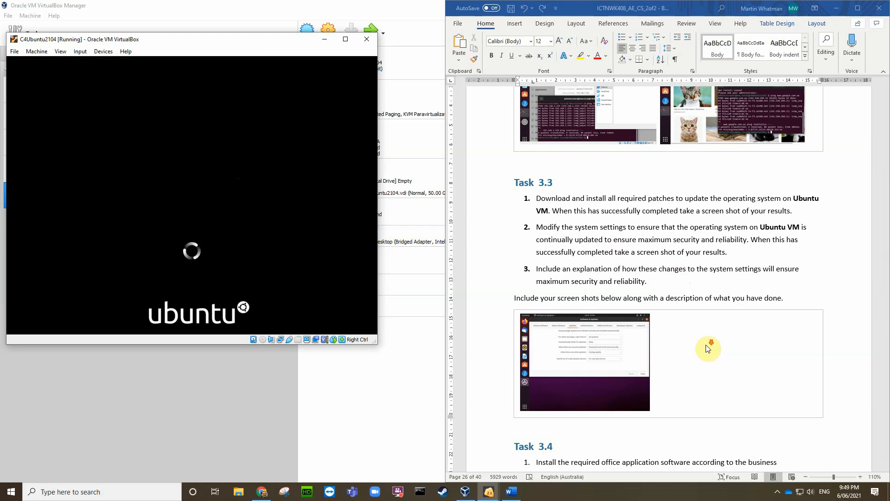
{"action": "scroll", "coordinate": [705, 347], "scroll_direction": "down", "scroll_amount": 3}
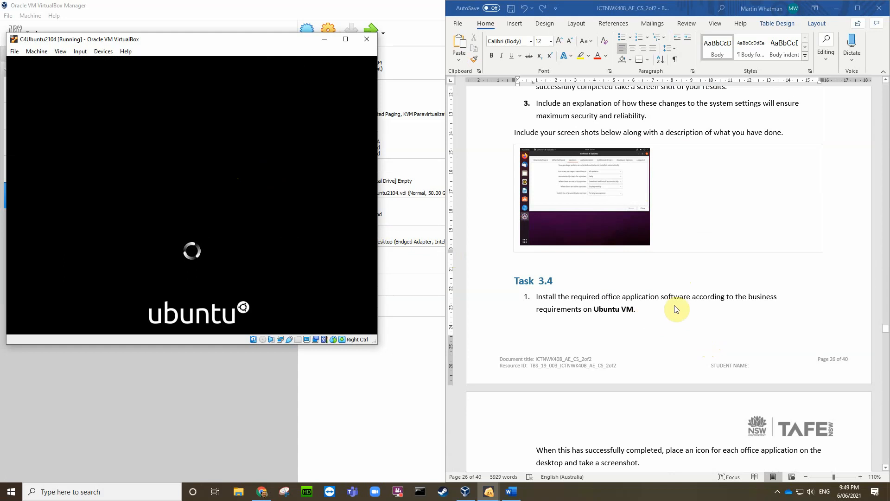
{"action": "scroll", "coordinate": [649, 334], "scroll_direction": "down", "scroll_amount": 1}
{"action": "scroll", "coordinate": [648, 340], "scroll_direction": "down", "scroll_amount": 1}
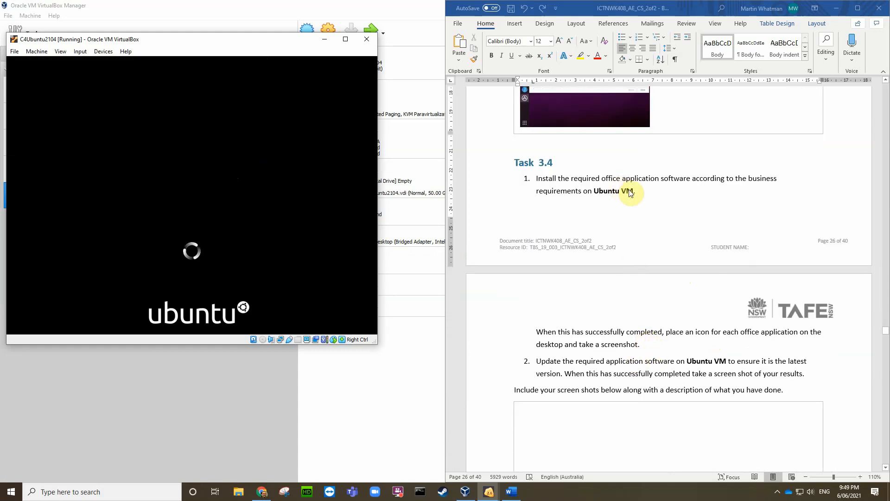
{"action": "scroll", "coordinate": [630, 334], "scroll_direction": "down", "scroll_amount": 1}
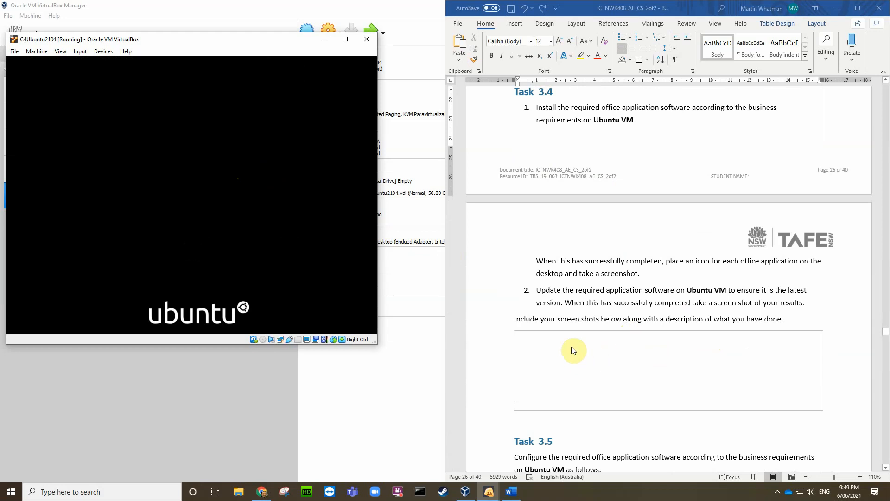
{"action": "scroll", "coordinate": [609, 318], "scroll_direction": "up", "scroll_amount": 1}
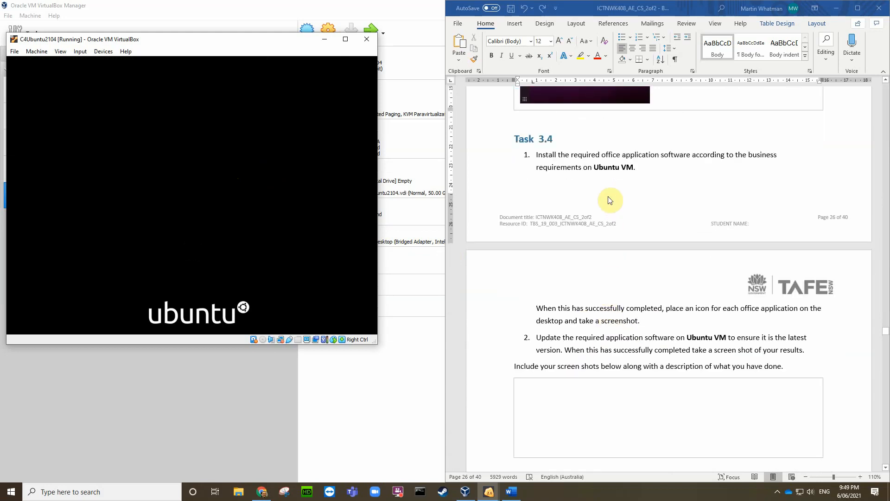
Step: Insert the newest VirtualBox screenshot from the Desktop into the Task 3.4 box, shrunk to about half width
{"action": "left_click", "coordinate": [533, 389]}
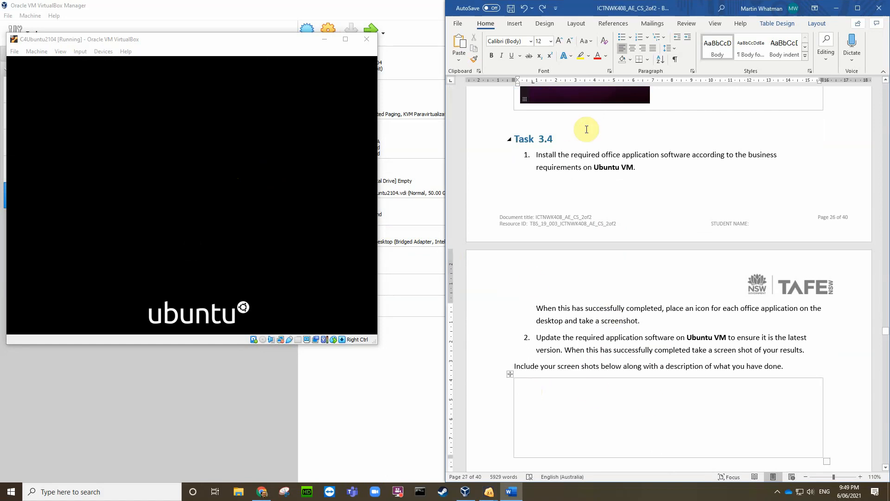
{"action": "left_click", "coordinate": [513, 24]}
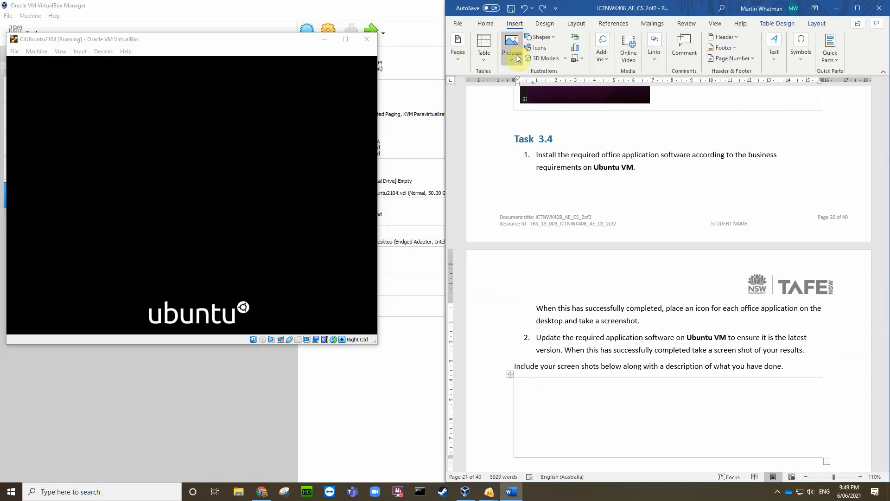
{"action": "left_click", "coordinate": [514, 51]}
{"action": "left_click", "coordinate": [533, 87]}
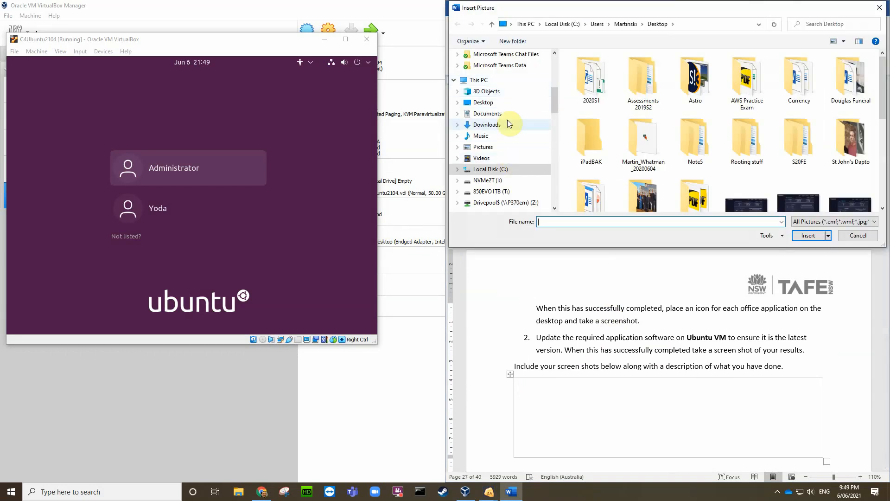
{"action": "left_click", "coordinate": [493, 103]}
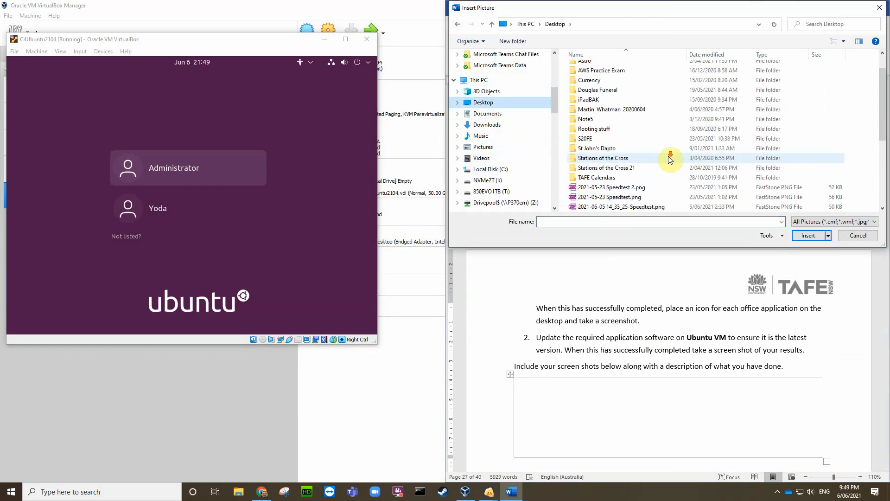
{"action": "scroll", "coordinate": [671, 159], "scroll_direction": "down", "scroll_amount": 5}
{"action": "left_click", "coordinate": [658, 206]}
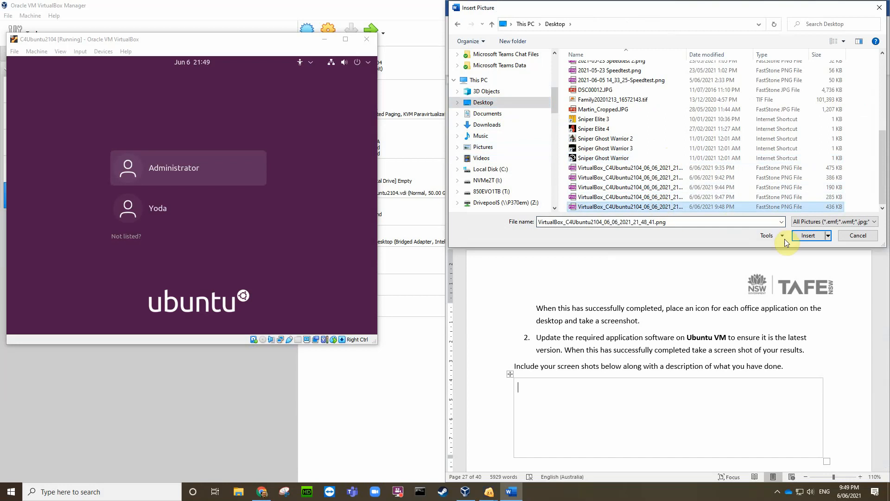
{"action": "left_click", "coordinate": [806, 236]}
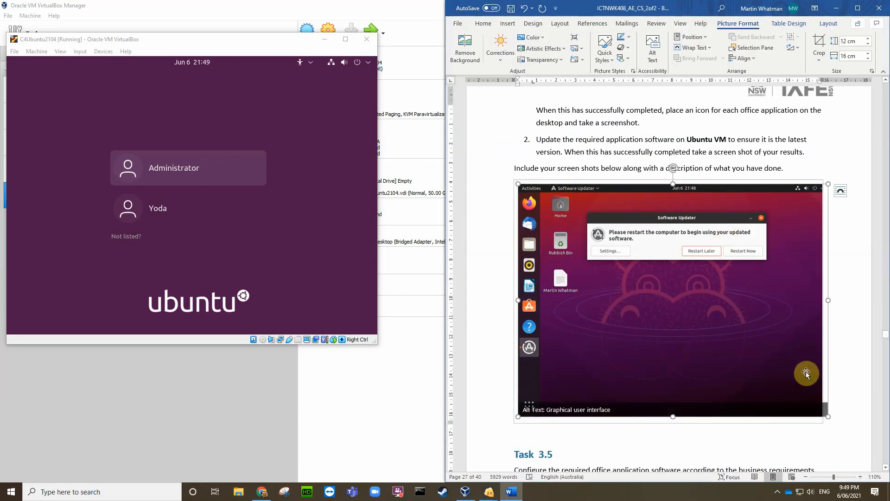
{"action": "left_click_drag", "start_coordinate": [830, 418], "coordinate": [661, 283]}
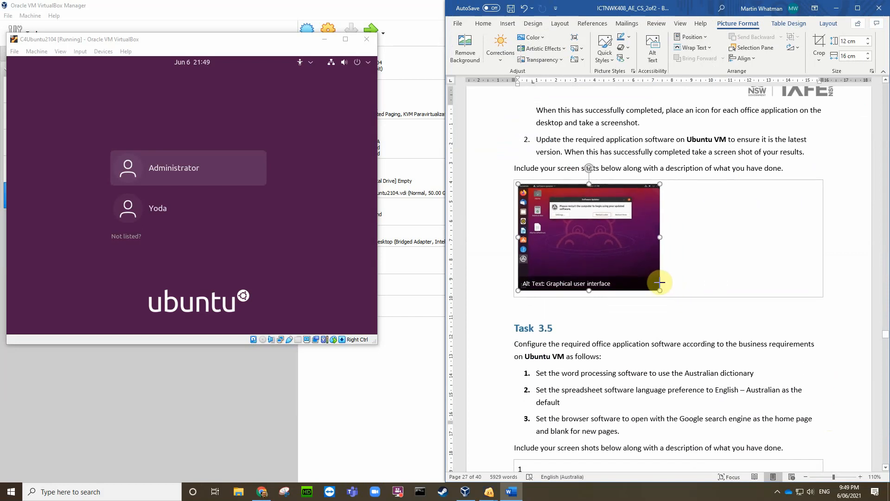
{"action": "left_click", "coordinate": [676, 289]}
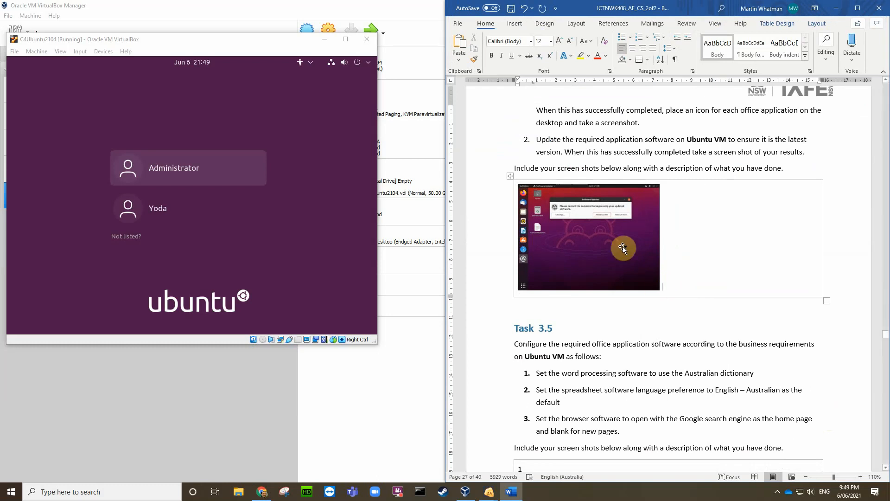
Step: Insert the 9:47 PM VirtualBox screenshot beside the first image, shrunk to 5.48 × 7.31 cm
{"action": "left_click", "coordinate": [514, 25]}
{"action": "left_click", "coordinate": [512, 46]}
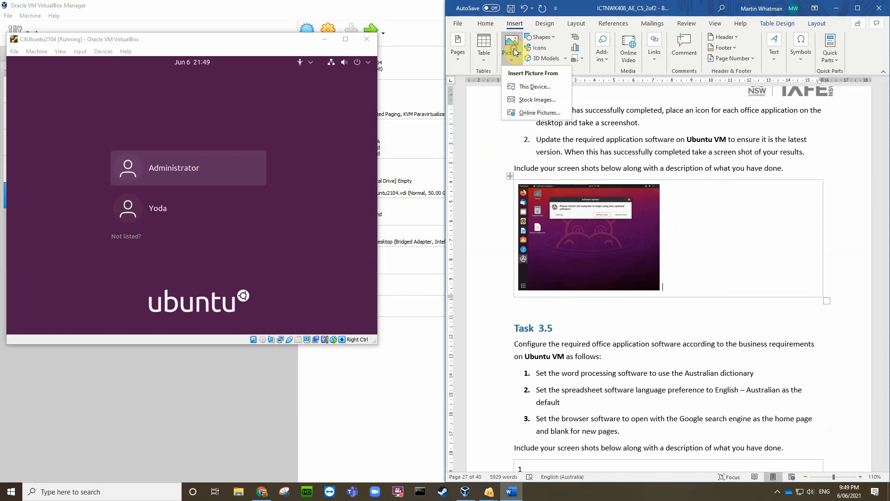
{"action": "left_click", "coordinate": [530, 86]}
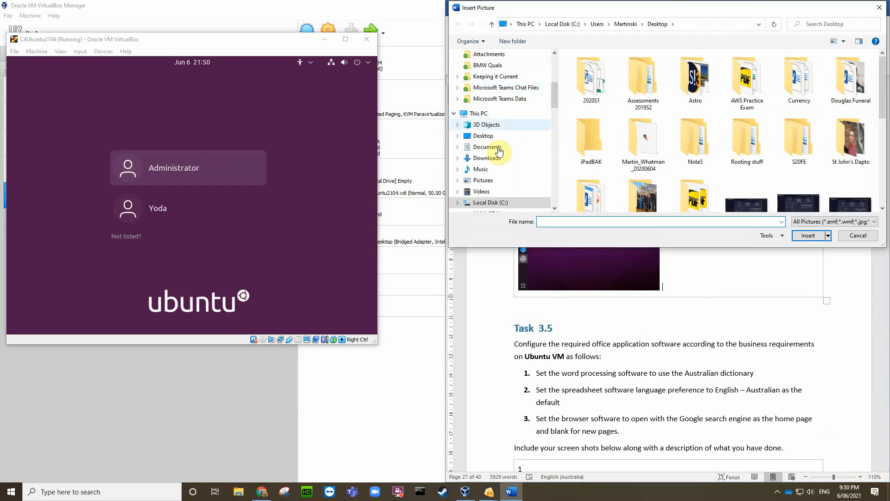
{"action": "left_click", "coordinate": [493, 139]}
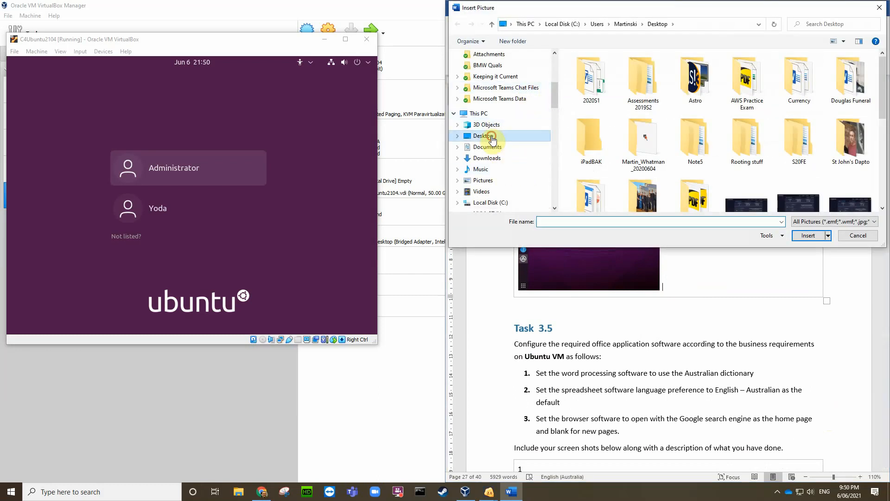
{"action": "scroll", "coordinate": [625, 147], "scroll_direction": "down", "scroll_amount": 5}
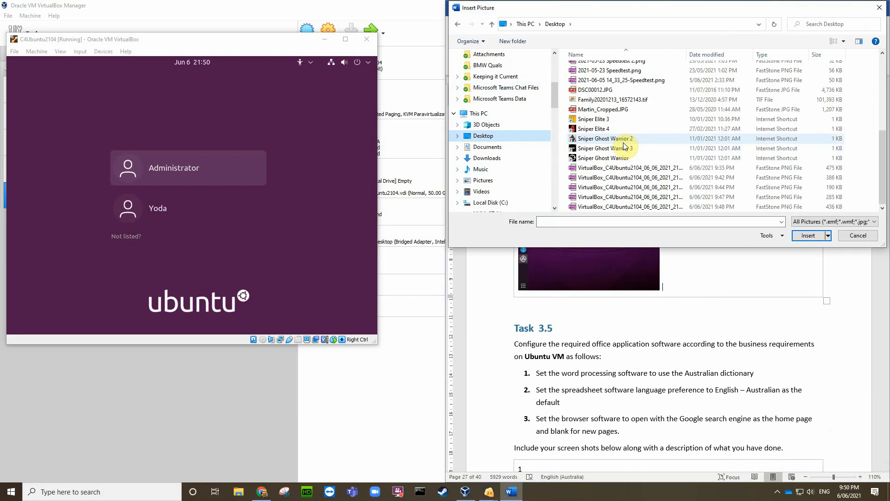
{"action": "left_click", "coordinate": [659, 197]}
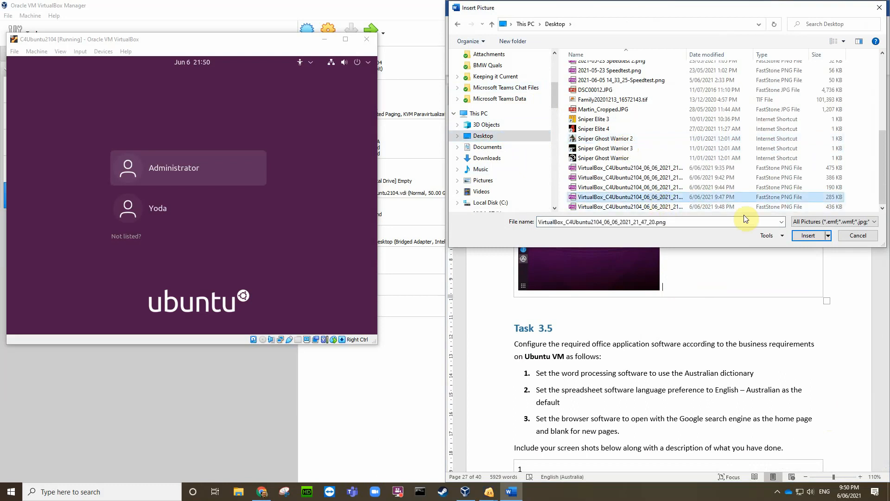
{"action": "left_click", "coordinate": [806, 235]}
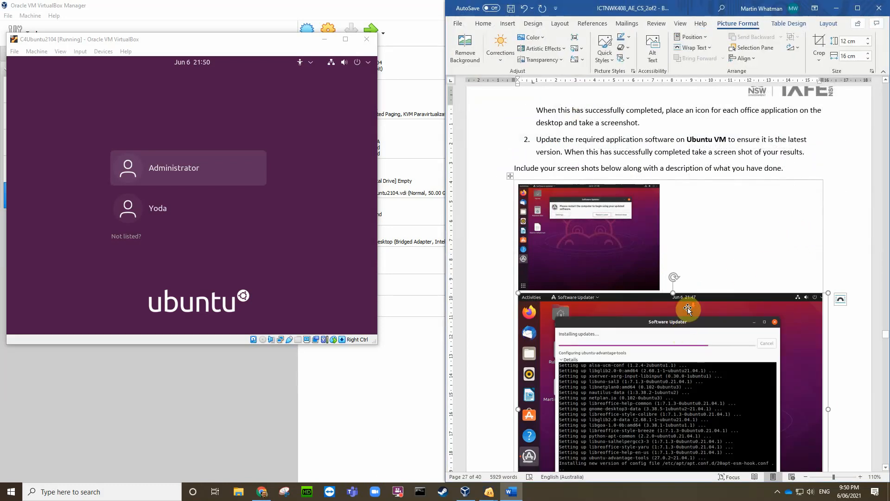
{"action": "scroll", "coordinate": [686, 310], "scroll_direction": "down", "scroll_amount": 3}
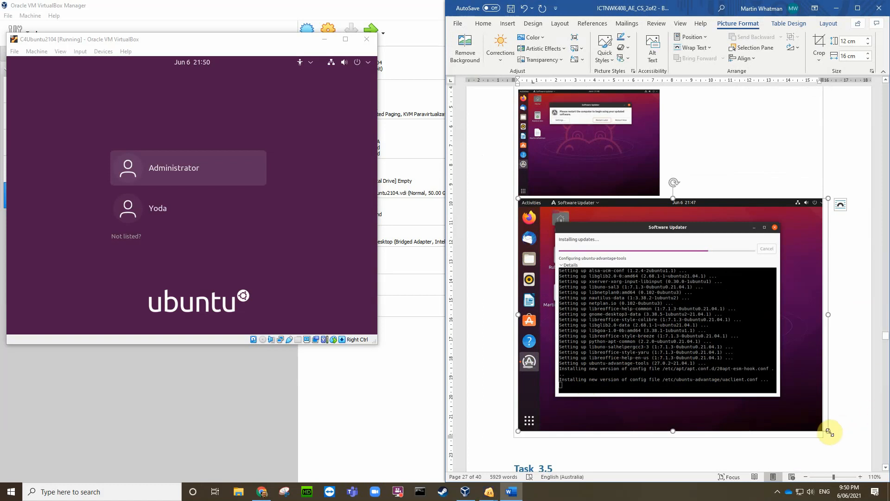
{"action": "left_click_drag", "start_coordinate": [830, 432], "coordinate": [664, 275]}
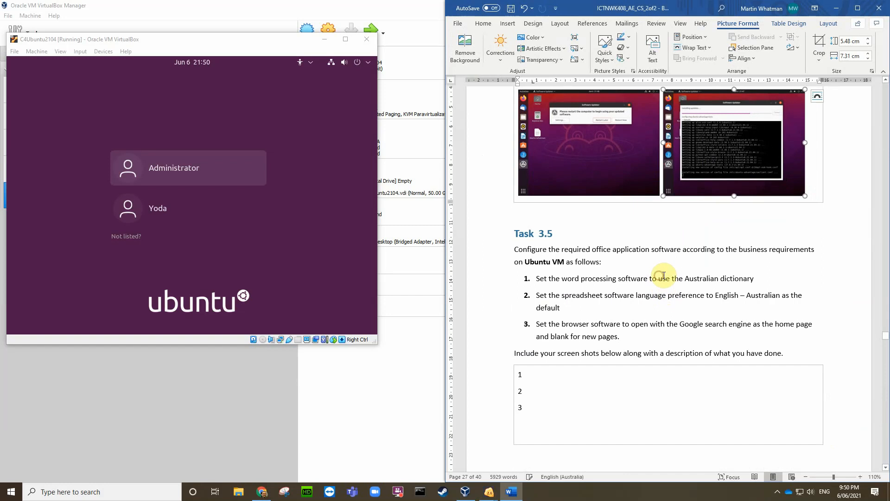
{"action": "left_click", "coordinate": [813, 184]}
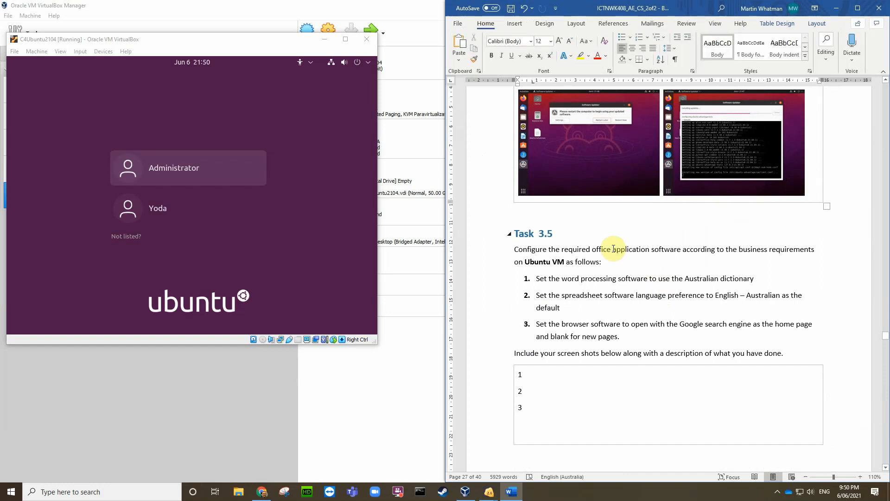
{"action": "scroll", "coordinate": [583, 220], "scroll_direction": "up", "scroll_amount": 8}
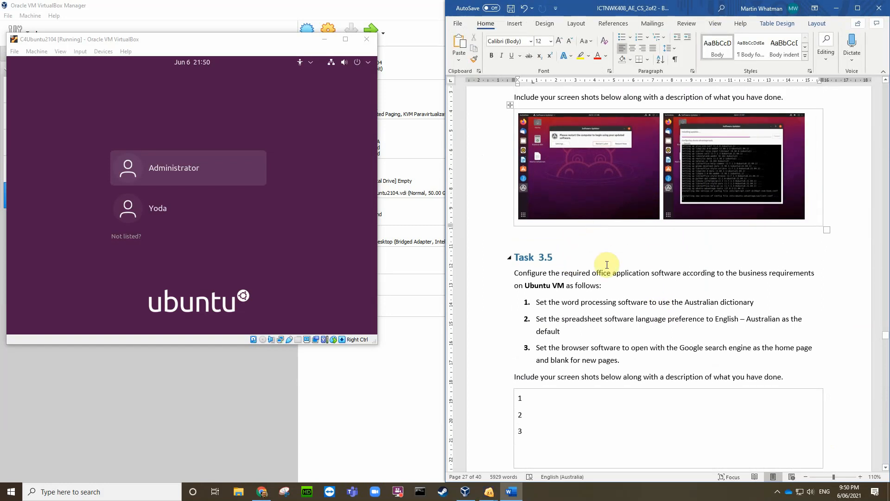
{"action": "scroll", "coordinate": [613, 267], "scroll_direction": "up", "scroll_amount": 12}
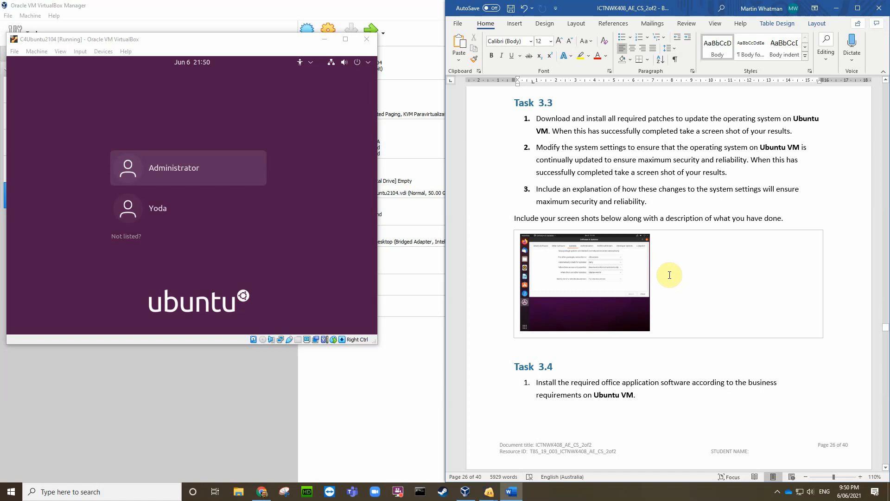
{"action": "scroll", "coordinate": [699, 276], "scroll_direction": "down", "scroll_amount": 6}
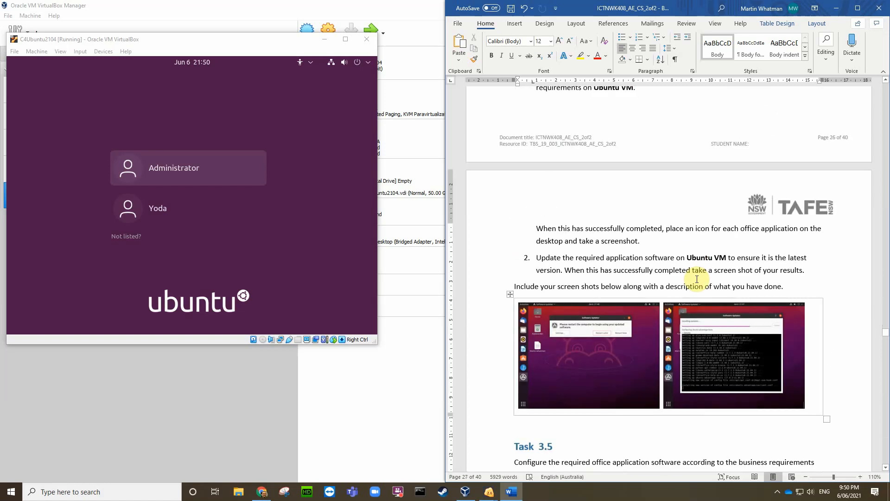
{"action": "scroll", "coordinate": [697, 279], "scroll_direction": "up", "scroll_amount": 6}
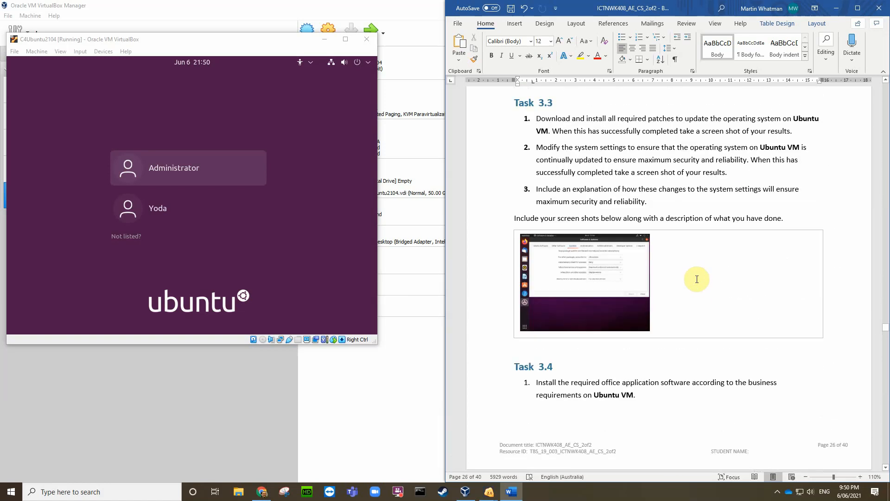
{"action": "scroll", "coordinate": [697, 279], "scroll_direction": "down", "scroll_amount": 5}
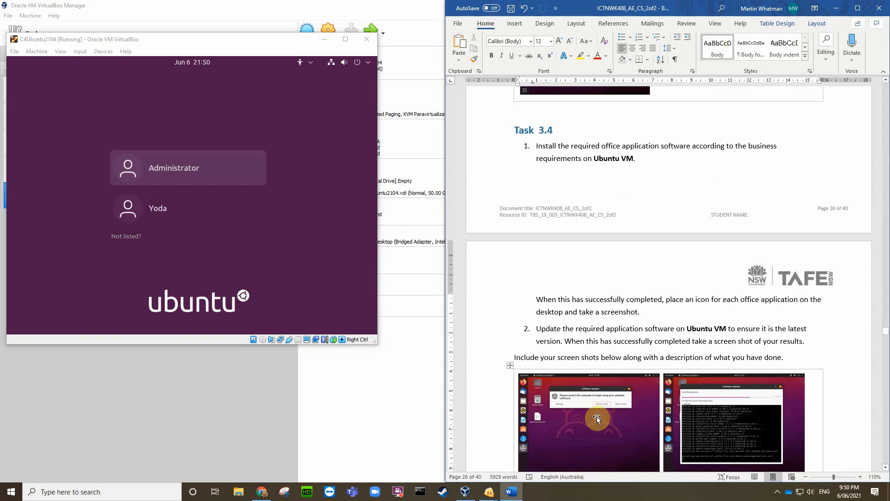
{"action": "scroll", "coordinate": [721, 168], "scroll_direction": "up", "scroll_amount": 2}
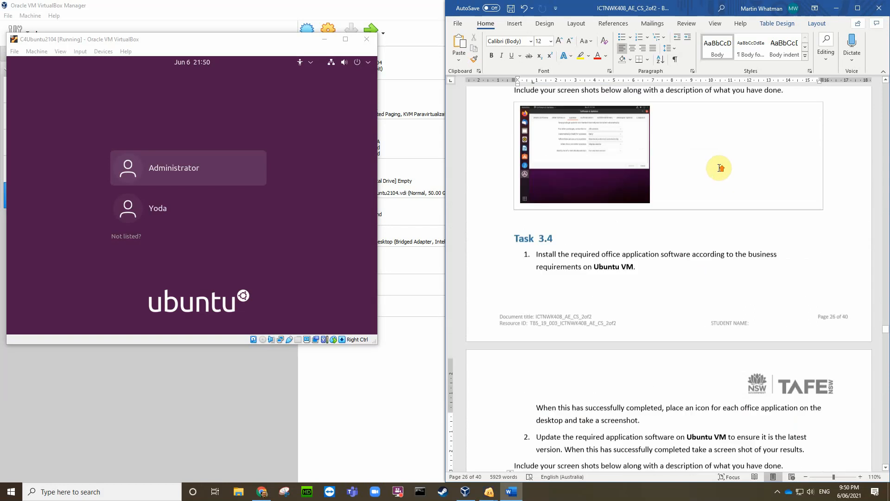
{"action": "scroll", "coordinate": [691, 133], "scroll_direction": "up", "scroll_amount": 3}
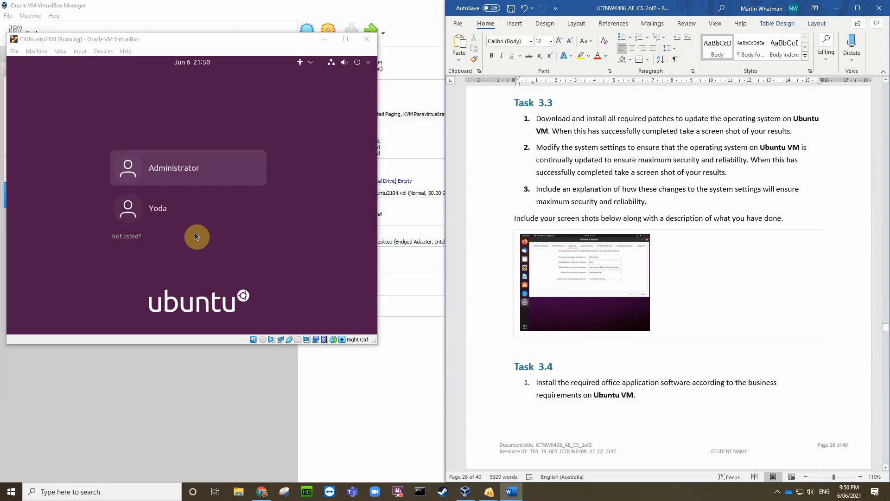
Step: Log in to the Ubuntu VM as Administrator with the account password
{"action": "left_click", "coordinate": [173, 168]}
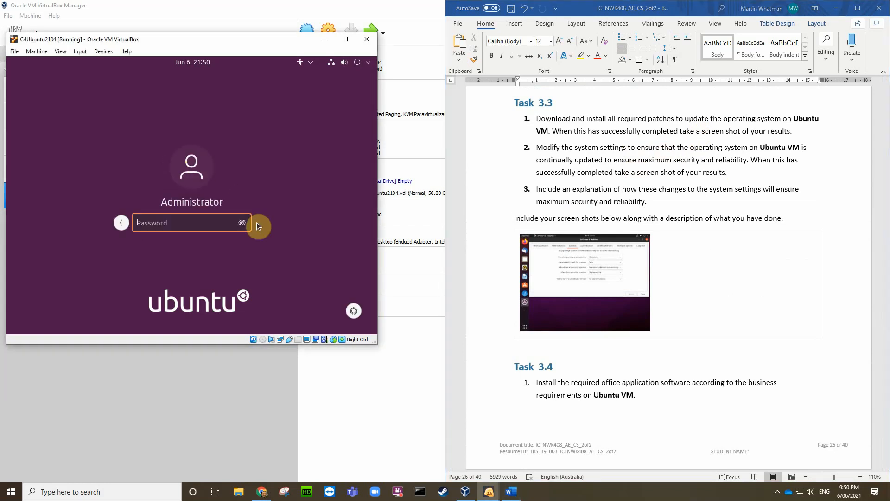
{"action": "type", "text": "*********"}
{"action": "key", "text": "Return"}
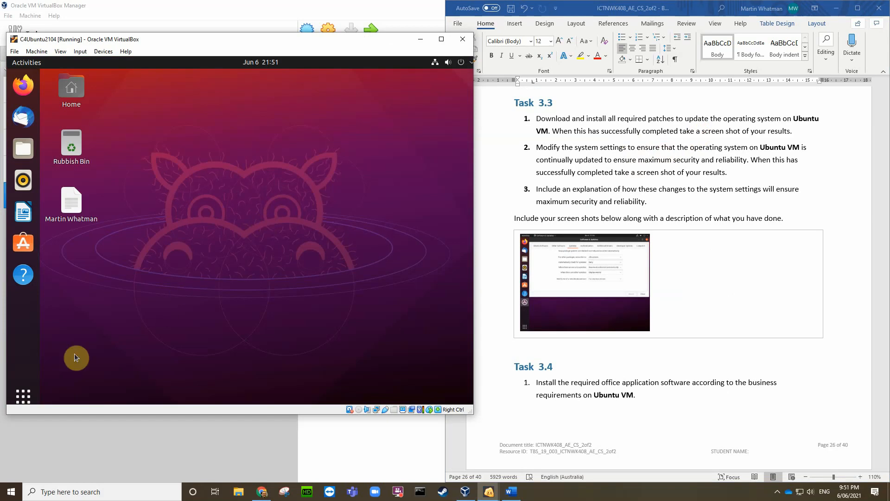
Step: Launch Software Updater from Show Applications and let it confirm the software is up to date
{"action": "left_click", "coordinate": [17, 398]}
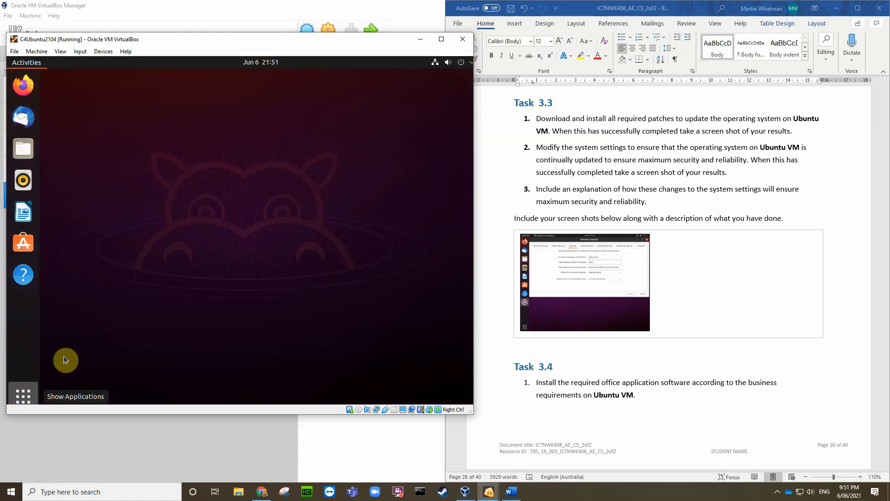
{"action": "scroll", "coordinate": [114, 329], "scroll_direction": "down", "scroll_amount": 1}
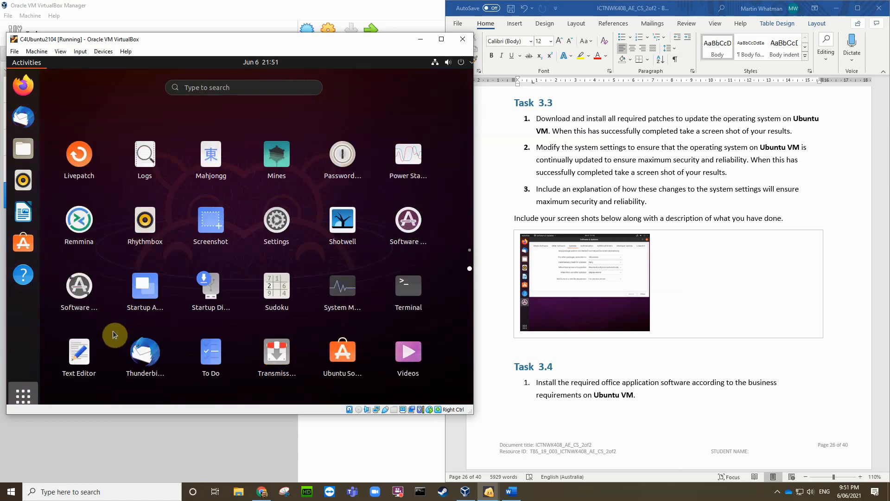
{"action": "left_click", "coordinate": [213, 274]}
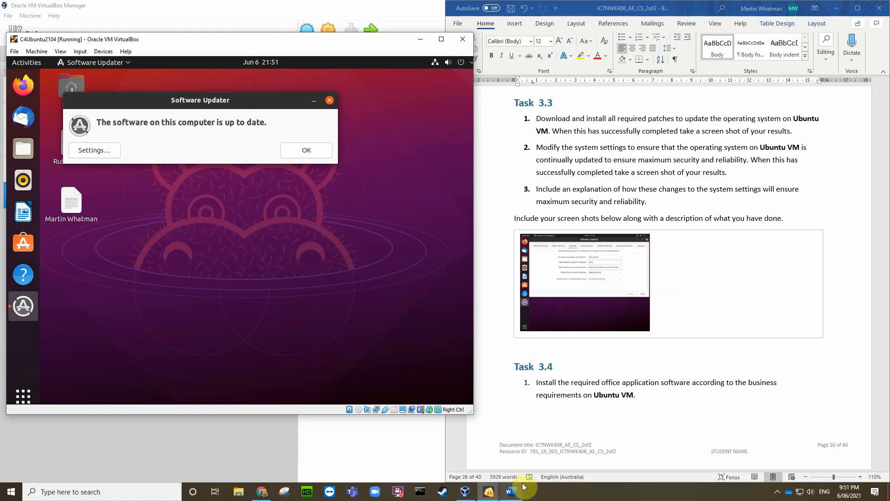
Step: Capture the VM's up-to-date Software Updater message with Host+E and save it as a PNG on the Desktop
{"action": "scroll", "coordinate": [690, 358], "scroll_direction": "up", "scroll_amount": 5}
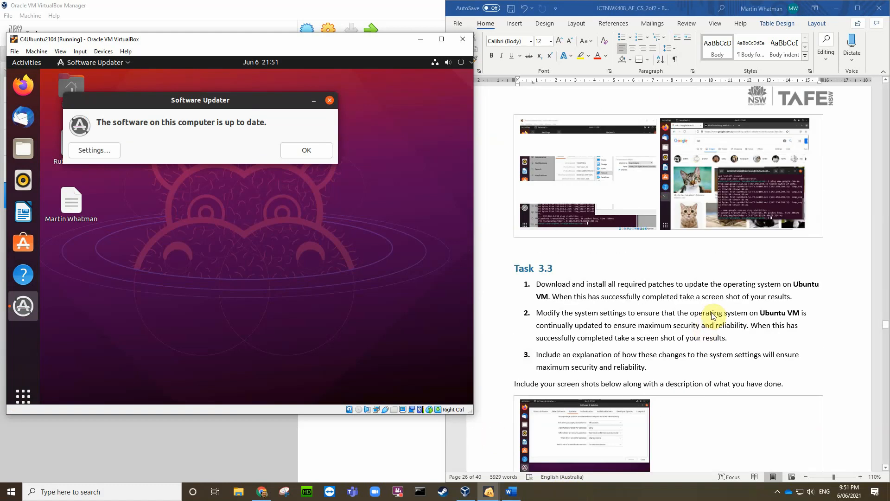
{"action": "scroll", "coordinate": [715, 334], "scroll_direction": "down", "scroll_amount": 3}
{"action": "scroll", "coordinate": [717, 368], "scroll_direction": "down", "scroll_amount": 3}
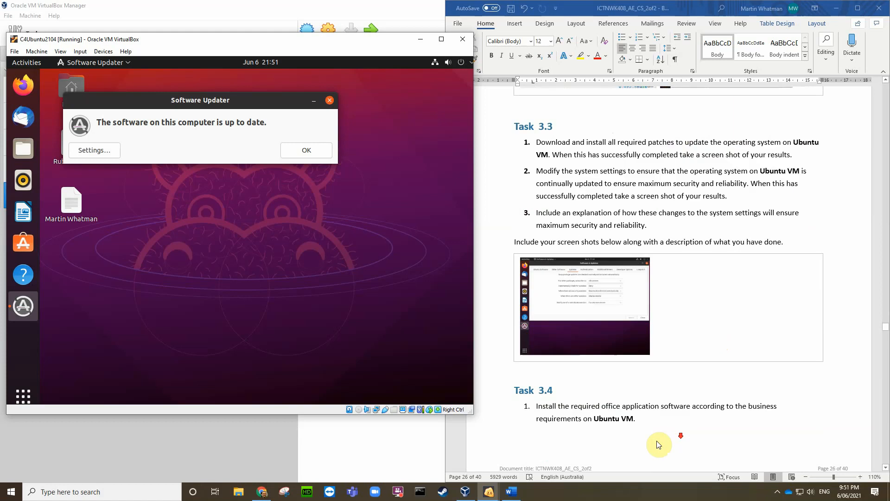
{"action": "left_click", "coordinate": [673, 320]}
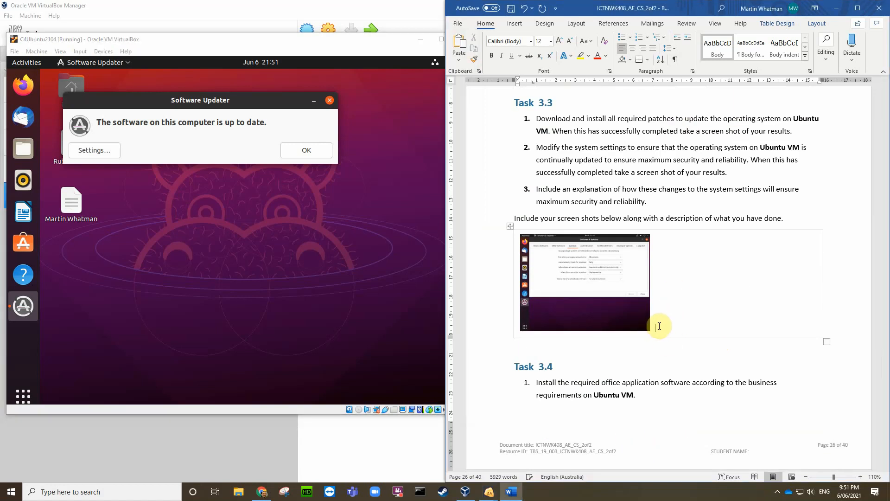
{"action": "left_click", "coordinate": [347, 325]}
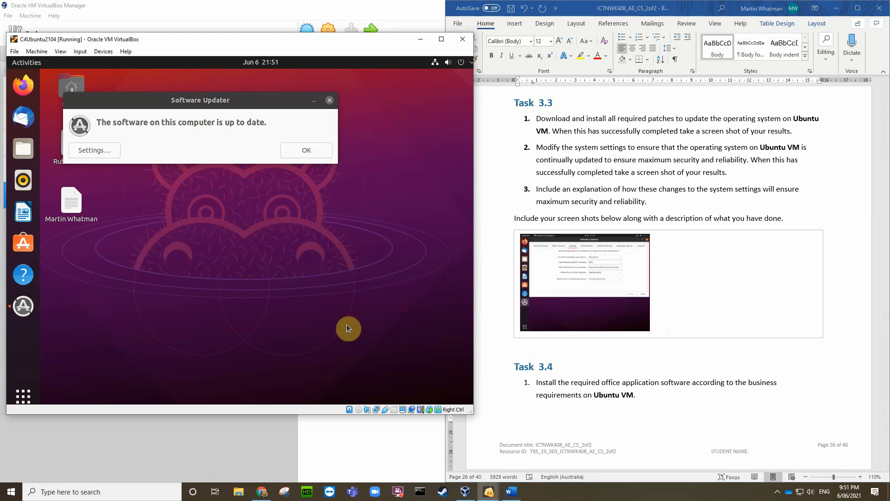
{"action": "key", "text": "ctrl+e"}
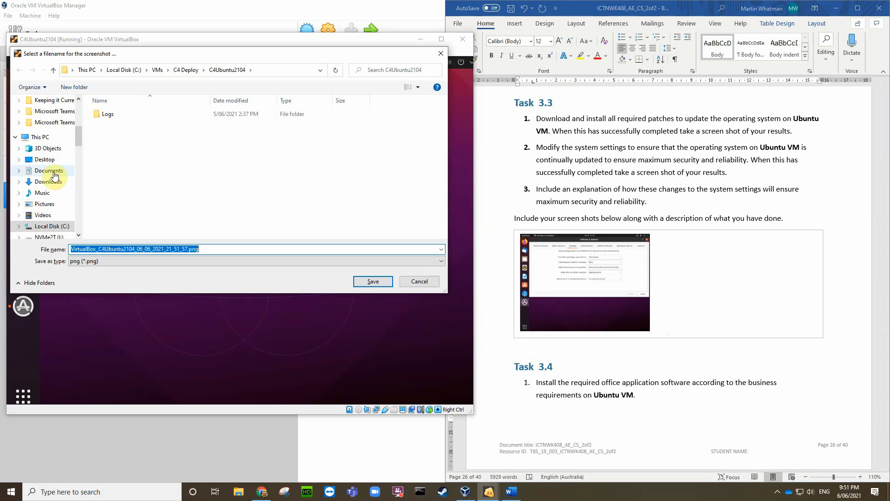
{"action": "left_click", "coordinate": [47, 160]}
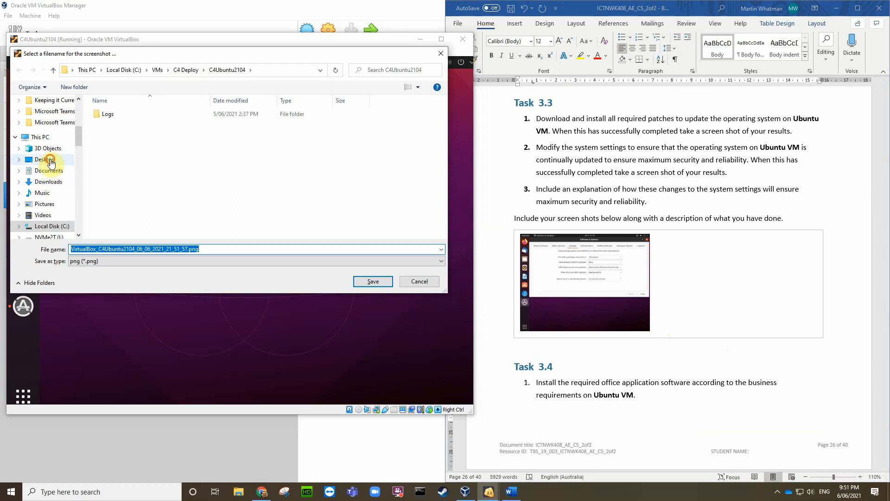
{"action": "left_click", "coordinate": [367, 282]}
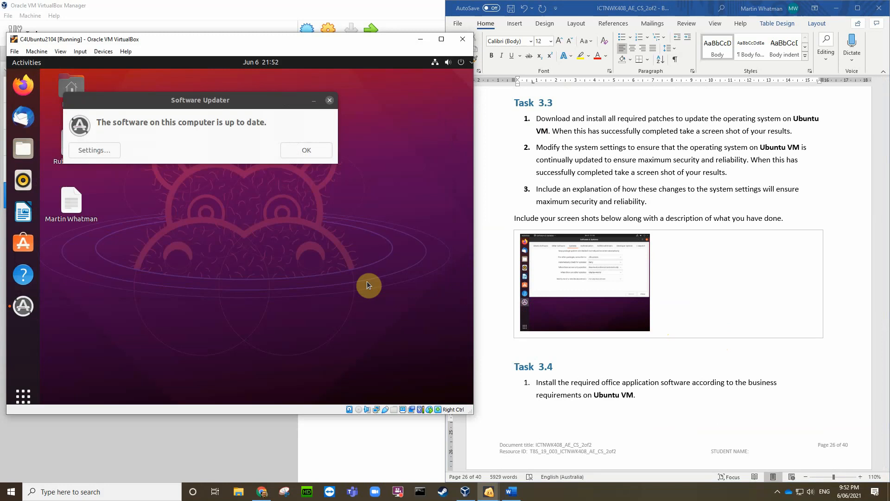
Step: Insert the newest VirtualBox PNG from the Desktop into Task 3.3, shrinking it to 5.1 × 6.81 cm
{"action": "left_click", "coordinate": [669, 319]}
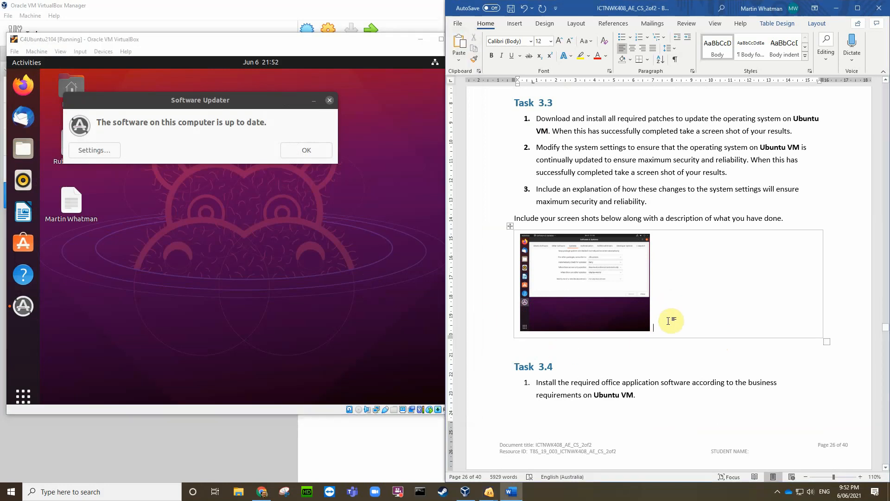
{"action": "left_click", "coordinate": [515, 24]}
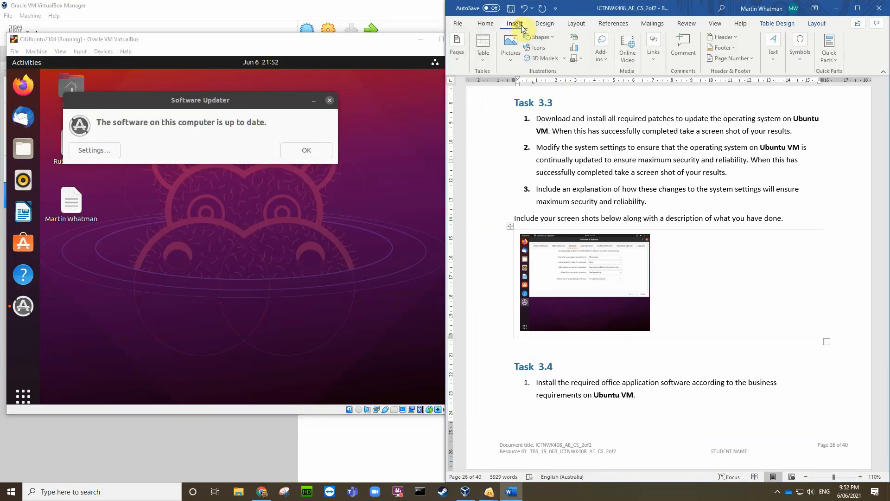
{"action": "left_click", "coordinate": [505, 54]}
{"action": "left_click", "coordinate": [527, 84]}
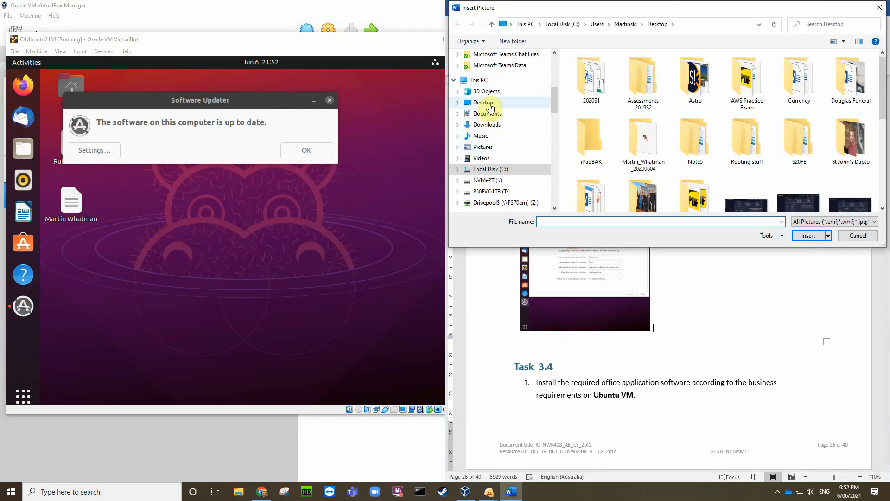
{"action": "left_click", "coordinate": [491, 108]}
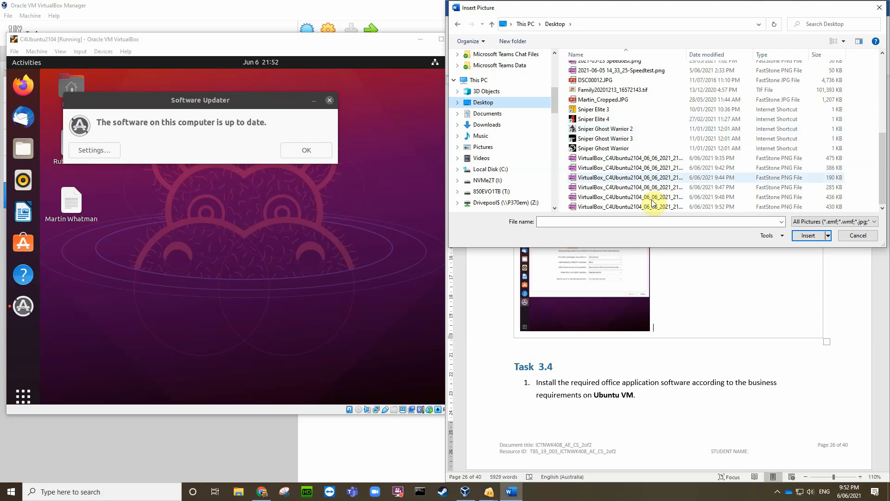
{"action": "left_click", "coordinate": [654, 208]}
{"action": "left_click", "coordinate": [807, 235]}
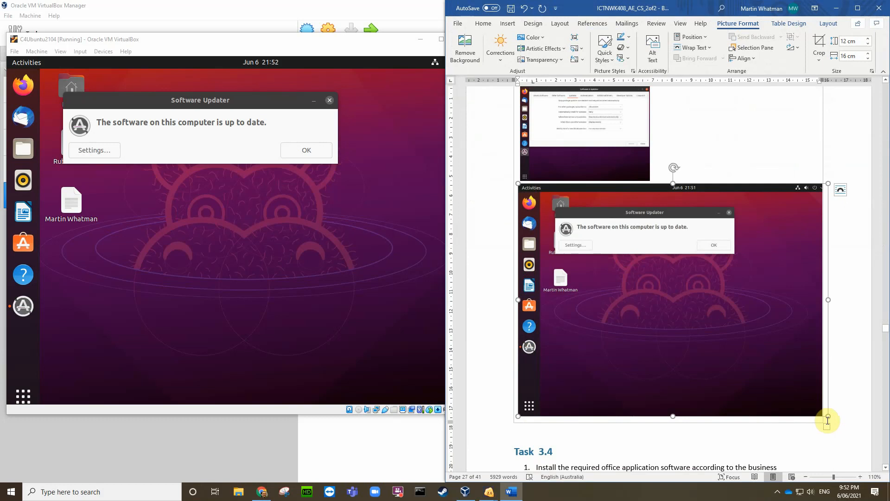
{"action": "left_click_drag", "start_coordinate": [826, 417], "coordinate": [651, 238]}
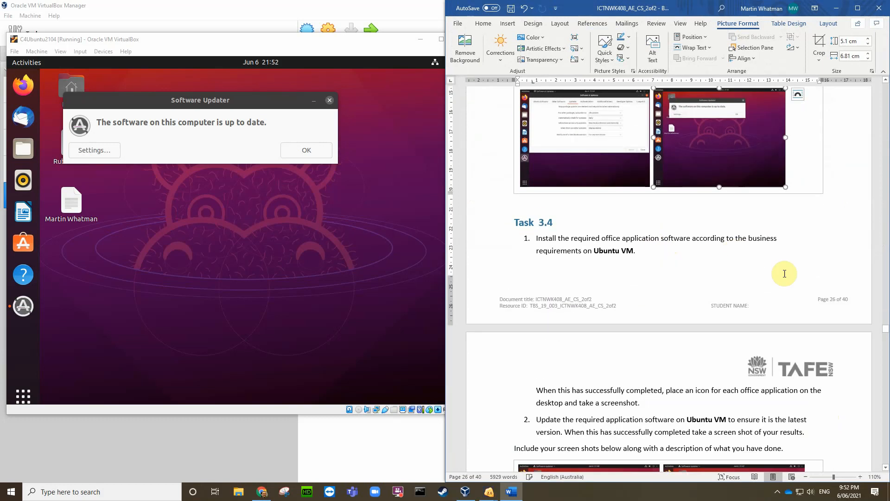
{"action": "left_click", "coordinate": [816, 177]}
{"action": "scroll", "coordinate": [817, 176], "scroll_direction": "up", "scroll_amount": 2}
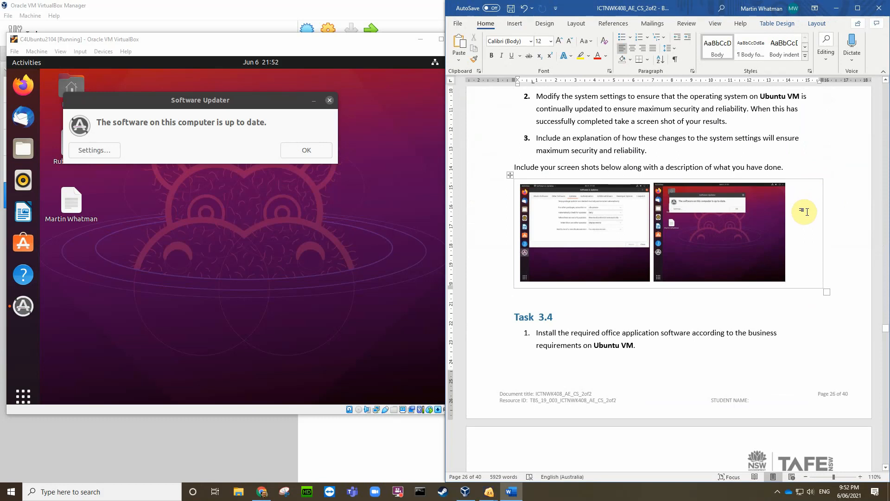
{"action": "scroll", "coordinate": [805, 208], "scroll_direction": "down", "scroll_amount": 1}
{"action": "scroll", "coordinate": [622, 350], "scroll_direction": "down", "scroll_amount": 10}
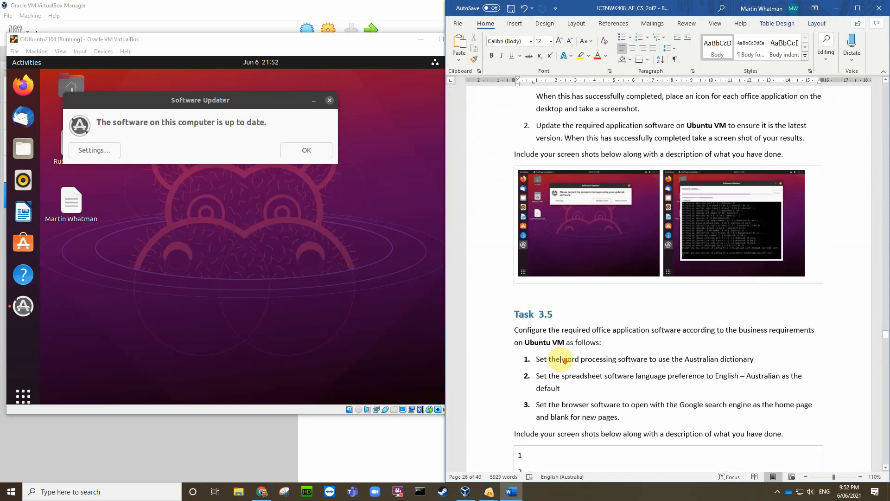
{"action": "scroll", "coordinate": [560, 357], "scroll_direction": "down", "scroll_amount": 1}
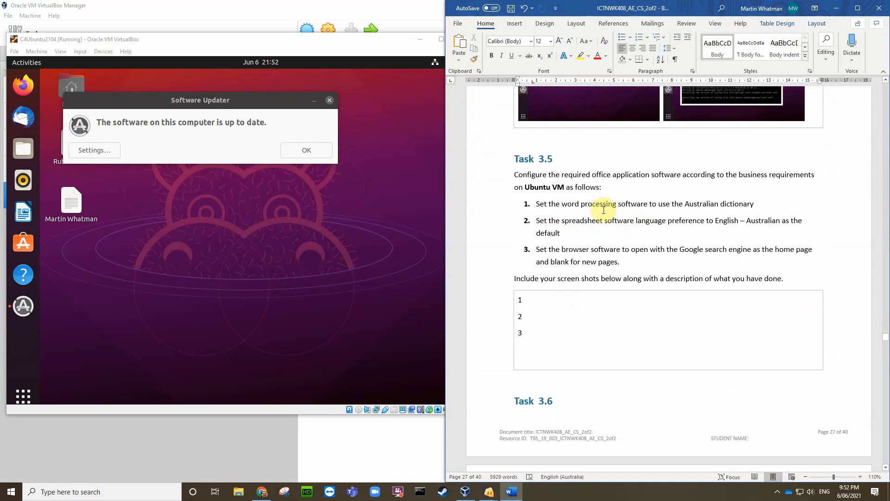
{"action": "scroll", "coordinate": [604, 210], "scroll_direction": "up", "scroll_amount": 10}
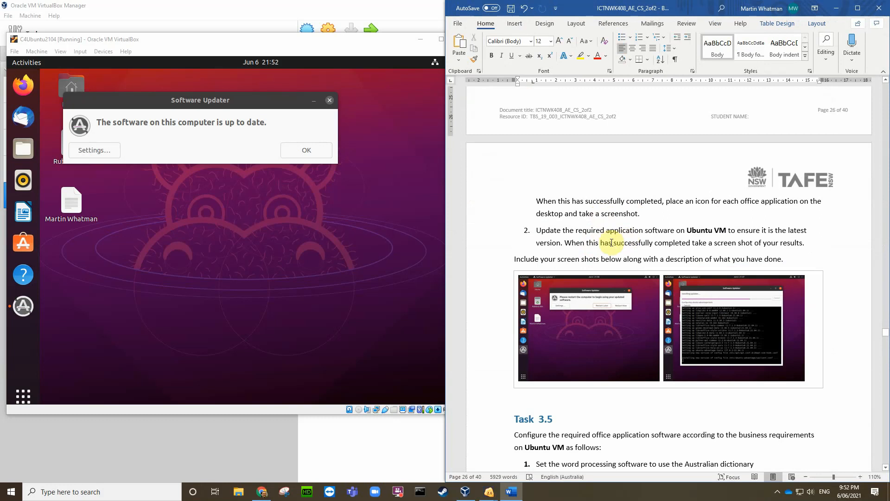
{"action": "scroll", "coordinate": [610, 241], "scroll_direction": "up", "scroll_amount": 4}
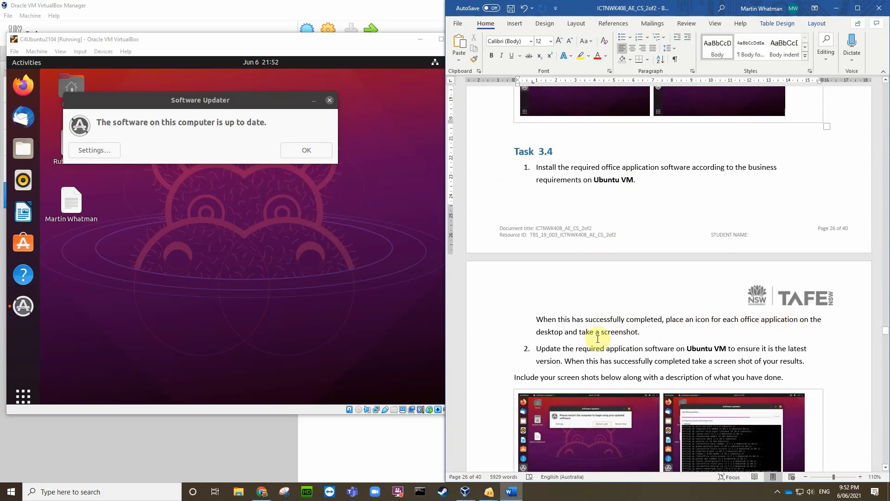
{"action": "scroll", "coordinate": [699, 336], "scroll_direction": "down", "scroll_amount": 3}
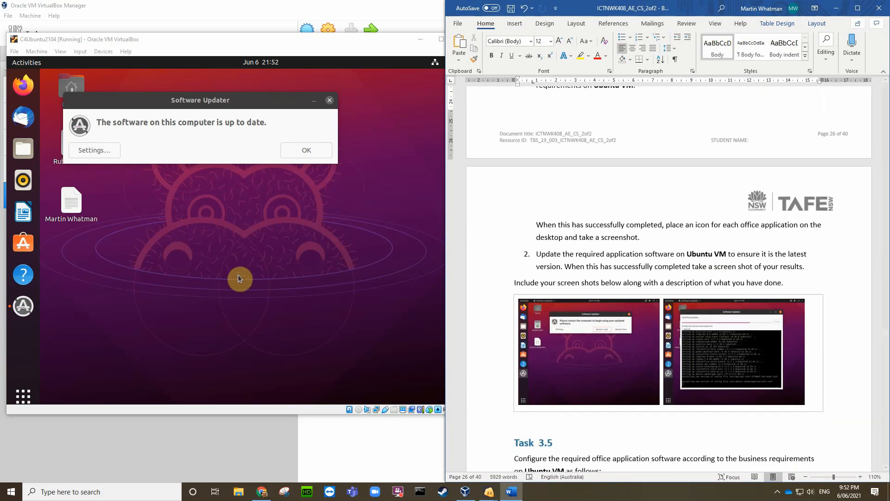
Step: Dismiss the up-to-date message, then browse the application grid and LibreOffice Calc's options before closing it
{"action": "left_click", "coordinate": [310, 151]}
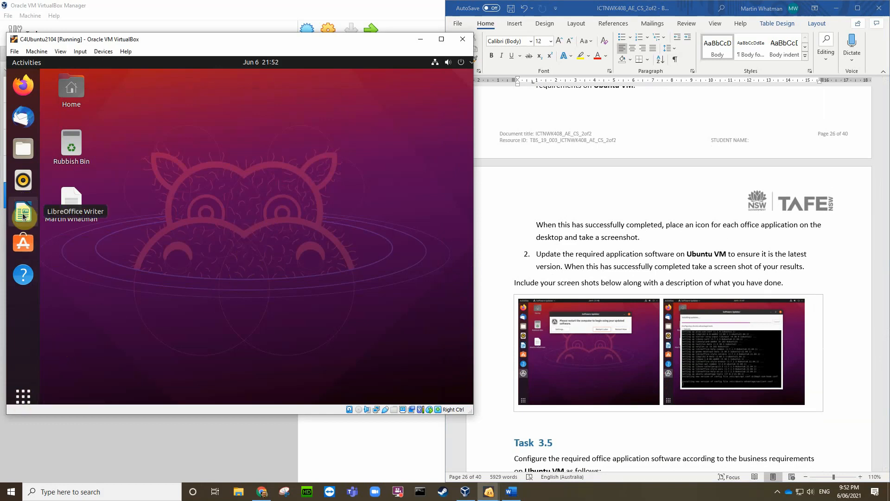
{"action": "left_click", "coordinate": [23, 395]}
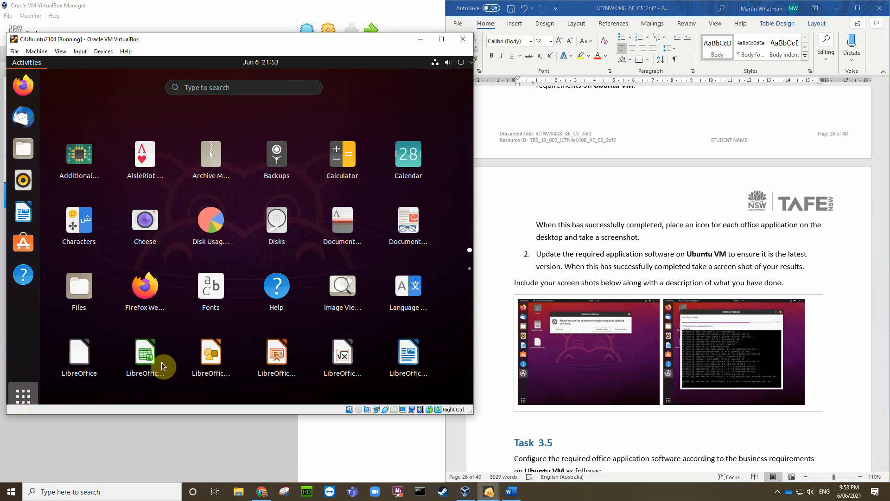
{"action": "right_click", "coordinate": [149, 354]}
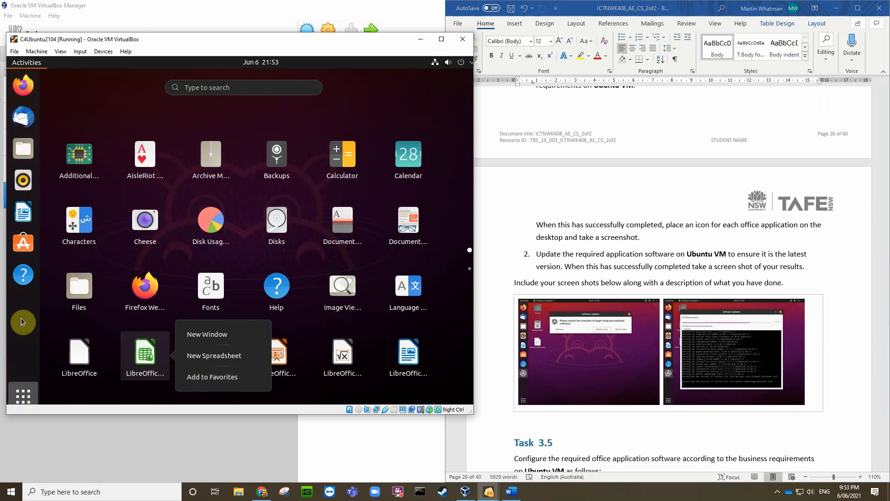
{"action": "left_click", "coordinate": [22, 210]}
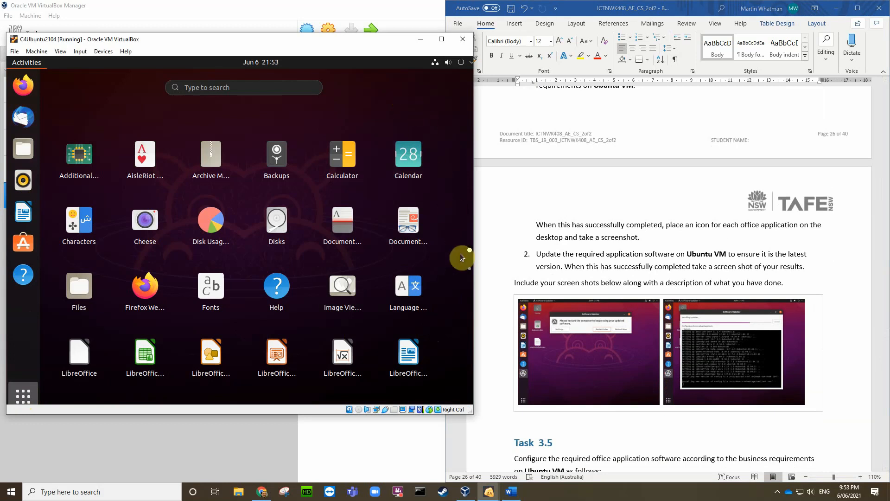
{"action": "left_click", "coordinate": [471, 269]}
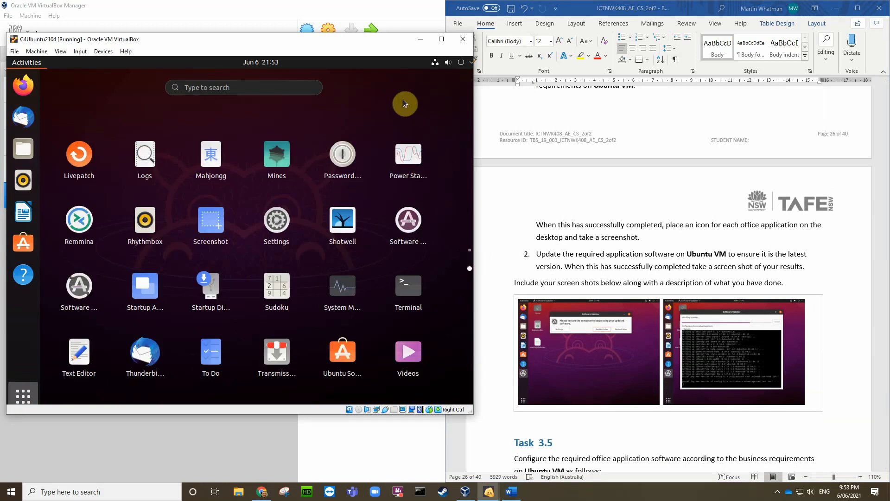
{"action": "left_click", "coordinate": [24, 395]}
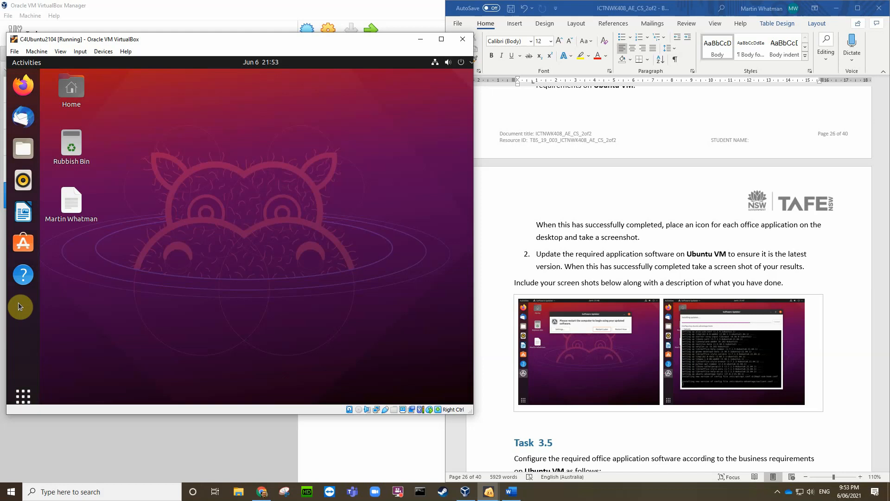
Step: Review the pinned LibreOffice Writer dock options, then launch Files from the application grid
{"action": "right_click", "coordinate": [19, 214]}
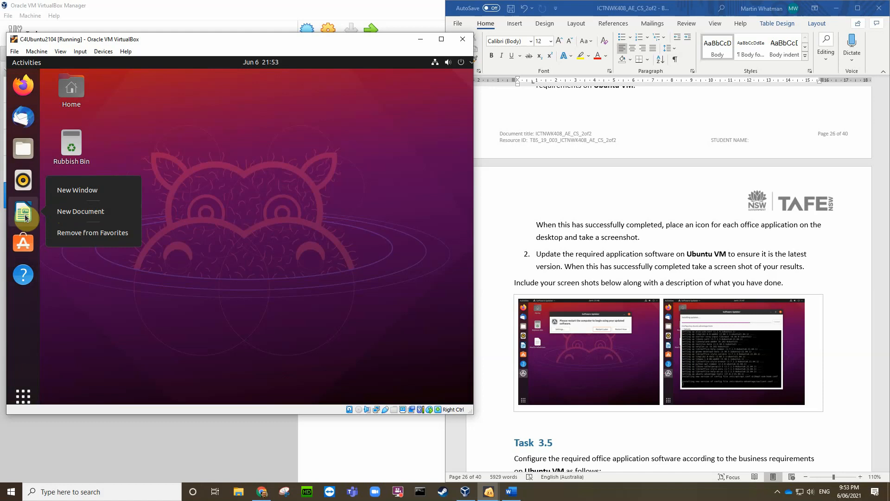
{"action": "left_click", "coordinate": [104, 308]}
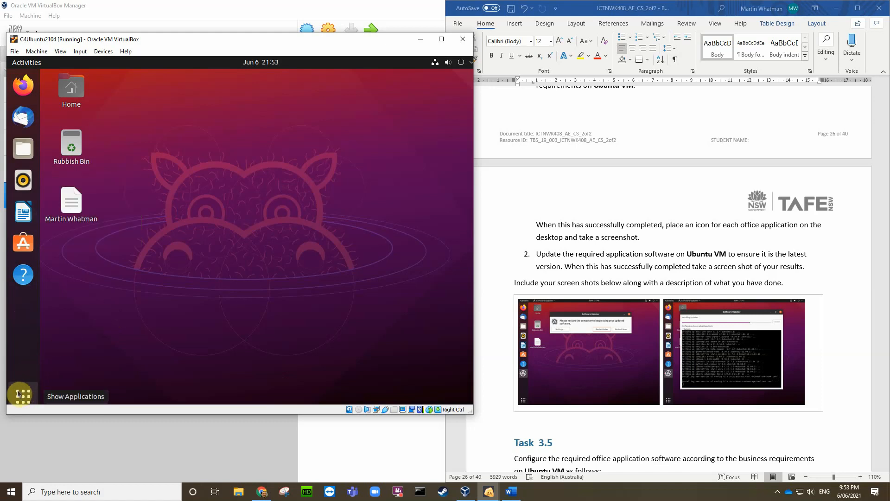
{"action": "right_click", "coordinate": [25, 214]}
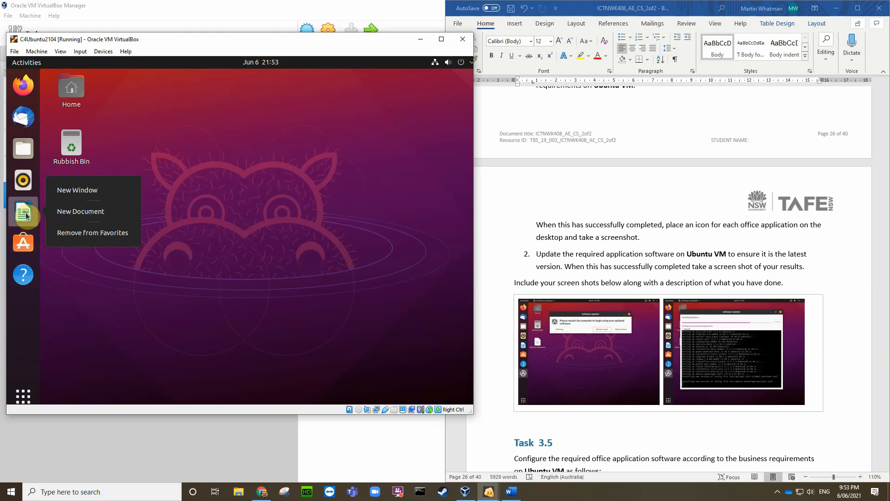
{"action": "left_click", "coordinate": [57, 331]}
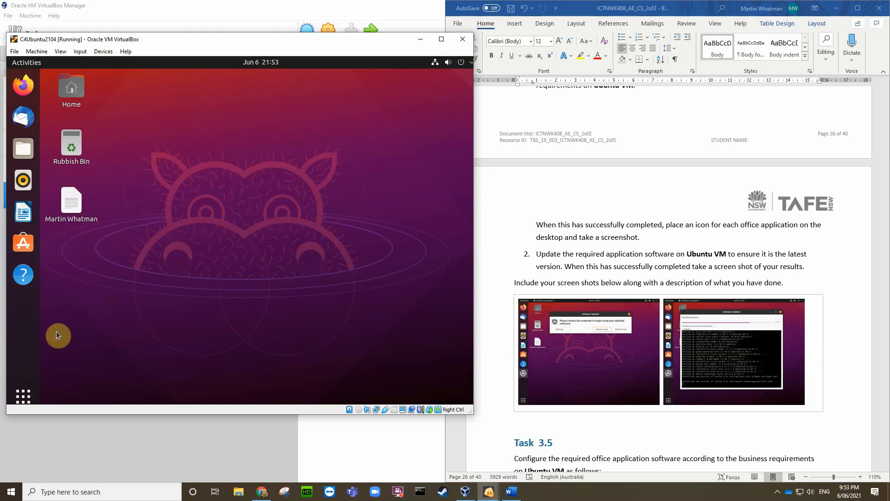
{"action": "left_click", "coordinate": [20, 400]}
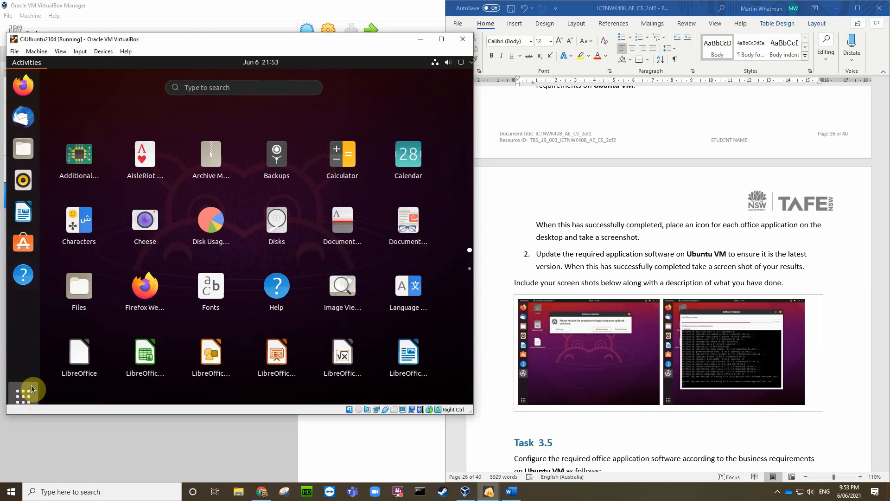
{"action": "left_click", "coordinate": [83, 289]}
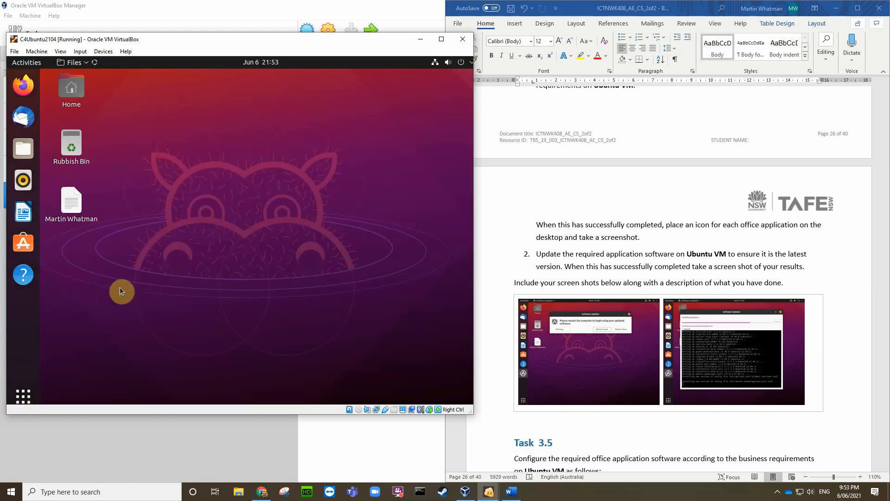
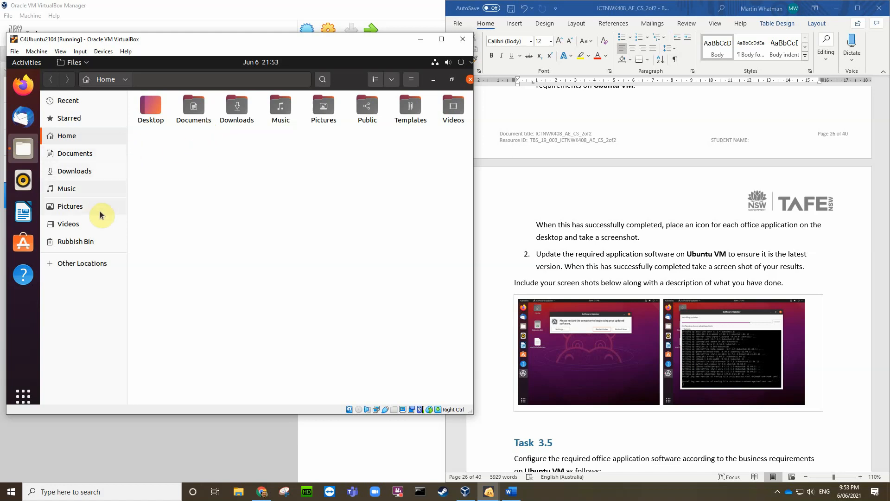
Step: In Files, go to Other Locations > Computer to list the guest's root directories
{"action": "left_click", "coordinate": [60, 265]}
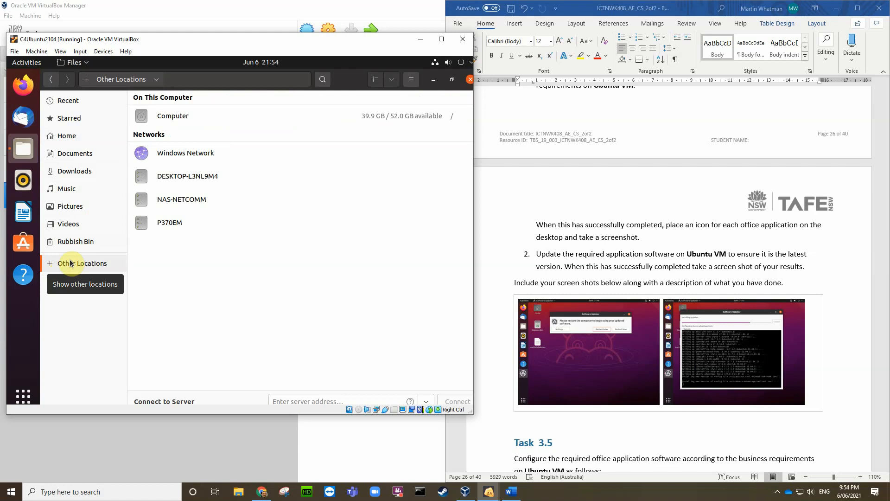
{"action": "left_click", "coordinate": [70, 137]}
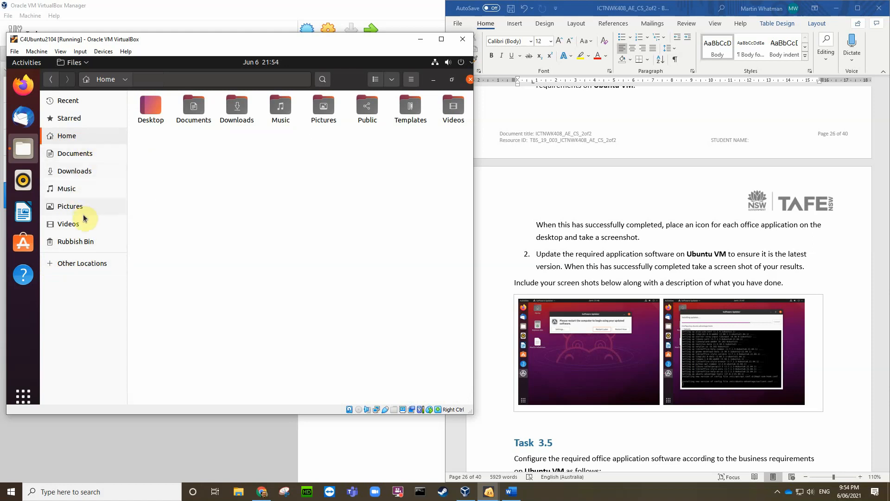
{"action": "left_click", "coordinate": [77, 267]}
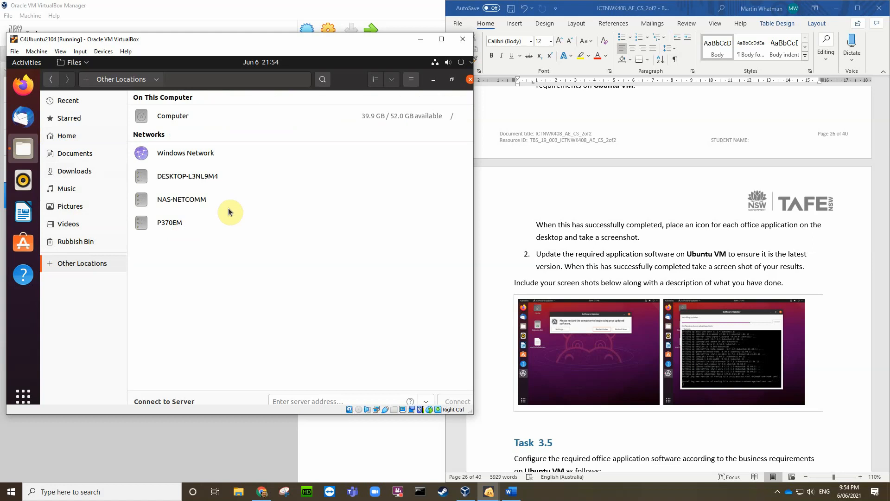
{"action": "left_click", "coordinate": [174, 117]}
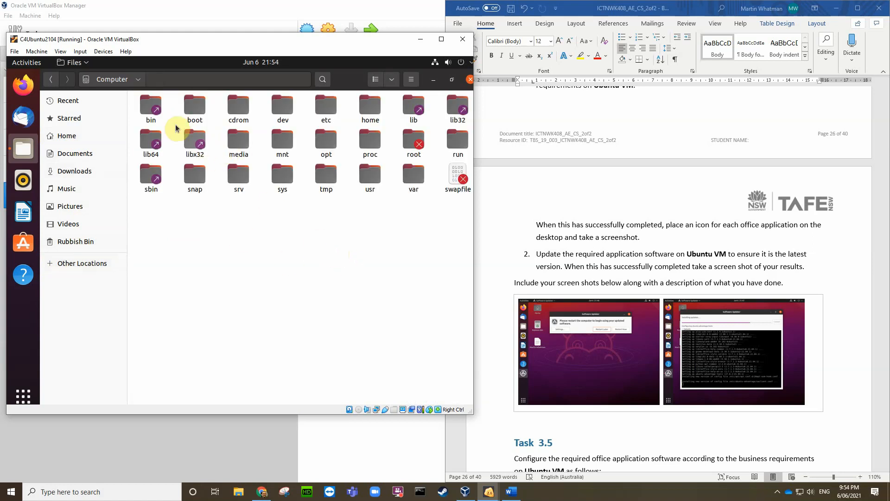
Step: Open the root bin folder and scroll through its contents
{"action": "double_click", "coordinate": [153, 107]}
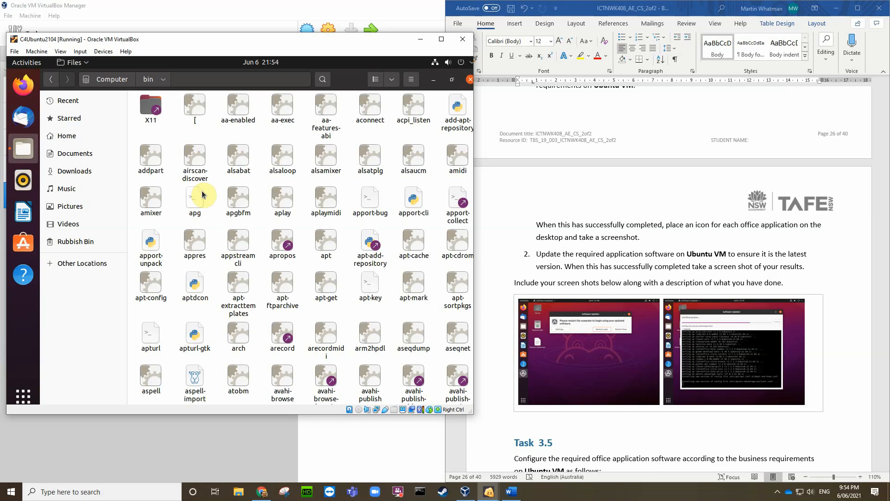
{"action": "scroll", "coordinate": [334, 264], "scroll_direction": "down", "scroll_amount": 5}
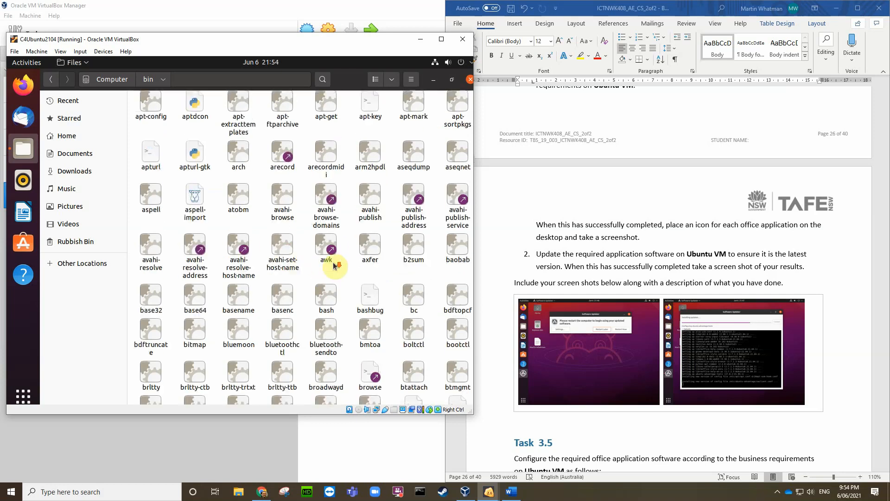
{"action": "scroll", "coordinate": [334, 264], "scroll_direction": "down", "scroll_amount": 12}
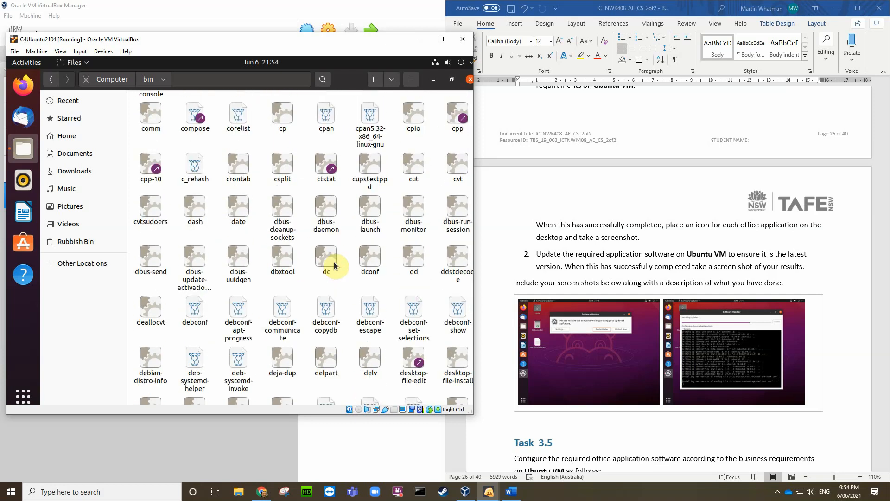
{"action": "scroll", "coordinate": [335, 265], "scroll_direction": "down", "scroll_amount": 1}
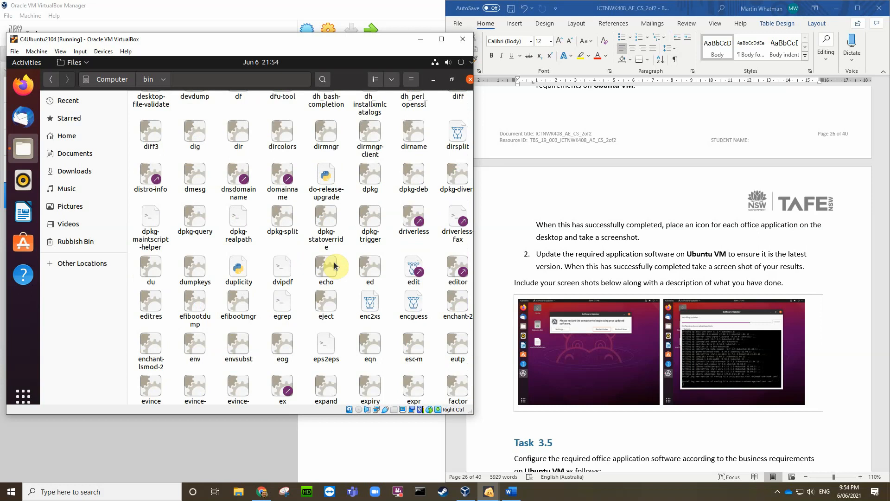
{"action": "scroll", "coordinate": [334, 266], "scroll_direction": "up", "scroll_amount": 5}
{"action": "scroll", "coordinate": [335, 266], "scroll_direction": "up", "scroll_amount": 4}
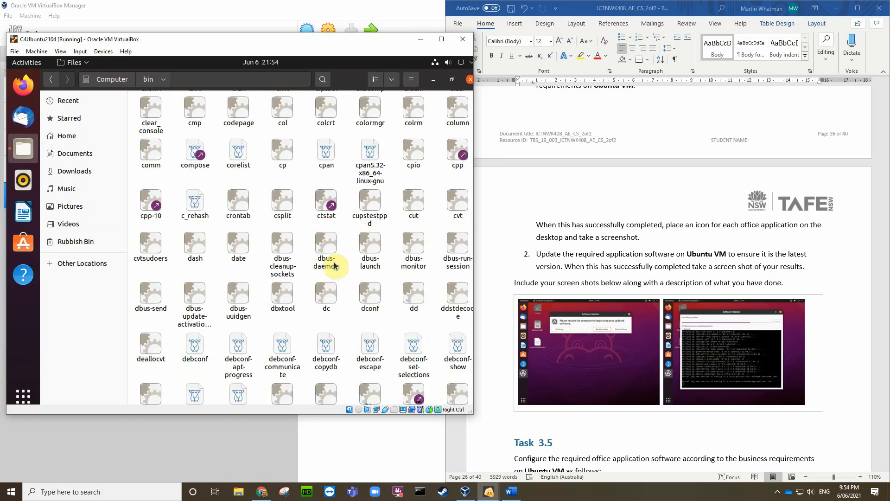
{"action": "scroll", "coordinate": [335, 266], "scroll_direction": "up", "scroll_amount": 1}
{"action": "scroll", "coordinate": [335, 266], "scroll_direction": "up", "scroll_amount": 2}
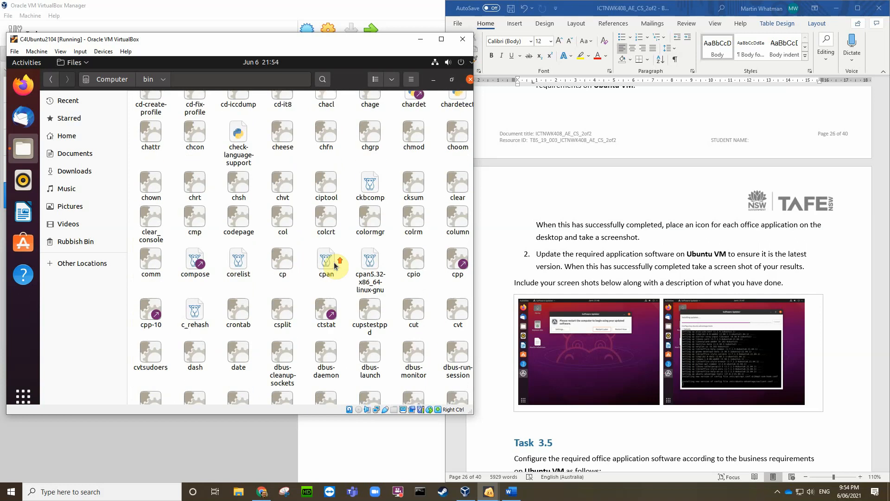
{"action": "scroll", "coordinate": [335, 266], "scroll_direction": "up", "scroll_amount": 2}
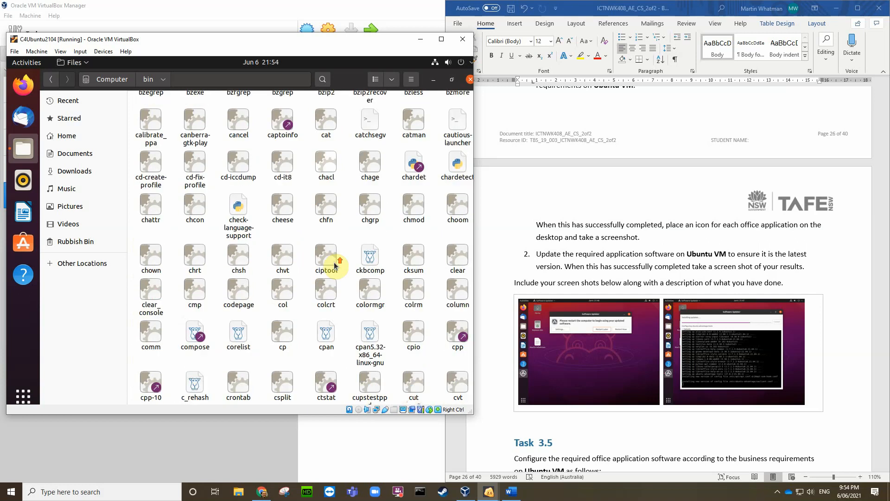
{"action": "scroll", "coordinate": [335, 266], "scroll_direction": "up", "scroll_amount": 1}
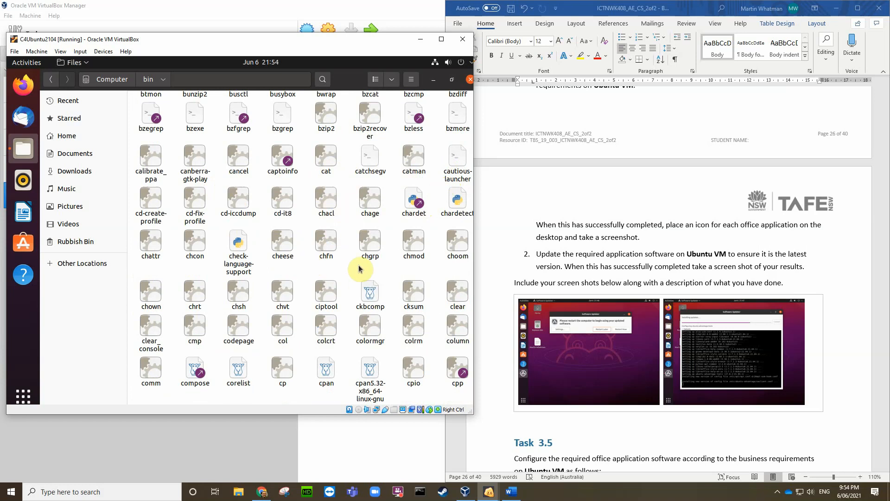
{"action": "scroll", "coordinate": [287, 280], "scroll_direction": "down", "scroll_amount": 5}
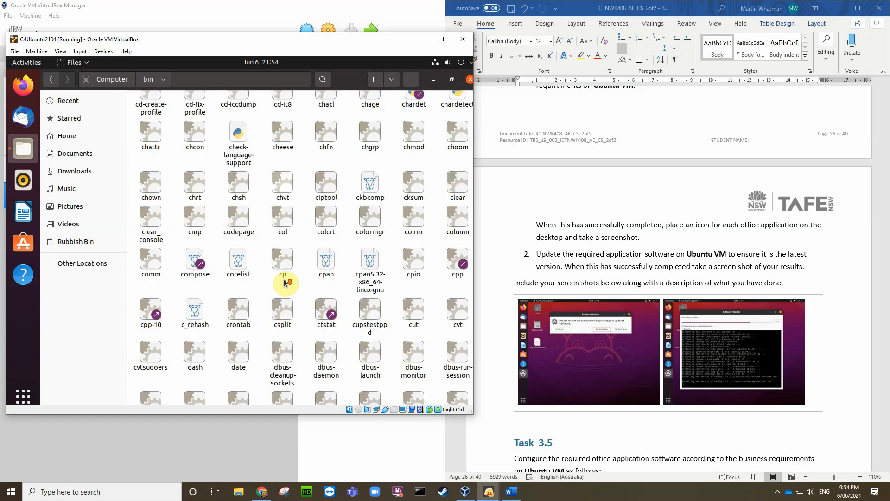
{"action": "scroll", "coordinate": [285, 283], "scroll_direction": "down", "scroll_amount": 3}
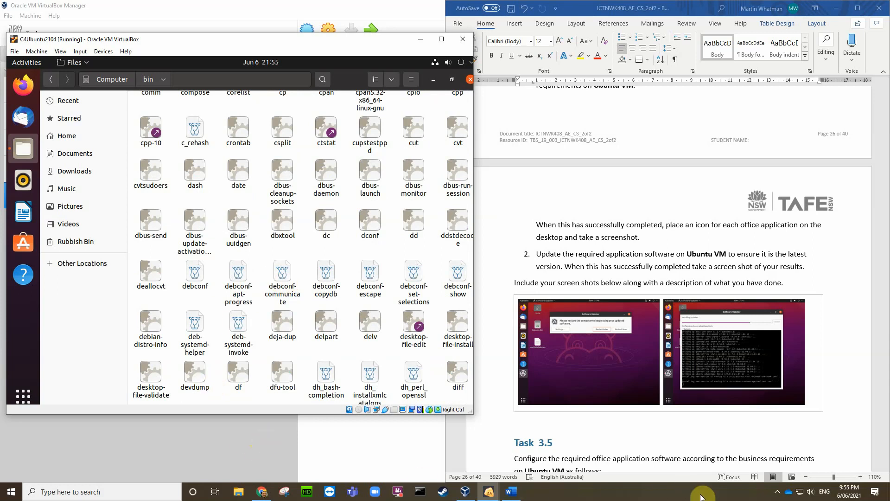
{"action": "left_click", "coordinate": [701, 497]}
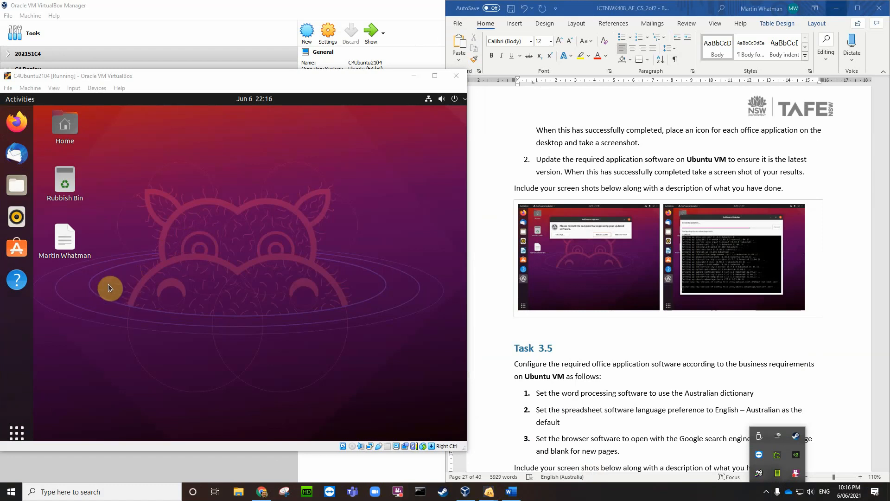
Step: Open Files at Computer and navigate into /usr/share/applications
{"action": "left_click", "coordinate": [17, 190]}
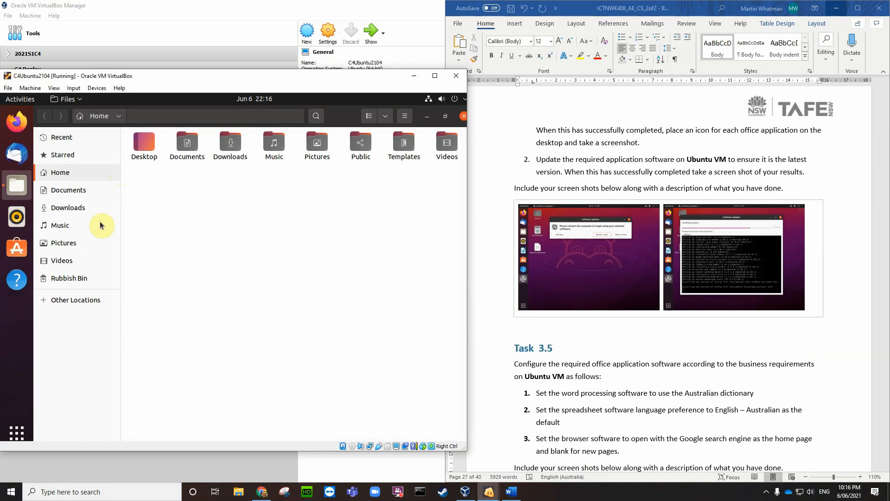
{"action": "left_click", "coordinate": [85, 302]}
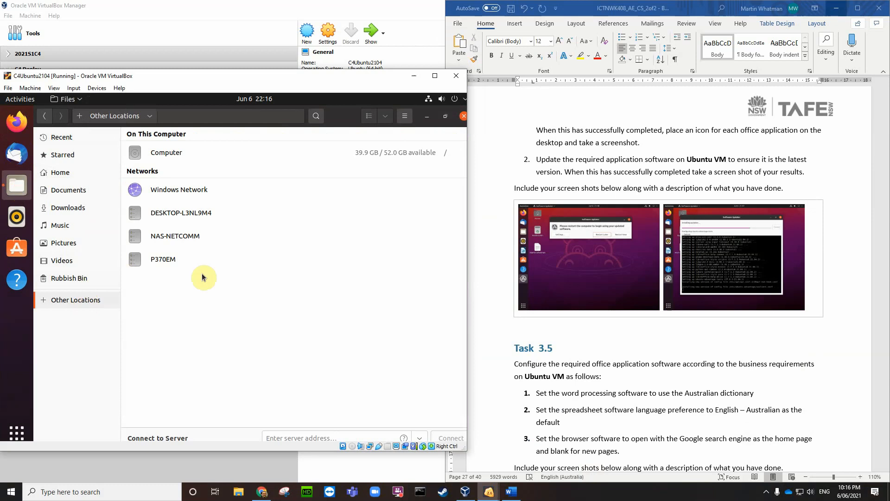
{"action": "left_click", "coordinate": [166, 156]}
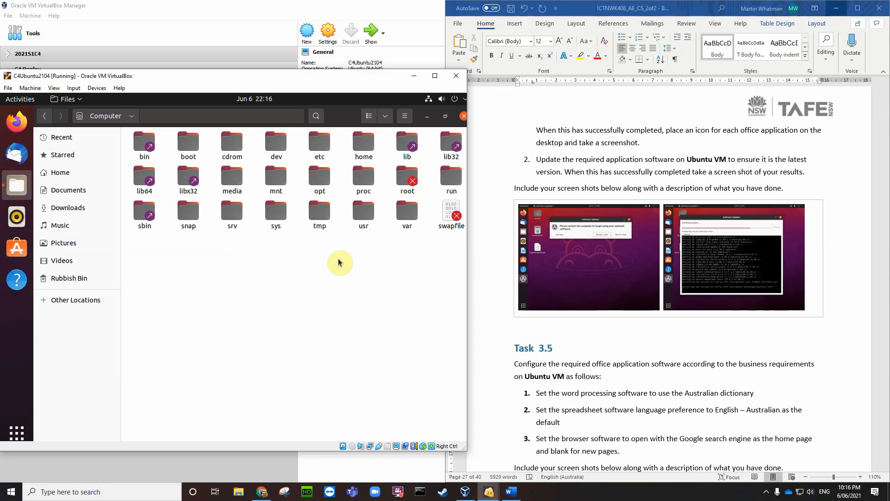
{"action": "left_click", "coordinate": [364, 214]}
{"action": "double_click", "coordinate": [364, 215]}
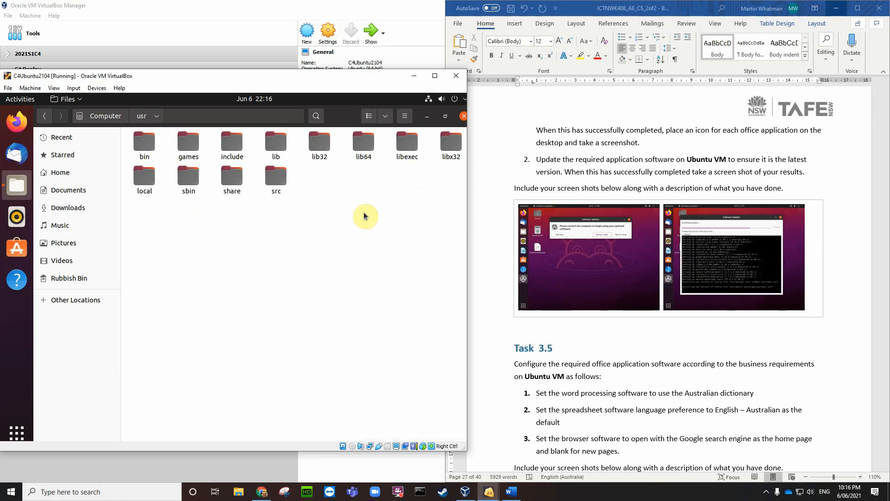
{"action": "left_click", "coordinate": [230, 176]}
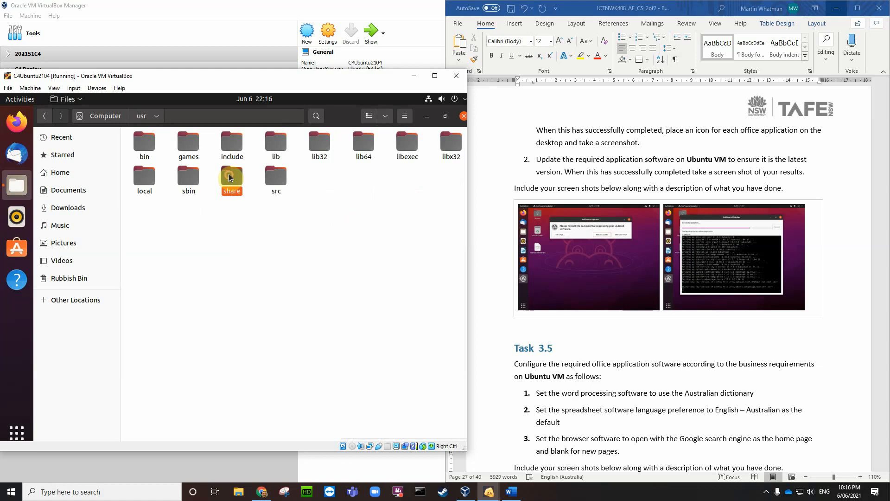
{"action": "double_click", "coordinate": [229, 174]}
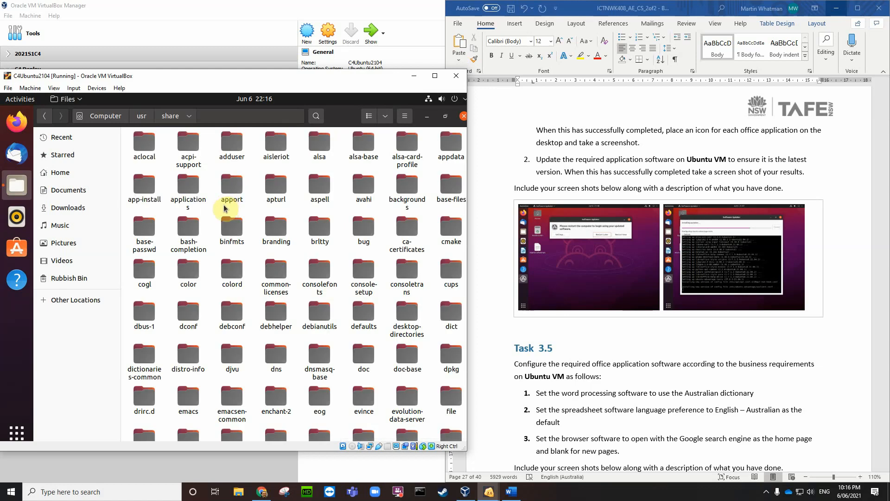
{"action": "double_click", "coordinate": [190, 191]}
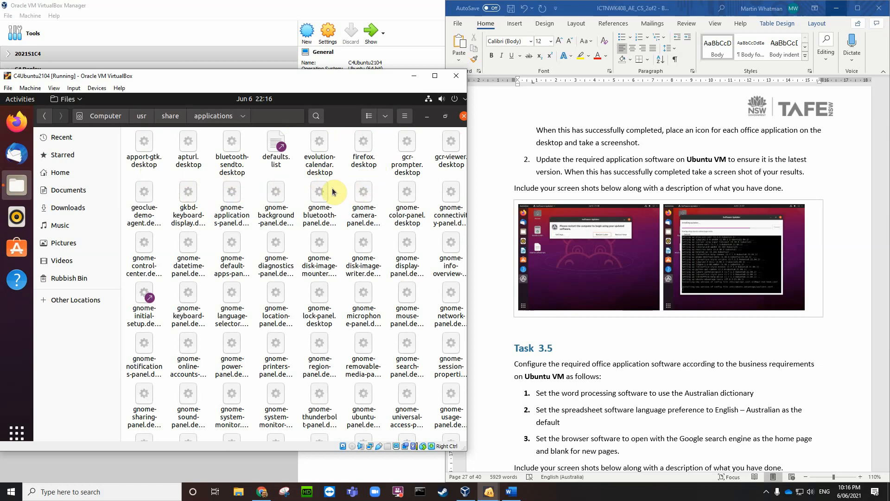
Step: Scroll the applications listing to locate the libreoffice .desktop launchers
{"action": "scroll", "coordinate": [302, 230], "scroll_direction": "down", "scroll_amount": 5}
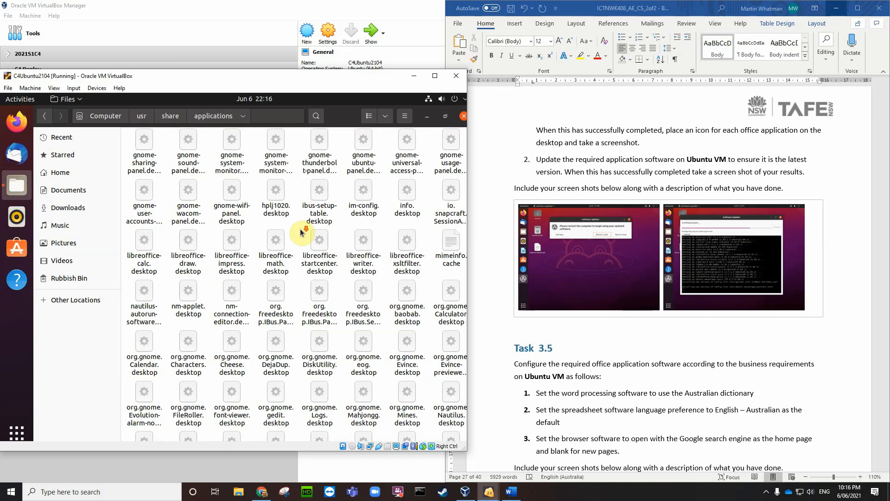
{"action": "scroll", "coordinate": [301, 231], "scroll_direction": "down", "scroll_amount": 3}
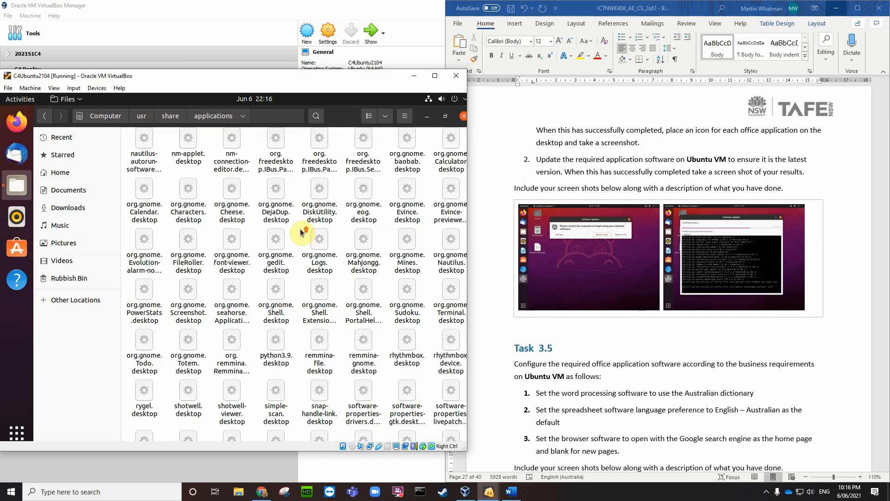
{"action": "scroll", "coordinate": [301, 232], "scroll_direction": "up", "scroll_amount": 2}
{"action": "scroll", "coordinate": [301, 232], "scroll_direction": "down", "scroll_amount": 2}
{"action": "scroll", "coordinate": [302, 232], "scroll_direction": "up", "scroll_amount": 2}
{"action": "scroll", "coordinate": [301, 232], "scroll_direction": "up", "scroll_amount": 4}
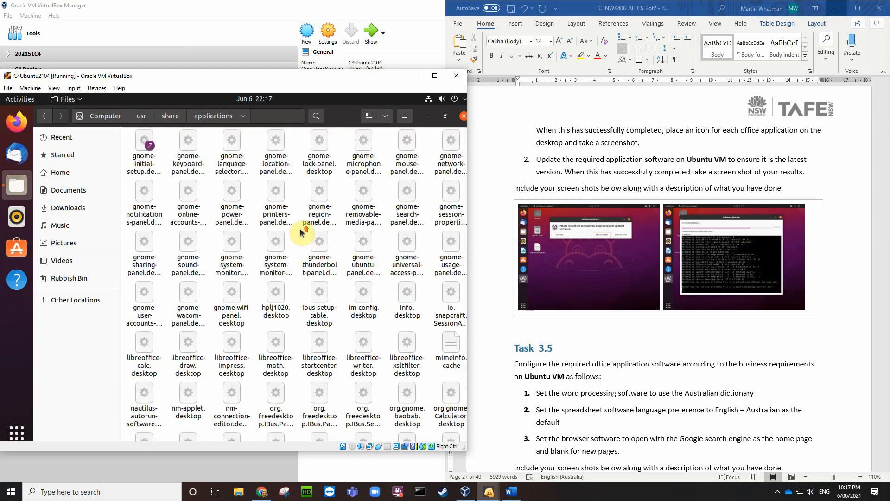
{"action": "scroll", "coordinate": [301, 232], "scroll_direction": "up", "scroll_amount": 3}
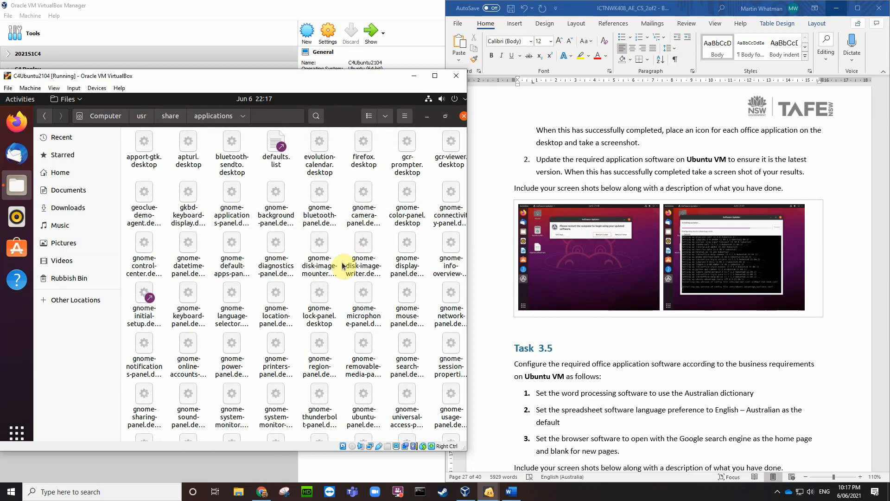
{"action": "scroll", "coordinate": [342, 268], "scroll_direction": "down", "scroll_amount": 2}
{"action": "scroll", "coordinate": [341, 268], "scroll_direction": "down", "scroll_amount": 2}
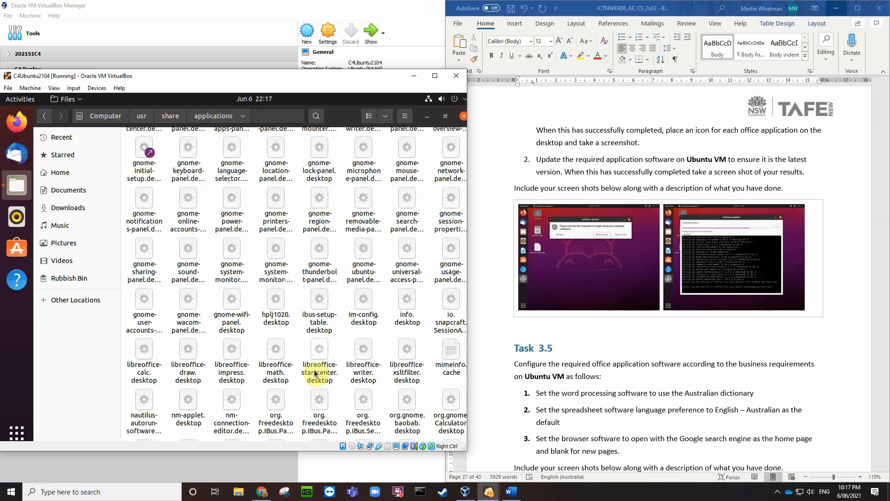
Step: Copy the Calc, Draw, Impress and Writer .desktop files and paste them onto the desktop
{"action": "left_click", "coordinate": [147, 368]}
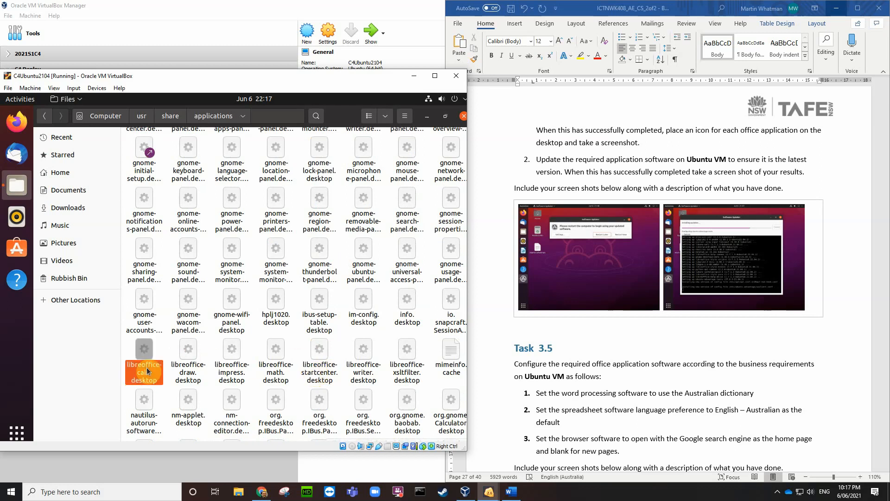
{"action": "left_click", "coordinate": [189, 373], "text": "ctrl"}
{"action": "left_click", "coordinate": [230, 373], "text": "ctrl"}
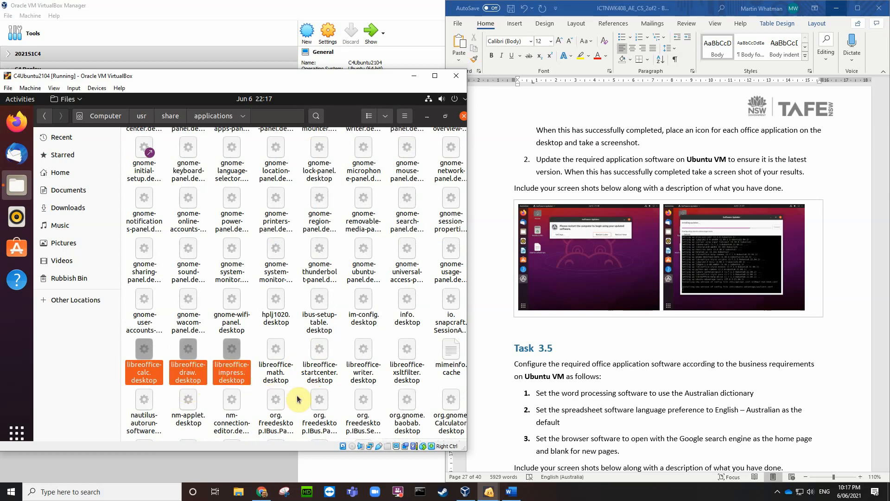
{"action": "left_click", "coordinate": [365, 371], "text": "ctrl"}
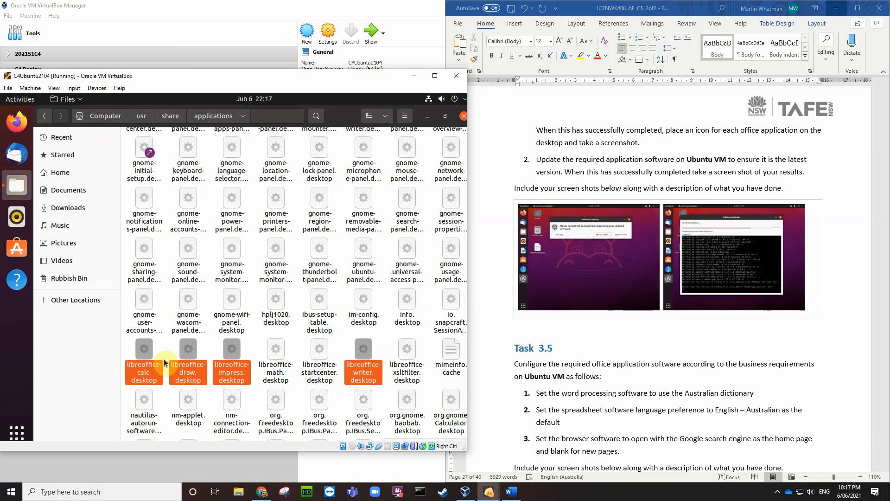
{"action": "right_click", "coordinate": [363, 355]}
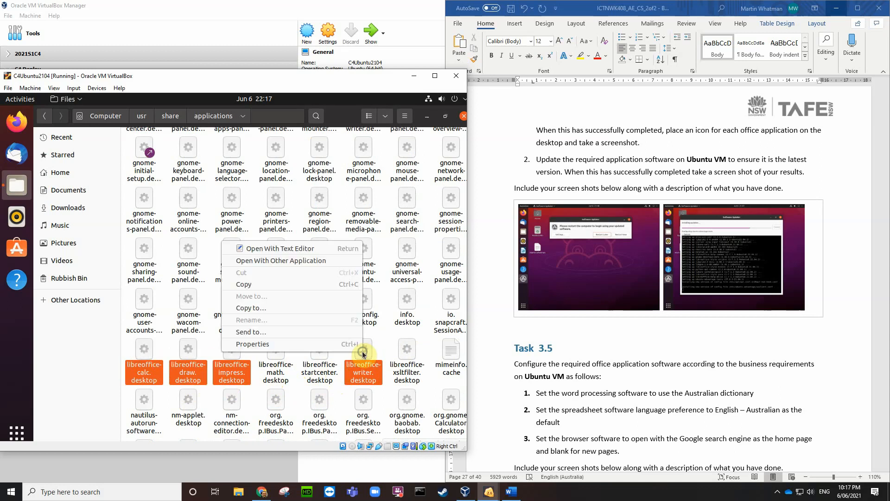
{"action": "left_click", "coordinate": [254, 284]}
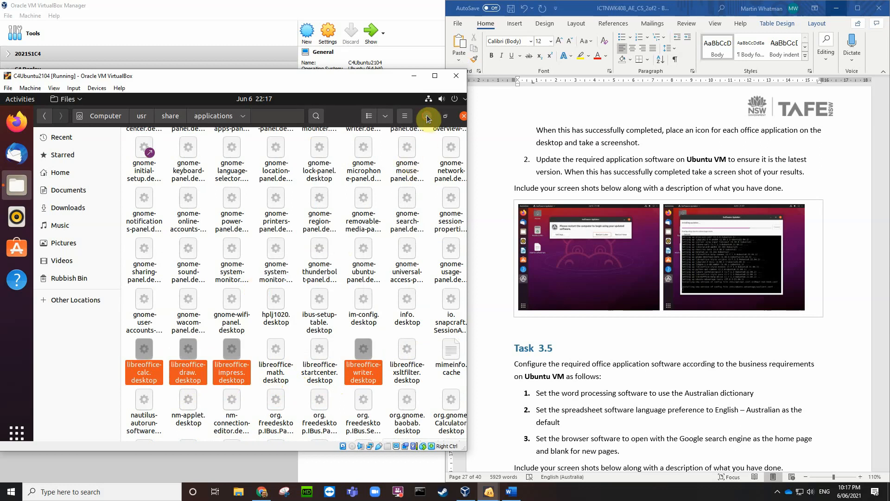
{"action": "left_click", "coordinate": [425, 120]}
{"action": "right_click", "coordinate": [218, 139]}
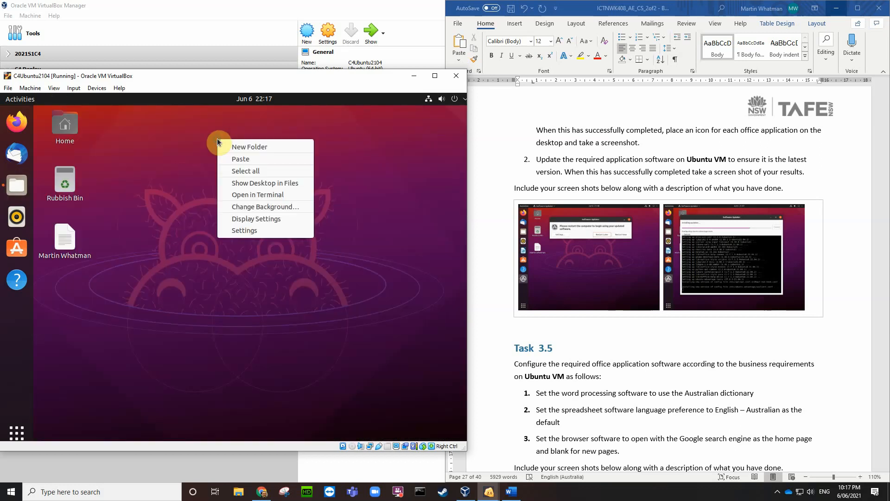
{"action": "left_click", "coordinate": [230, 160]}
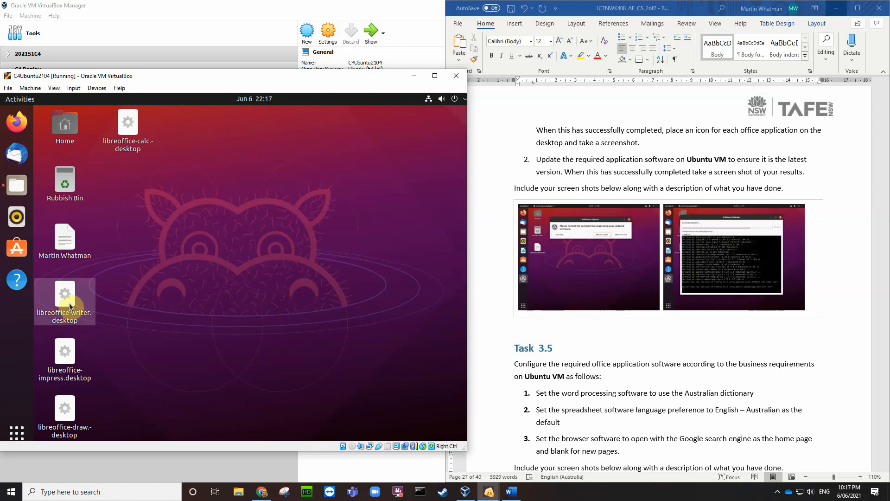
Step: Line up Writer, Impress and Draw beside Calc in the desktop's top row
{"action": "left_click_drag", "start_coordinate": [65, 297], "coordinate": [184, 167]}
{"action": "left_click_drag", "start_coordinate": [176, 136], "coordinate": [178, 136]}
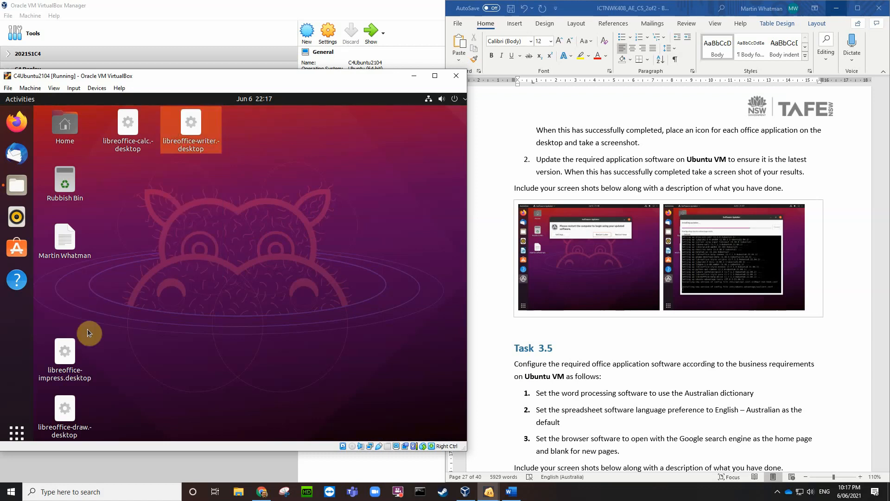
{"action": "mouse_move", "coordinate": [65, 359]}
{"action": "left_mouse_down"}
{"action": "mouse_move", "coordinate": [65, 368]}
{"action": "mouse_move", "coordinate": [265, 169]}
{"action": "mouse_move", "coordinate": [255, 128]}
{"action": "left_mouse_up"}
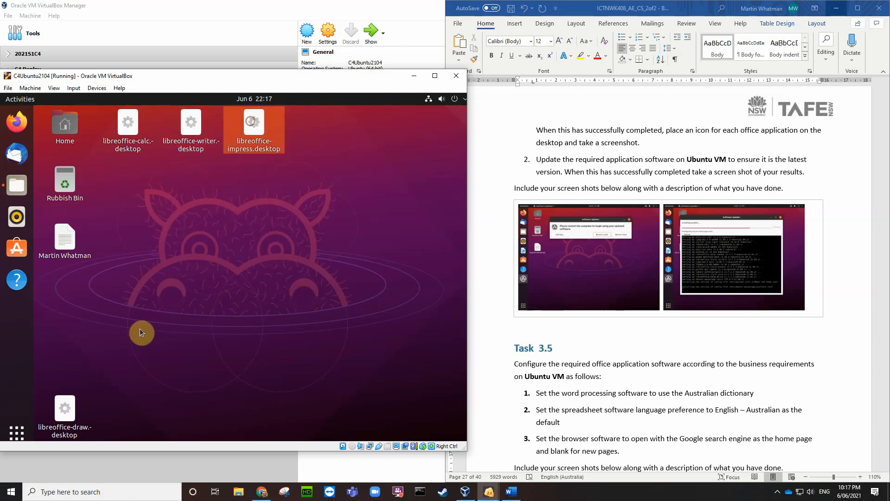
{"action": "mouse_move", "coordinate": [65, 408]}
{"action": "left_mouse_down"}
{"action": "mouse_move", "coordinate": [294, 273]}
{"action": "mouse_move", "coordinate": [316, 127]}
{"action": "left_mouse_up"}
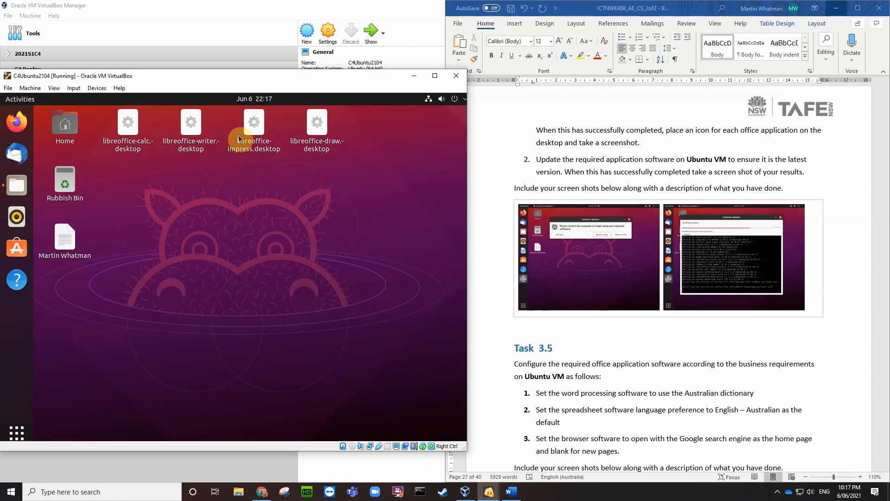
Step: Allow the Calc .desktop file to run as a program and trust it to launch
{"action": "right_click", "coordinate": [132, 127]}
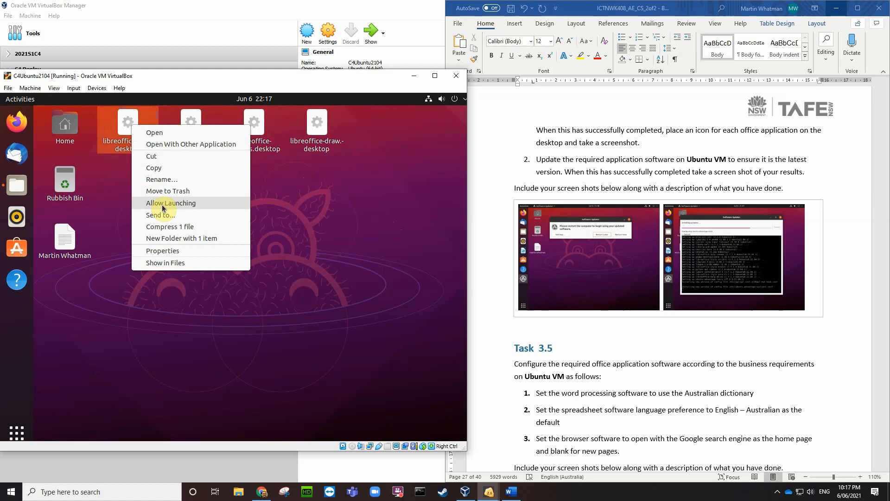
{"action": "left_click", "coordinate": [169, 251]}
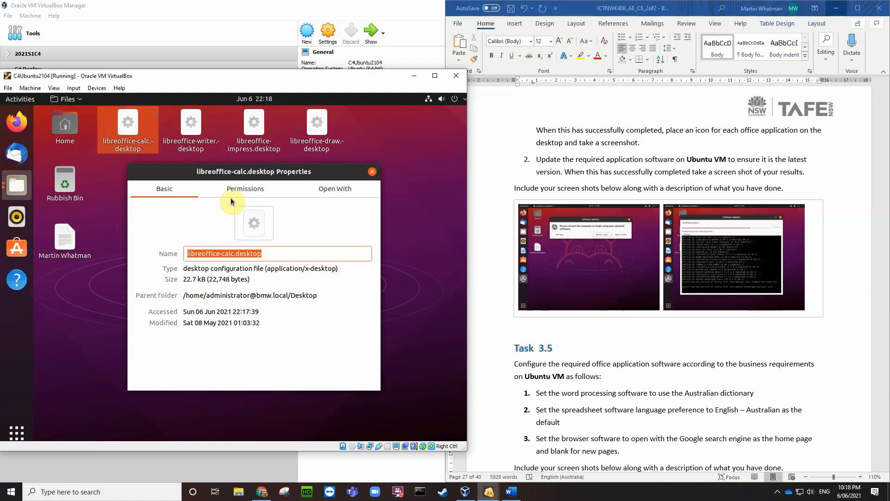
{"action": "left_click", "coordinate": [243, 190]}
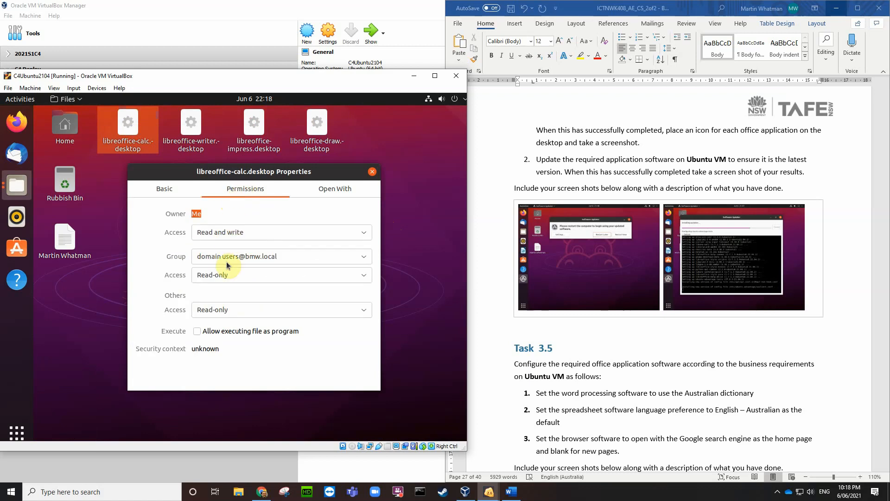
{"action": "left_click", "coordinate": [196, 332]}
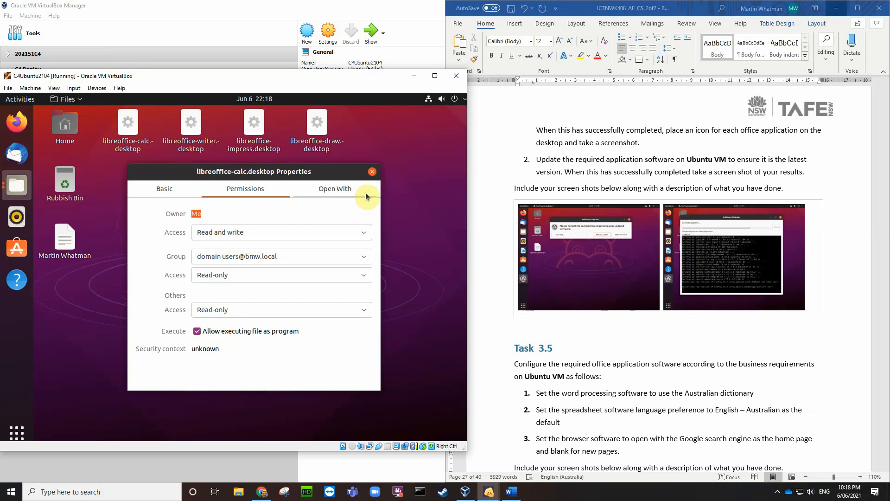
{"action": "left_click", "coordinate": [373, 172]}
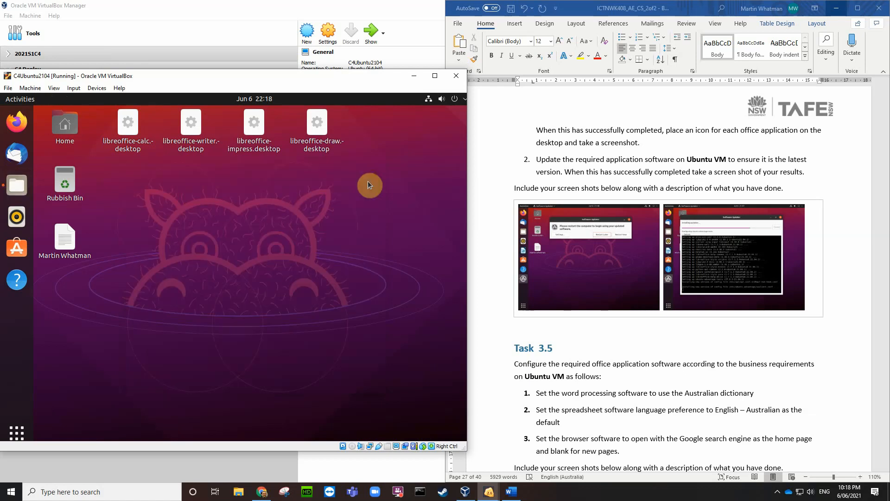
{"action": "right_click", "coordinate": [131, 126]}
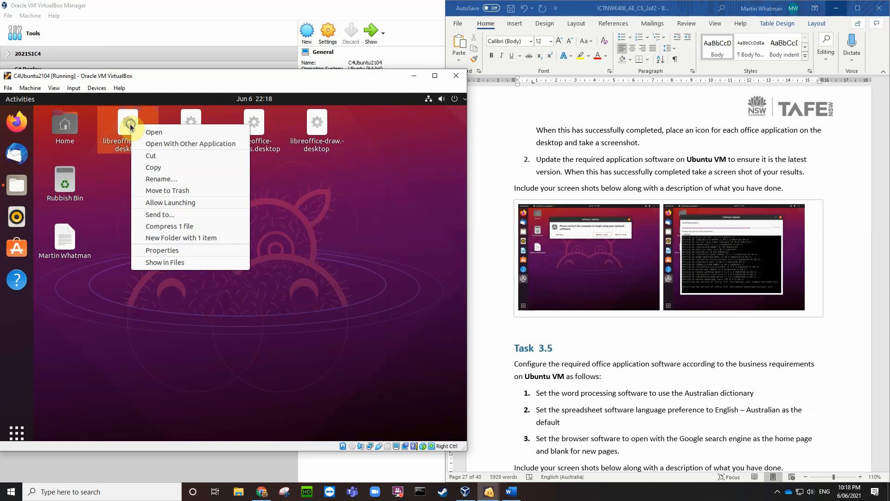
{"action": "left_click", "coordinate": [170, 202]}
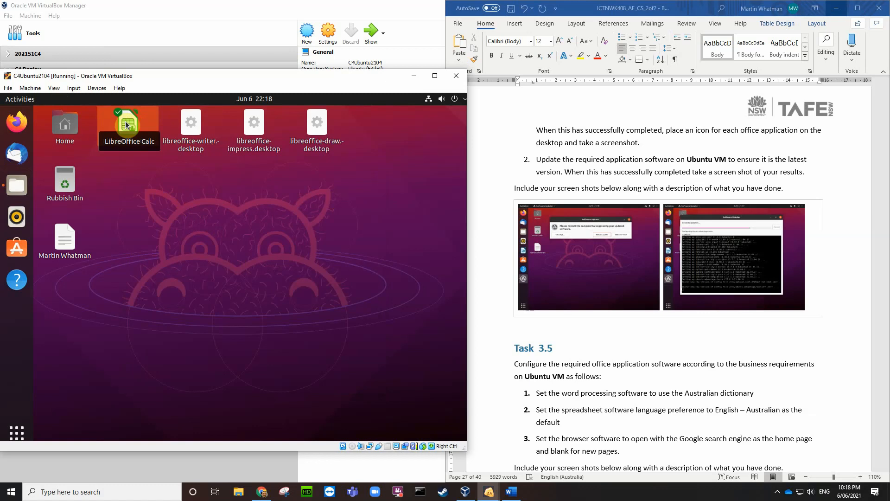
Step: Allow the Writer .desktop file to run as a program and trust it to launch
{"action": "right_click", "coordinate": [196, 149]}
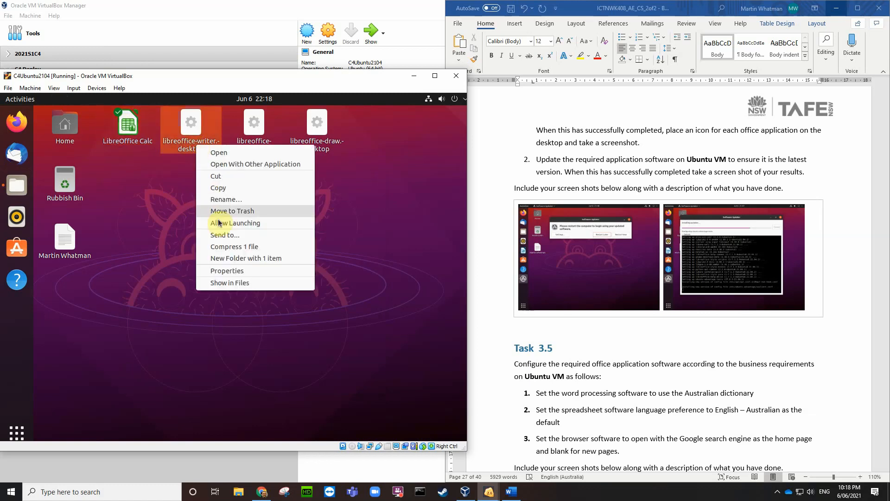
{"action": "left_click", "coordinate": [227, 270]}
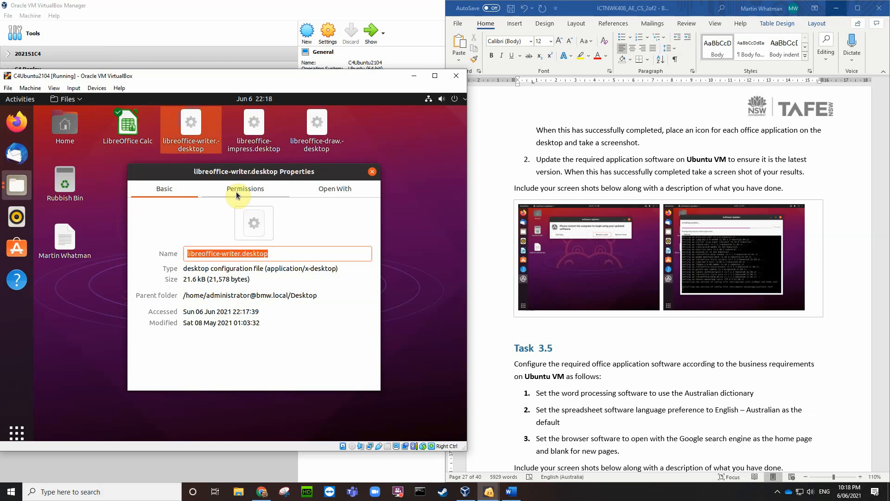
{"action": "left_click", "coordinate": [238, 191]}
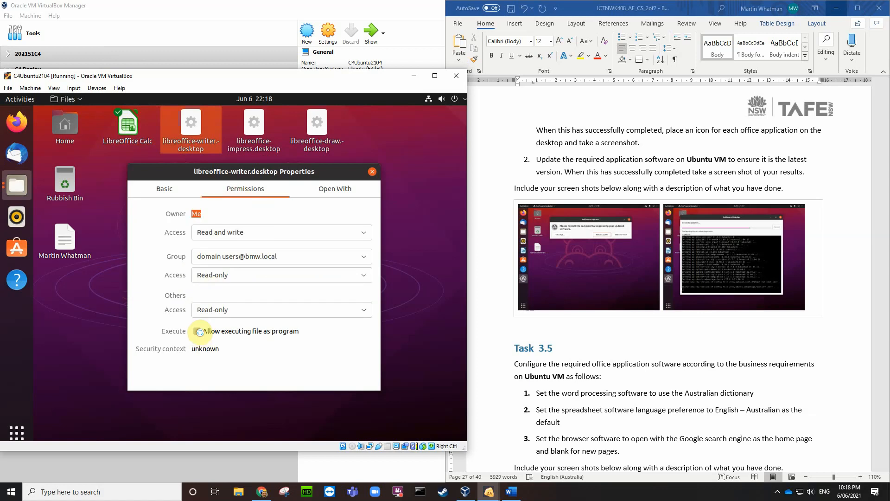
{"action": "left_click", "coordinate": [198, 331]}
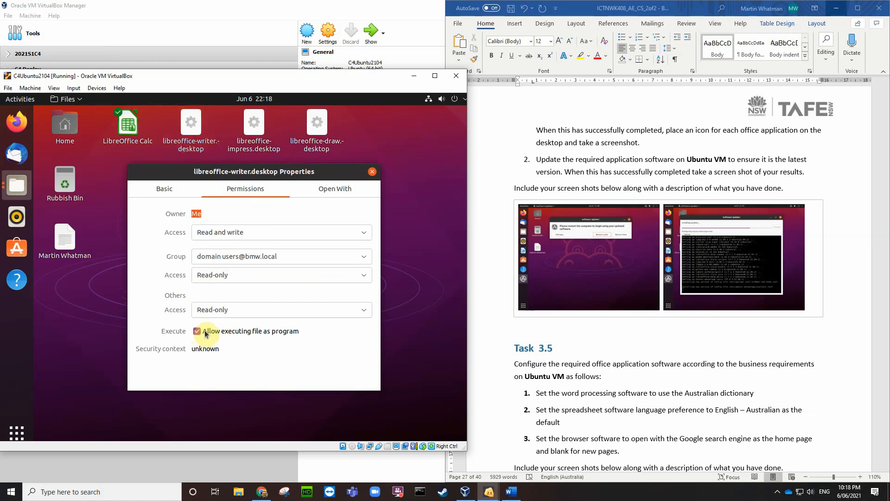
{"action": "left_click", "coordinate": [372, 172]}
{"action": "right_click", "coordinate": [193, 127]}
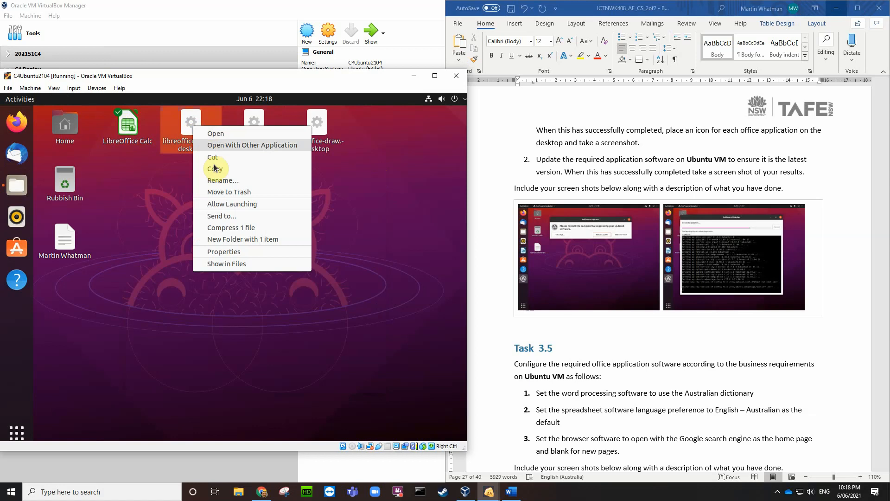
{"action": "left_click", "coordinate": [235, 204]}
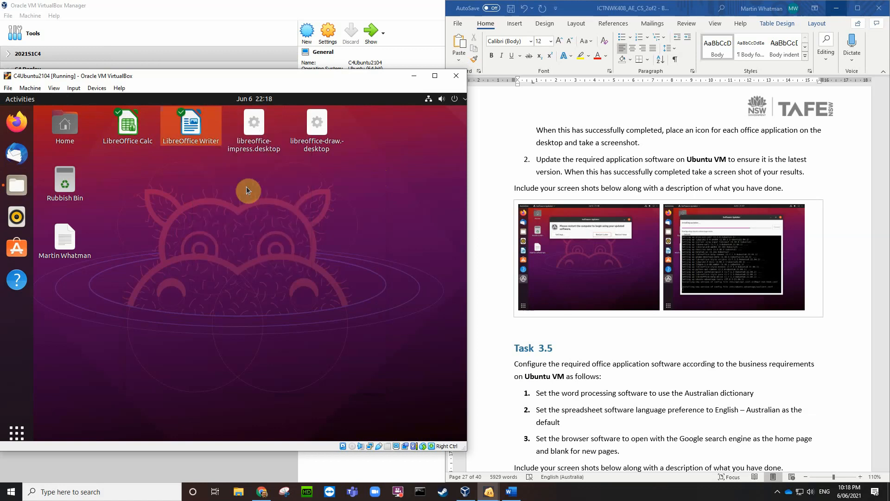
Step: Allow the Impress .desktop file to run as a program and trust it to launch
{"action": "right_click", "coordinate": [251, 127]}
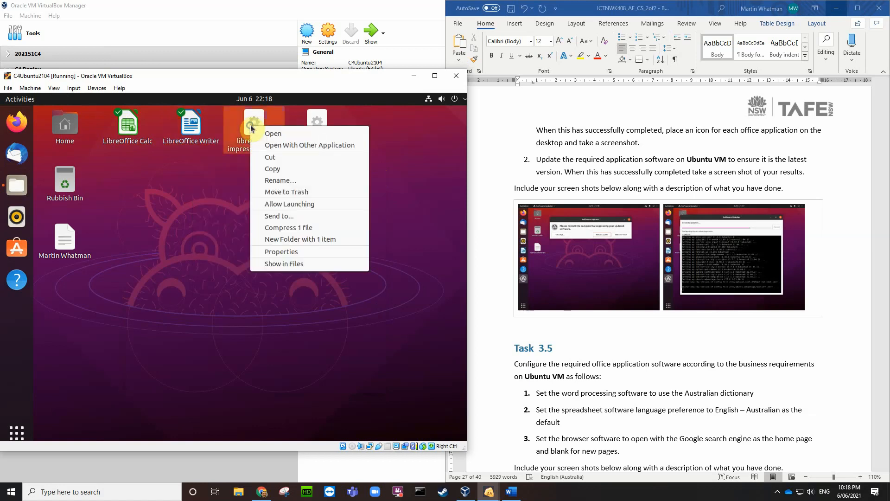
{"action": "left_click", "coordinate": [281, 252]}
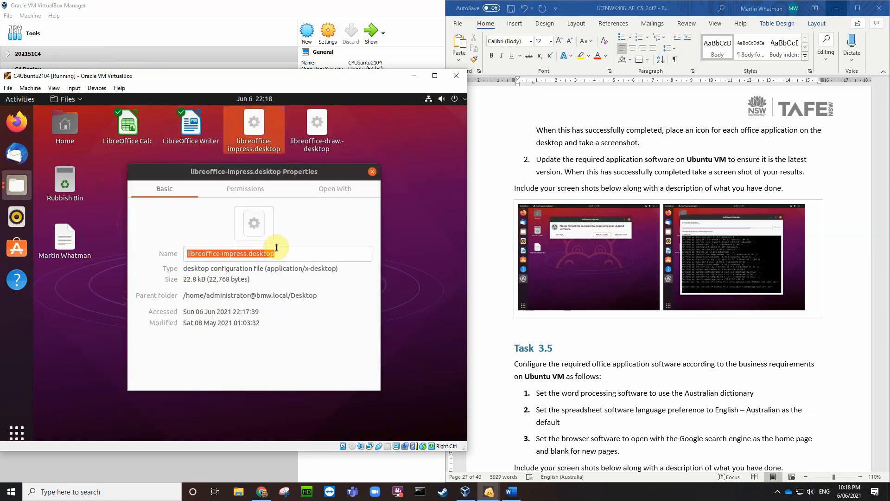
{"action": "left_click", "coordinate": [249, 189]}
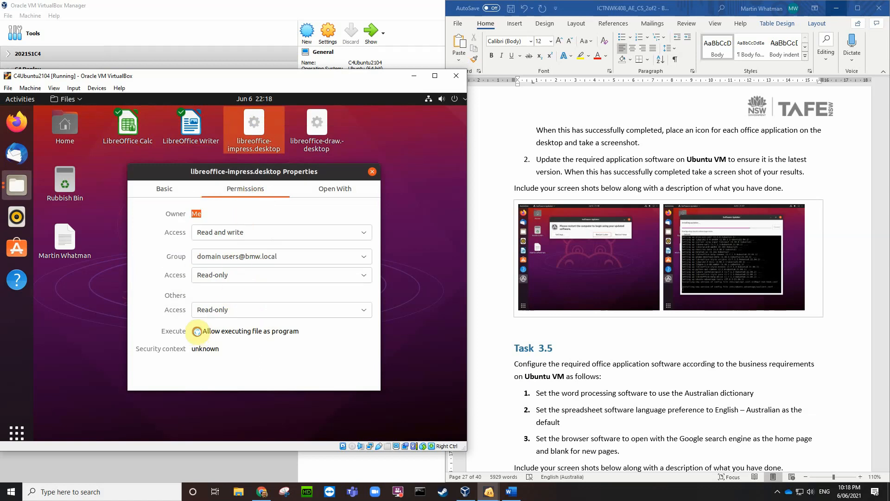
{"action": "left_click", "coordinate": [197, 331]}
{"action": "left_click", "coordinate": [373, 172]}
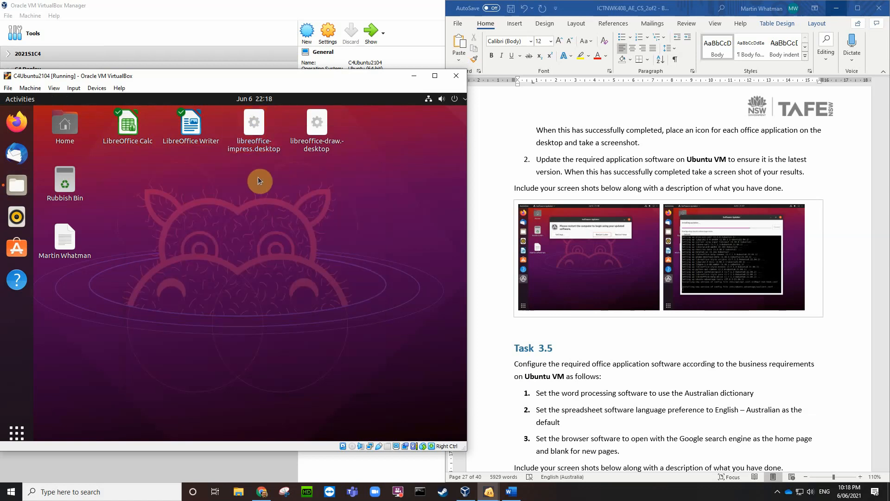
{"action": "right_click", "coordinate": [257, 125]}
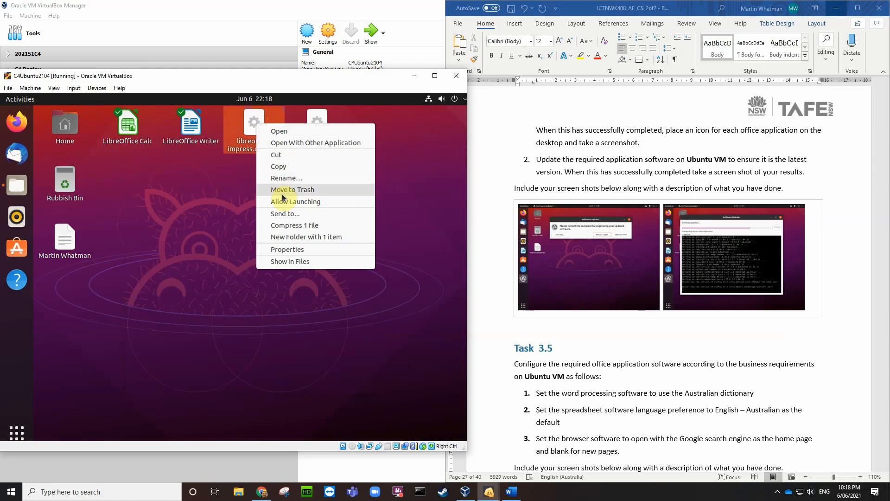
{"action": "left_click", "coordinate": [286, 202]}
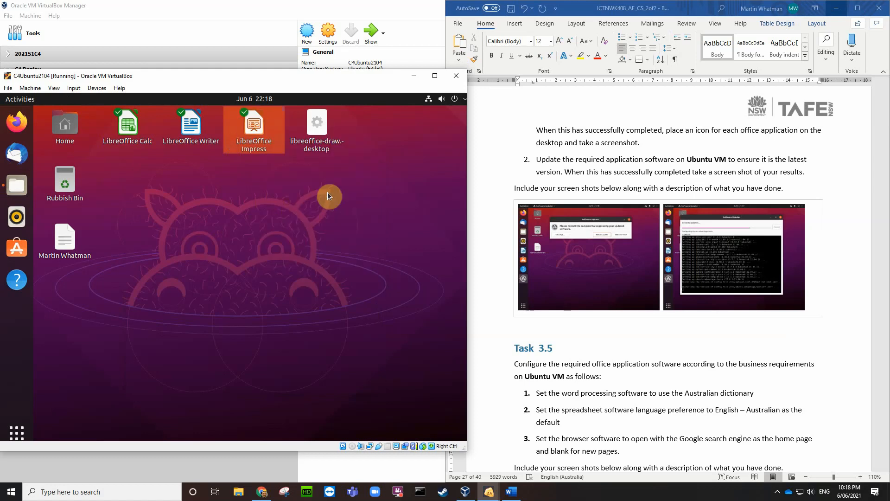
Step: Allow the Draw .desktop file to run as a program and enable Allow Launching
{"action": "right_click", "coordinate": [319, 127]}
{"action": "left_click", "coordinate": [349, 250]}
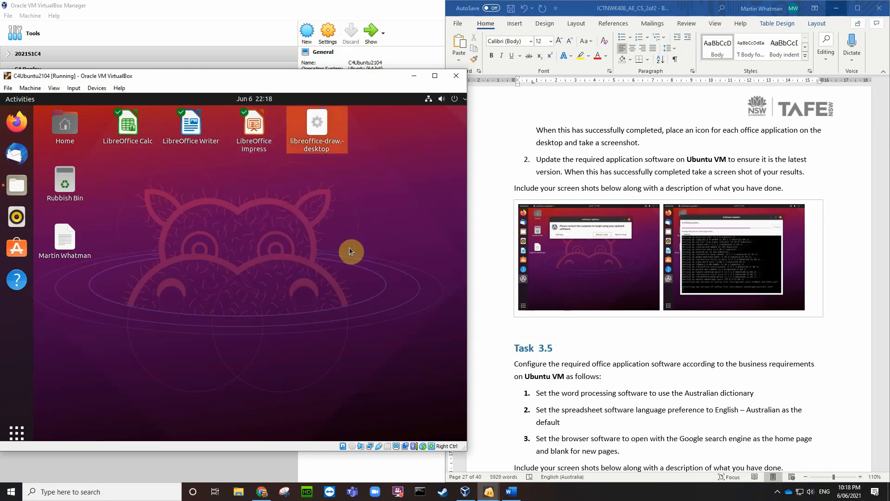
{"action": "left_click", "coordinate": [246, 190]}
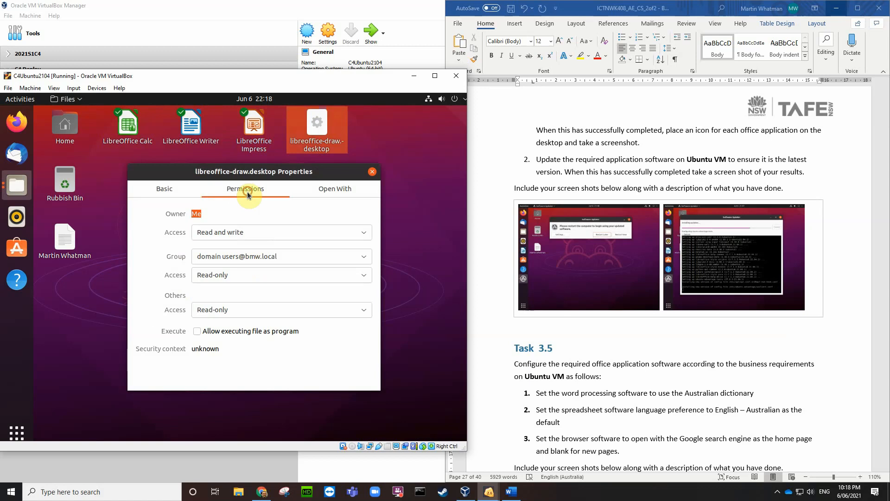
{"action": "left_click", "coordinate": [199, 331]}
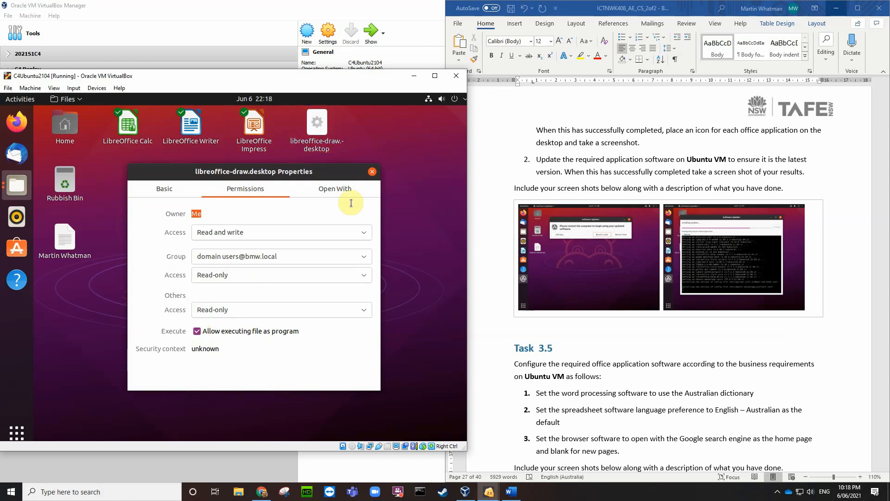
{"action": "left_click", "coordinate": [372, 171]}
{"action": "right_click", "coordinate": [317, 121]}
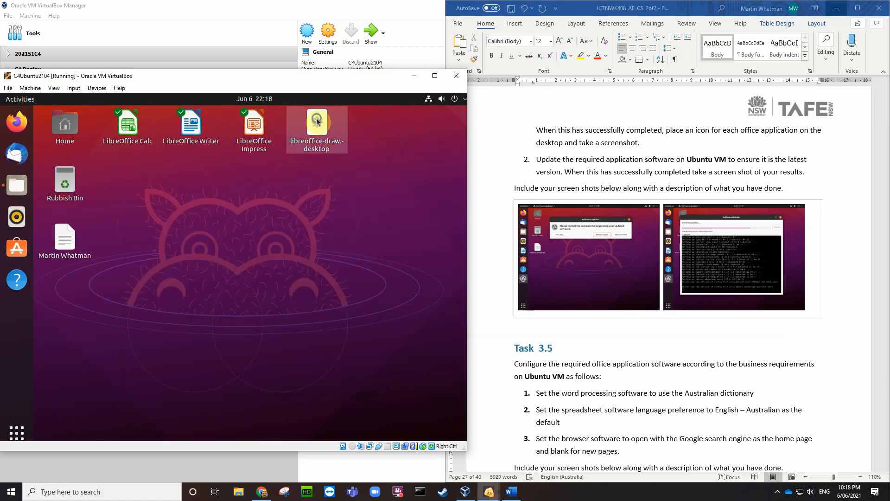
{"action": "left_click", "coordinate": [351, 198]}
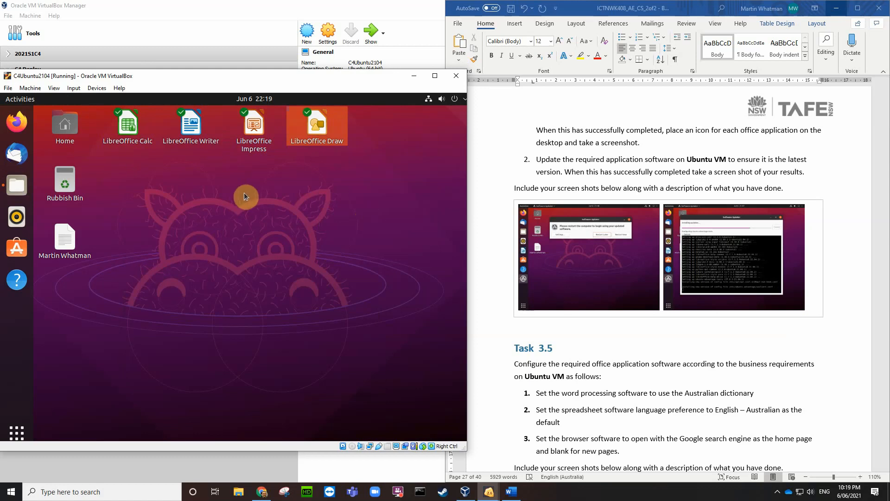
{"action": "left_click", "coordinate": [128, 126]}
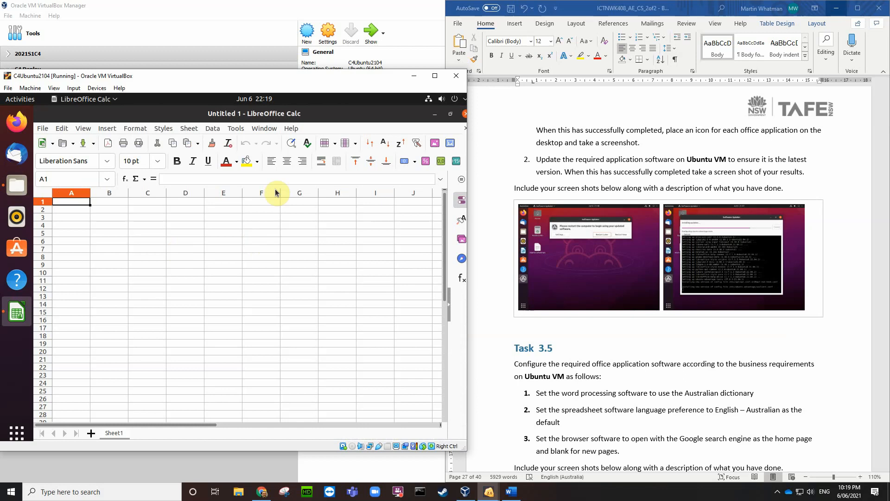
{"action": "left_click", "coordinate": [465, 114]}
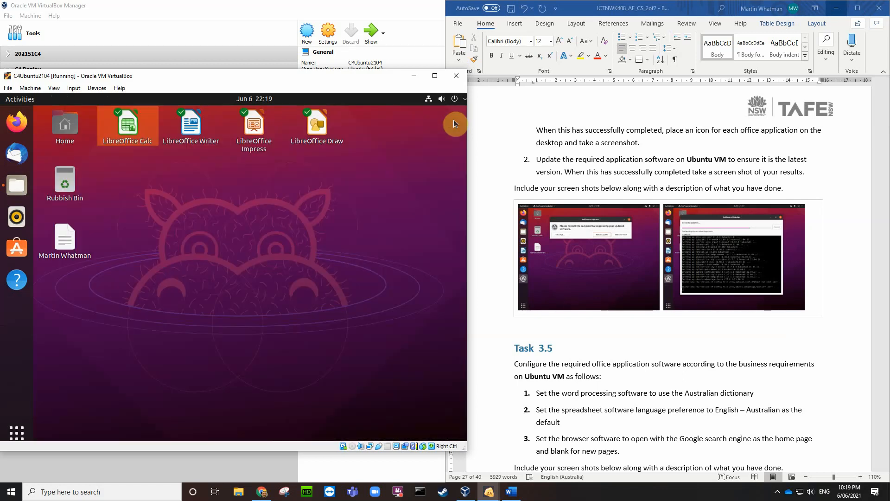
{"action": "left_click", "coordinate": [387, 158]}
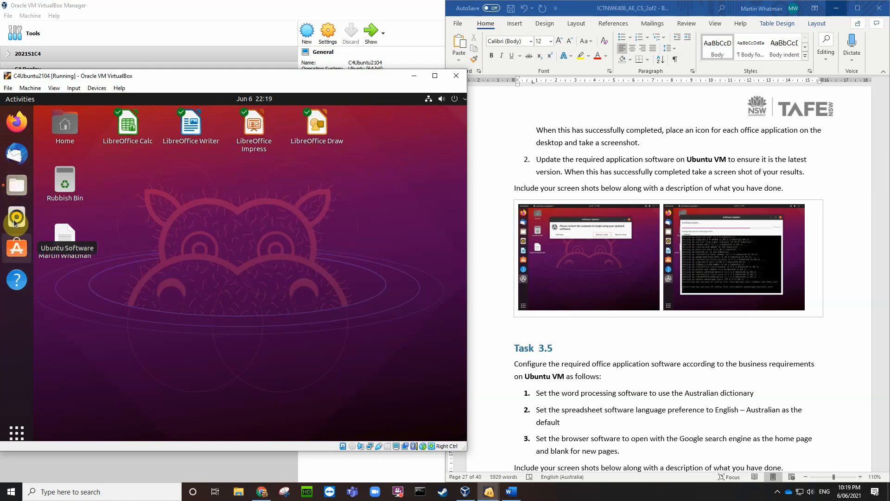
{"action": "left_click", "coordinate": [16, 187]}
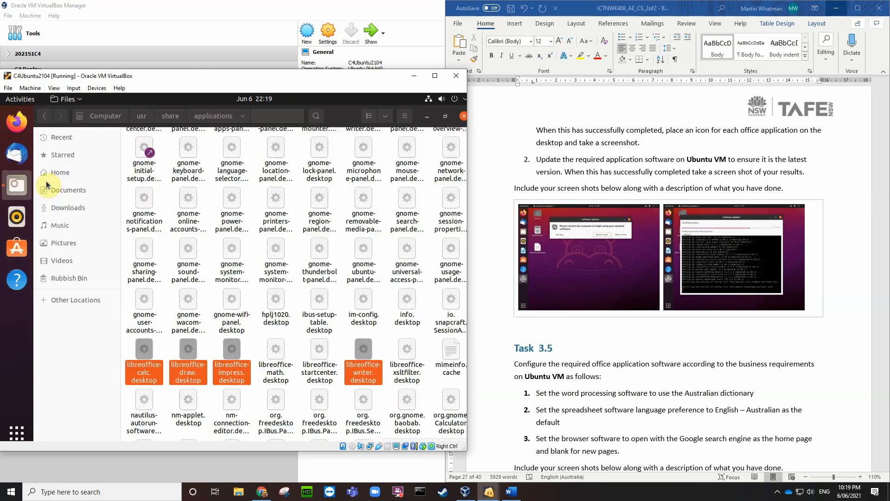
{"action": "left_click", "coordinate": [462, 117]}
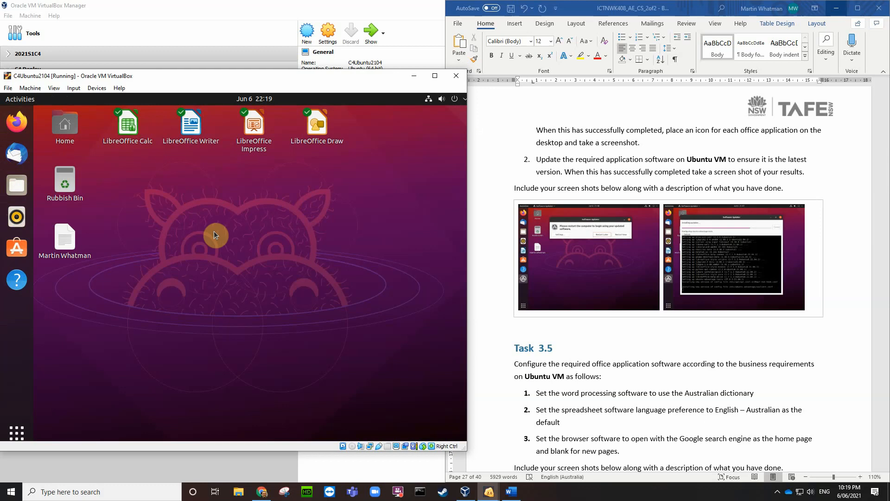
{"action": "left_click", "coordinate": [17, 432]}
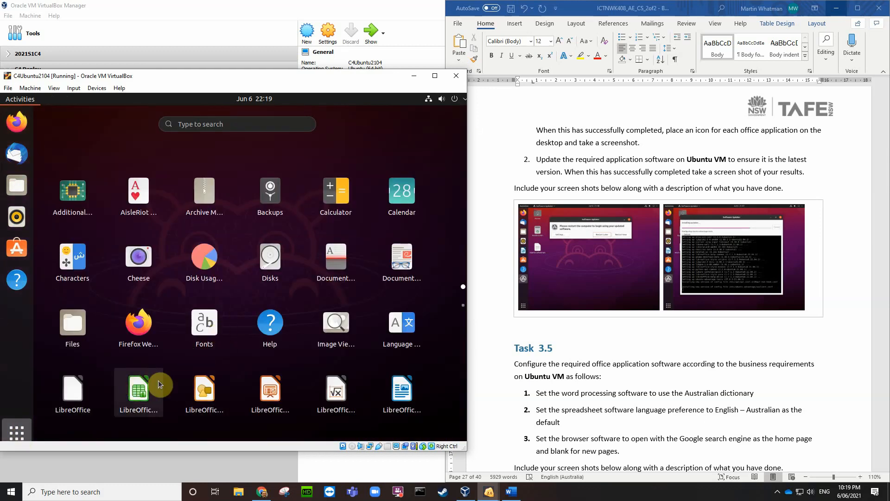
Step: Add Writer, Impress, Draw and Calc to Favorites from the application grid
{"action": "scroll", "coordinate": [167, 377], "scroll_direction": "down", "scroll_amount": 1}
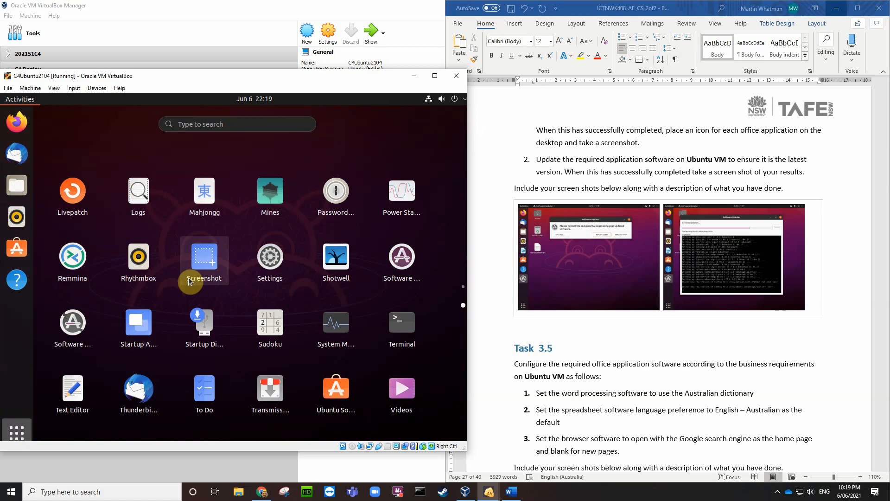
{"action": "scroll", "coordinate": [195, 277], "scroll_direction": "up", "scroll_amount": 1}
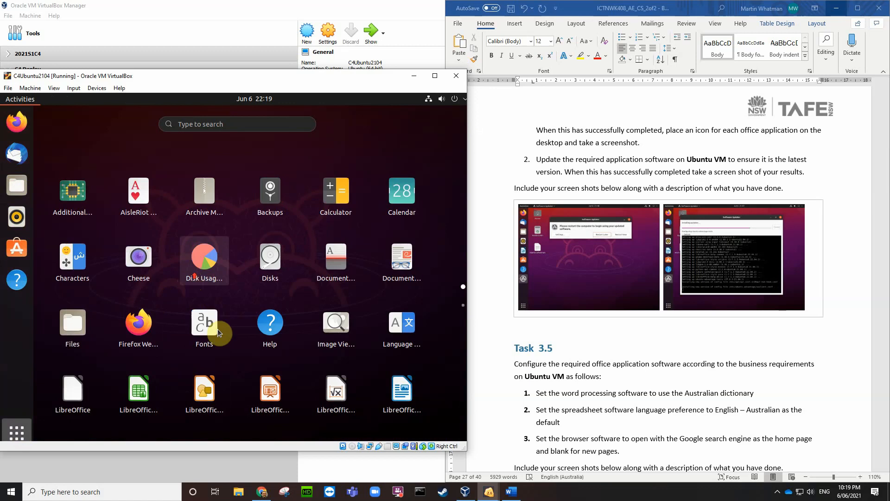
{"action": "right_click", "coordinate": [402, 393]}
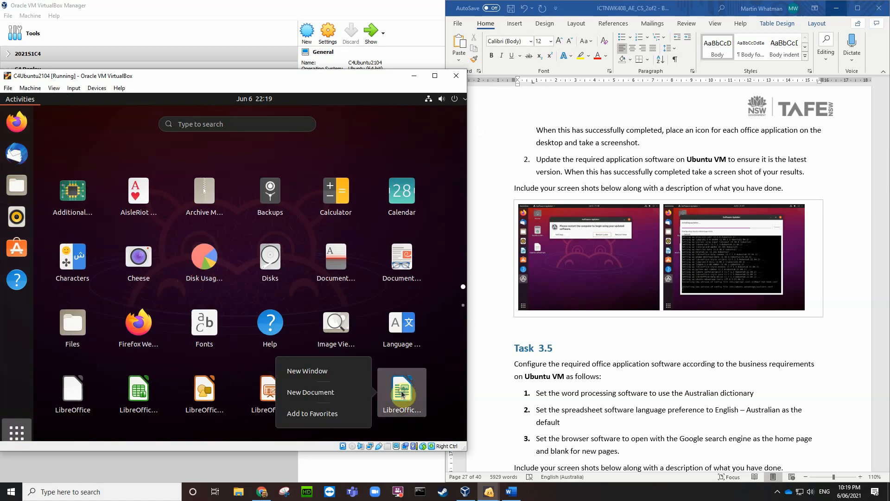
{"action": "left_click", "coordinate": [325, 414]}
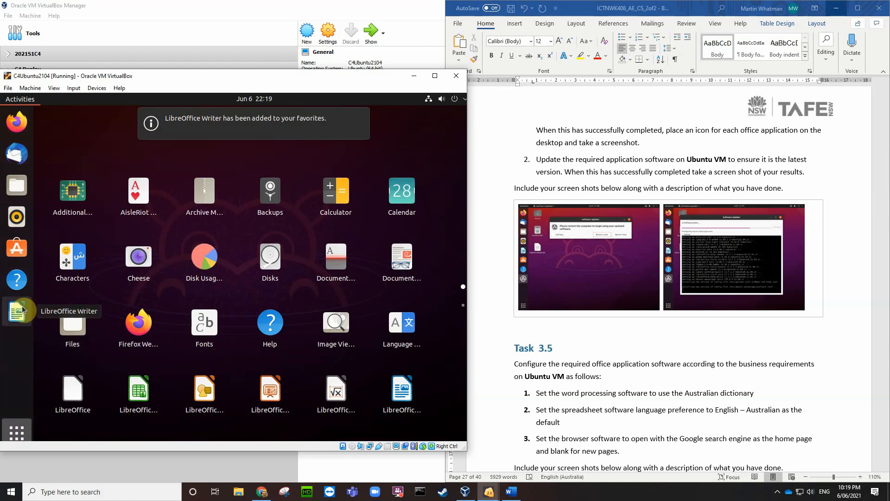
{"action": "right_click", "coordinate": [270, 394]}
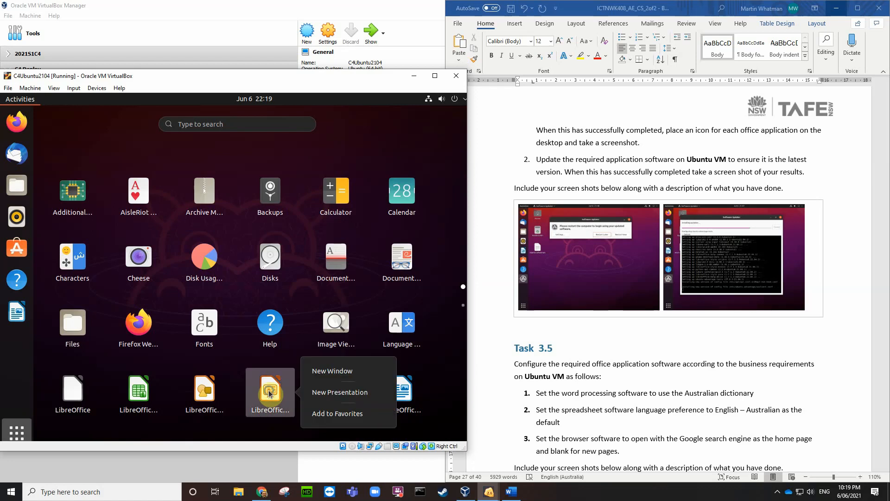
{"action": "left_click", "coordinate": [338, 413]}
{"action": "right_click", "coordinate": [205, 392]}
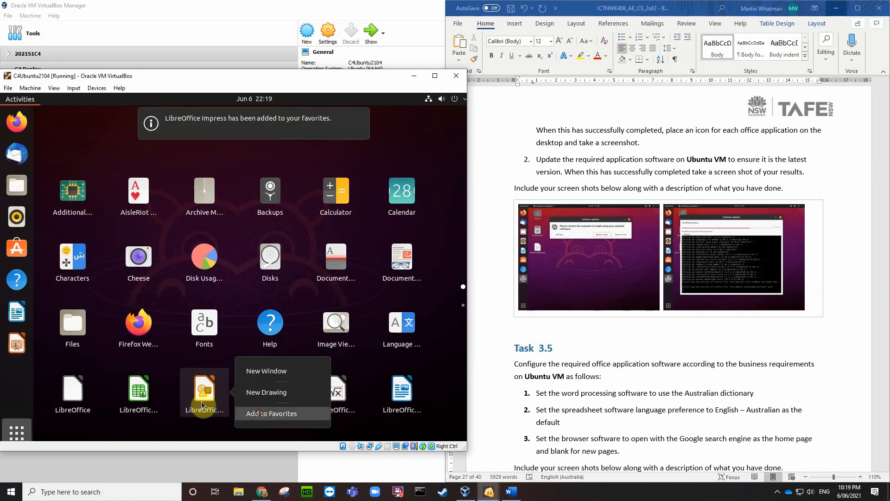
{"action": "left_click", "coordinate": [255, 414]}
{"action": "right_click", "coordinate": [139, 392]}
{"action": "left_click", "coordinate": [195, 417]}
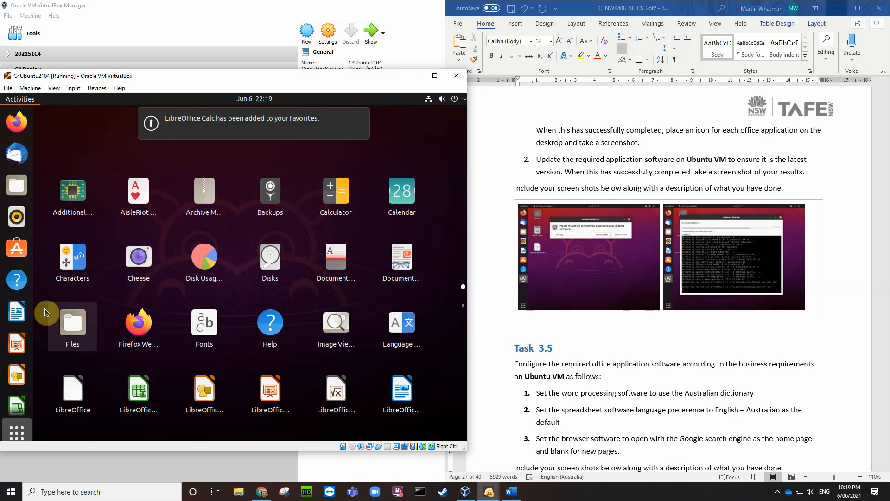
Step: Reorder the dock so Writer, Impress, Draw and Calc sit below Files, followed by Rhythmbox
{"action": "left_click_drag", "start_coordinate": [16, 312], "coordinate": [15, 216]}
{"action": "left_click_drag", "start_coordinate": [17, 344], "coordinate": [21, 245]}
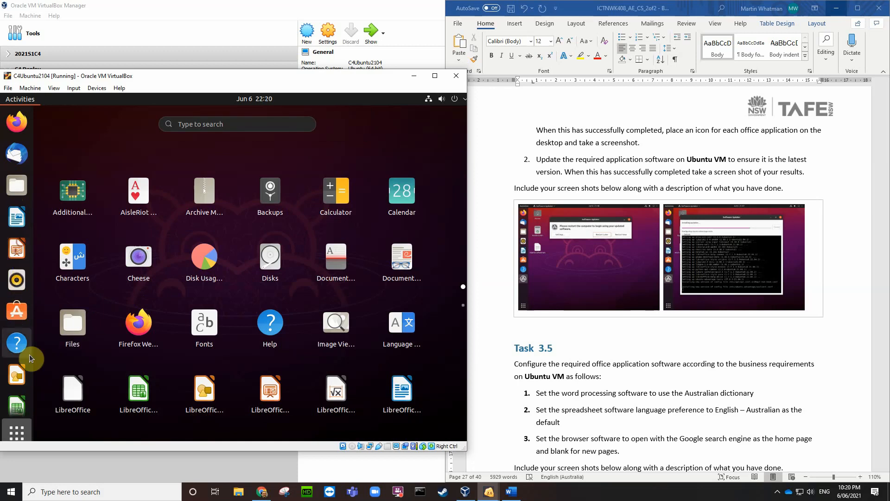
{"action": "left_click_drag", "start_coordinate": [17, 386], "coordinate": [21, 273]}
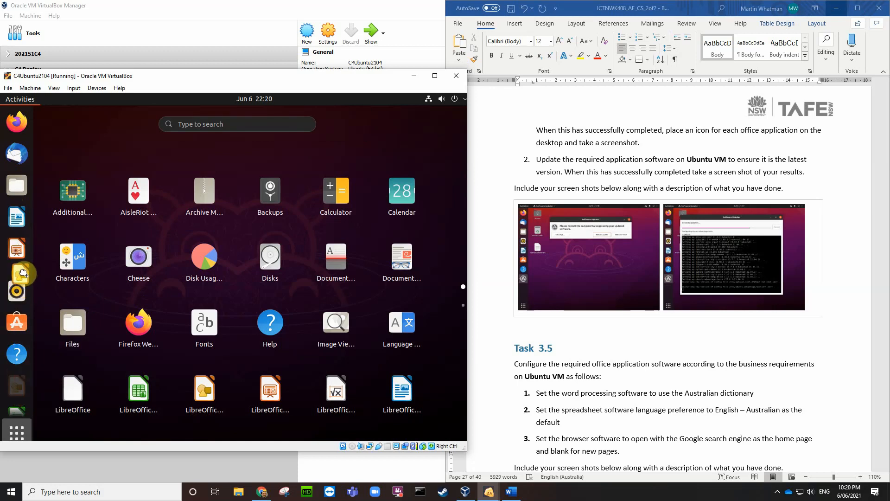
{"action": "left_click_drag", "start_coordinate": [17, 401], "coordinate": [21, 298]}
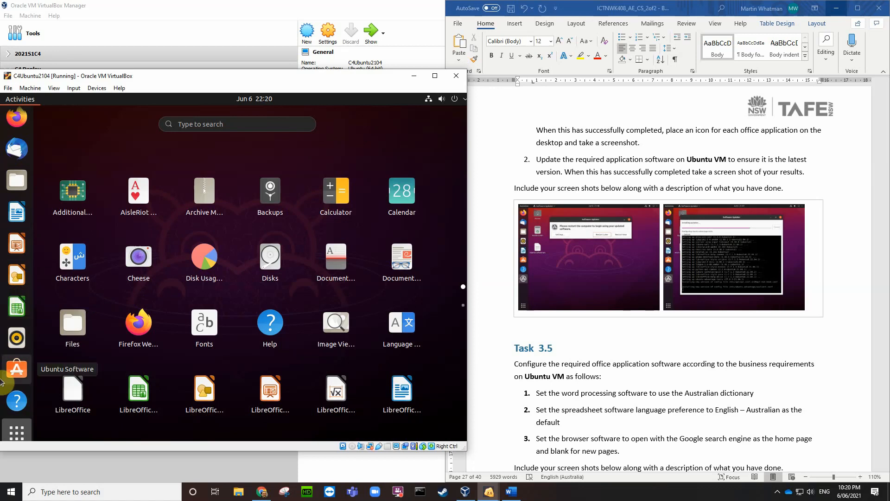
{"action": "left_click_drag", "start_coordinate": [18, 395], "coordinate": [20, 394]}
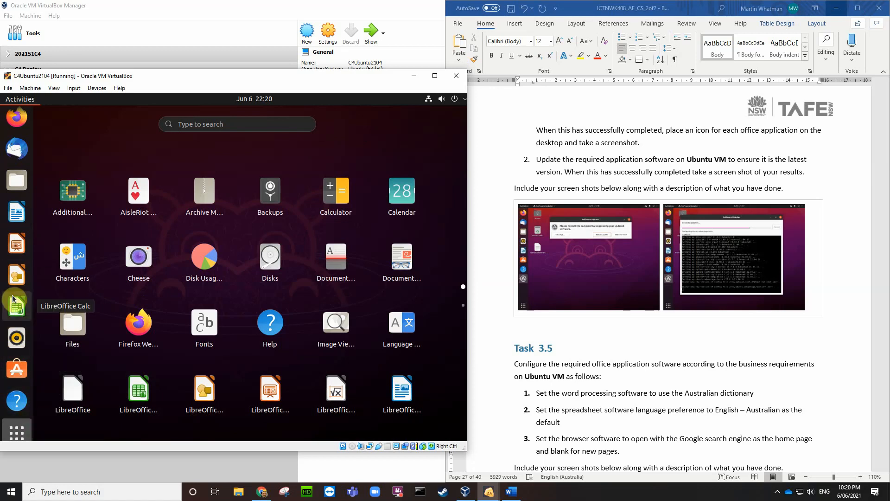
{"action": "mouse_move", "coordinate": [16, 338]}
{"action": "left_mouse_down"}
{"action": "mouse_move", "coordinate": [16, 249]}
{"action": "mouse_move", "coordinate": [17, 337]}
{"action": "left_mouse_up"}
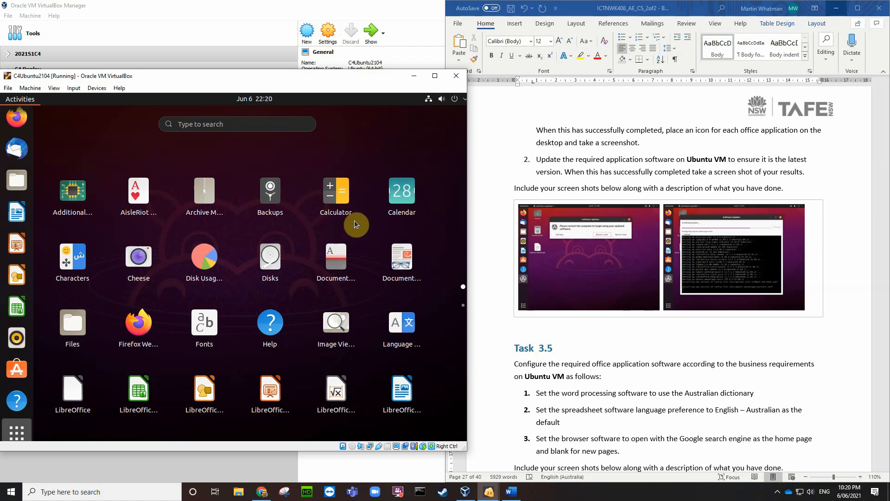
Step: Add Calculator and Calendar to Favorites and return to the desktop
{"action": "right_click", "coordinate": [337, 192]}
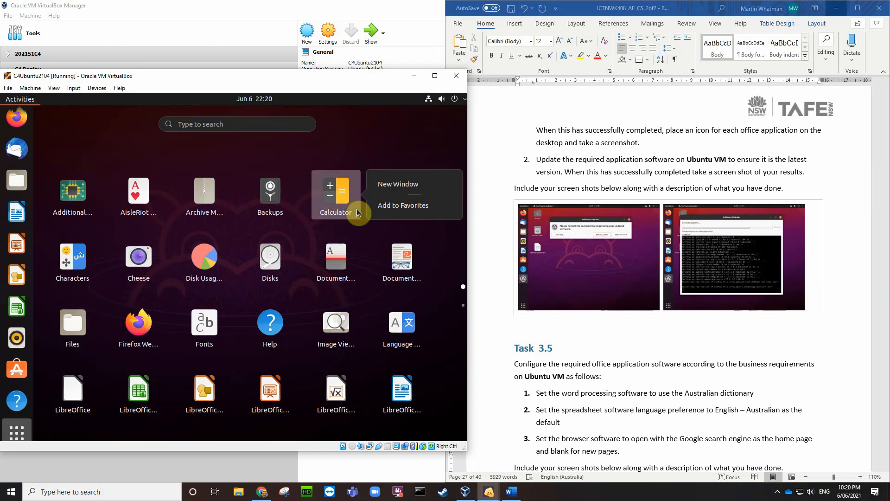
{"action": "left_click", "coordinate": [393, 205]}
{"action": "right_click", "coordinate": [401, 201]}
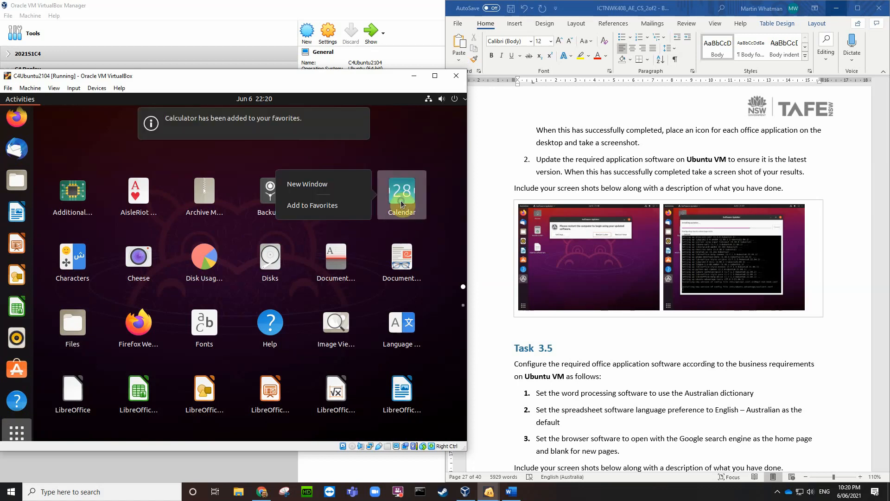
{"action": "left_click", "coordinate": [332, 207]}
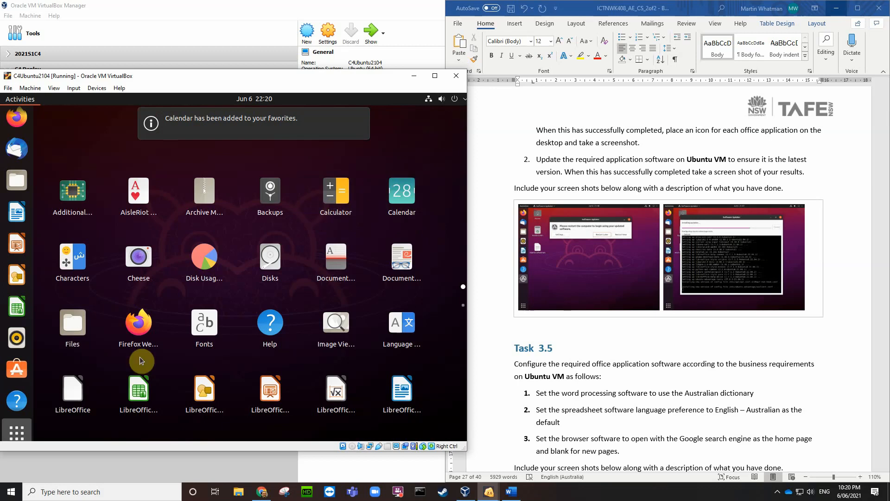
{"action": "left_click", "coordinate": [16, 431]}
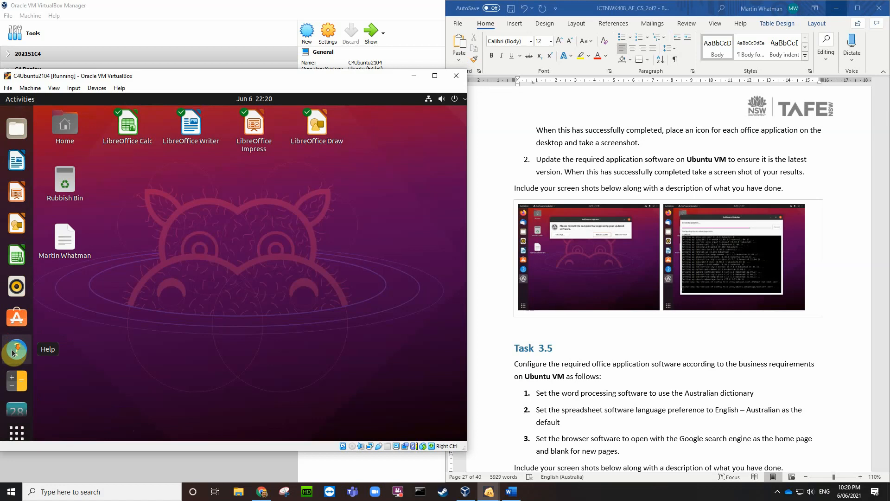
Step: Check the pinned dock icons and launch LibreOffice Draw from its dock shortcut
{"action": "scroll", "coordinate": [14, 353], "scroll_direction": "down", "scroll_amount": 3}
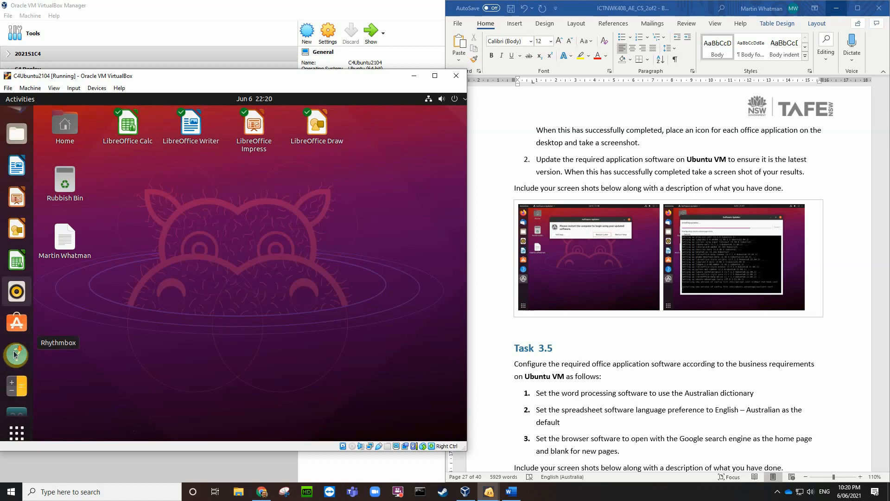
{"action": "scroll", "coordinate": [15, 357], "scroll_direction": "up", "scroll_amount": 3}
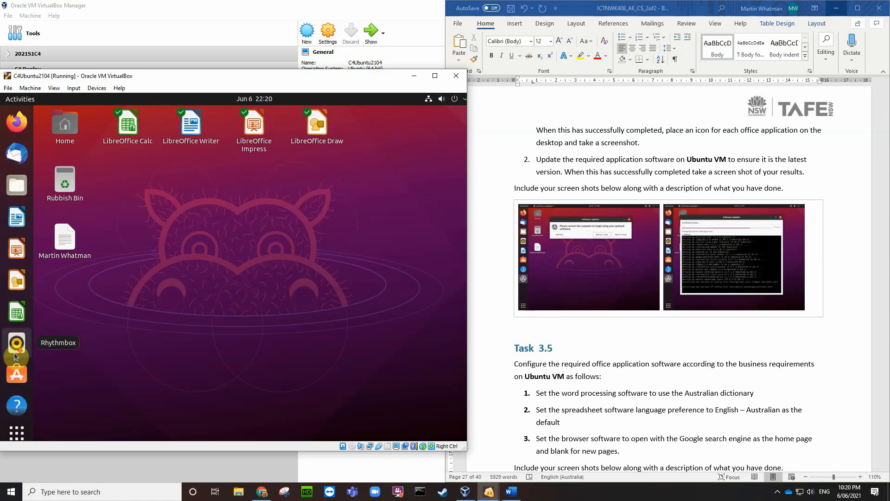
{"action": "scroll", "coordinate": [15, 357], "scroll_direction": "down", "scroll_amount": 3}
{"action": "scroll", "coordinate": [15, 358], "scroll_direction": "up", "scroll_amount": 3}
{"action": "scroll", "coordinate": [15, 357], "scroll_direction": "down", "scroll_amount": 3}
{"action": "scroll", "coordinate": [15, 356], "scroll_direction": "up", "scroll_amount": 3}
{"action": "scroll", "coordinate": [15, 356], "scroll_direction": "down", "scroll_amount": 3}
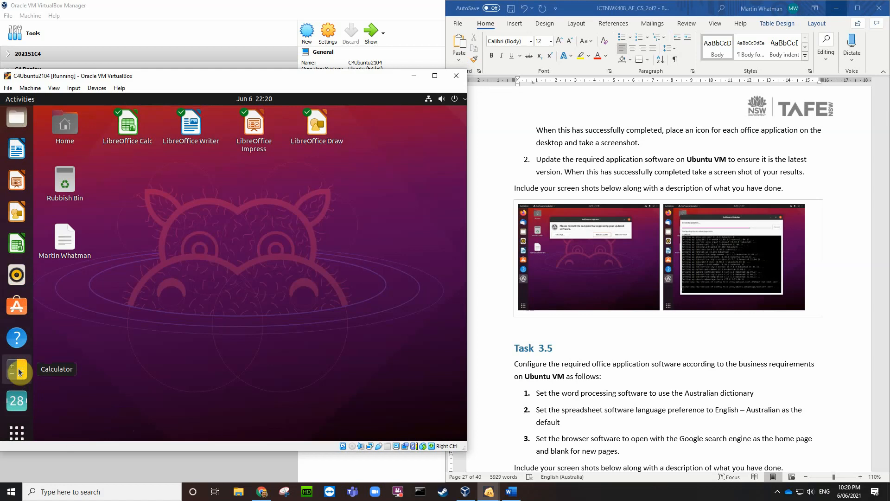
{"action": "scroll", "coordinate": [18, 366], "scroll_direction": "up", "scroll_amount": 3}
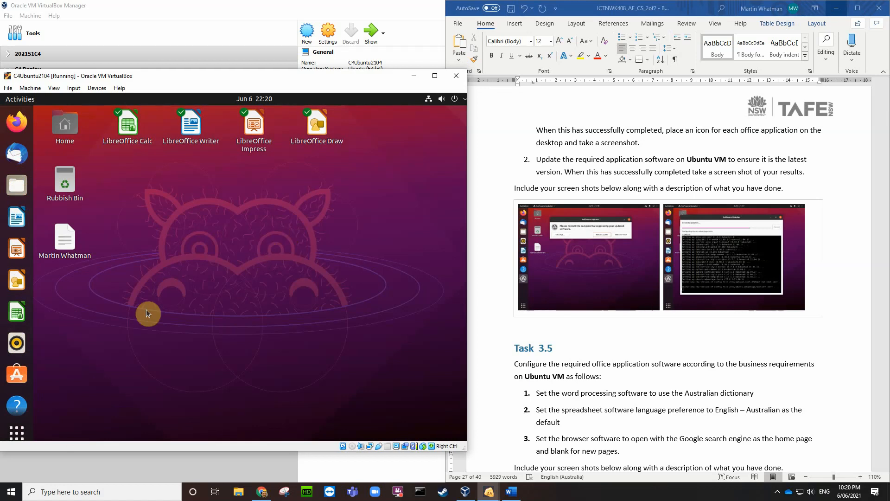
{"action": "left_click", "coordinate": [14, 287]}
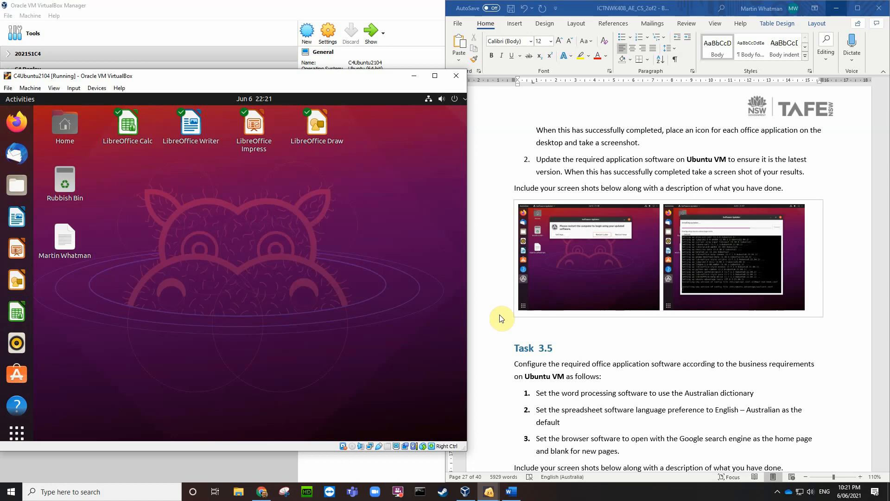
{"action": "scroll", "coordinate": [732, 366], "scroll_direction": "down", "scroll_amount": 3}
{"action": "scroll", "coordinate": [732, 363], "scroll_direction": "down", "scroll_amount": 2}
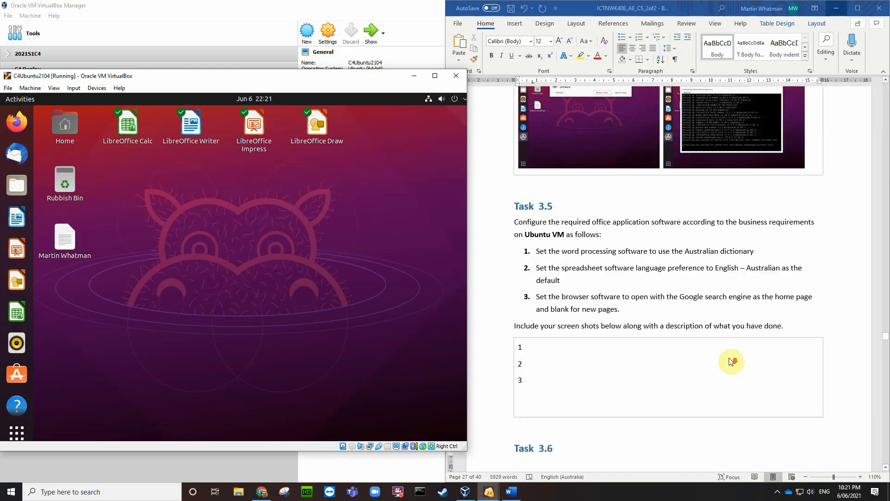
{"action": "scroll", "coordinate": [714, 329], "scroll_direction": "up", "scroll_amount": 4}
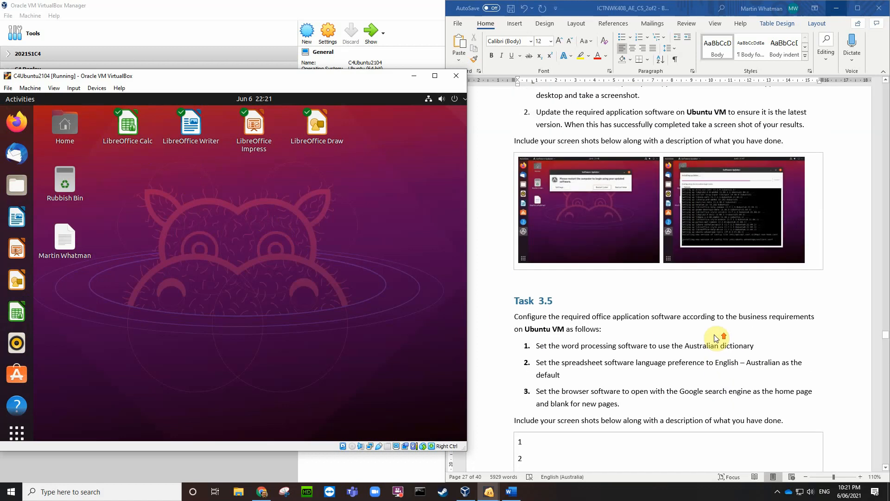
{"action": "scroll", "coordinate": [616, 258], "scroll_direction": "up", "scroll_amount": 2}
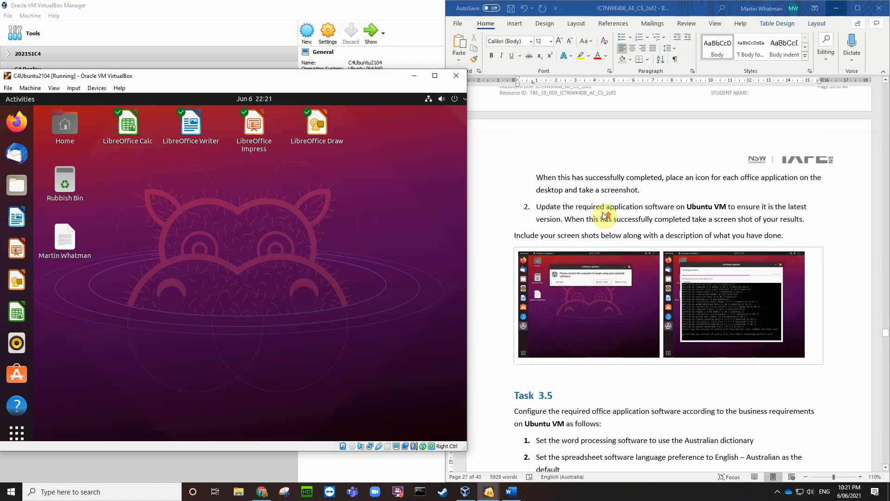
{"action": "scroll", "coordinate": [603, 215], "scroll_direction": "up", "scroll_amount": 2}
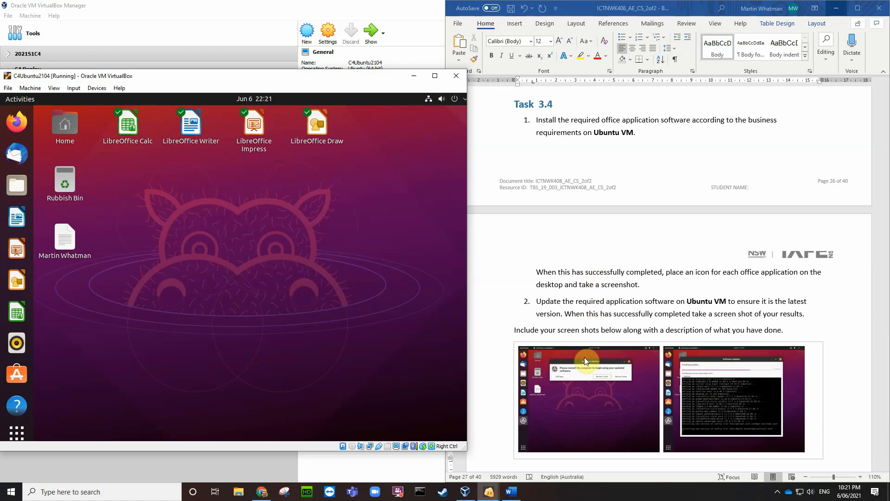
{"action": "left_click", "coordinate": [812, 437]}
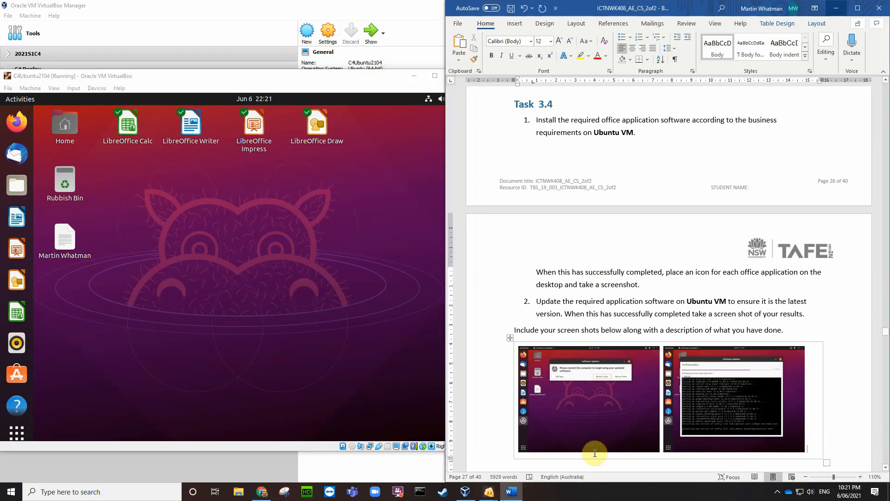
{"action": "left_click", "coordinate": [521, 446]}
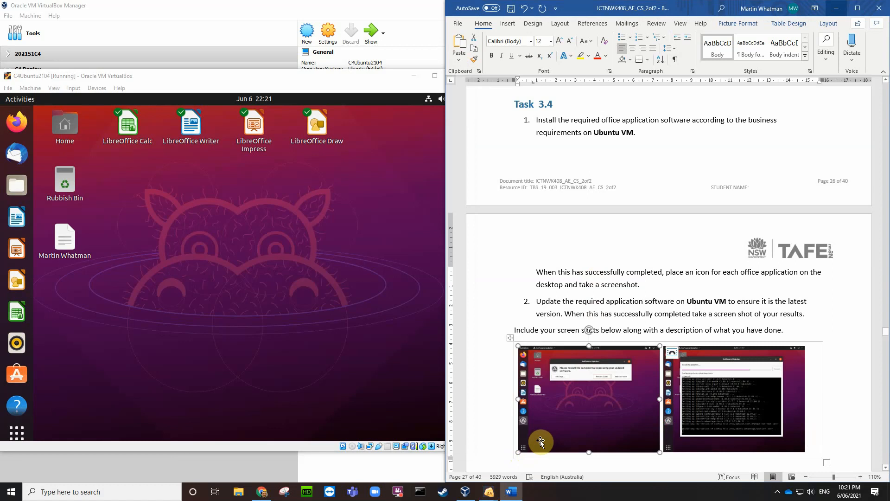
{"action": "left_click", "coordinate": [812, 443]}
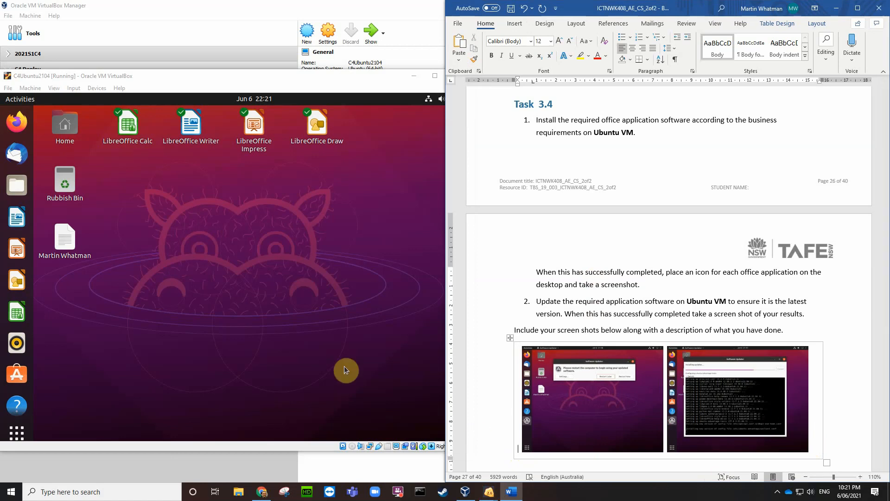
{"action": "key", "text": "ctrl+e"}
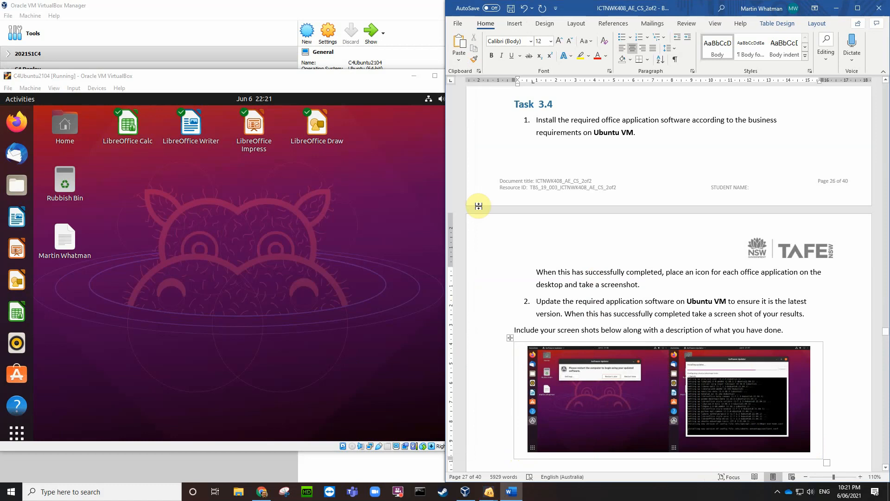
{"action": "left_click", "coordinate": [528, 15]}
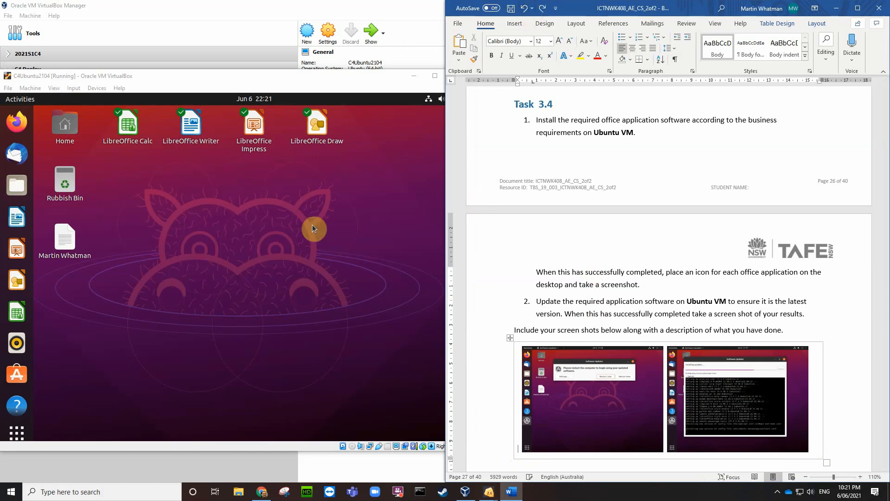
{"action": "left_click", "coordinate": [296, 307]}
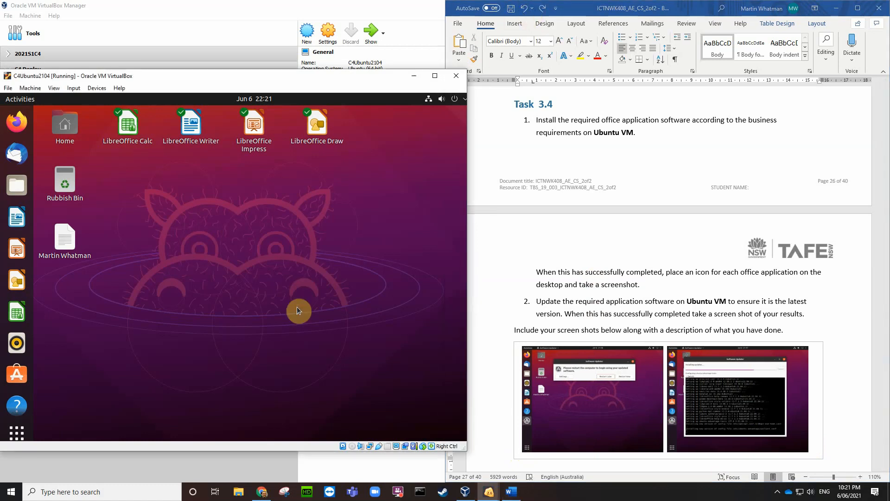
Step: Save a screenshot of the VM display to the Desktop
{"action": "key", "text": "ctrl+e"}
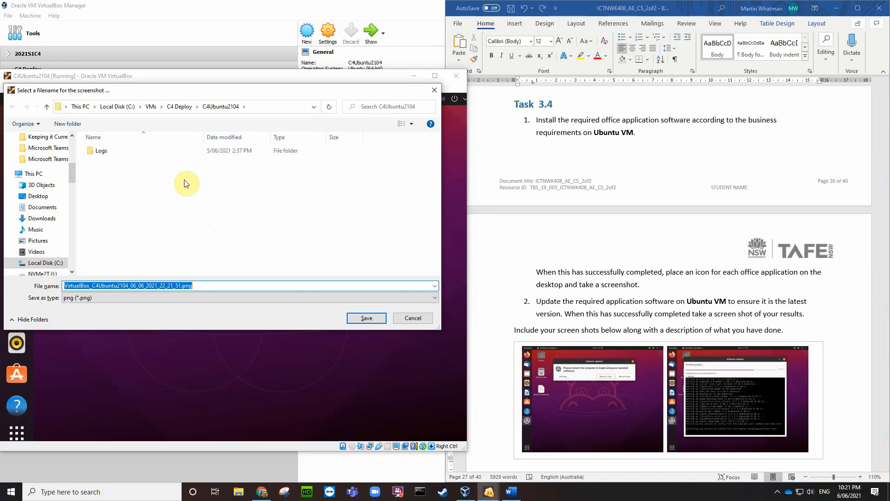
{"action": "left_click", "coordinate": [44, 199]}
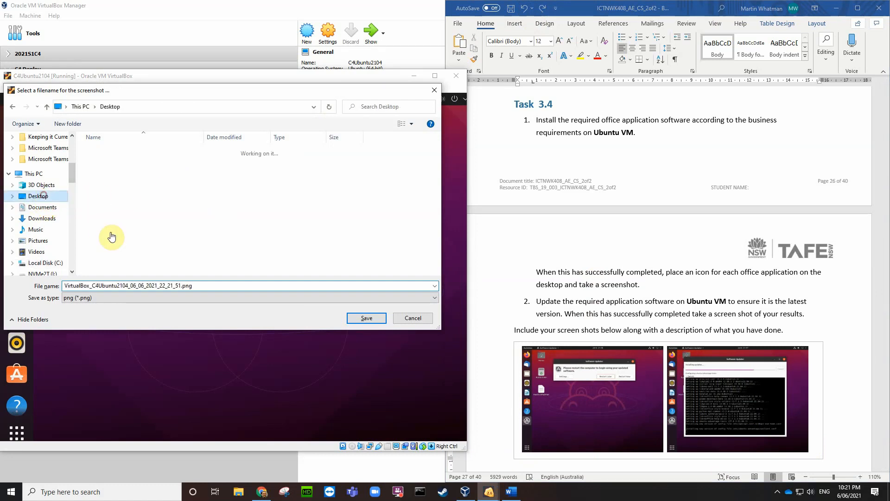
{"action": "left_click", "coordinate": [368, 320]}
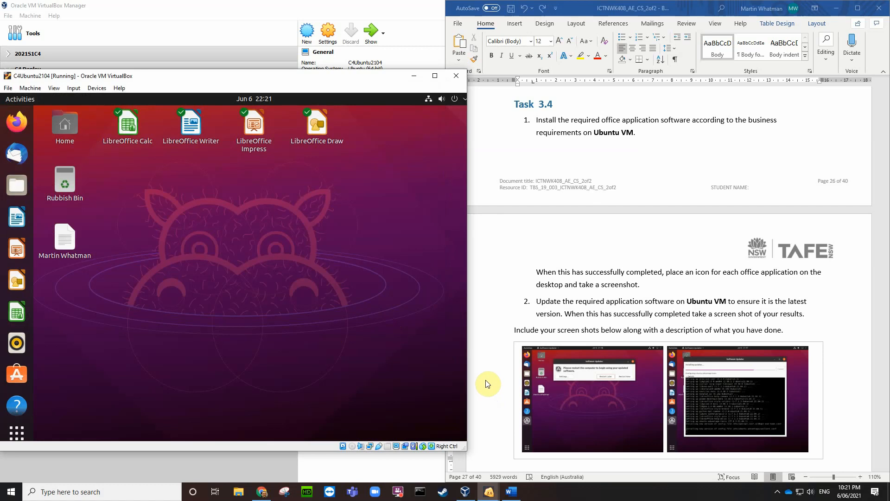
Step: Insert the newest VirtualBox screenshot from the Desktop into Word's answer table and shrink it to fit
{"action": "left_click", "coordinate": [518, 452]}
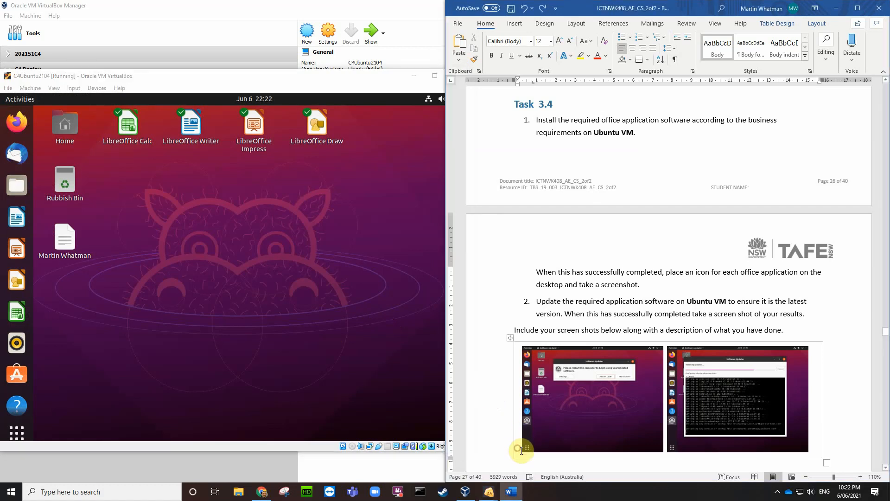
{"action": "left_click", "coordinate": [514, 23]}
{"action": "left_click", "coordinate": [511, 51]}
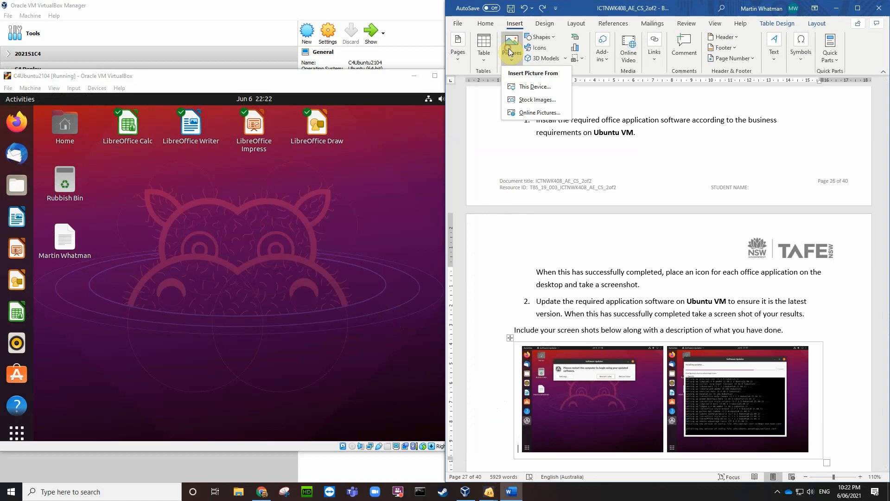
{"action": "left_click", "coordinate": [526, 87]}
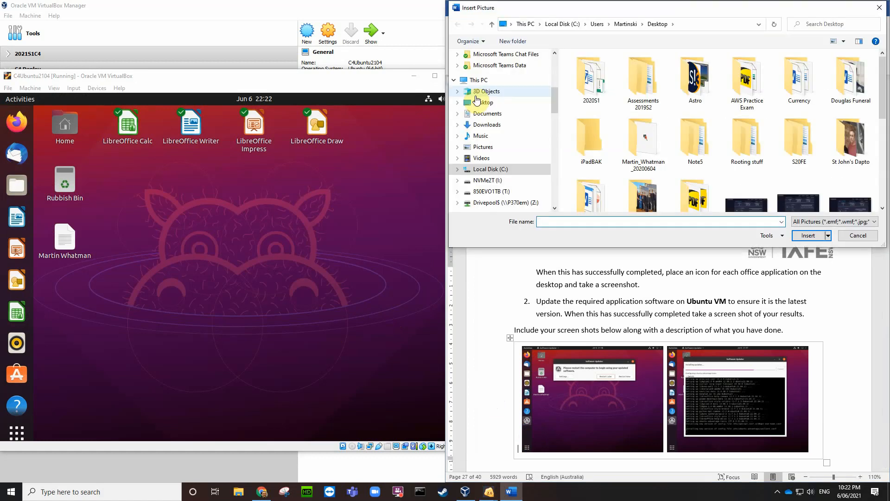
{"action": "left_click", "coordinate": [488, 106]}
{"action": "left_click", "coordinate": [488, 107]}
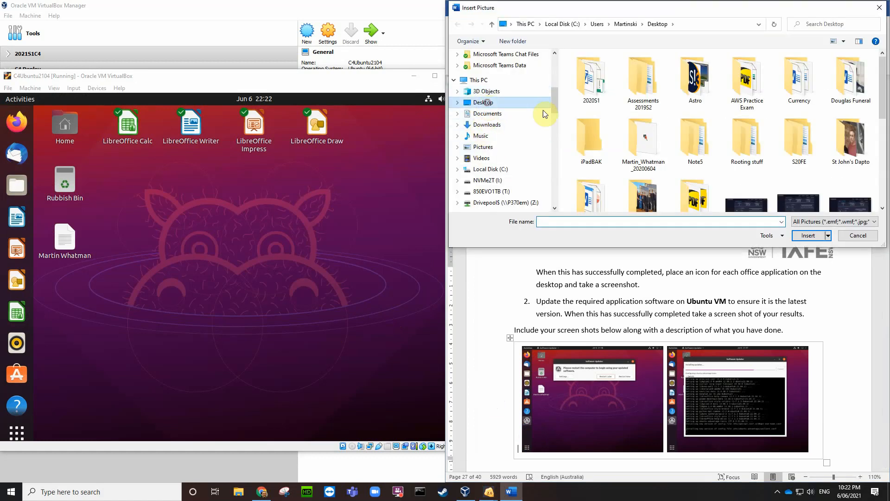
{"action": "scroll", "coordinate": [806, 134], "scroll_direction": "down", "scroll_amount": 6}
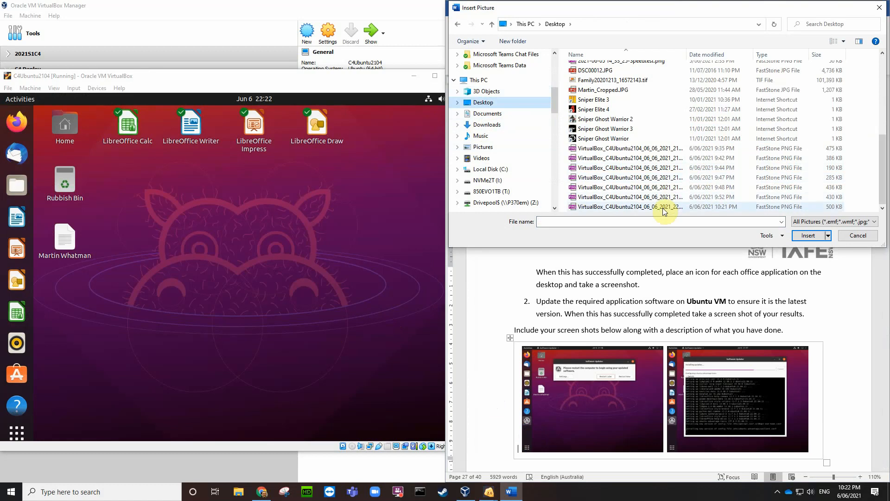
{"action": "left_click", "coordinate": [721, 207]}
{"action": "left_click", "coordinate": [807, 235]}
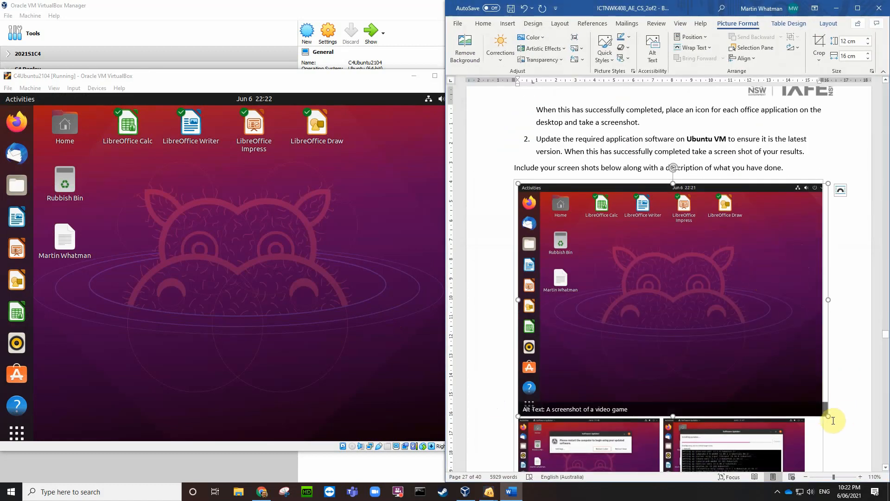
{"action": "left_click_drag", "start_coordinate": [829, 416], "coordinate": [803, 397]}
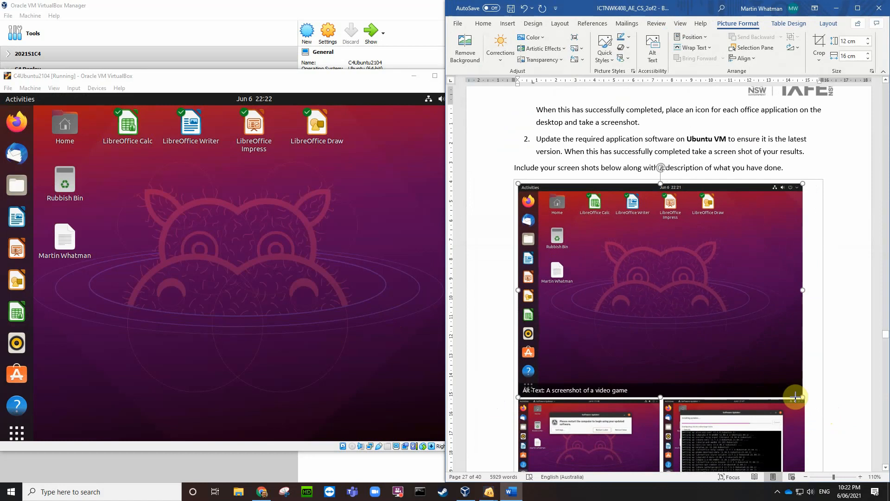
{"action": "left_click", "coordinate": [814, 391]}
{"action": "scroll", "coordinate": [816, 393], "scroll_direction": "down", "scroll_amount": 8}
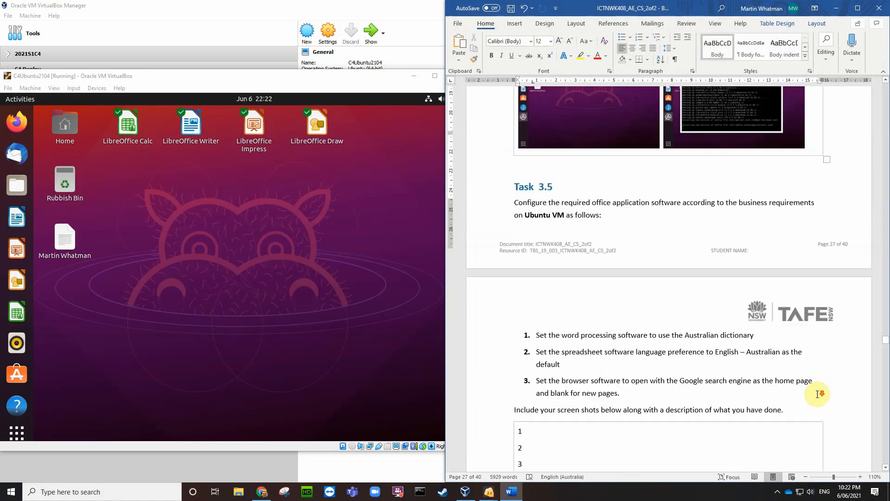
{"action": "scroll", "coordinate": [817, 393], "scroll_direction": "up", "scroll_amount": 3}
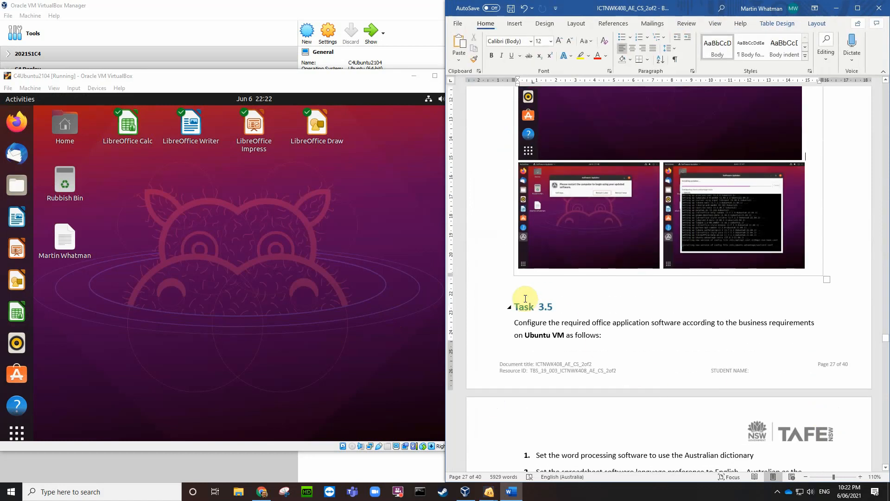
Step: Add a page break before the Task 3.5 heading and save the assessment document
{"action": "left_click", "coordinate": [520, 285]}
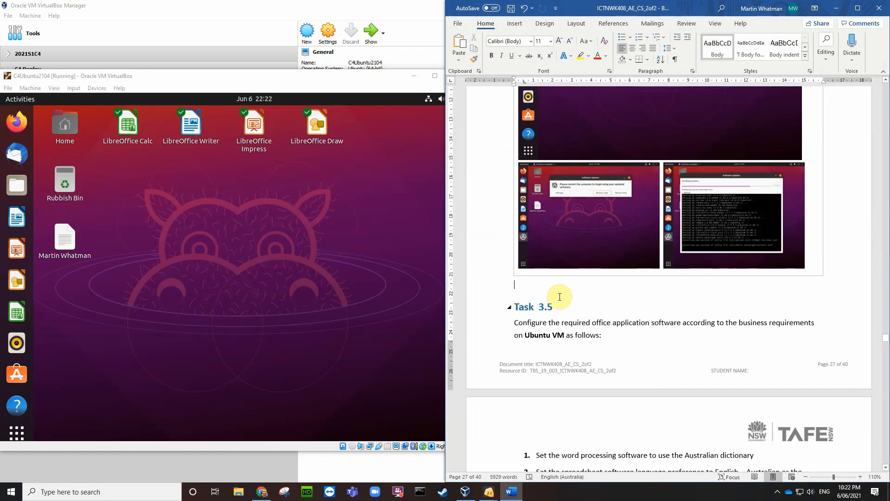
{"action": "key", "text": "Down"}
{"action": "key", "text": "ctrl+Return"}
{"action": "scroll", "coordinate": [618, 309], "scroll_direction": "down", "scroll_amount": 3}
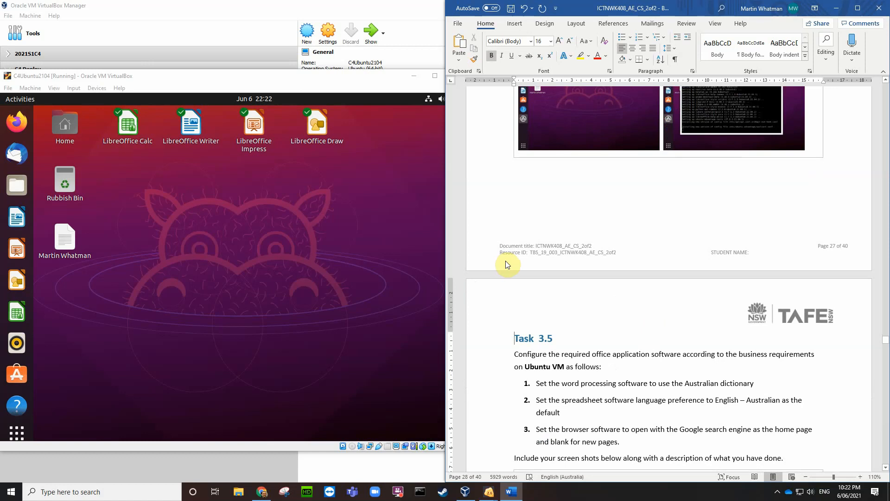
{"action": "left_click", "coordinate": [511, 8]}
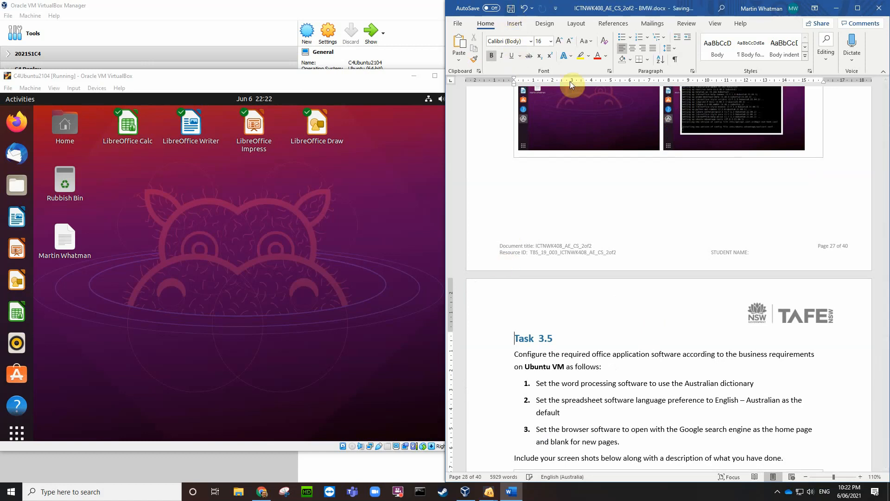
{"action": "left_click", "coordinate": [317, 198]}
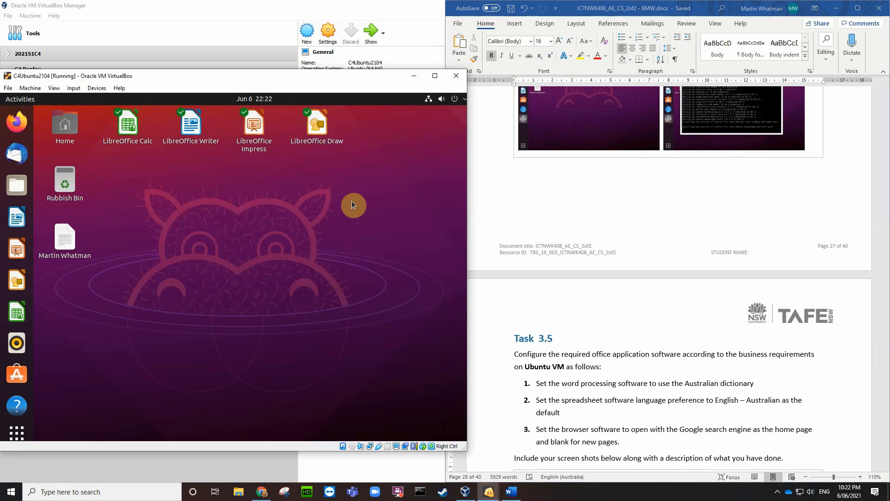
Step: Launch LibreOffice Writer from its desktop shortcut, opening a blank Untitled 1 document
{"action": "scroll", "coordinate": [640, 344], "scroll_direction": "down", "scroll_amount": 4}
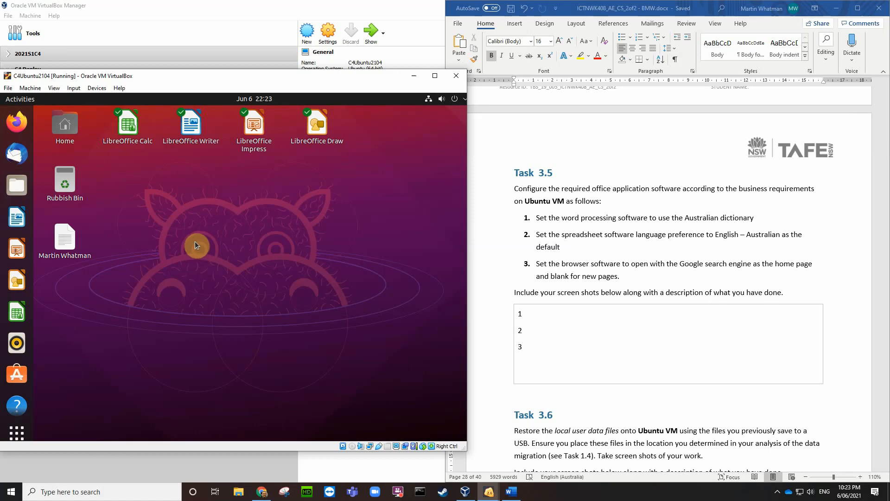
{"action": "left_click", "coordinate": [189, 132]}
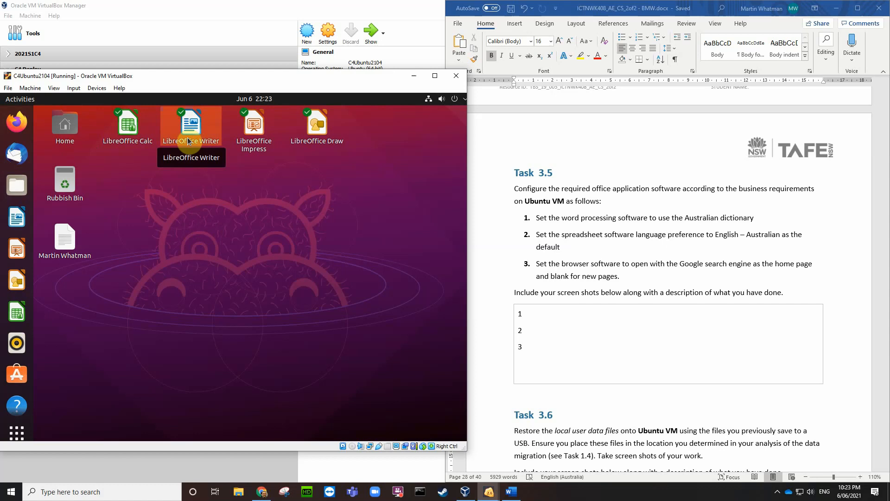
{"action": "double_click", "coordinate": [188, 141]}
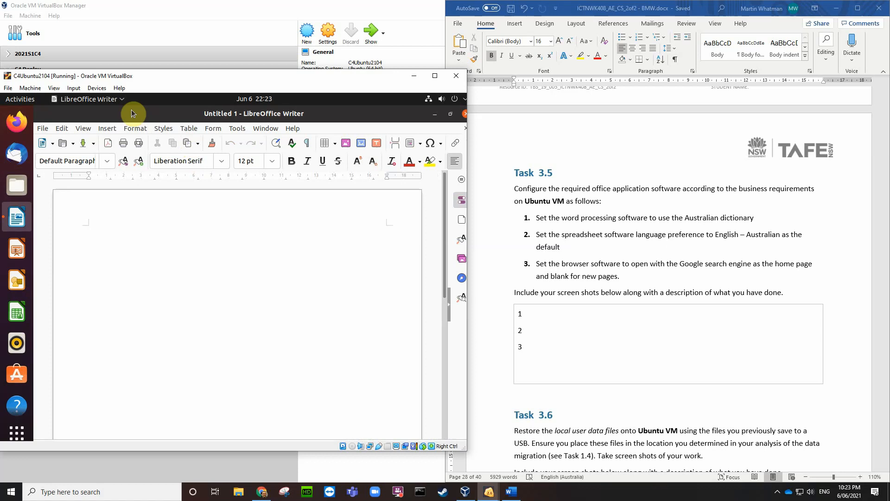
Step: Open Writer's Options at the Language Settings > Languages page
{"action": "left_click", "coordinate": [64, 129]}
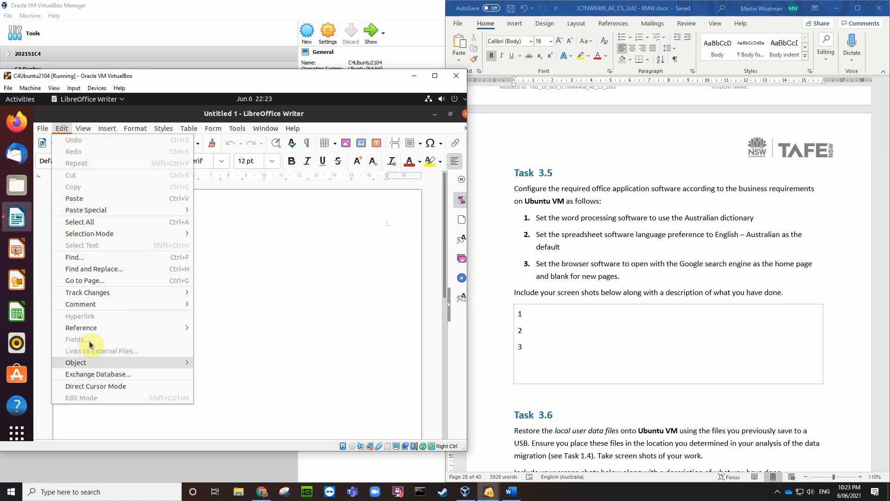
{"action": "left_click", "coordinate": [188, 129]}
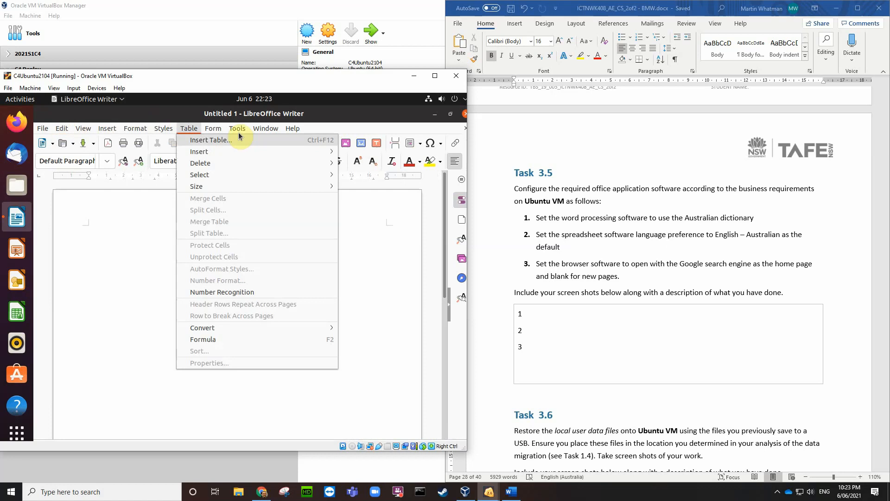
{"action": "mouse_move", "coordinate": [238, 132]}
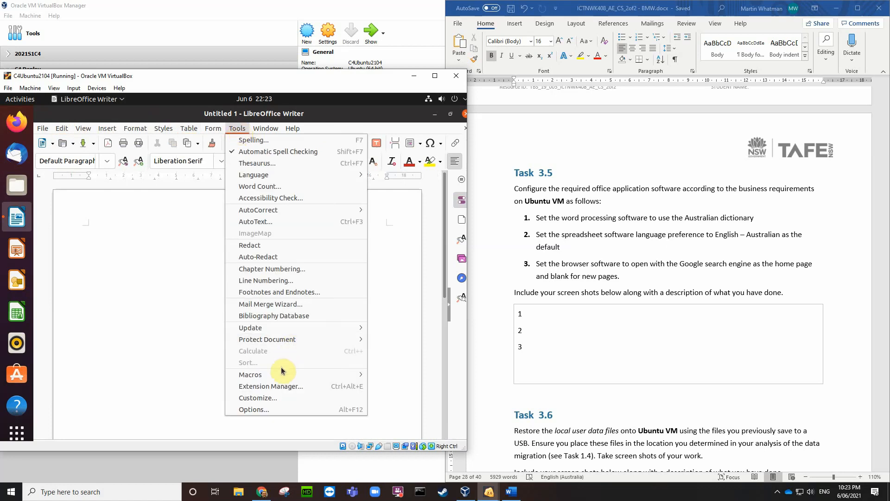
{"action": "left_click", "coordinate": [257, 410]}
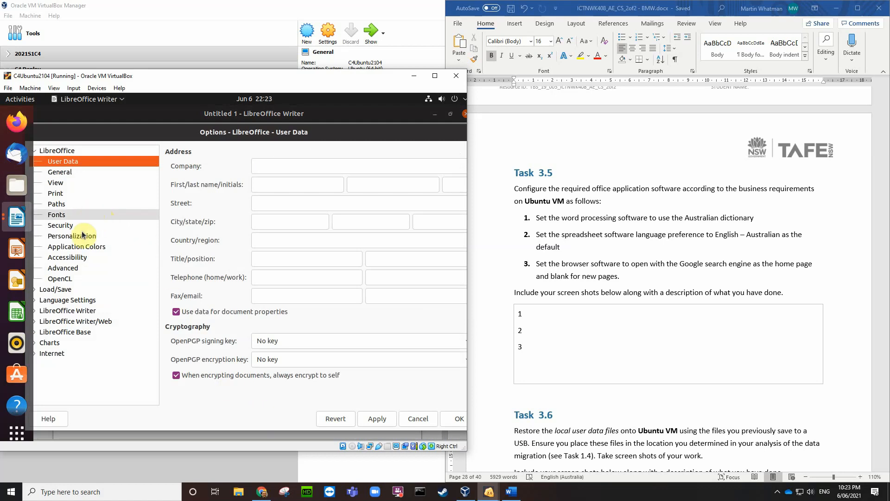
{"action": "left_click", "coordinate": [70, 300]}
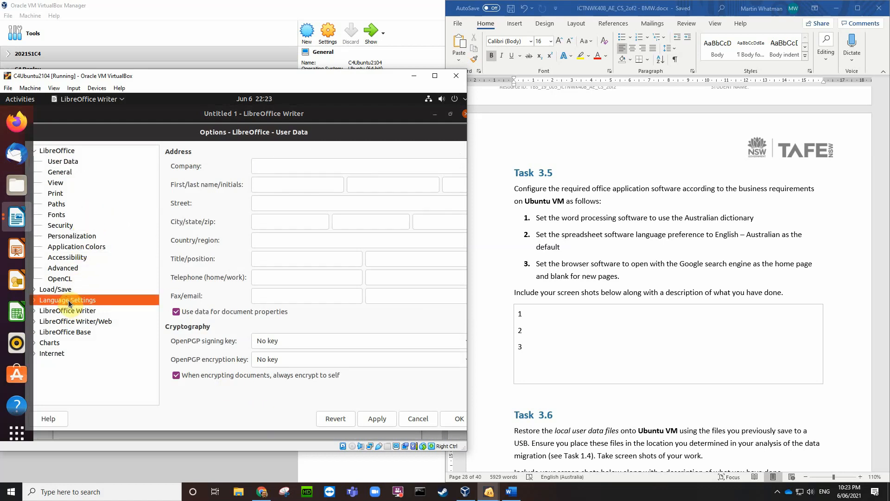
{"action": "left_click", "coordinate": [36, 303]}
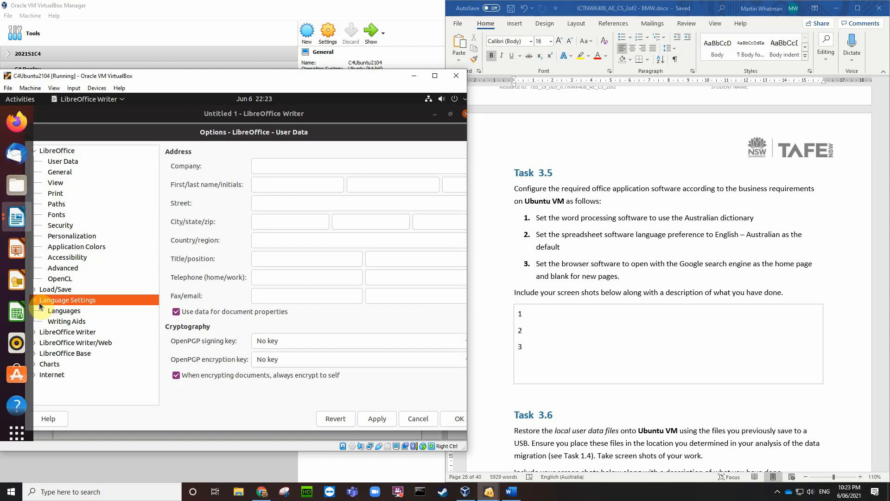
{"action": "left_click", "coordinate": [61, 314]}
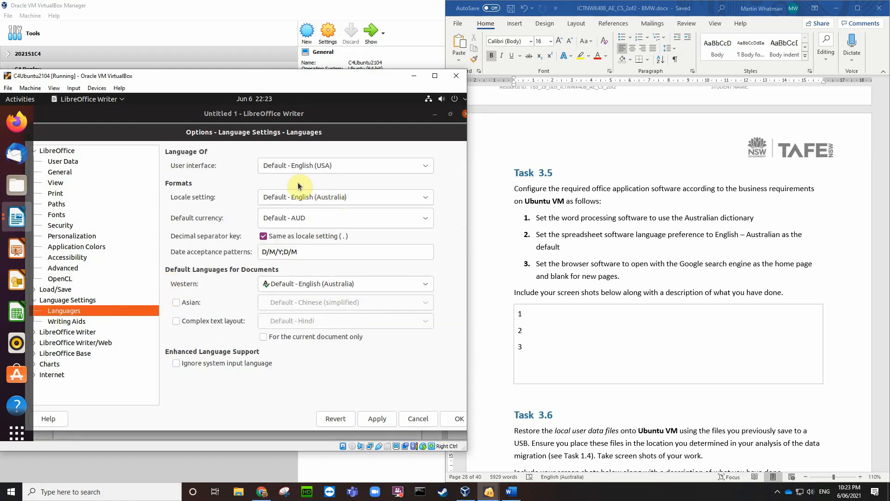
Step: Confirm the interface language is unchanged and the Western document language is English (Australia)
{"action": "left_click", "coordinate": [425, 166]}
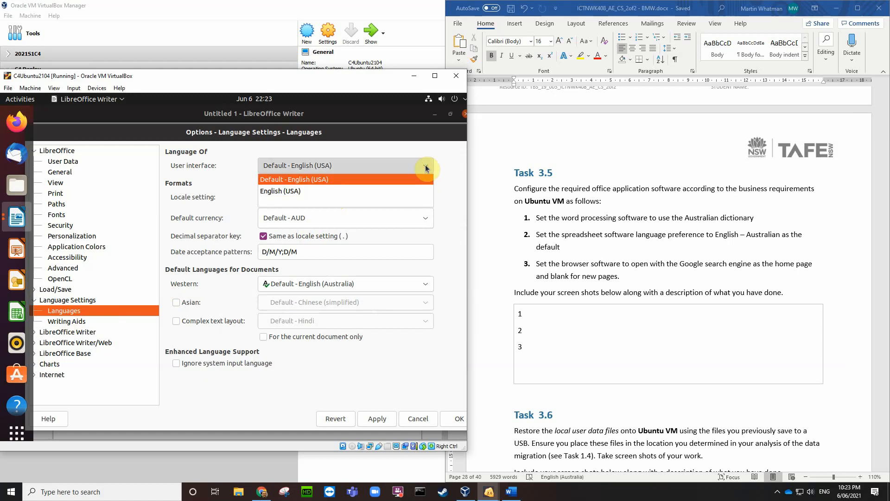
{"action": "left_click", "coordinate": [426, 167]}
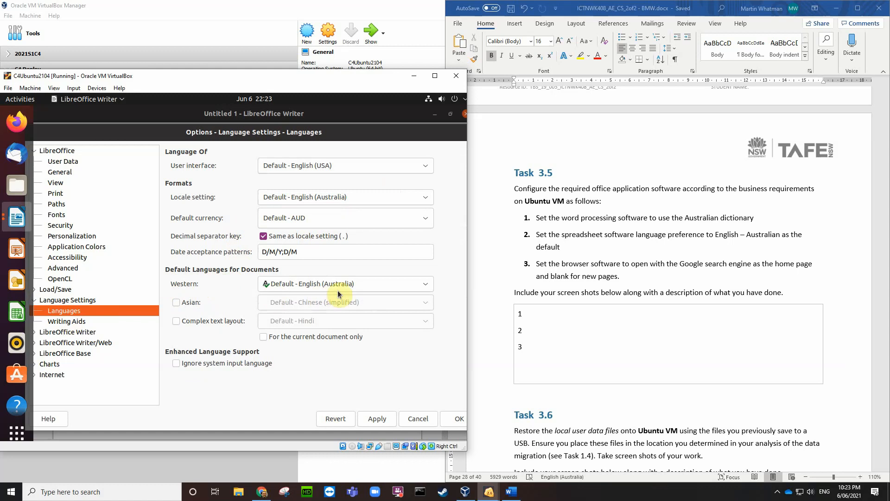
{"action": "left_click", "coordinate": [425, 284]}
{"action": "left_click", "coordinate": [424, 284]}
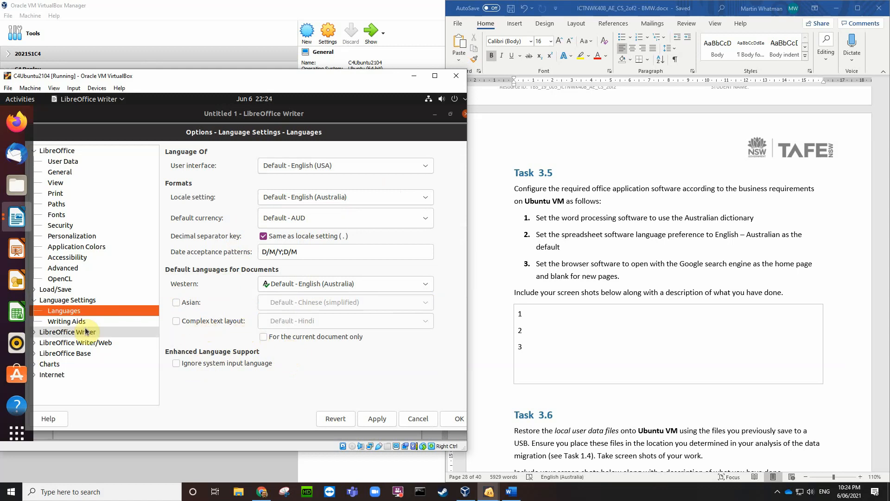
Step: Show the Writing Aids page of Writer's options
{"action": "left_click", "coordinate": [69, 323]}
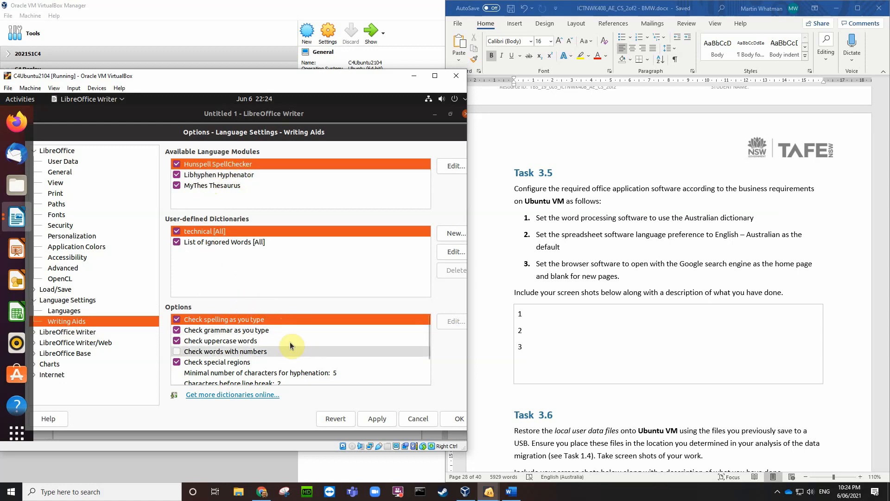
{"action": "scroll", "coordinate": [294, 338], "scroll_direction": "down", "scroll_amount": 3}
{"action": "scroll", "coordinate": [295, 341], "scroll_direction": "up", "scroll_amount": 3}
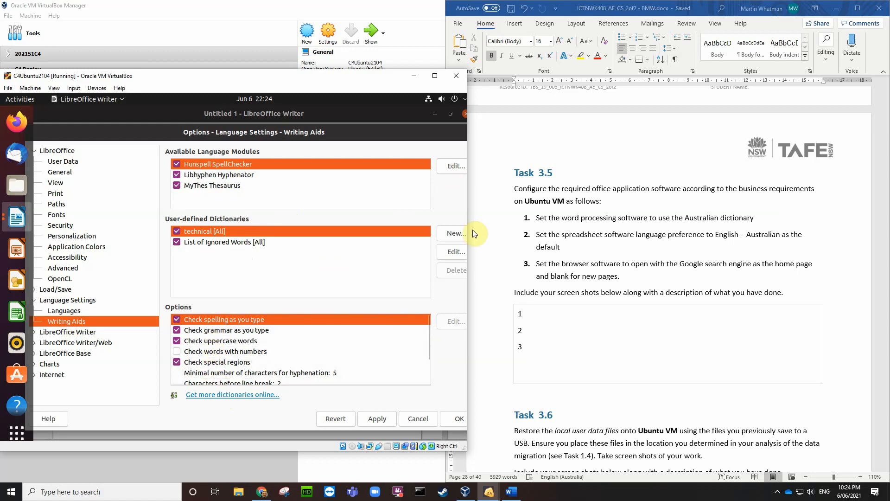
Step: Show the English (Australia) language modules in Edit Modules and capture a VM screenshot
{"action": "left_click", "coordinate": [452, 166]}
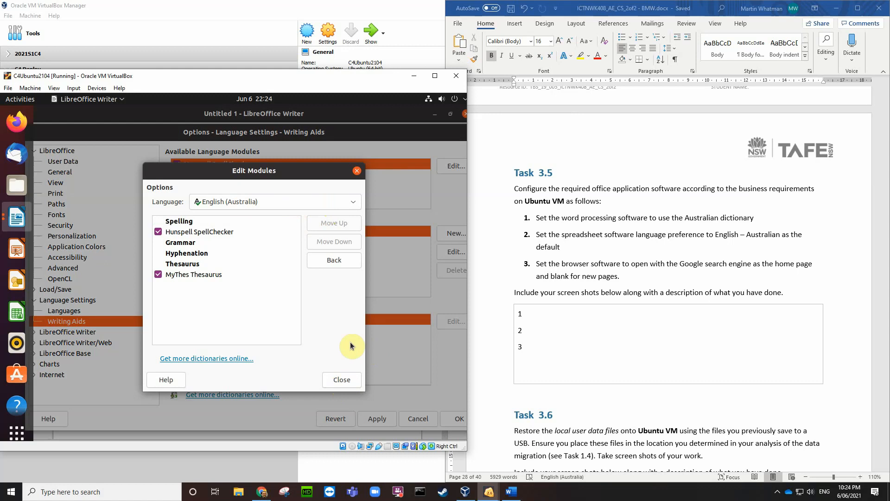
{"action": "left_click", "coordinate": [353, 203]}
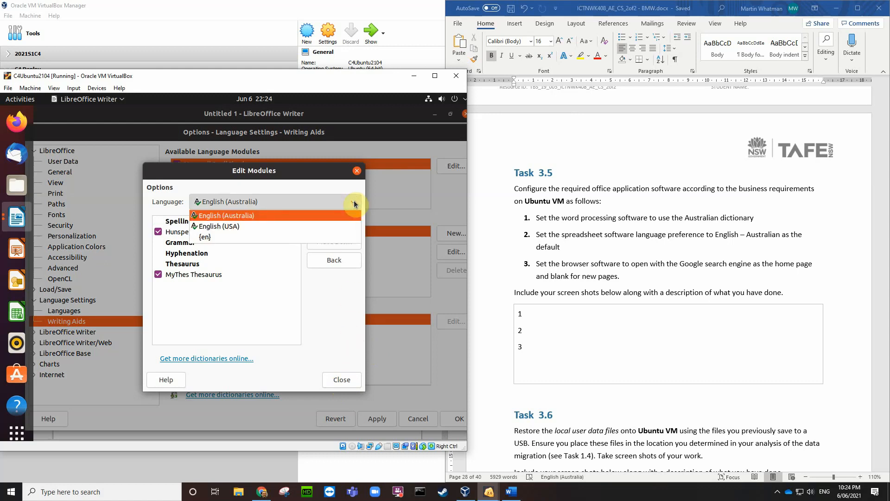
{"action": "left_click", "coordinate": [354, 202]}
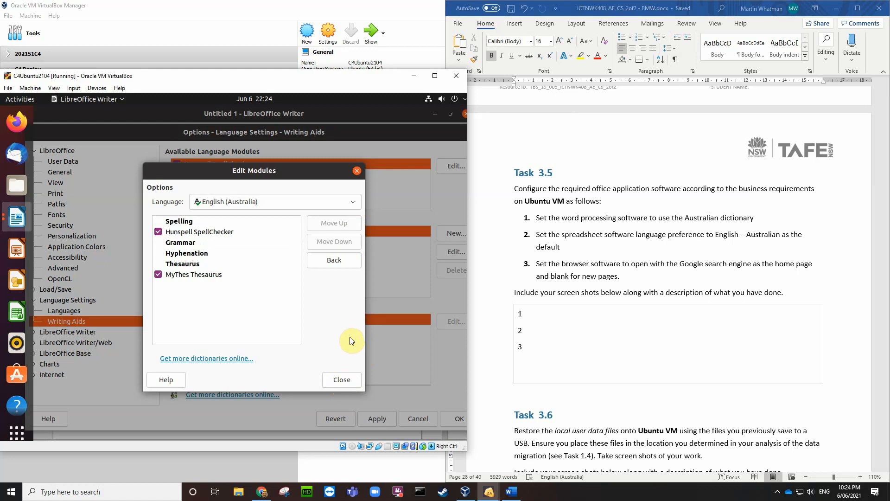
{"action": "key", "text": "ctrl+e"}
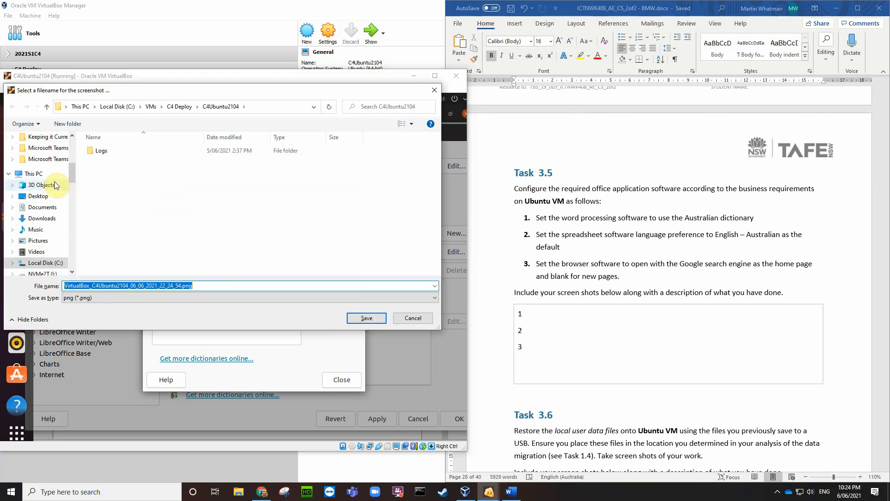
Step: Save the screenshot to the Desktop and insert it into the Word document
{"action": "left_click", "coordinate": [40, 196]}
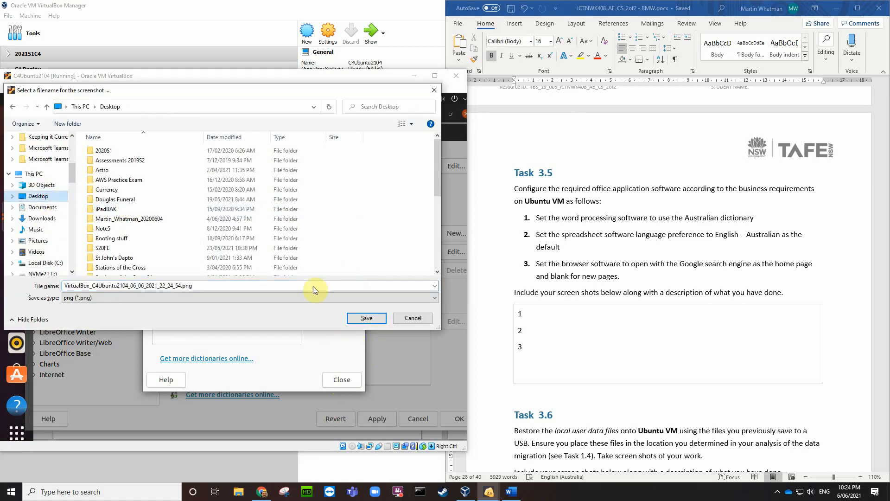
{"action": "left_click", "coordinate": [376, 319]}
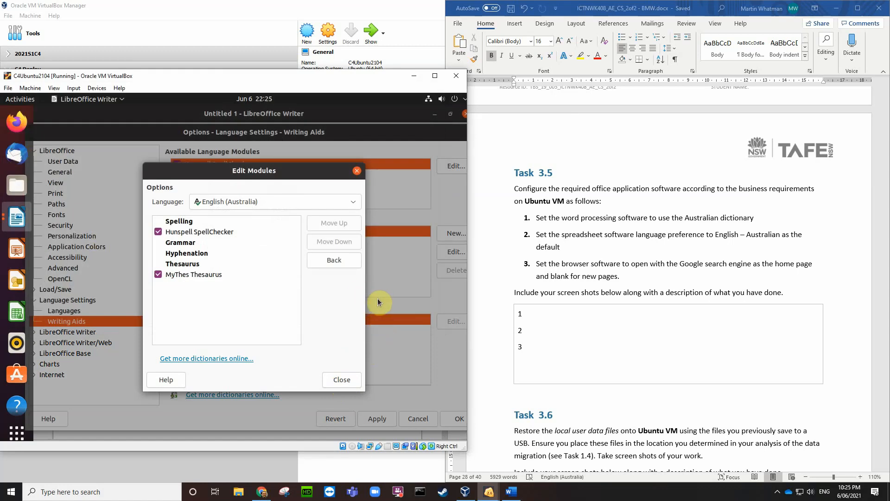
{"action": "left_click", "coordinate": [494, 72]}
{"action": "left_click", "coordinate": [515, 24]}
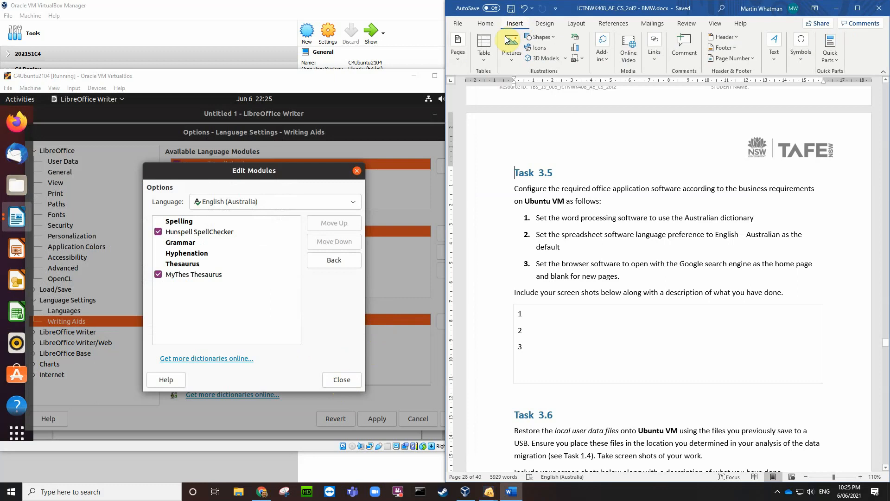
{"action": "left_click", "coordinate": [511, 46]}
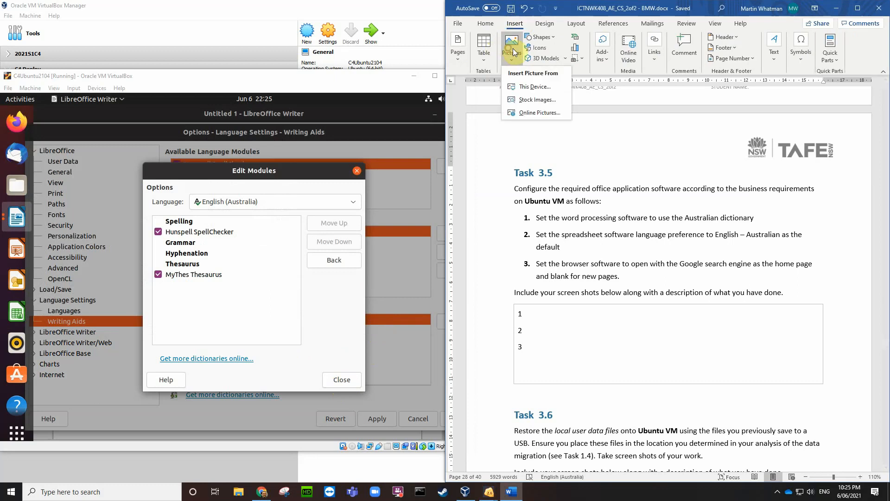
{"action": "left_click", "coordinate": [528, 86]}
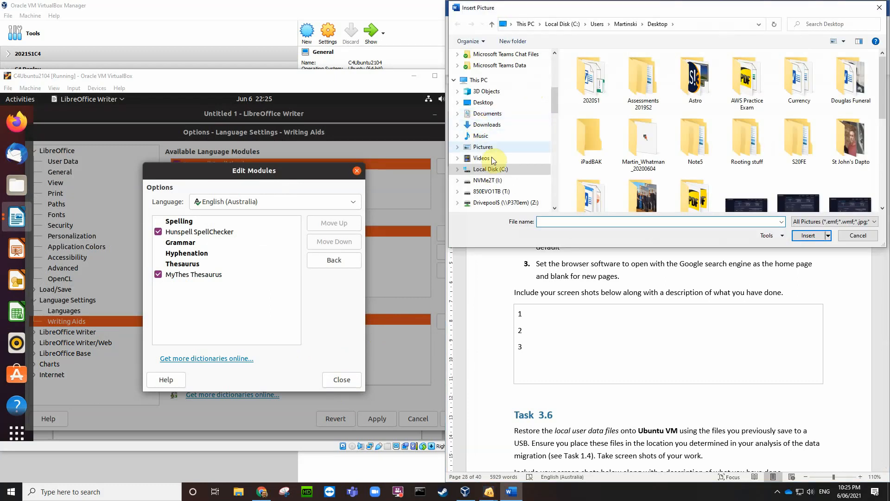
{"action": "left_click", "coordinate": [485, 102]}
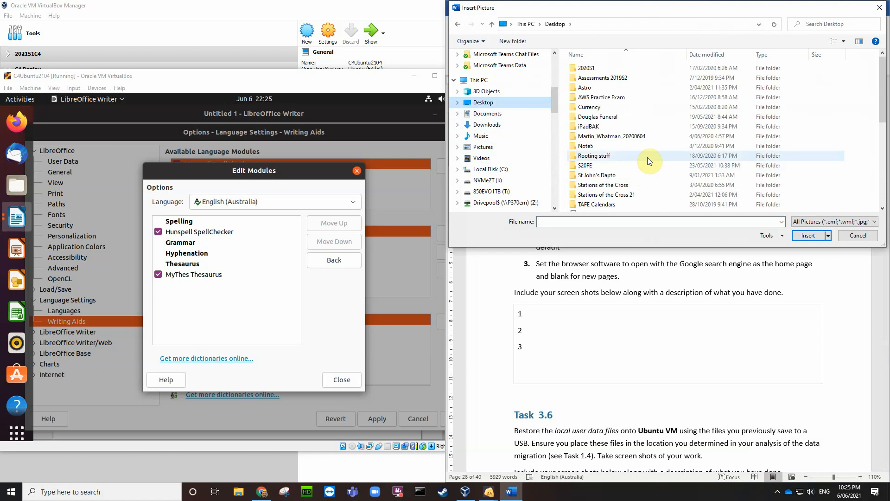
{"action": "scroll", "coordinate": [651, 148], "scroll_direction": "down", "scroll_amount": 10}
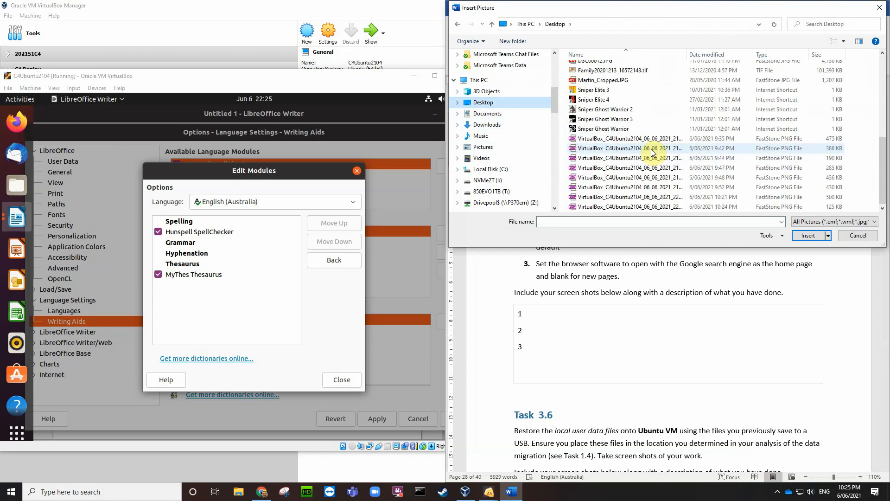
{"action": "left_click", "coordinate": [649, 207]}
{"action": "left_click", "coordinate": [811, 236]}
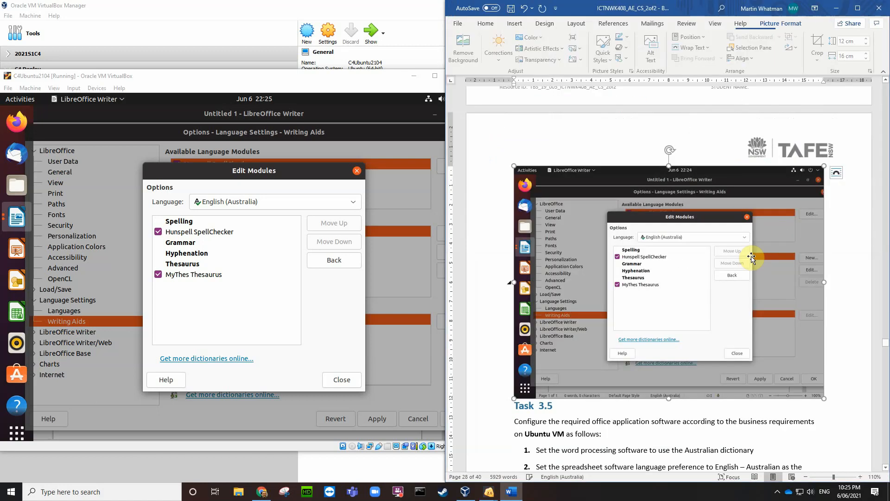
Step: Move the screenshot into row 1 of the Task 3.5 table and shrink it to fit
{"action": "right_click", "coordinate": [591, 225]}
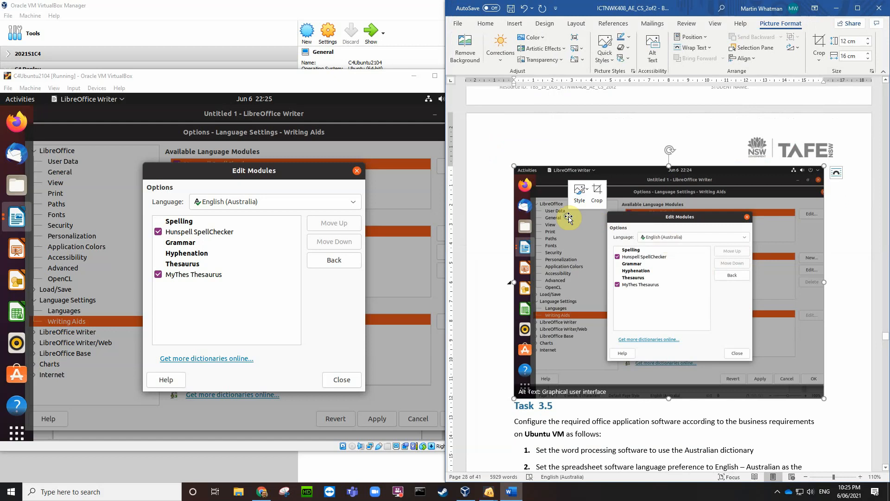
{"action": "left_click", "coordinate": [593, 229]}
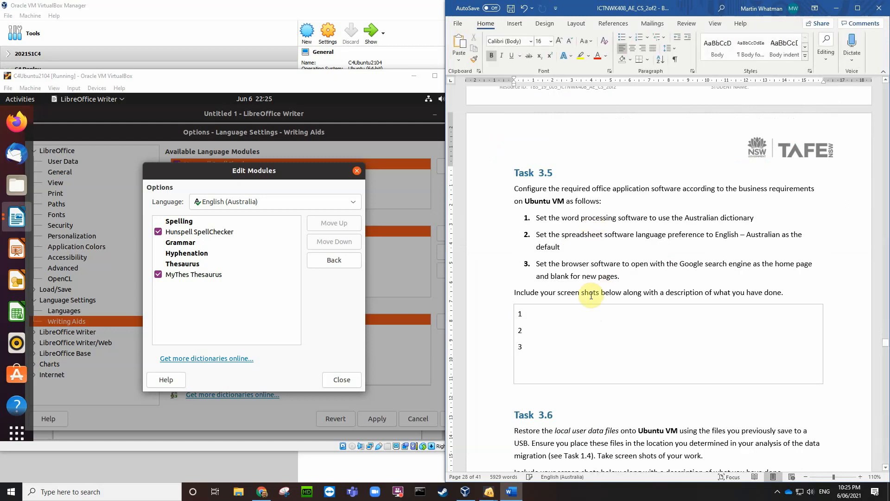
{"action": "left_click", "coordinate": [532, 316]}
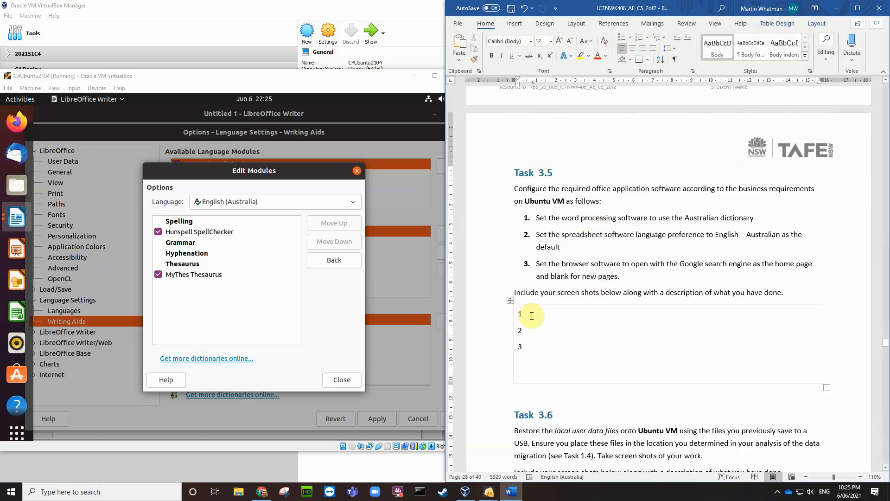
{"action": "key", "text": "ctrl+v"}
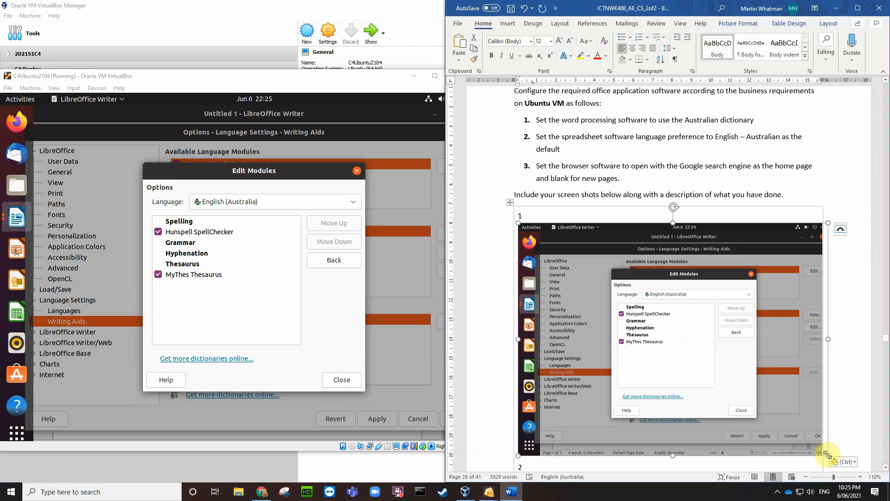
{"action": "left_click_drag", "start_coordinate": [829, 454], "coordinate": [658, 330]}
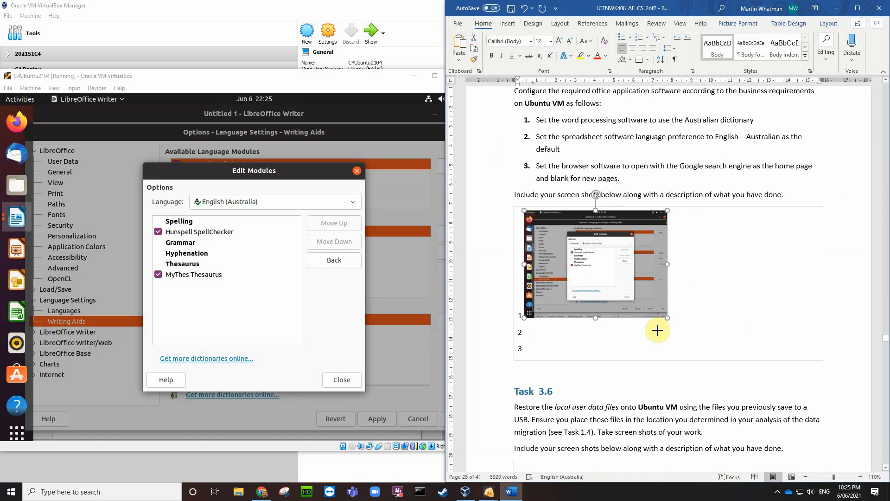
{"action": "left_click", "coordinate": [528, 336]}
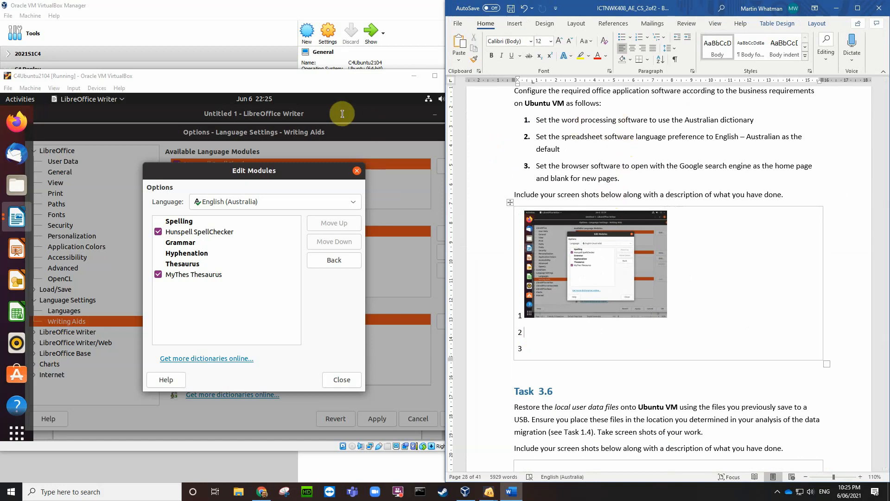
{"action": "left_click", "coordinate": [357, 171]}
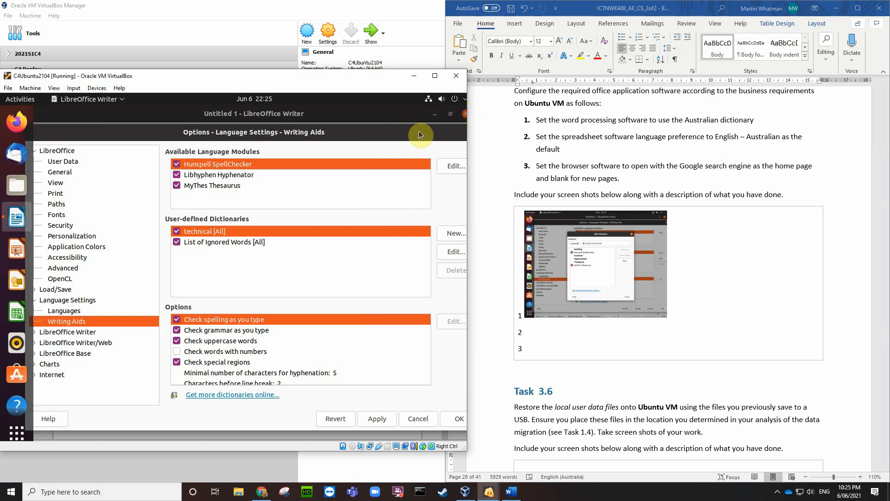
Step: Cancel the Options dialog, close Writer, and launch LibreOffice Calc from the VM desktop
{"action": "left_click", "coordinate": [417, 419]}
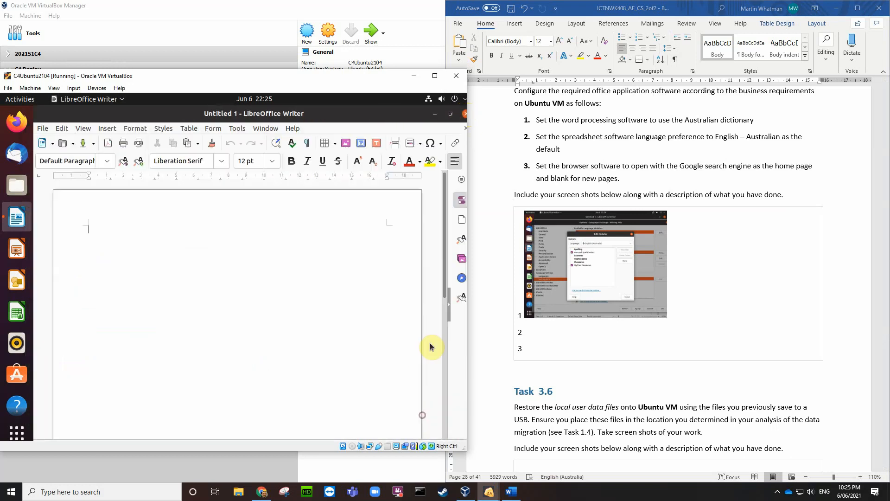
{"action": "left_click", "coordinate": [464, 115]}
{"action": "left_click", "coordinate": [314, 232]}
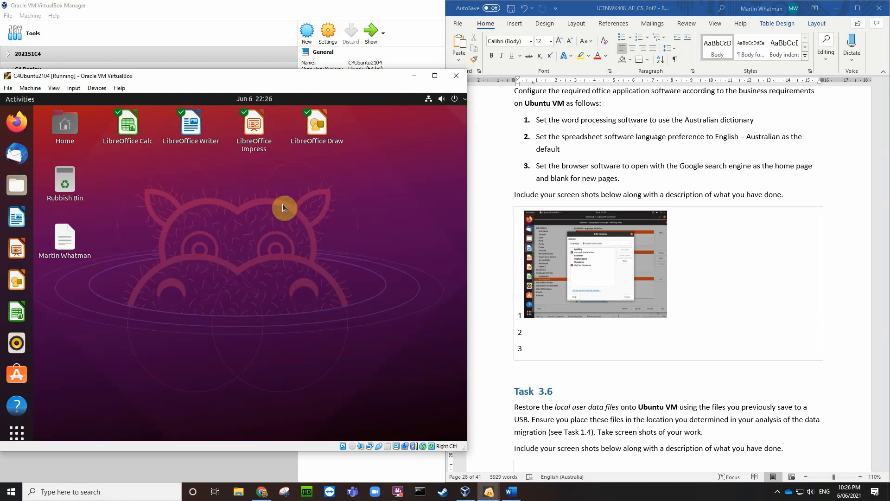
{"action": "double_click", "coordinate": [127, 124]}
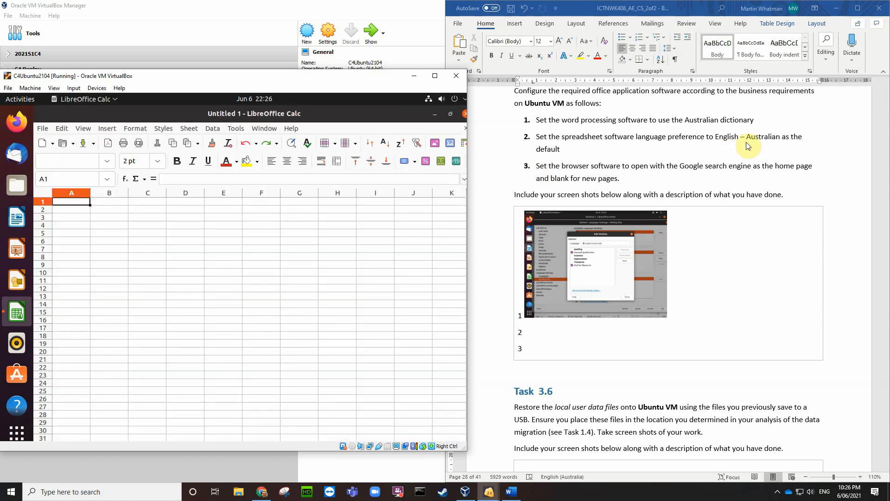
Step: Show Calc's Languages options with the Western language list open and capture a VM screenshot
{"action": "left_click", "coordinate": [236, 128]}
{"action": "left_click", "coordinate": [253, 374]}
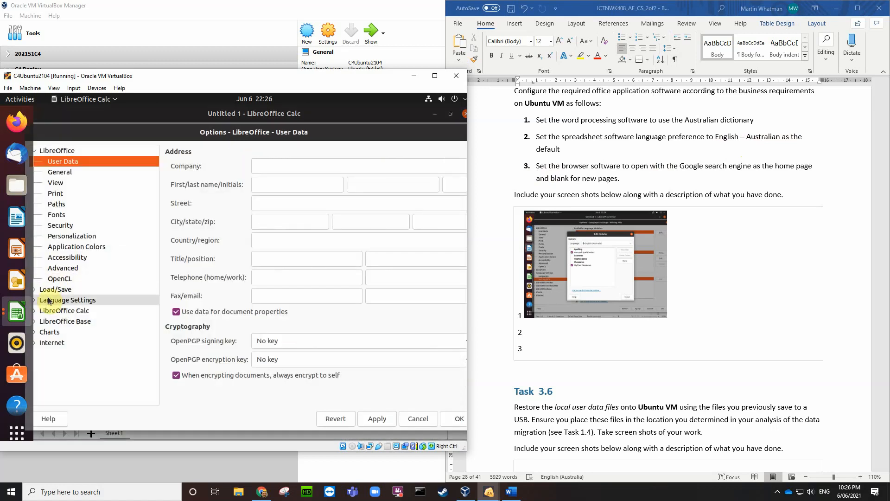
{"action": "left_click", "coordinate": [51, 300]}
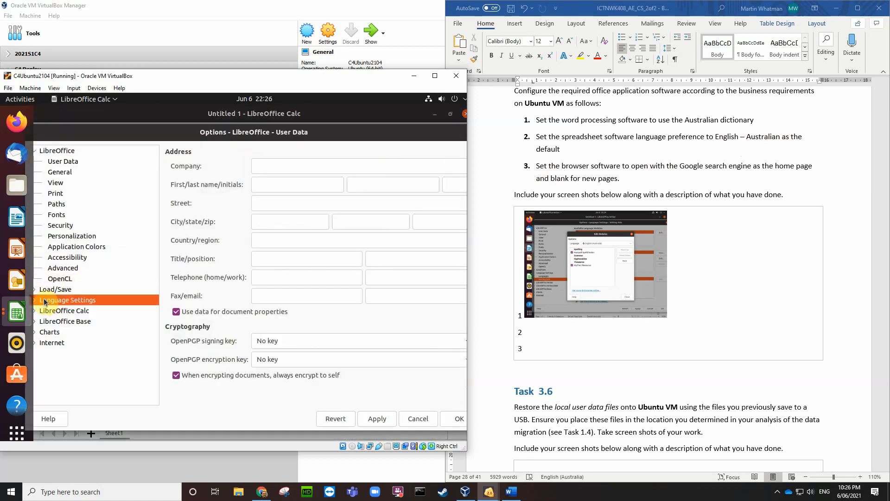
{"action": "left_click", "coordinate": [34, 300]}
{"action": "left_click", "coordinate": [59, 311]}
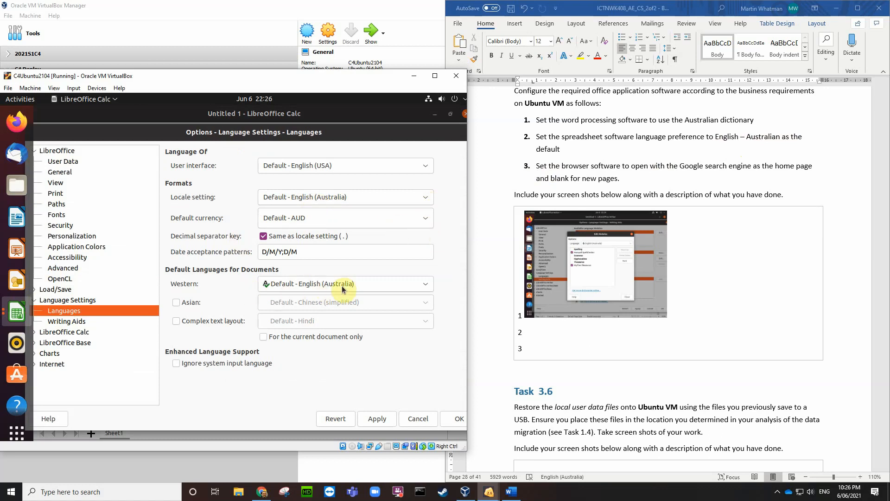
{"action": "left_click", "coordinate": [426, 284]}
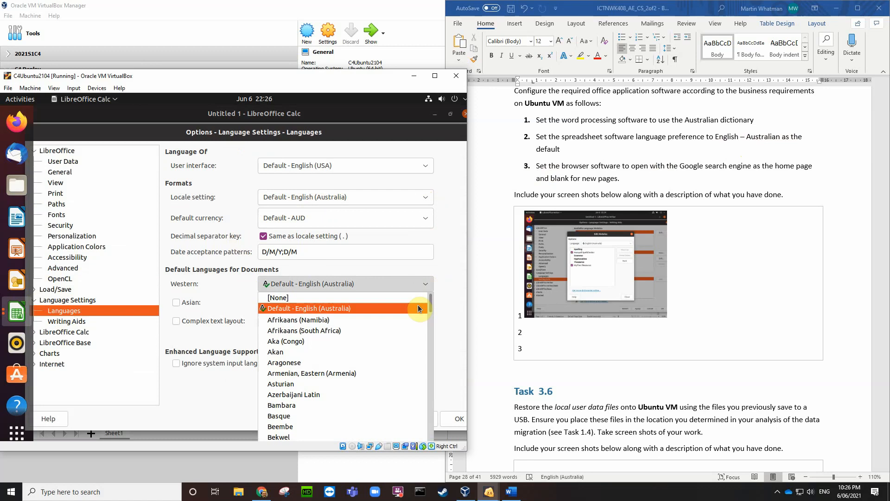
{"action": "key", "text": "Control_R+e"}
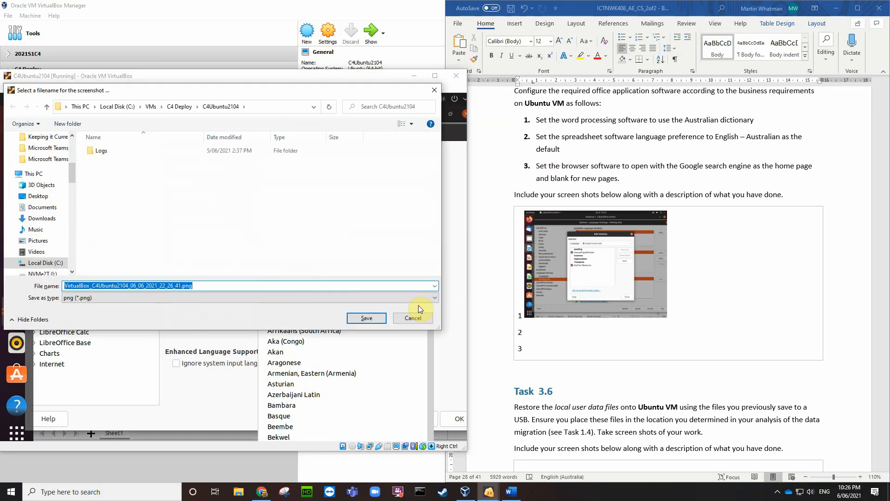
Step: Save the screenshot to the Desktop and insert it into row 2 of Word's table
{"action": "left_click", "coordinate": [46, 196]}
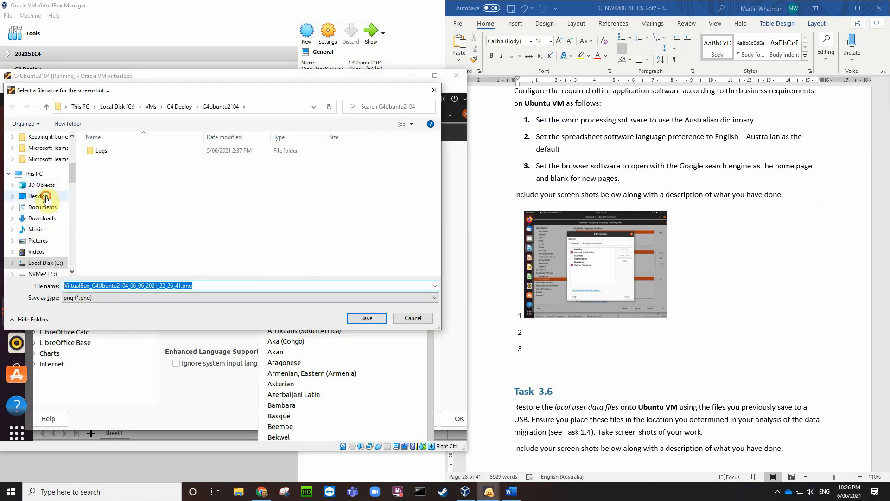
{"action": "left_click", "coordinate": [365, 316]}
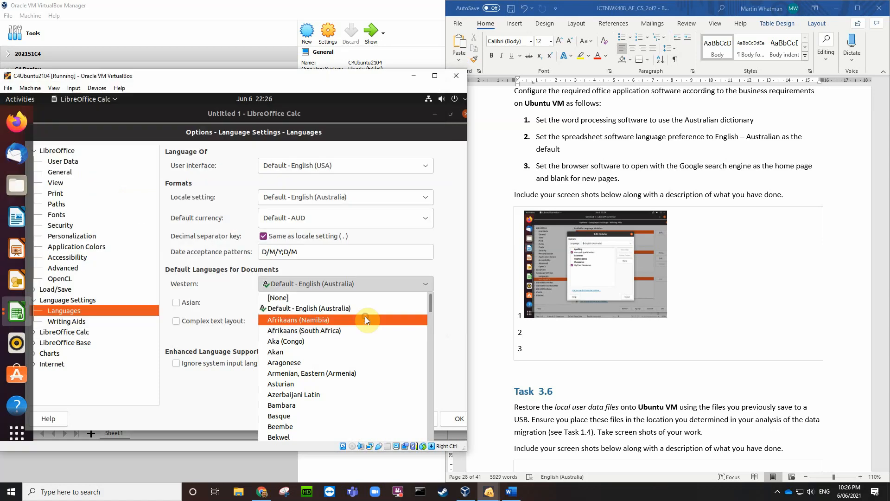
{"action": "left_click", "coordinate": [528, 332]}
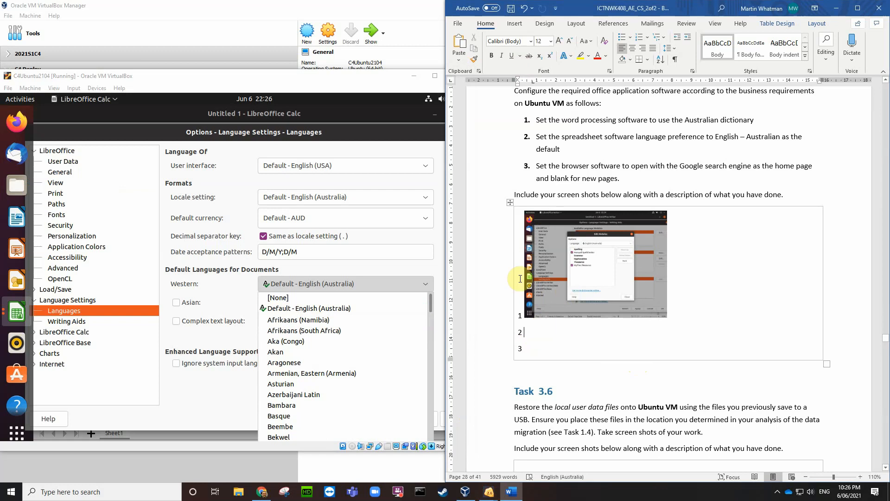
{"action": "left_click", "coordinate": [514, 23]}
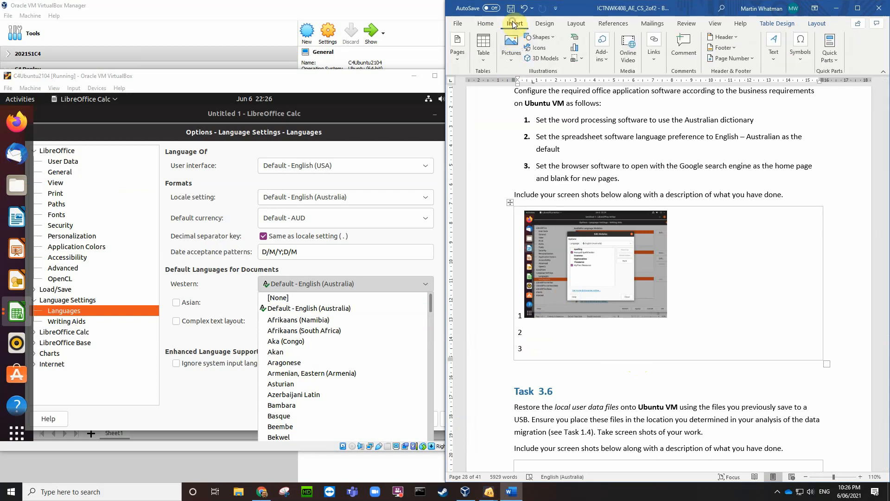
{"action": "left_click", "coordinate": [512, 46]}
{"action": "left_click", "coordinate": [533, 89]}
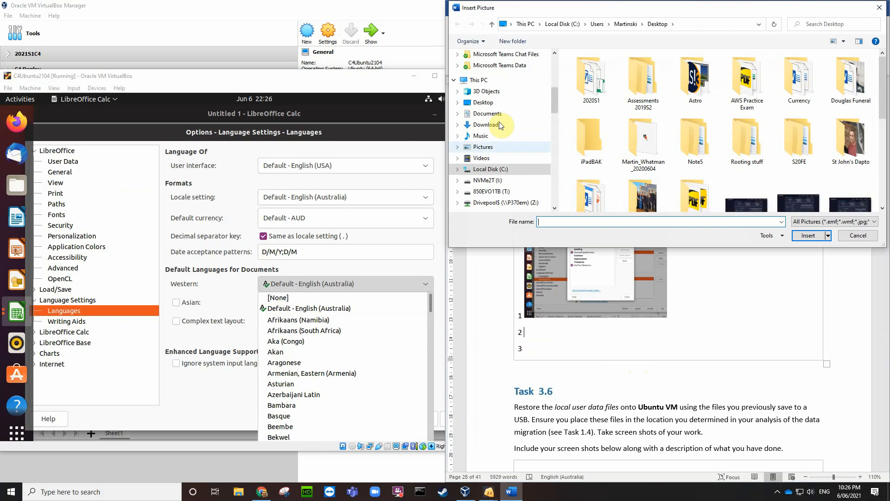
{"action": "left_click", "coordinate": [484, 102]}
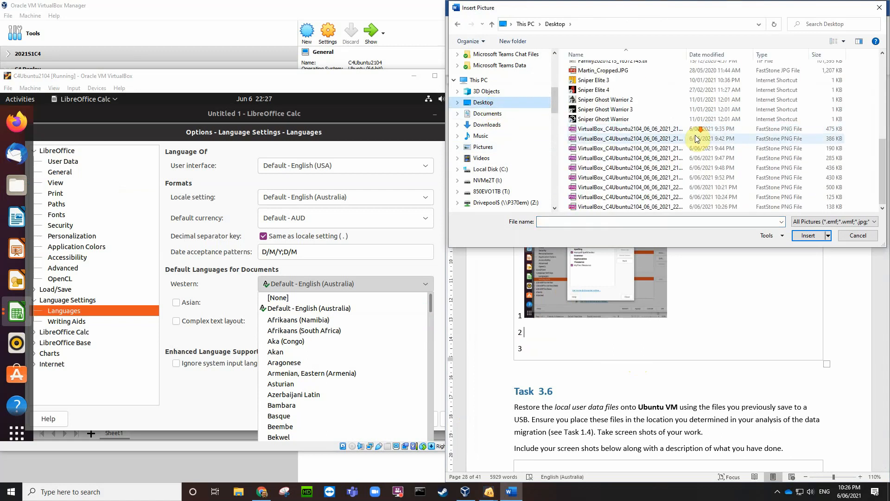
{"action": "left_click", "coordinate": [656, 207]}
{"action": "left_click", "coordinate": [801, 236]}
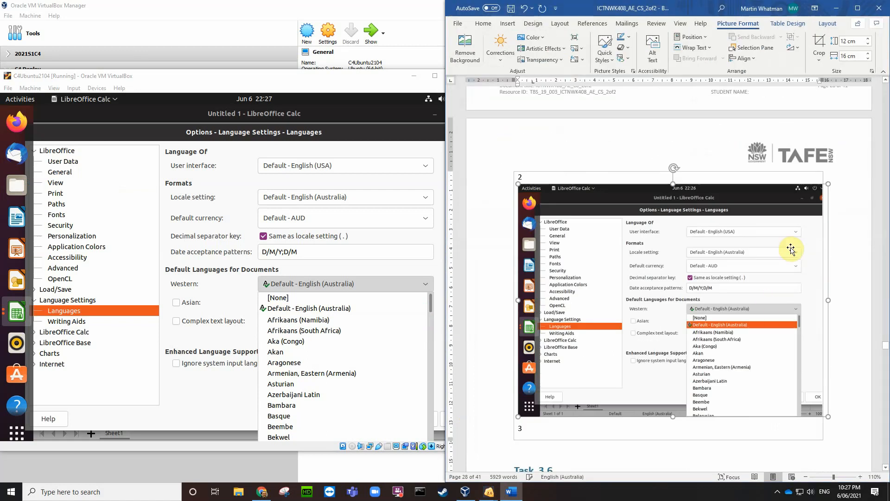
Step: Shrink the second screenshot to match the first and close the Western language list
{"action": "left_click_drag", "start_coordinate": [828, 417], "coordinate": [668, 270]}
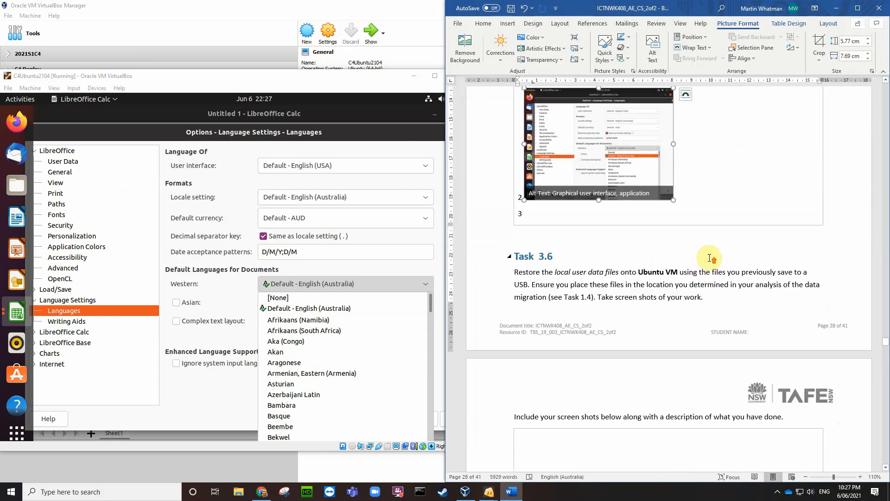
{"action": "scroll", "coordinate": [709, 259], "scroll_direction": "up", "scroll_amount": 4}
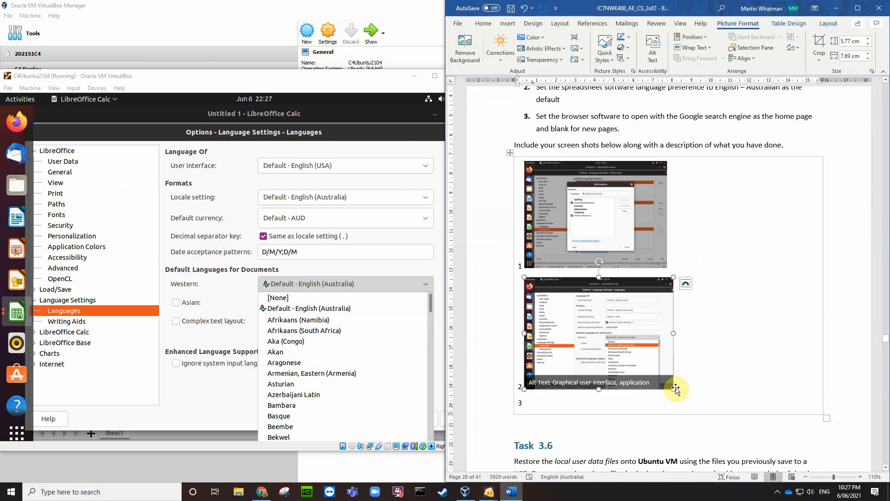
{"action": "left_click_drag", "start_coordinate": [674, 389], "coordinate": [668, 383]}
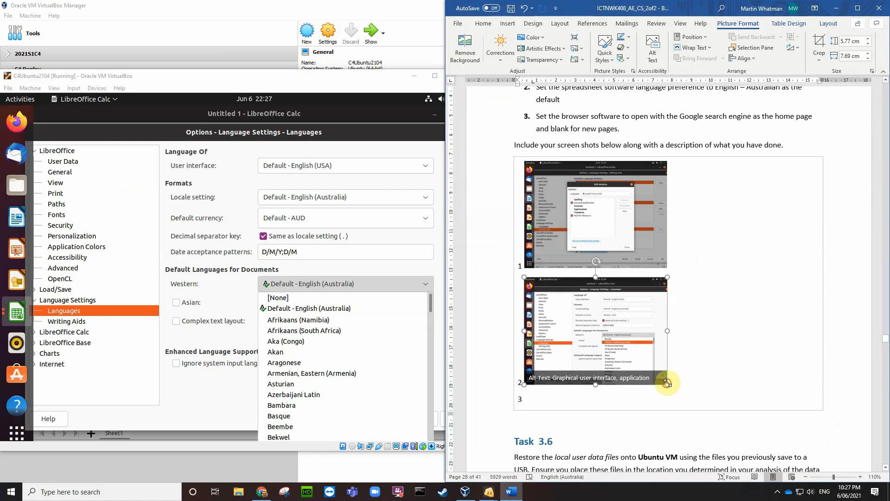
{"action": "left_click", "coordinate": [538, 399]}
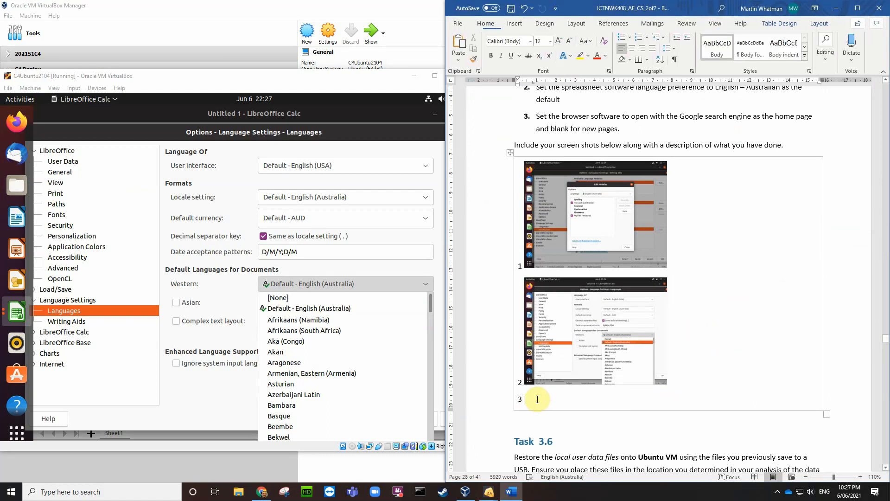
{"action": "scroll", "coordinate": [656, 318], "scroll_direction": "up", "scroll_amount": 2}
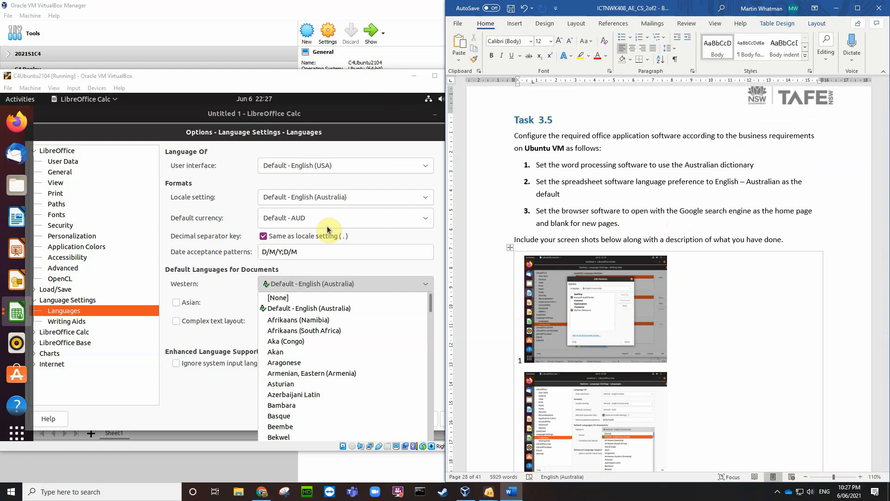
{"action": "left_click", "coordinate": [370, 265]}
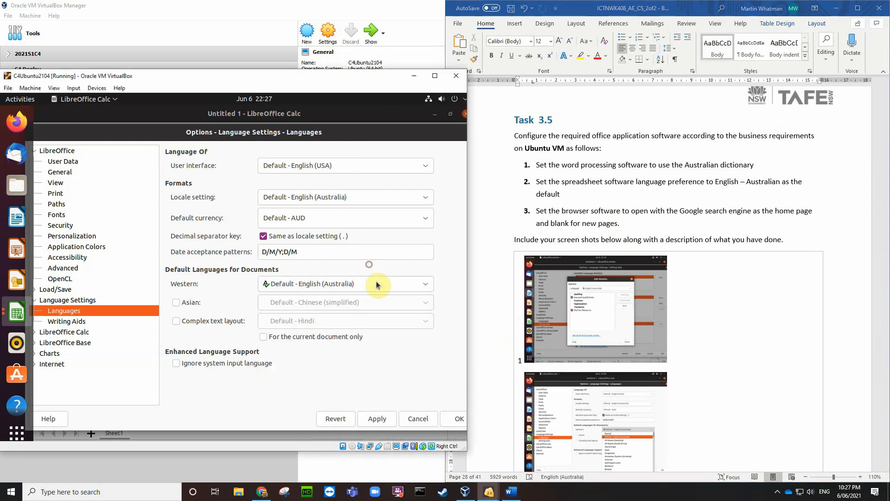
Step: Cancel the Options dialog and close LibreOffice Calc
{"action": "left_click", "coordinate": [426, 417]}
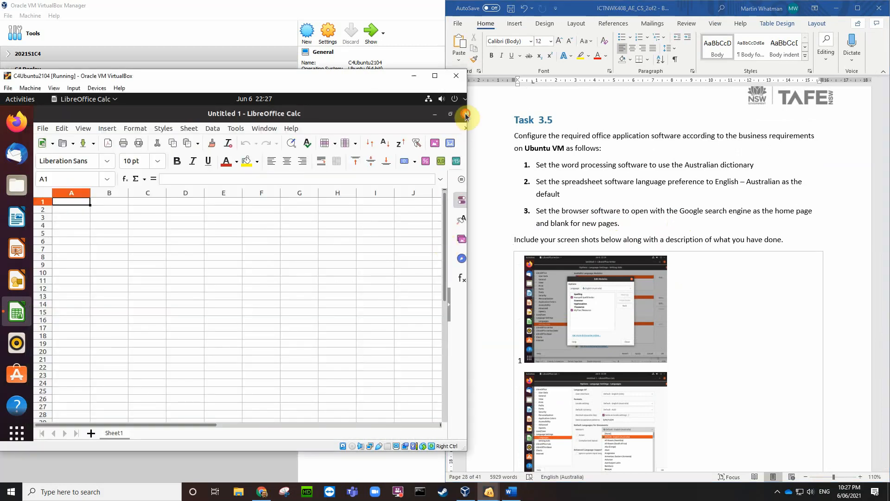
{"action": "left_click", "coordinate": [466, 115]}
{"action": "left_click", "coordinate": [297, 190]}
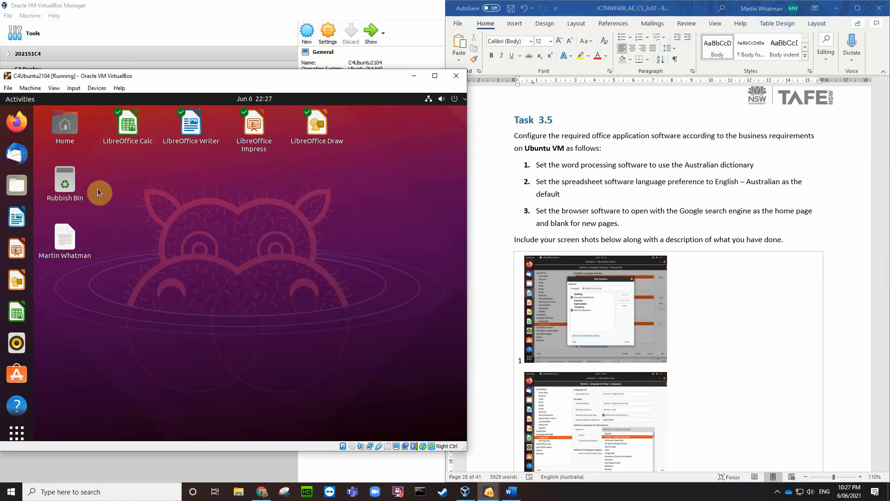
Step: Launch Firefox and go to the Home section of its Settings
{"action": "left_click", "coordinate": [17, 122]}
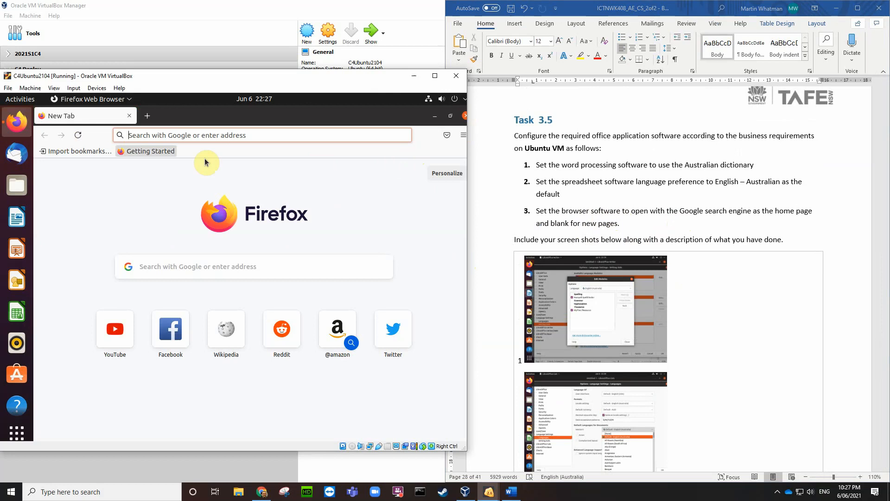
{"action": "left_click", "coordinate": [463, 137]}
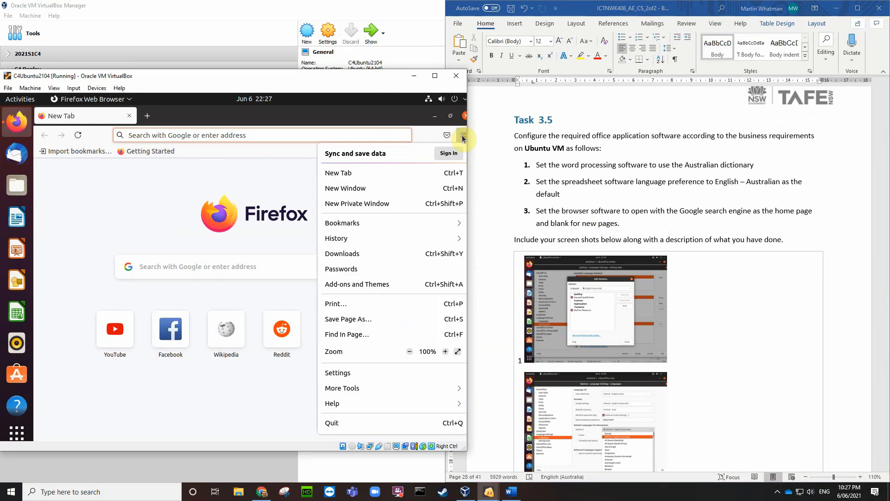
{"action": "left_click", "coordinate": [344, 373]}
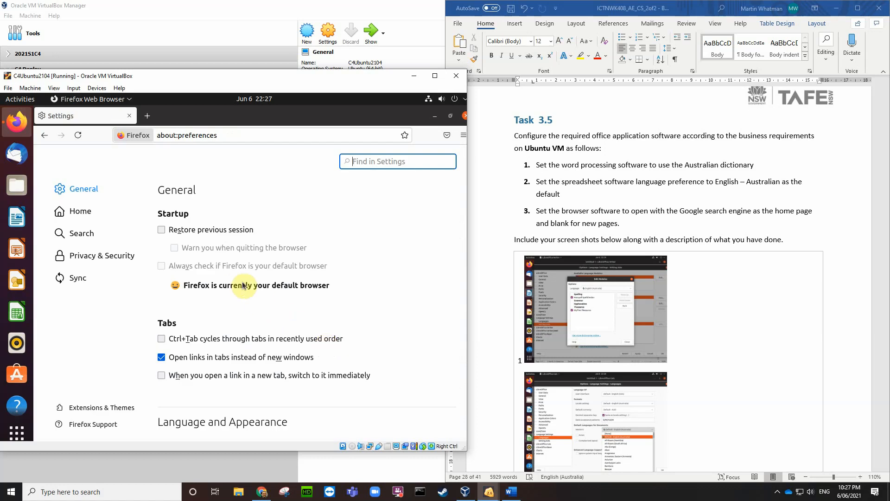
{"action": "left_click", "coordinate": [83, 214]}
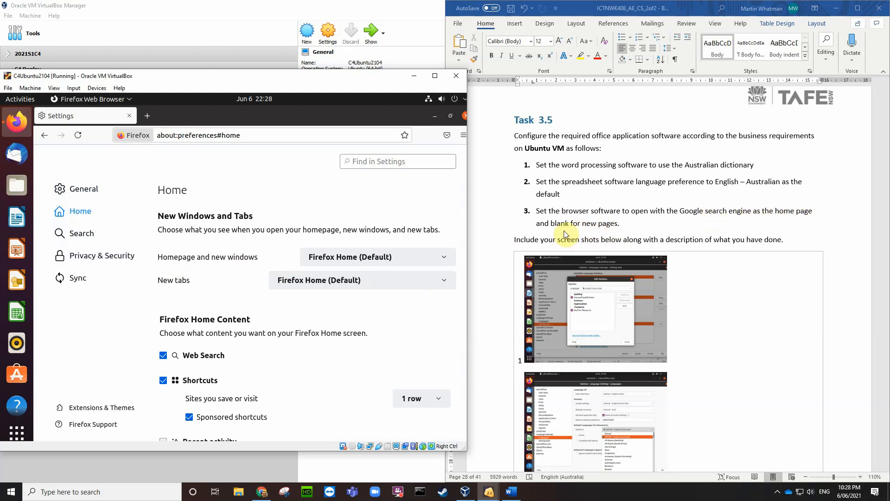
Step: Set new tabs to Blank Page and the homepage to Custom URLs
{"action": "left_click", "coordinate": [446, 282]}
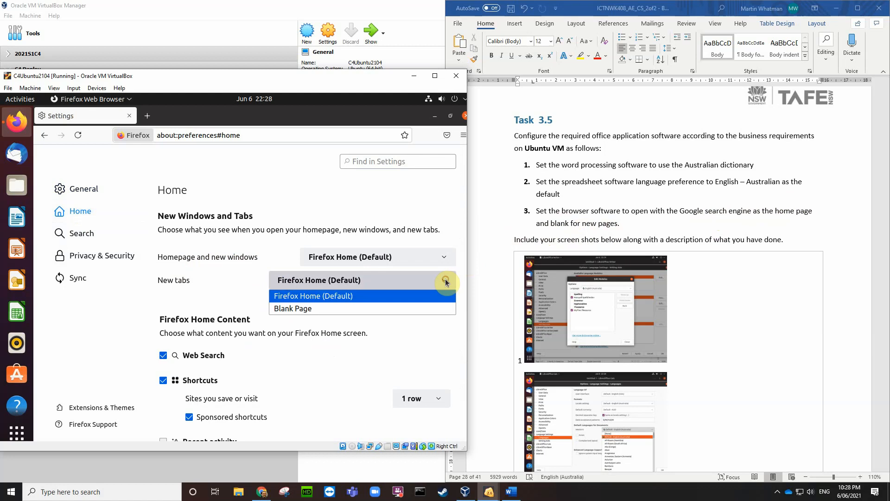
{"action": "left_click", "coordinate": [339, 310]}
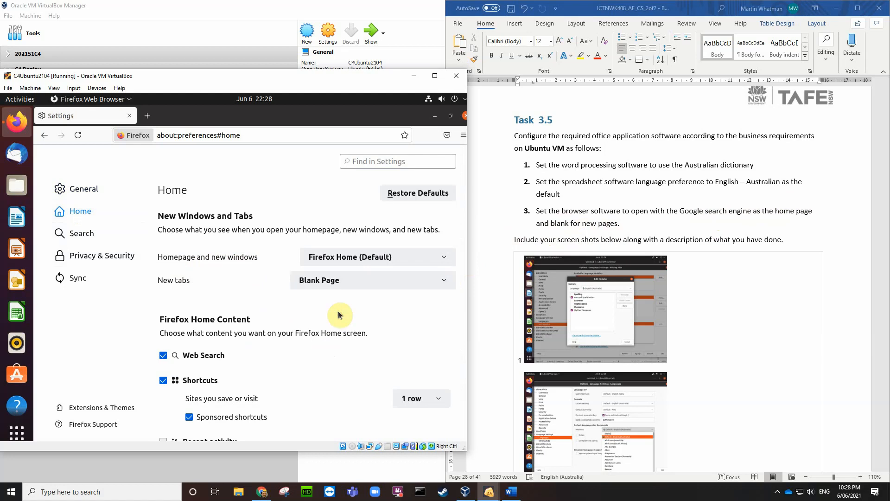
{"action": "left_click", "coordinate": [447, 258]}
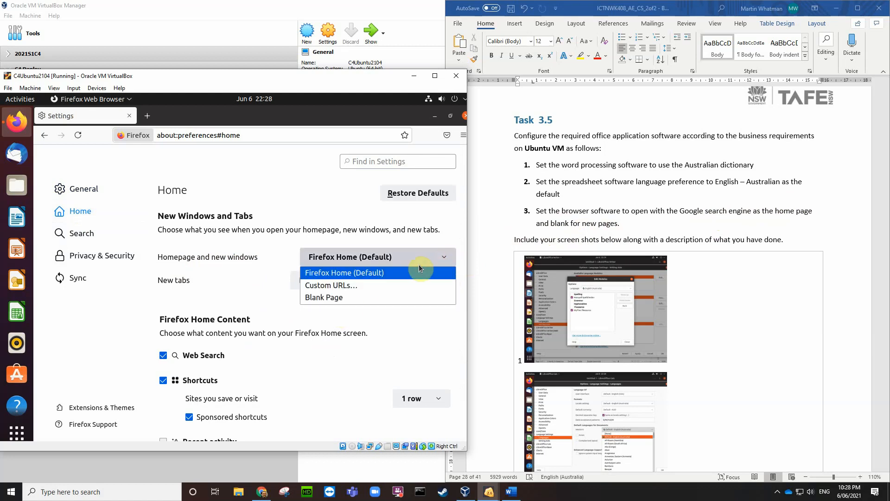
{"action": "left_click", "coordinate": [354, 285]}
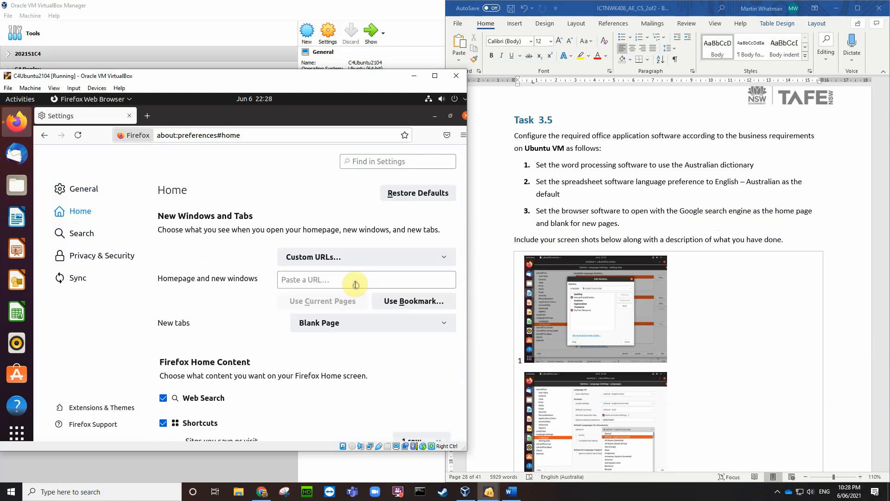
{"action": "left_click", "coordinate": [290, 281]}
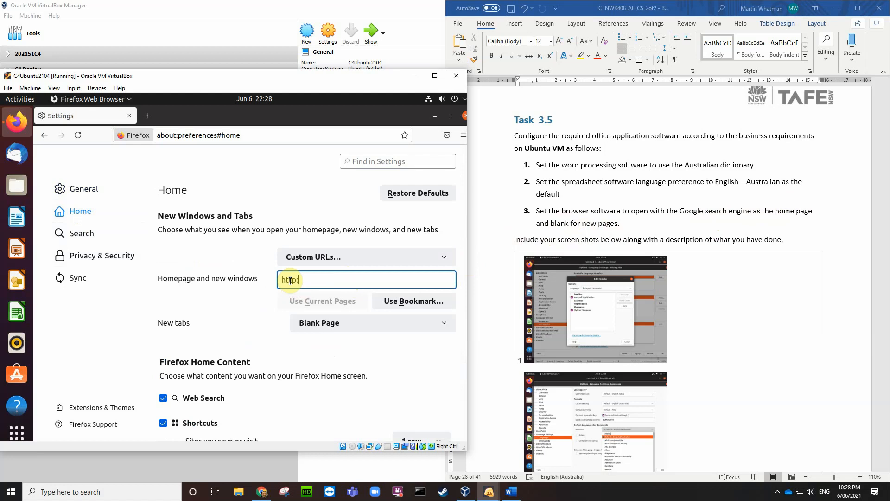
{"action": "type", "text": "http://www.go"}
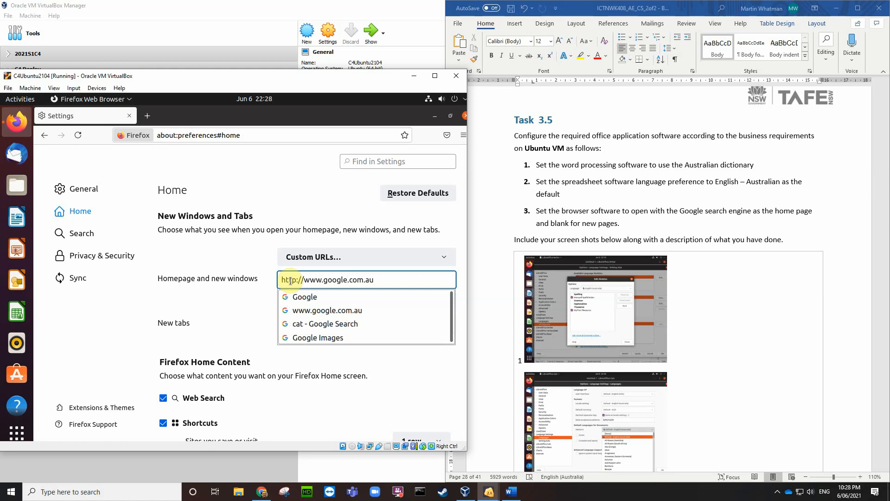
{"action": "type", "text": "ogle.com.au"}
{"action": "left_click", "coordinate": [306, 310]}
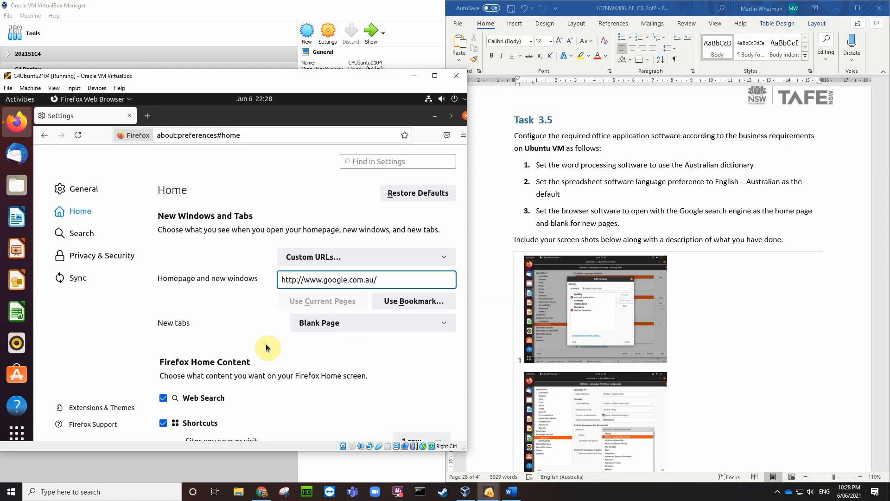
{"action": "scroll", "coordinate": [269, 348], "scroll_direction": "down", "scroll_amount": 1}
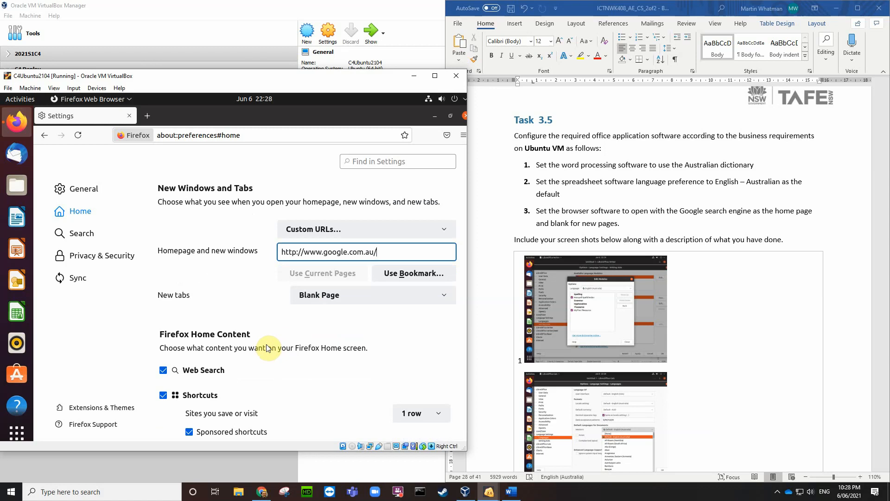
{"action": "key", "text": "ctrl+e"}
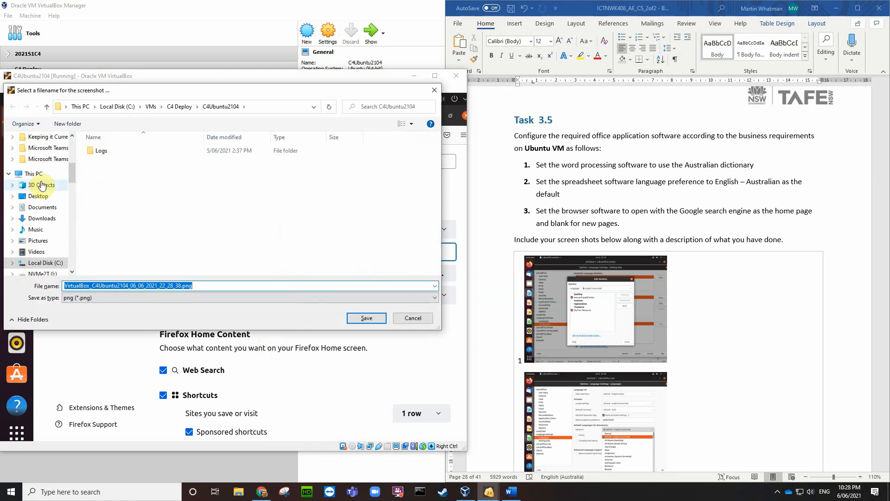
Step: Save the Firefox settings screenshot to the Desktop and open Word's Insert > Pictures menu
{"action": "left_click", "coordinate": [38, 196]}
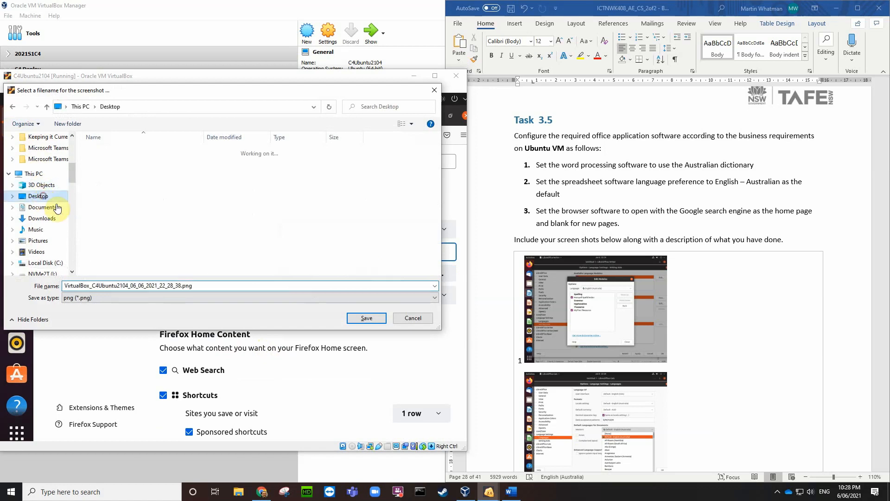
{"action": "left_click", "coordinate": [366, 318]}
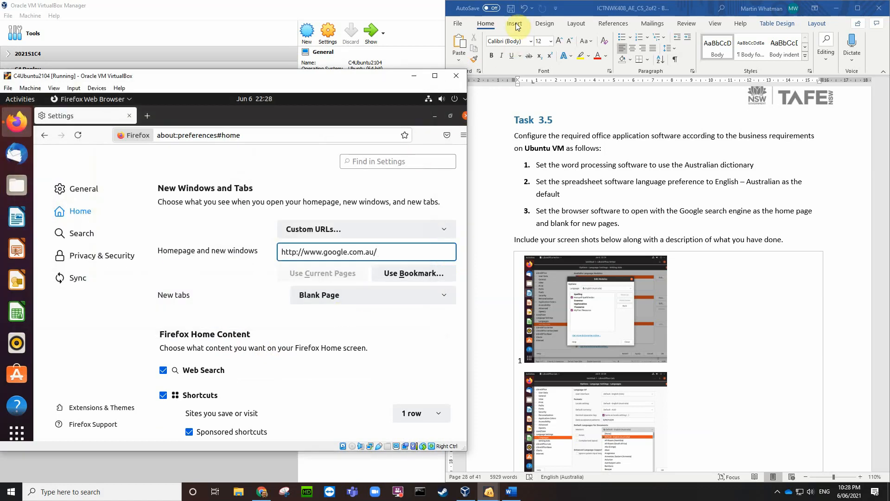
{"action": "left_click", "coordinate": [515, 28]}
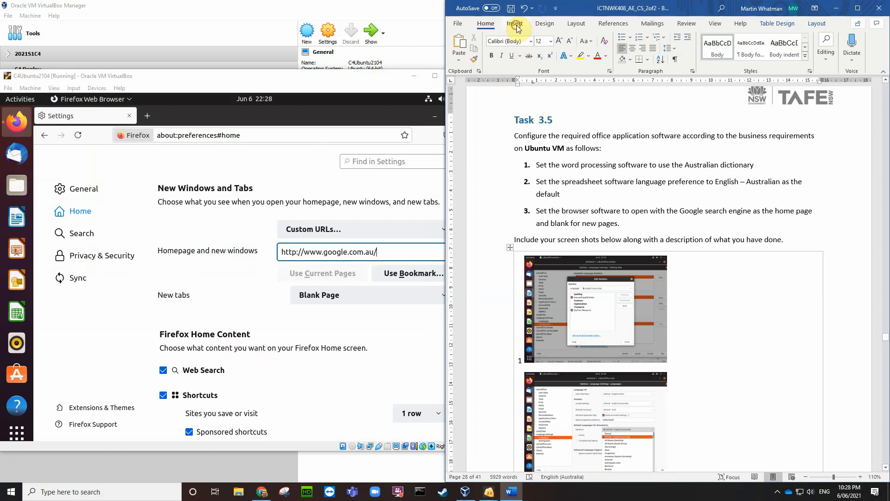
{"action": "left_click", "coordinate": [515, 24]}
{"action": "left_click", "coordinate": [512, 47]}
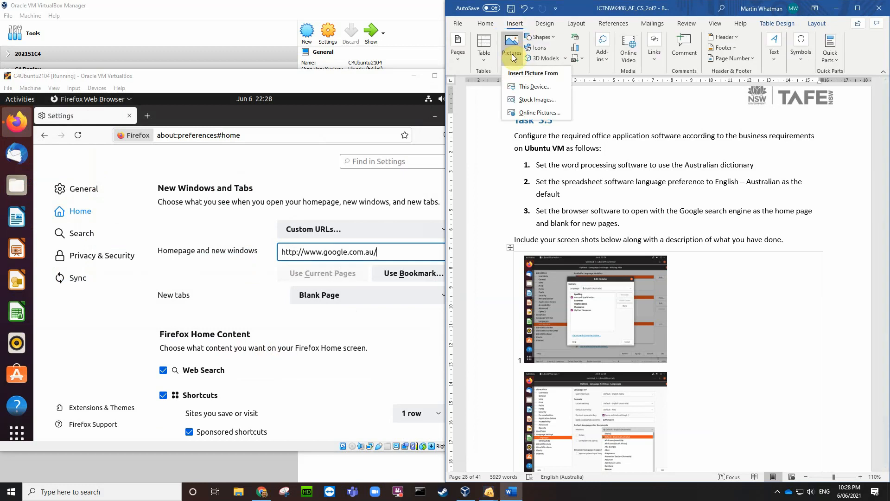
Step: Insert the newest VirtualBox PNG from the Desktop into row 3, shrunk to about 5.44 × 7.26 cm
{"action": "left_click", "coordinate": [530, 88]}
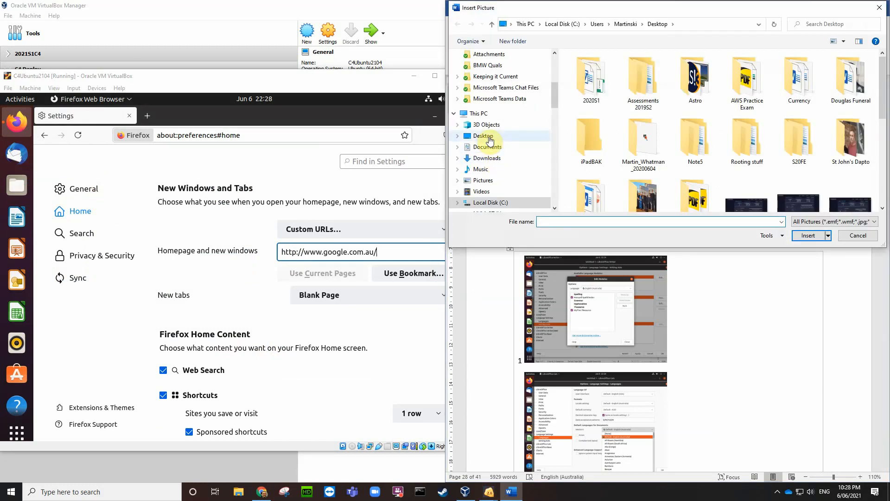
{"action": "left_click", "coordinate": [489, 140]}
{"action": "scroll", "coordinate": [635, 139], "scroll_direction": "down", "scroll_amount": 10}
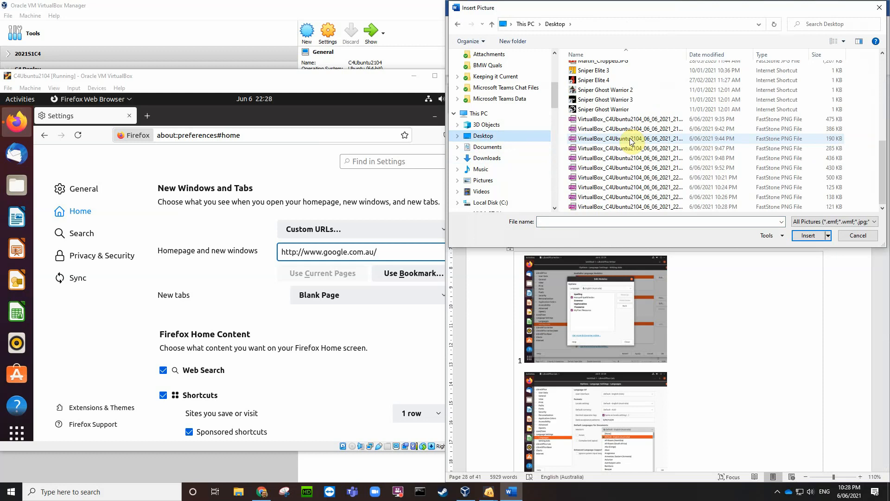
{"action": "left_click", "coordinate": [639, 206]}
{"action": "left_click", "coordinate": [809, 235]}
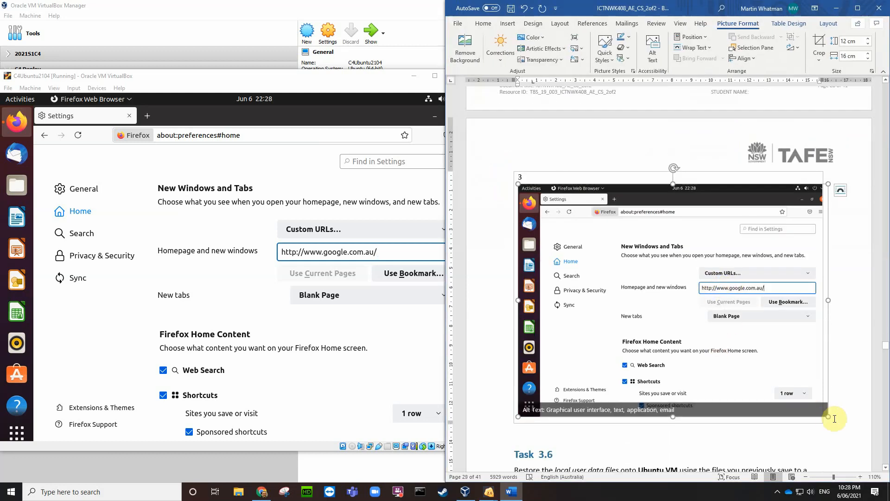
{"action": "left_click_drag", "start_coordinate": [830, 418], "coordinate": [664, 275]}
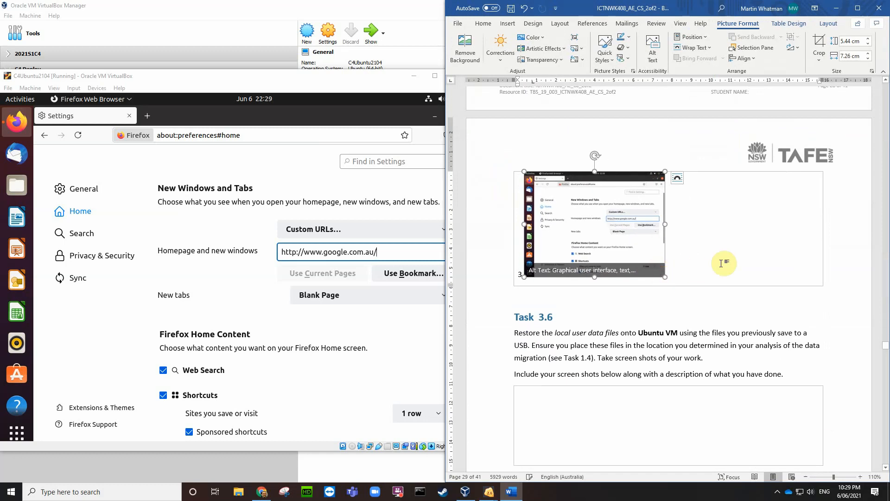
{"action": "scroll", "coordinate": [721, 263], "scroll_direction": "down", "scroll_amount": 1}
{"action": "scroll", "coordinate": [722, 260], "scroll_direction": "up", "scroll_amount": 5}
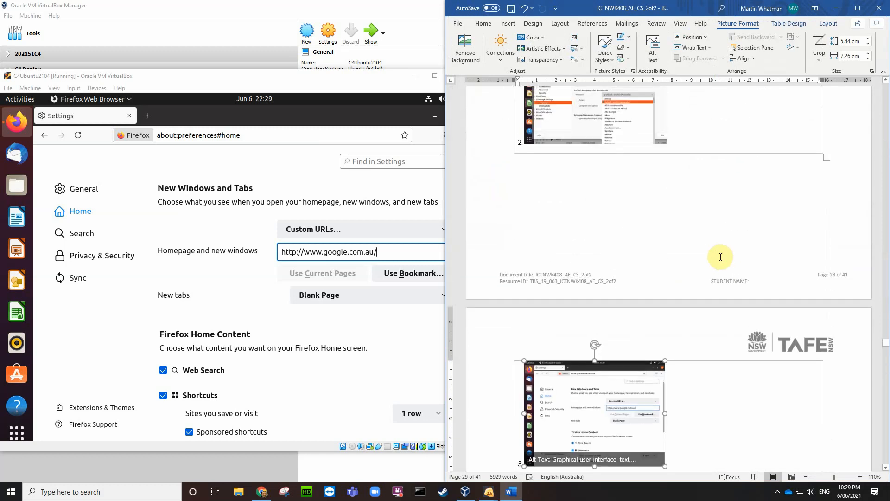
{"action": "scroll", "coordinate": [720, 257], "scroll_direction": "down", "scroll_amount": 7}
{"action": "left_click", "coordinate": [595, 245]}
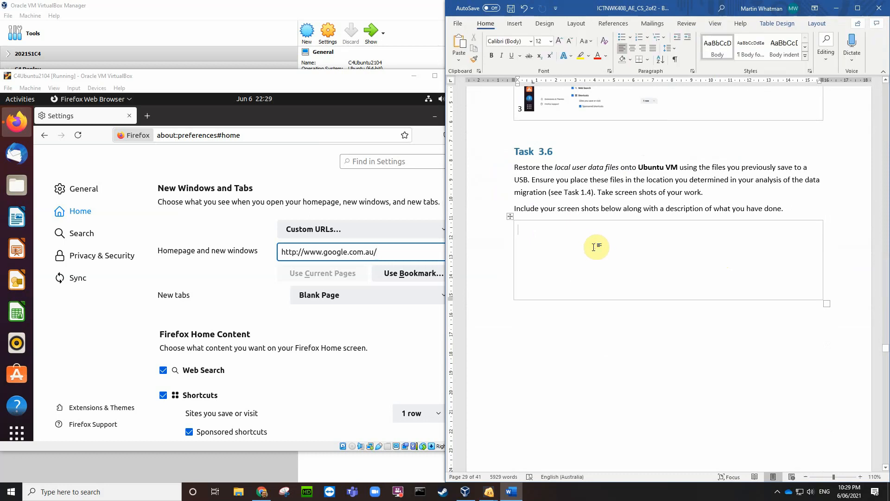
Step: Close Firefox in the Ubuntu VM so the desktop with its LibreOffice launchers shows
{"action": "left_click", "coordinate": [374, 113]}
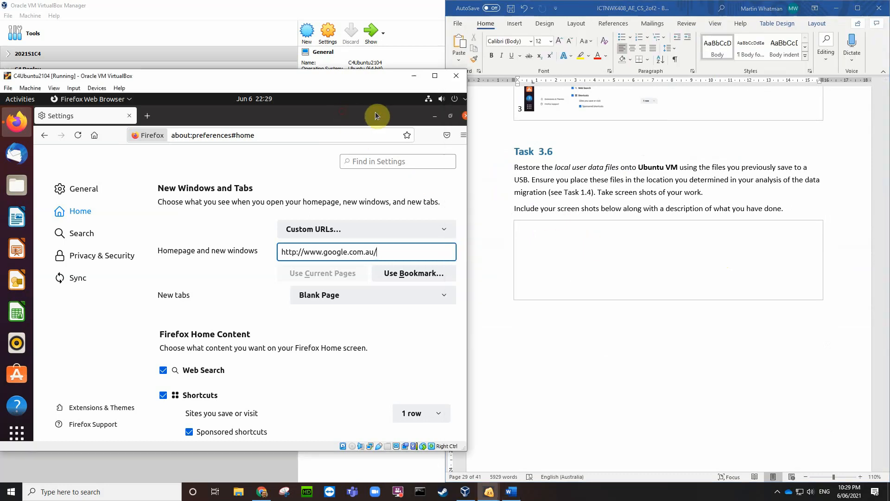
{"action": "left_click", "coordinate": [465, 117]}
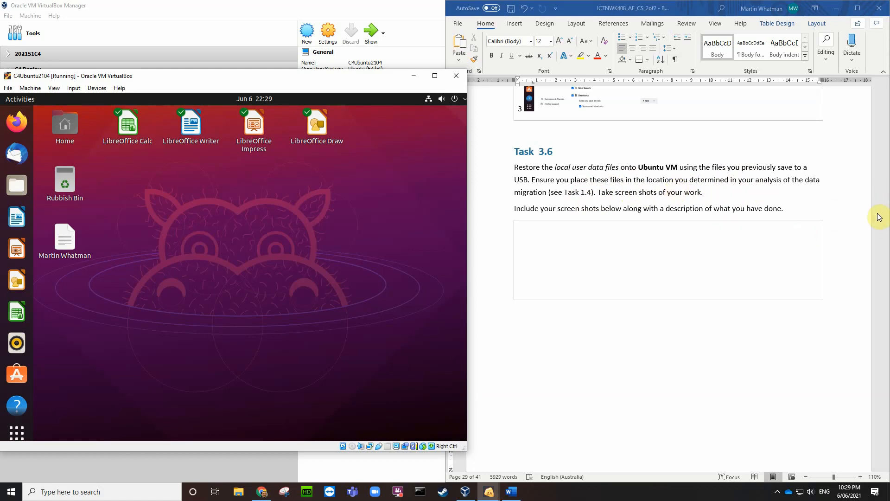
Step: Scroll back to Task 1.4's migration plan tables and check the software data file location cells
{"action": "scroll", "coordinate": [864, 227], "scroll_direction": "up", "scroll_amount": 15}
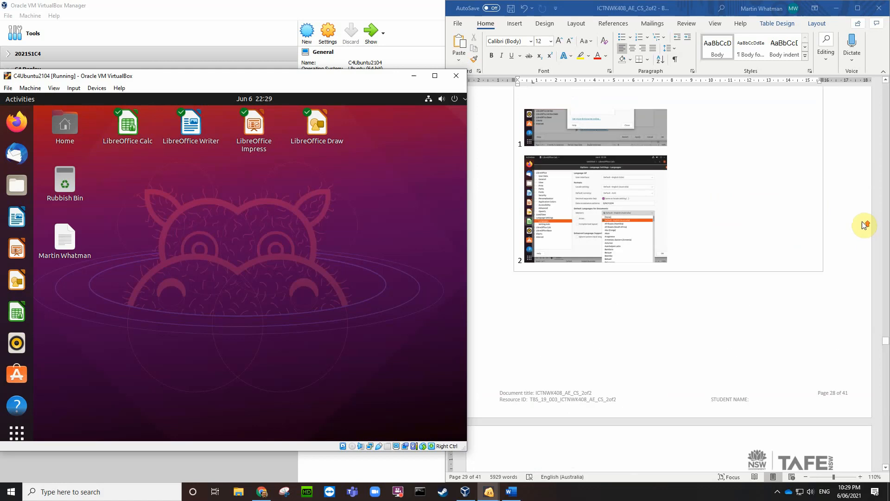
{"action": "left_click_drag", "start_coordinate": [887, 343], "coordinate": [886, 220]}
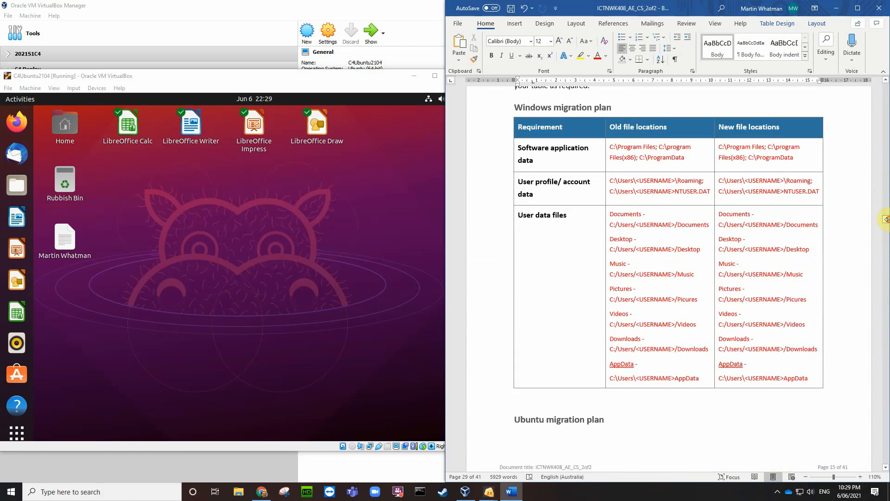
{"action": "scroll", "coordinate": [808, 220], "scroll_direction": "up", "scroll_amount": 3}
{"action": "scroll", "coordinate": [807, 219], "scroll_direction": "down", "scroll_amount": 2}
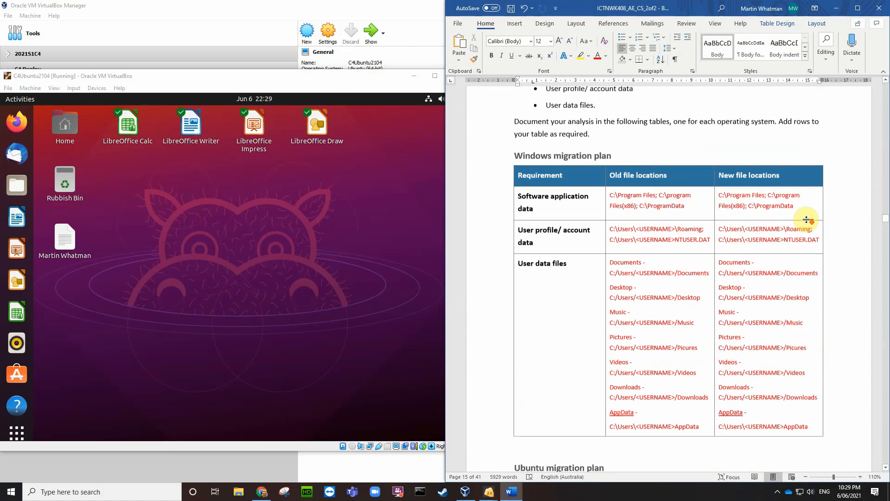
{"action": "scroll", "coordinate": [567, 162], "scroll_direction": "down", "scroll_amount": 10}
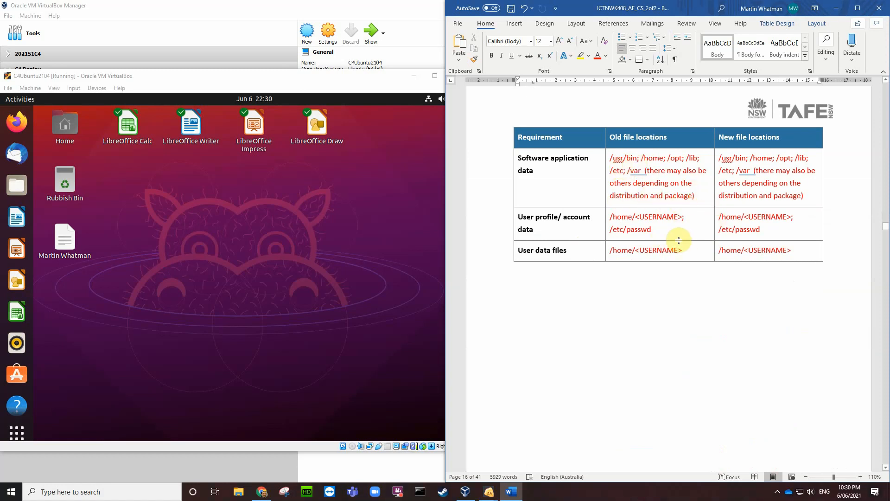
{"action": "left_click", "coordinate": [608, 159]}
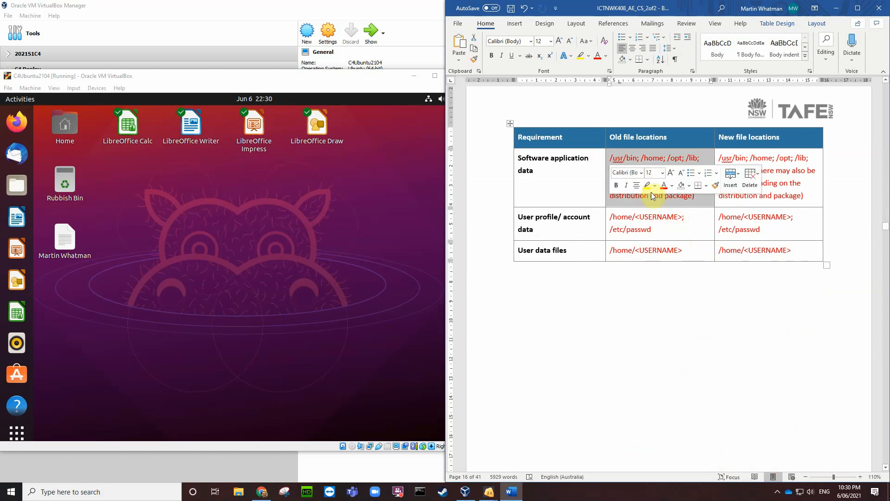
{"action": "left_click", "coordinate": [800, 175]}
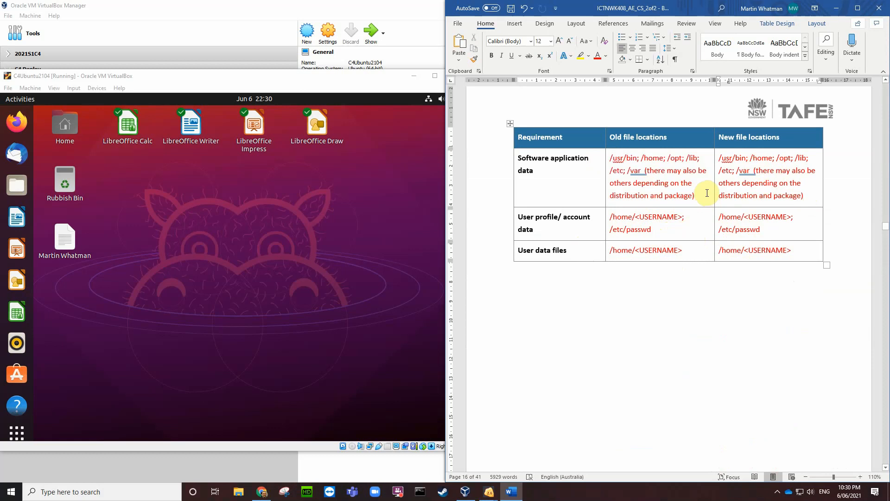
Step: Select all three Old file locations cells in the page 16 Ubuntu migration plan table
{"action": "scroll", "coordinate": [708, 193], "scroll_direction": "up", "scroll_amount": 10}
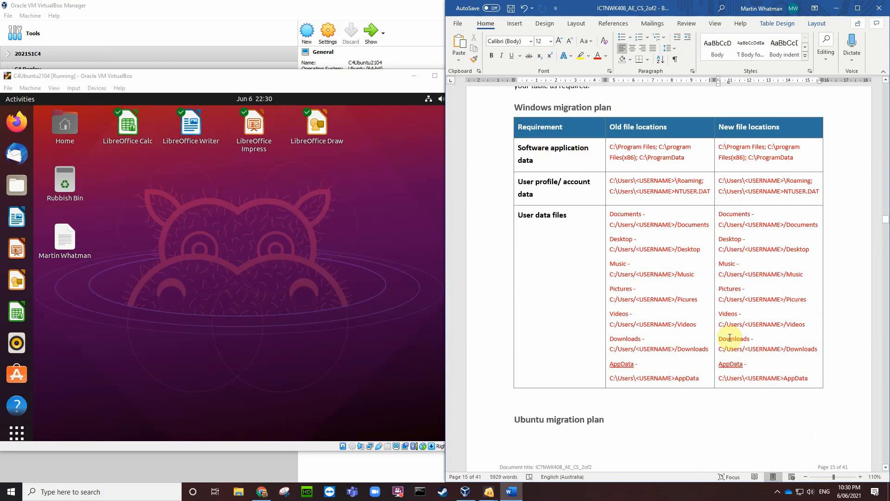
{"action": "scroll", "coordinate": [831, 371], "scroll_direction": "down", "scroll_amount": 3}
{"action": "scroll", "coordinate": [748, 296], "scroll_direction": "down", "scroll_amount": 3}
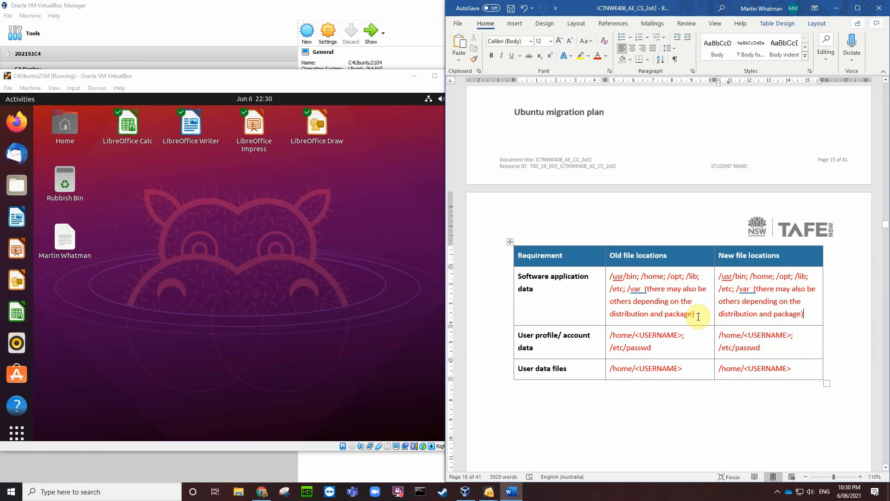
{"action": "left_click_drag", "start_coordinate": [693, 370], "coordinate": [633, 293]}
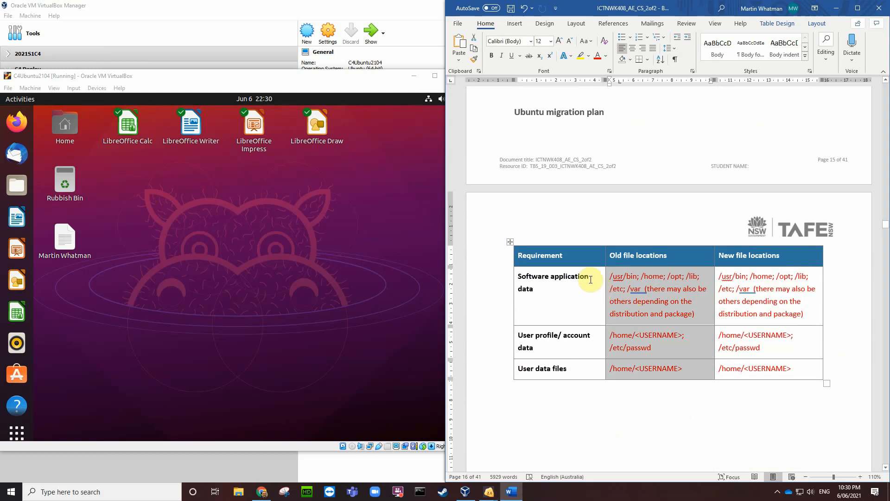
Step: Try attaching the Verbatim STORE N GO USB drive to the Ubuntu VM
{"action": "left_click", "coordinate": [359, 194]}
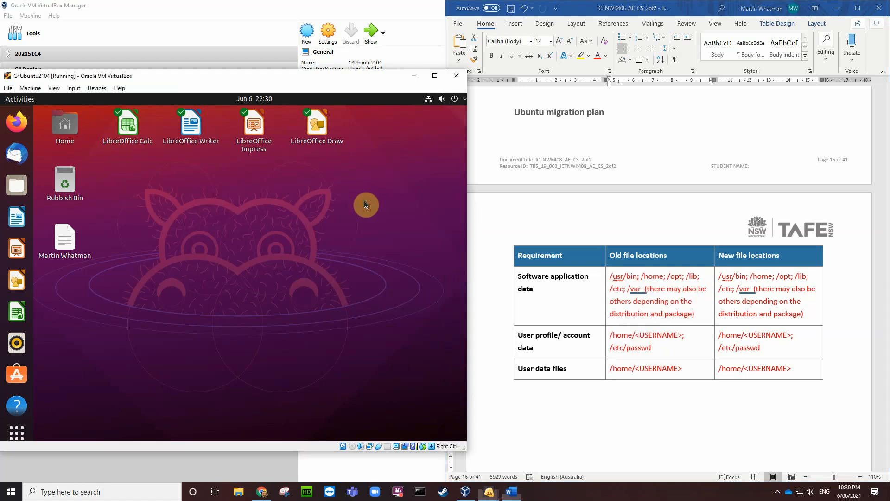
{"action": "left_click", "coordinate": [95, 88]}
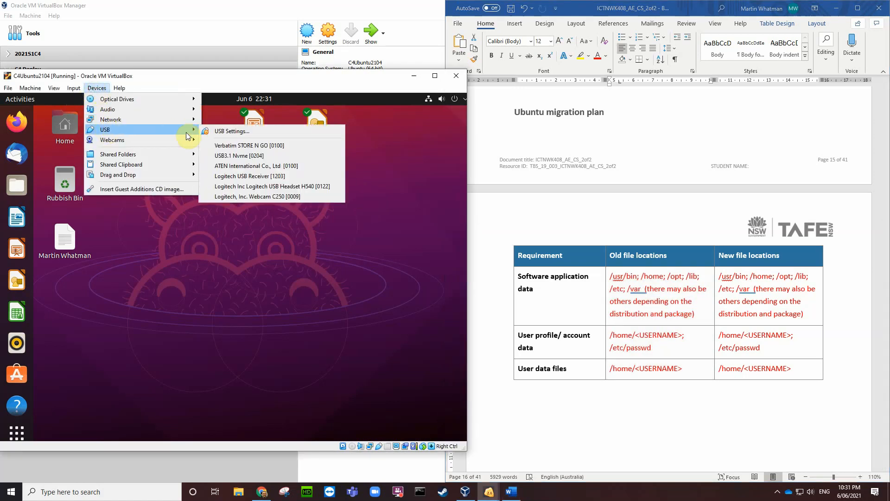
{"action": "left_click", "coordinate": [225, 147]}
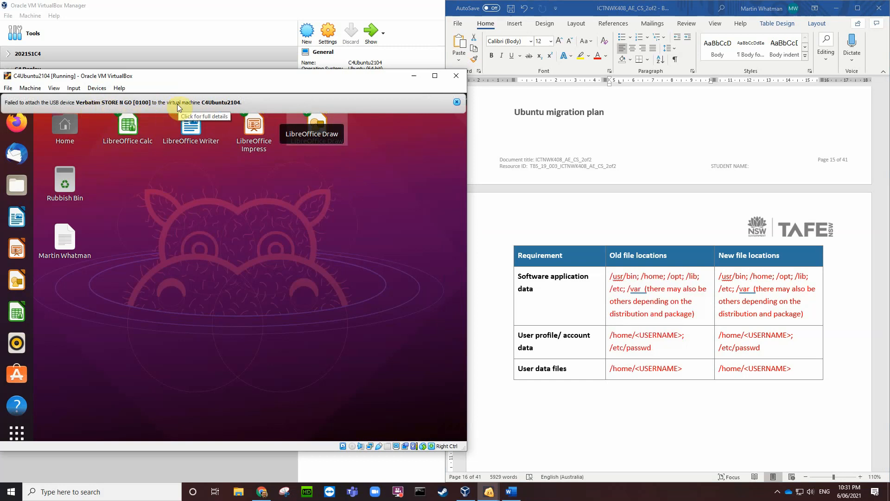
Step: Open the VM's USB Settings page, showing the USB 2.0 controller and no filters
{"action": "left_click", "coordinate": [97, 88]}
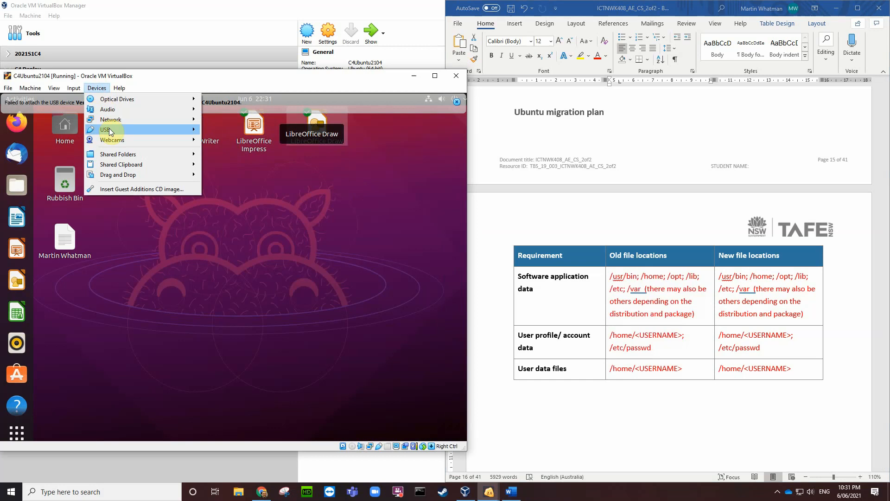
{"action": "mouse_move", "coordinate": [110, 130]}
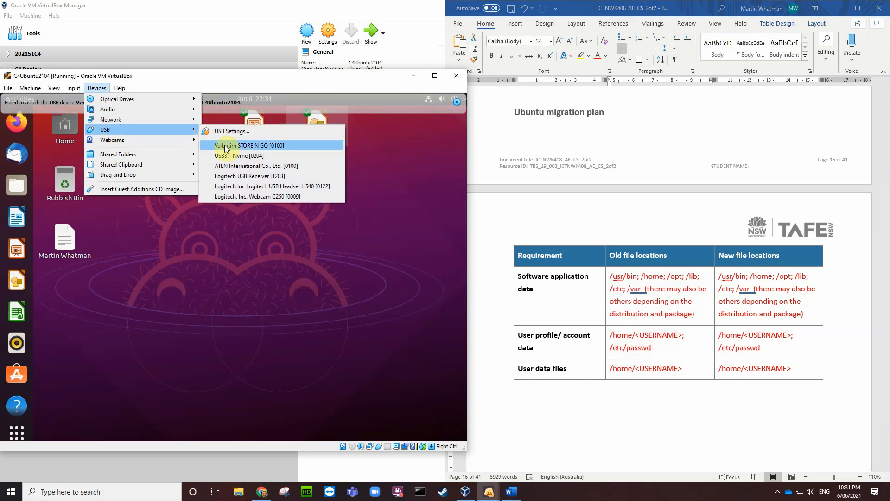
{"action": "left_click", "coordinate": [226, 132]}
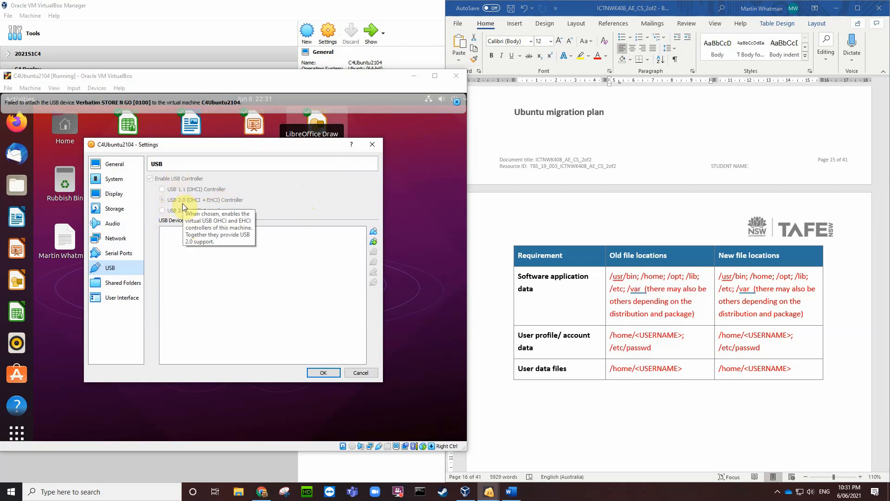
Step: Add an empty USB filter, New Filter 1, save the settings, and dismiss the attach failure notice
{"action": "left_click", "coordinate": [374, 233]}
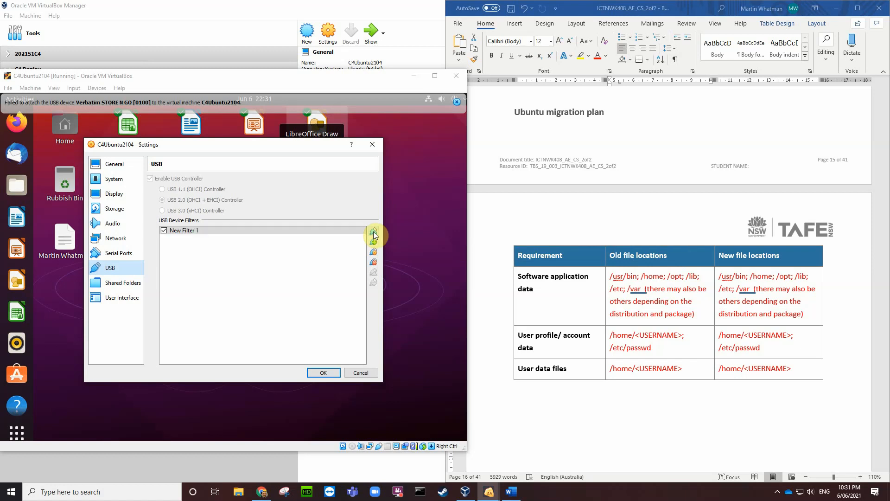
{"action": "left_click", "coordinate": [332, 370]}
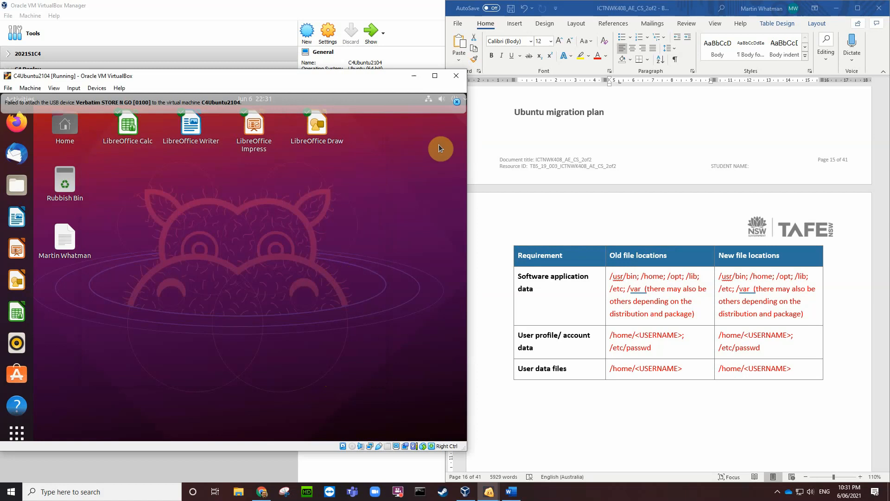
{"action": "left_click", "coordinate": [457, 102]}
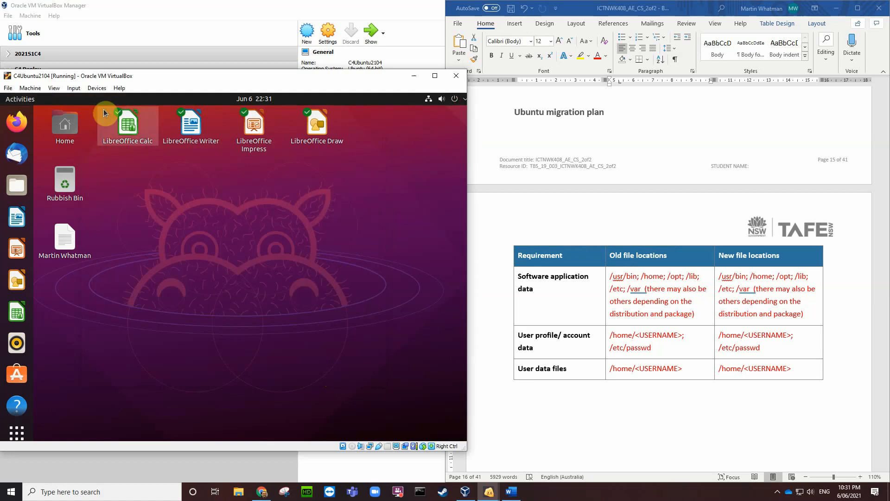
Step: Retry attaching the Verbatim STORE N GO drive, dismiss the error, and reopen USB settings
{"action": "left_click", "coordinate": [96, 87]}
{"action": "mouse_move", "coordinate": [103, 129]}
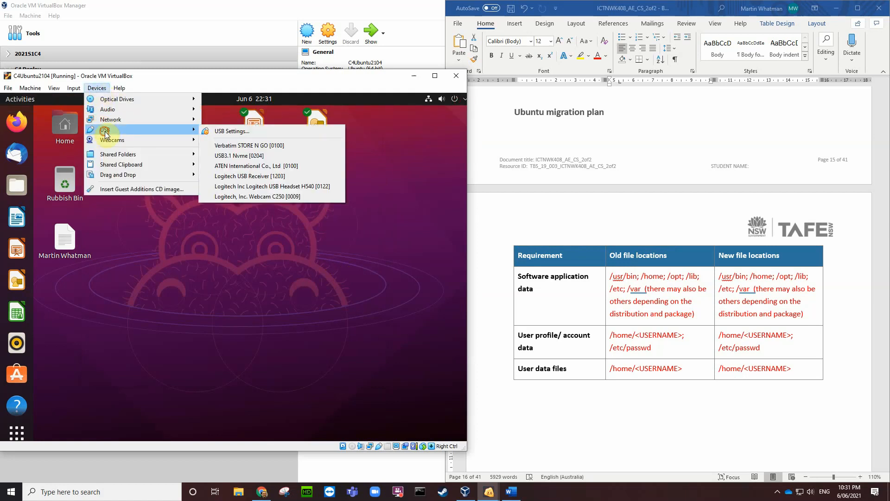
{"action": "left_click", "coordinate": [220, 145]}
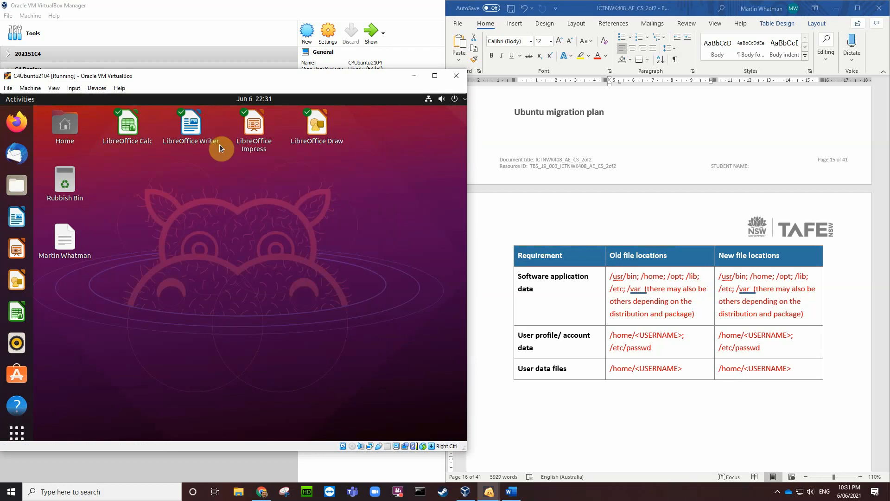
{"action": "left_click", "coordinate": [455, 102]}
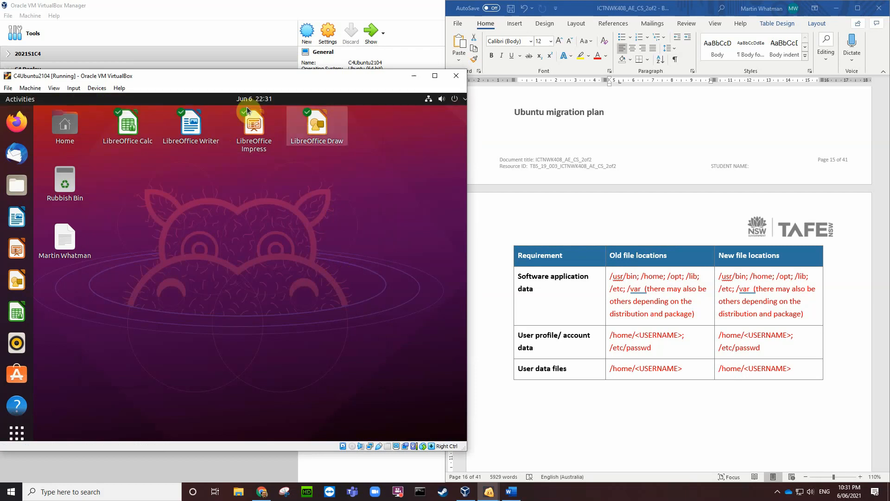
{"action": "left_click", "coordinate": [96, 88]}
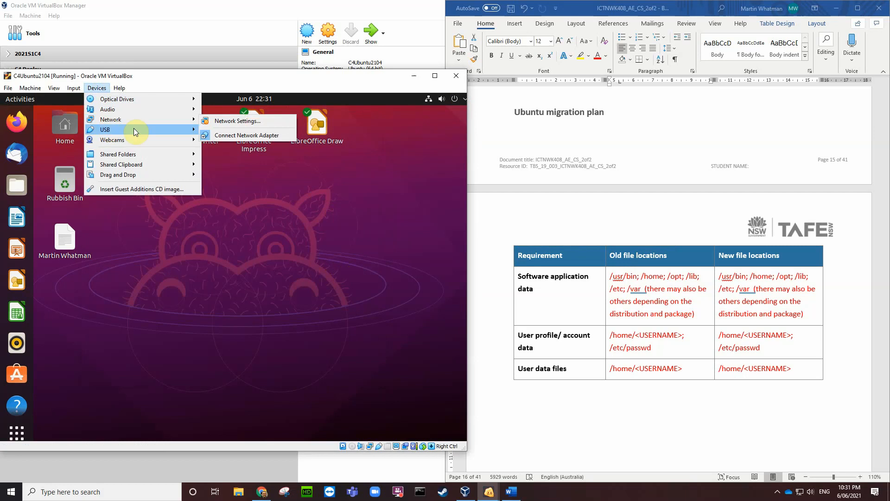
{"action": "mouse_move", "coordinate": [190, 131]}
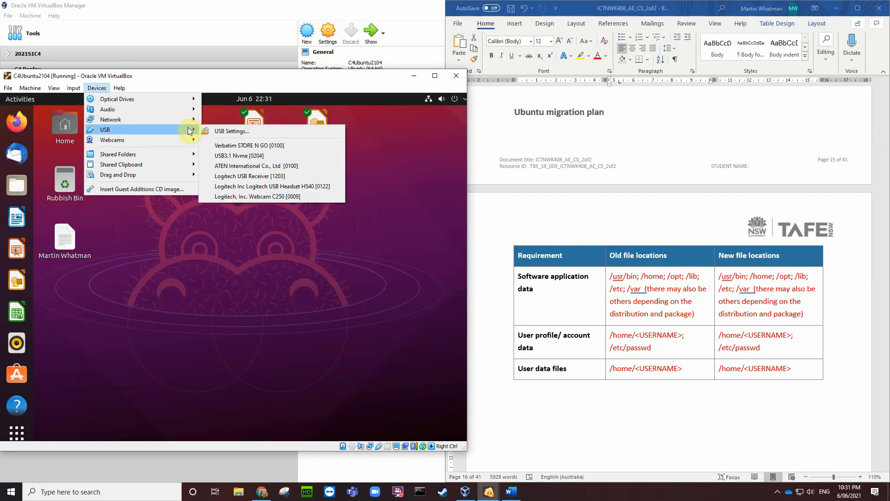
{"action": "left_click", "coordinate": [226, 132]}
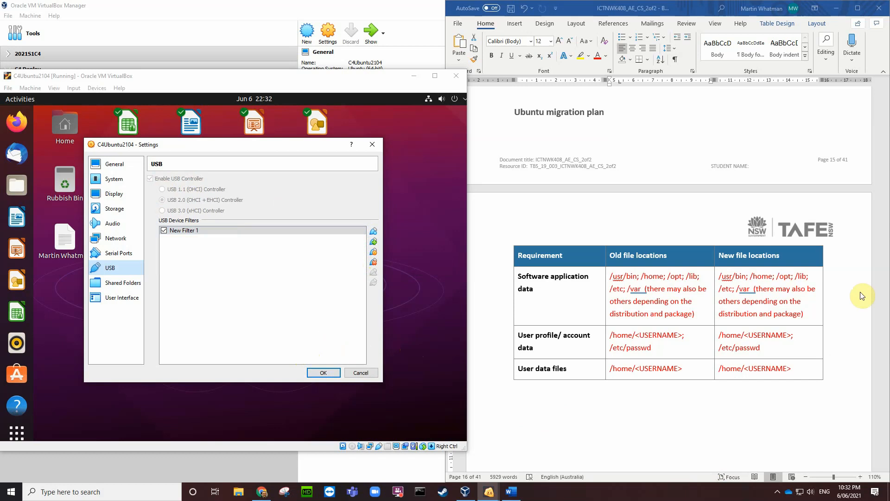
Step: In the Word assessment, scroll to the empty Task 3.6 answer box and place the cursor there
{"action": "left_click", "coordinate": [871, 179]}
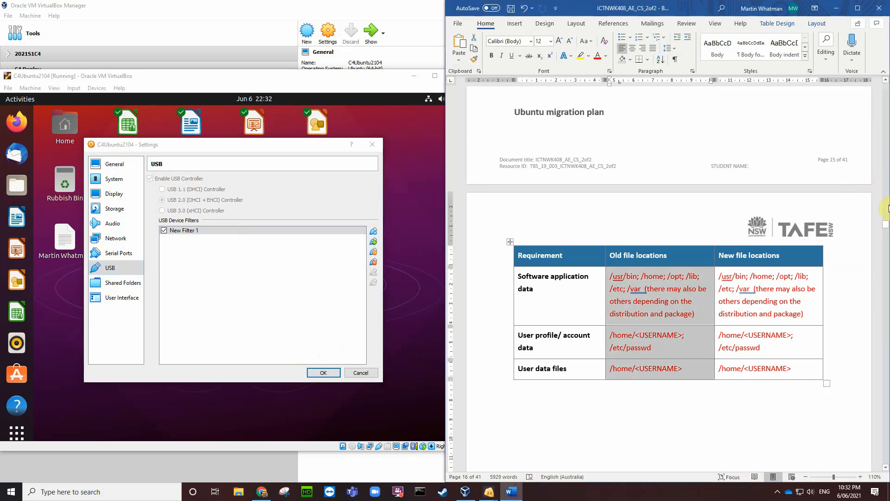
{"action": "left_click_drag", "start_coordinate": [885, 225], "coordinate": [886, 348]}
{"action": "scroll", "coordinate": [659, 325], "scroll_direction": "down", "scroll_amount": 1}
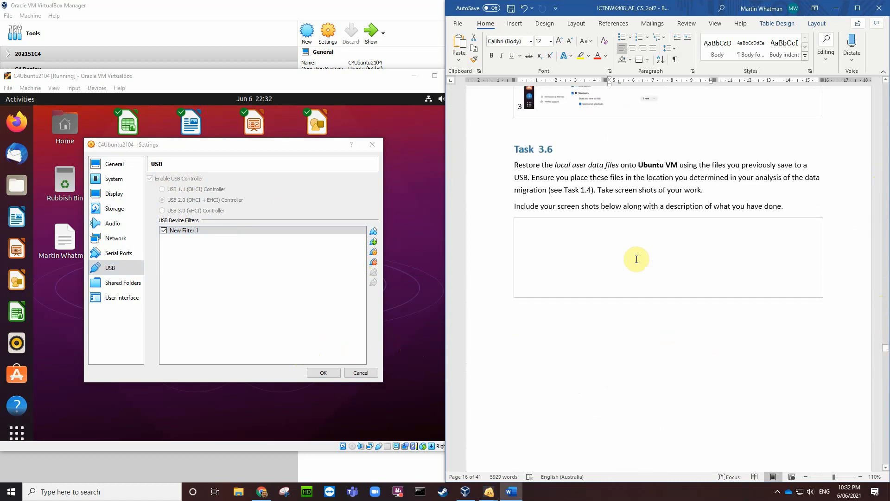
{"action": "left_click", "coordinate": [526, 235]}
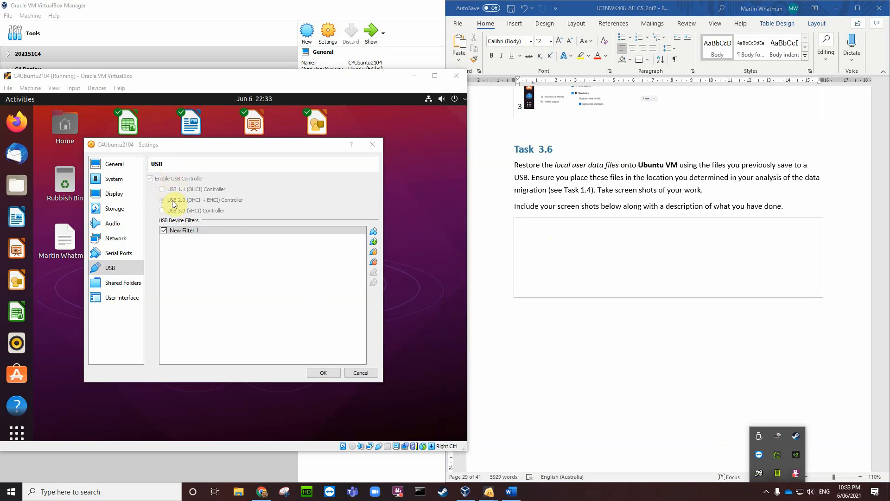
Step: Cancel the VM settings and insert the Guest Additions CD image into the Ubuntu guest
{"action": "left_click", "coordinate": [364, 372]}
{"action": "left_click", "coordinate": [97, 88]}
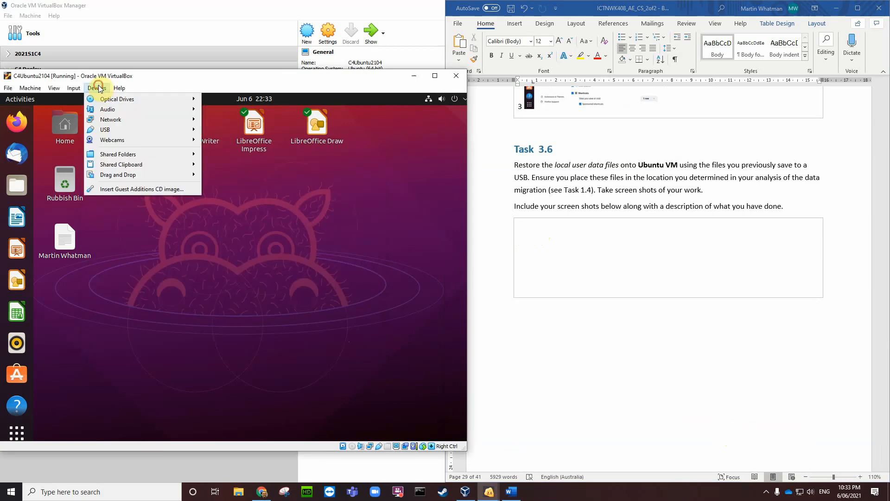
{"action": "left_click", "coordinate": [128, 190]}
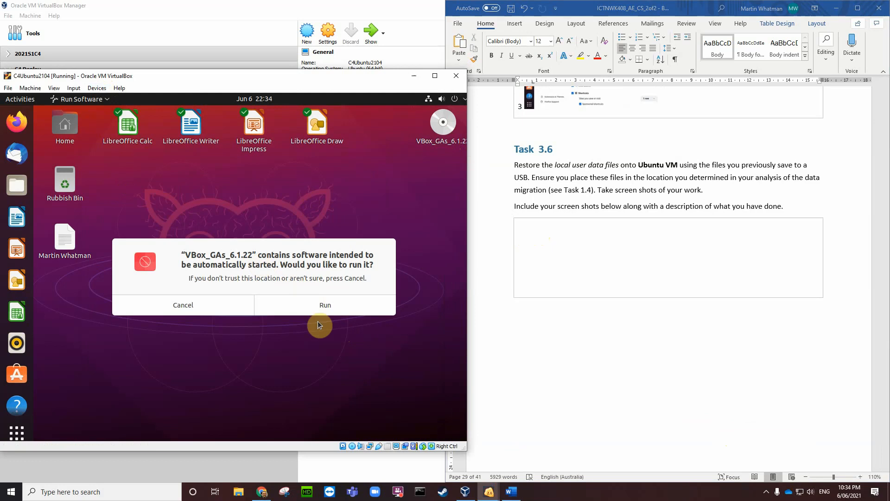
Step: Run the Guest Additions autorun installer and authorise it with the administrator password
{"action": "left_click", "coordinate": [326, 307]}
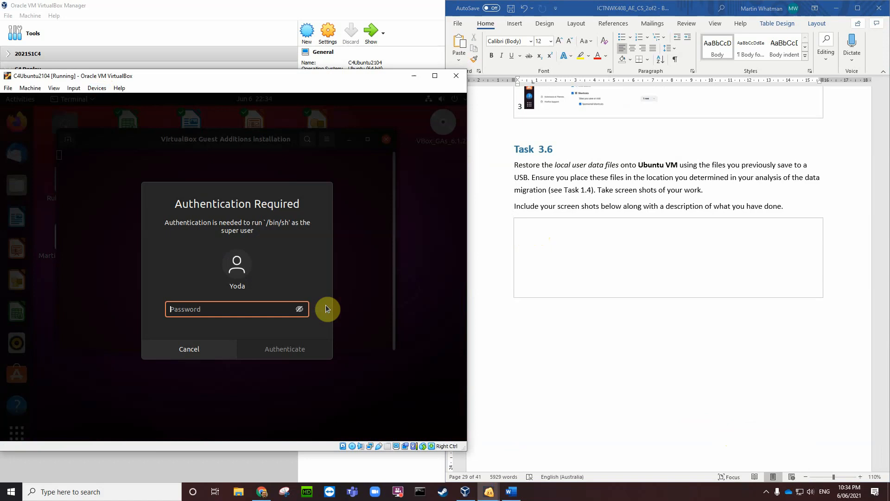
{"action": "type", "text": "•••••••••"}
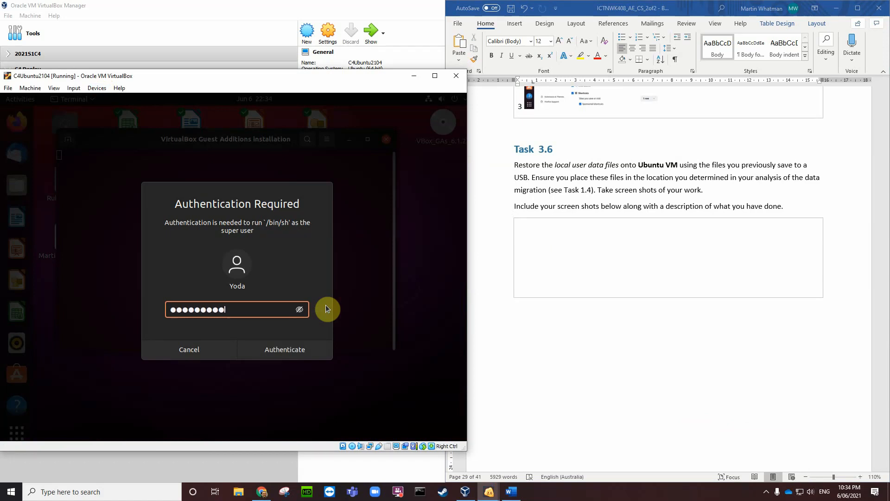
{"action": "key", "text": "Return"}
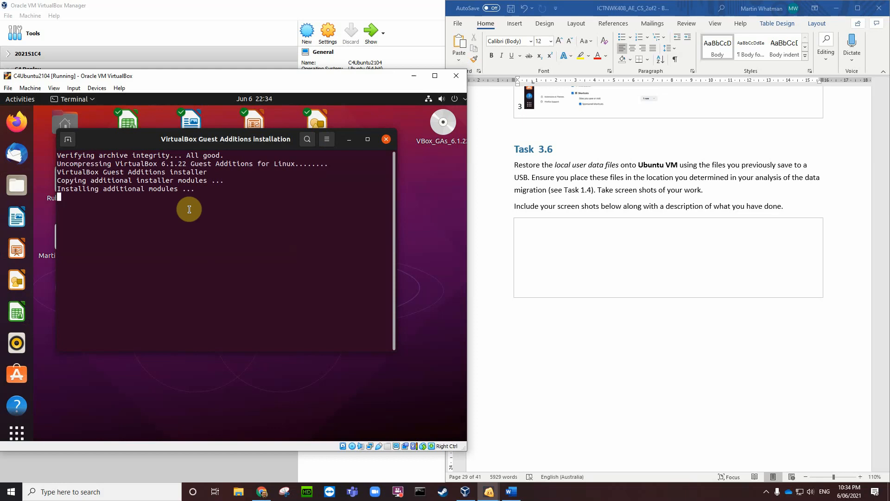
Step: Review the 'Guest Additions for Linux' installer output, then close the finished terminal window
{"action": "double_click", "coordinate": [287, 164]}
{"action": "left_click_drag", "start_coordinate": [295, 164], "coordinate": [193, 165]}
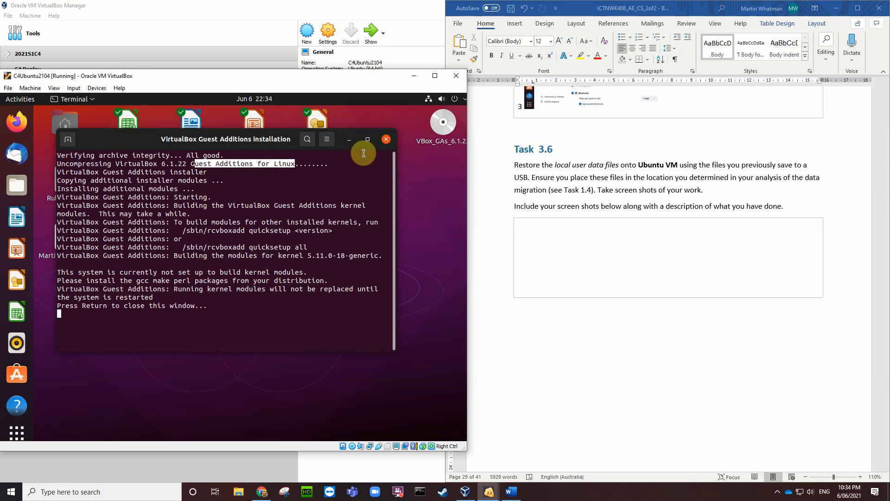
{"action": "left_click", "coordinate": [220, 306]}
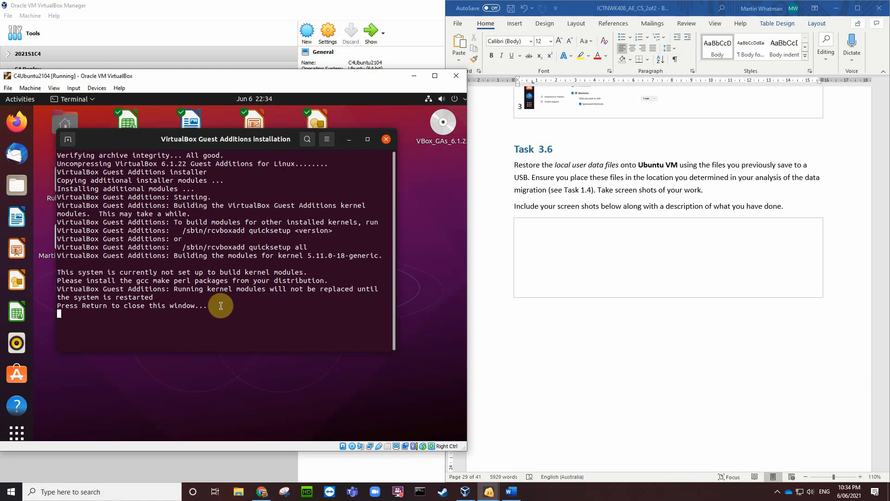
{"action": "key", "text": "Return"}
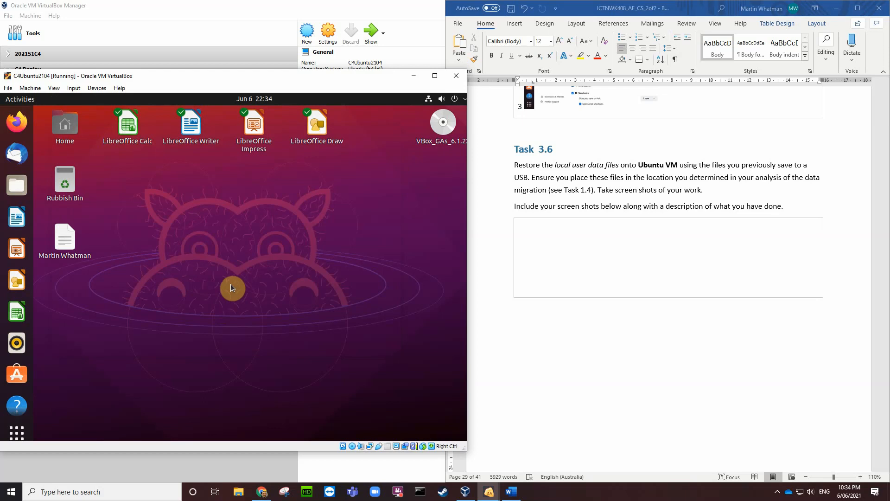
Step: Restart the Ubuntu guest via the system menu's Power Off / Log Out > Restart, confirming it
{"action": "left_click", "coordinate": [455, 99]}
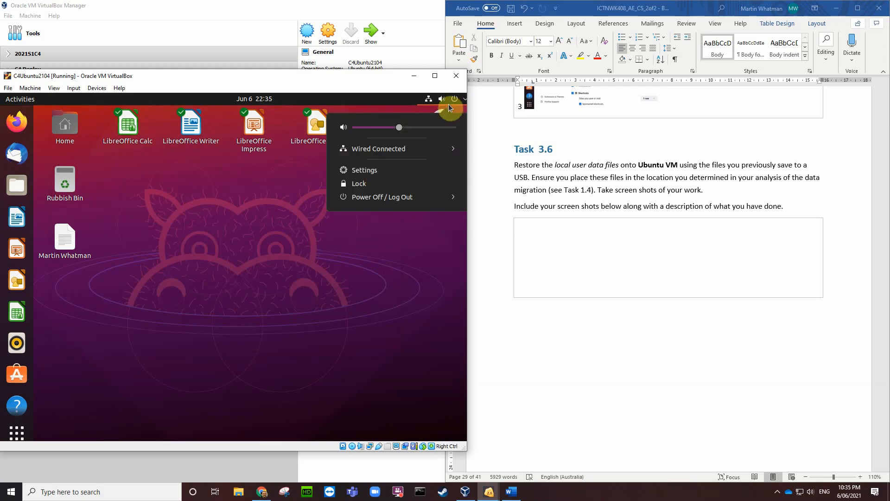
{"action": "left_click", "coordinate": [382, 197]}
{"action": "left_click", "coordinate": [366, 226]}
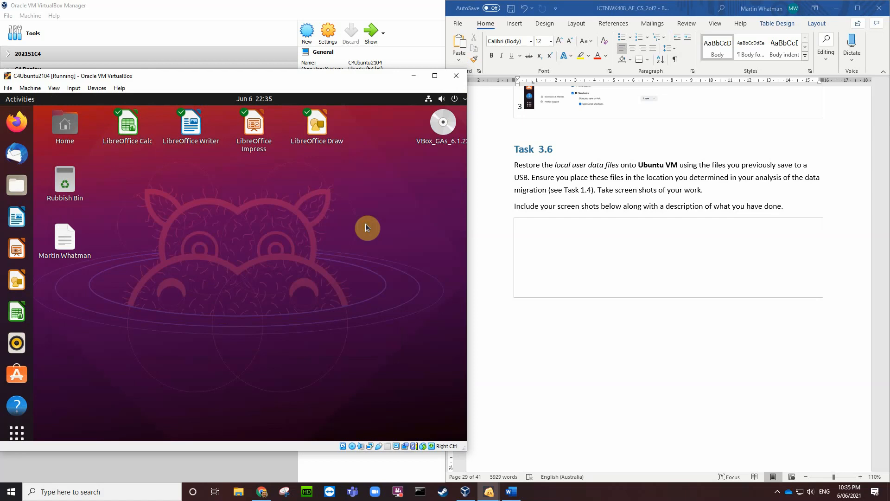
{"action": "left_click", "coordinate": [286, 300]}
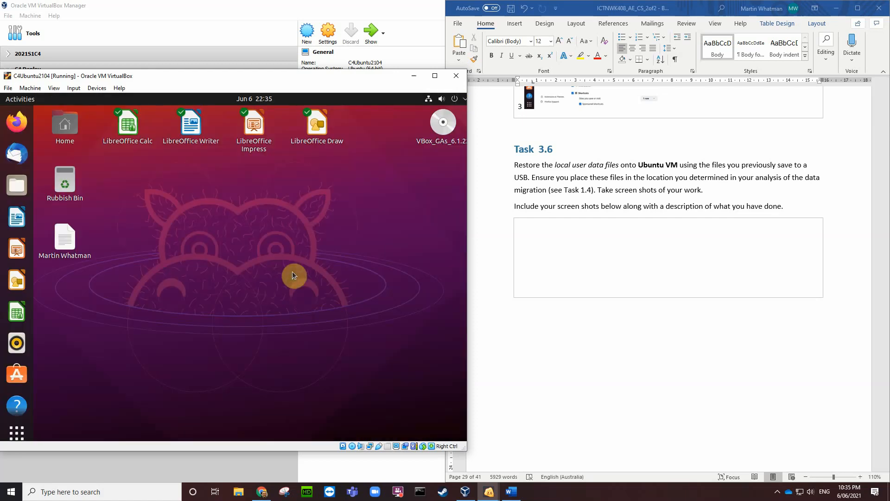
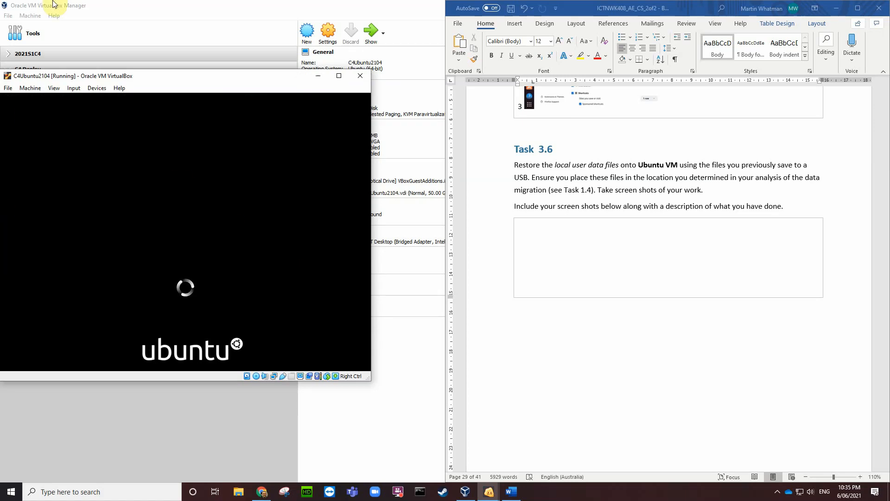
Step: Check the Ubuntu VM's shared folder settings and close them without changes
{"action": "left_click", "coordinate": [94, 88]}
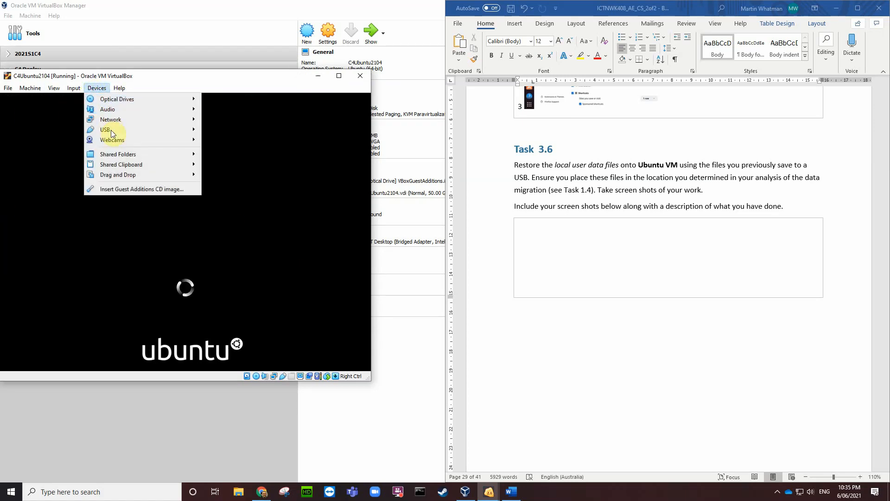
{"action": "mouse_move", "coordinate": [136, 133]}
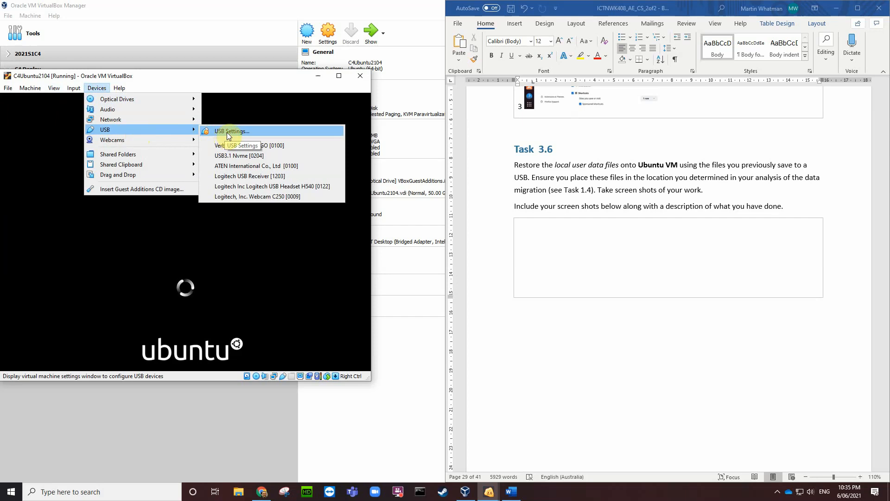
{"action": "mouse_move", "coordinate": [144, 154]}
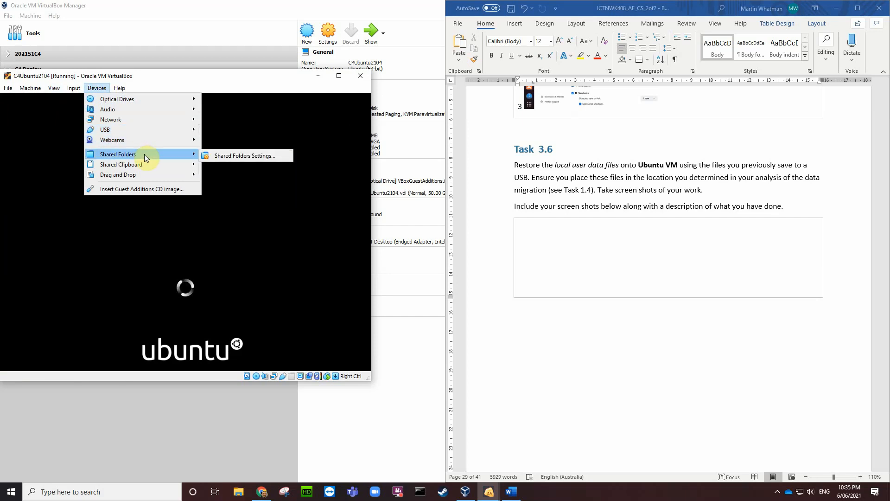
{"action": "left_click", "coordinate": [236, 156]}
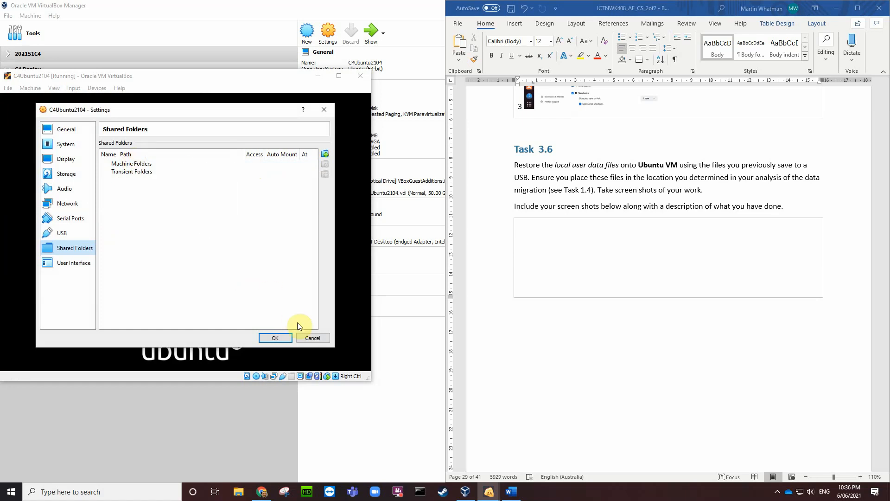
{"action": "left_click", "coordinate": [311, 338]}
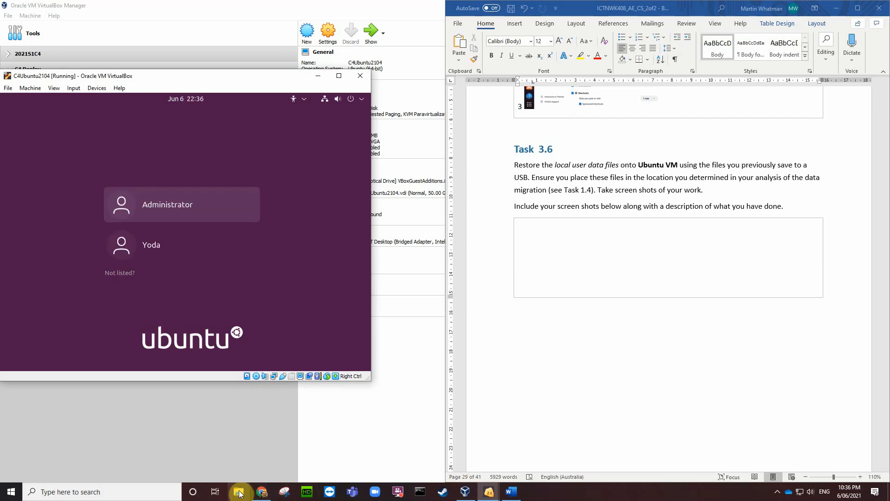
Step: Review which USB drives Safely Remove Hardware can eject, then return to VirtualBox Manager
{"action": "left_click", "coordinate": [778, 493]}
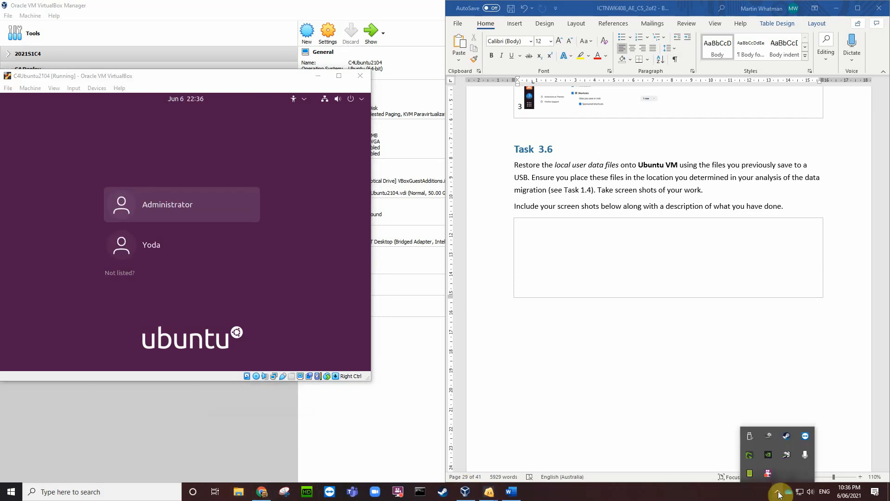
{"action": "left_click", "coordinate": [750, 437]}
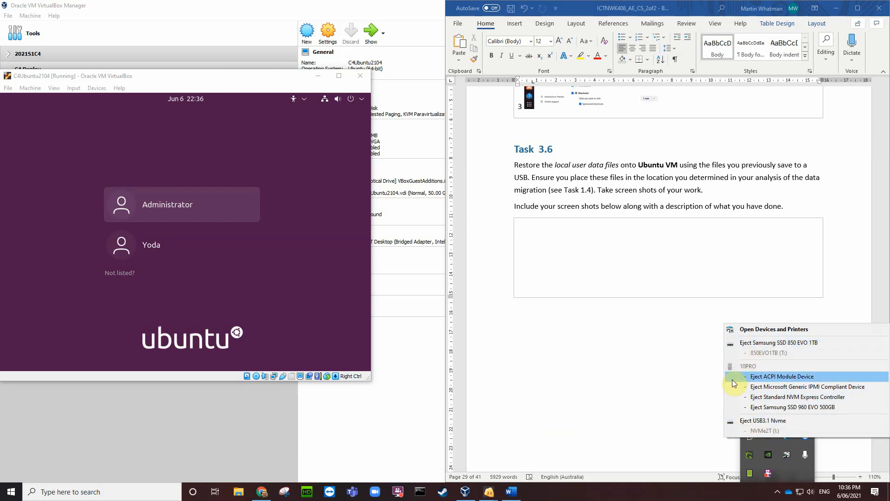
{"action": "left_click", "coordinate": [282, 439]}
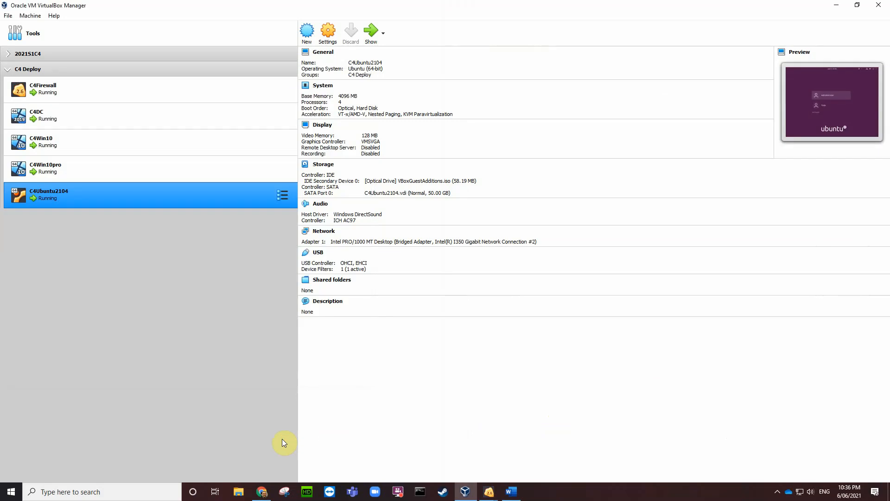
{"action": "left_click", "coordinate": [67, 146]}
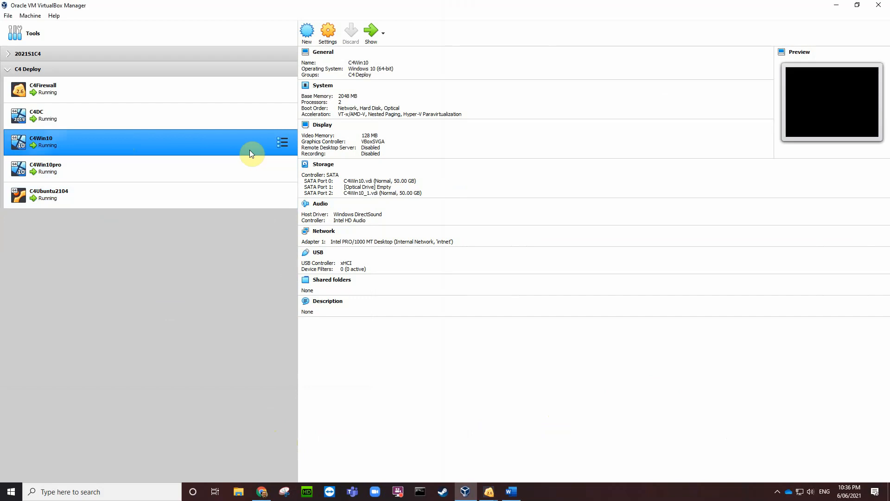
{"action": "left_click", "coordinate": [328, 35]}
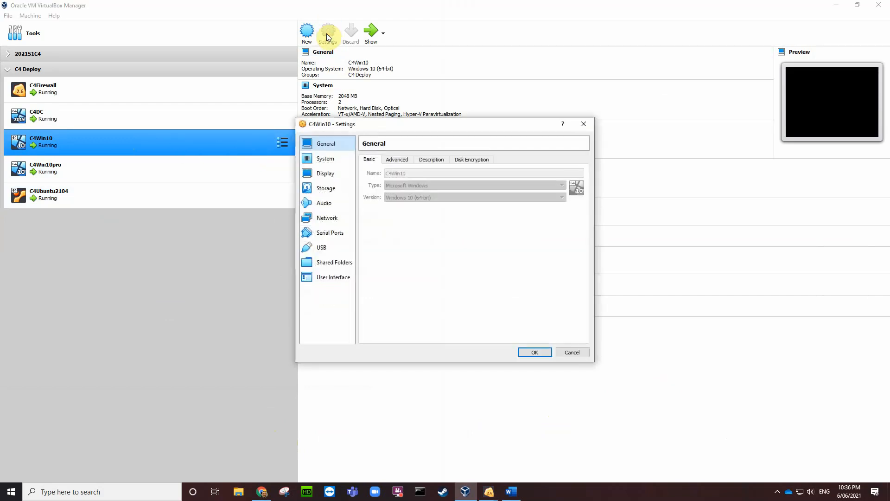
{"action": "left_click", "coordinate": [326, 249]}
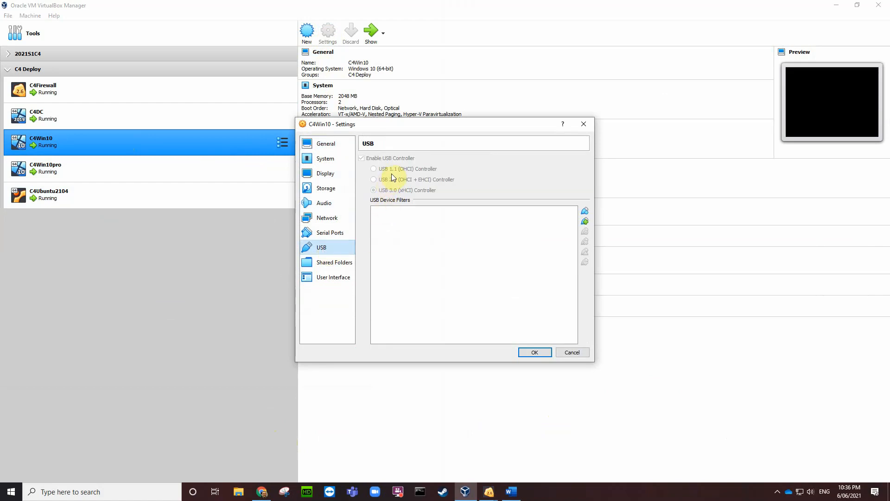
{"action": "left_click", "coordinate": [573, 352]}
{"action": "left_click", "coordinate": [144, 162]}
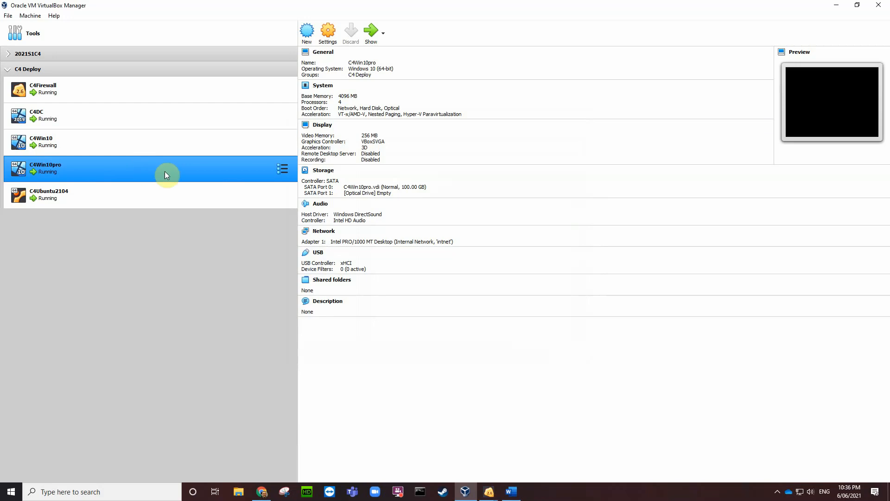
{"action": "left_click", "coordinate": [327, 32]}
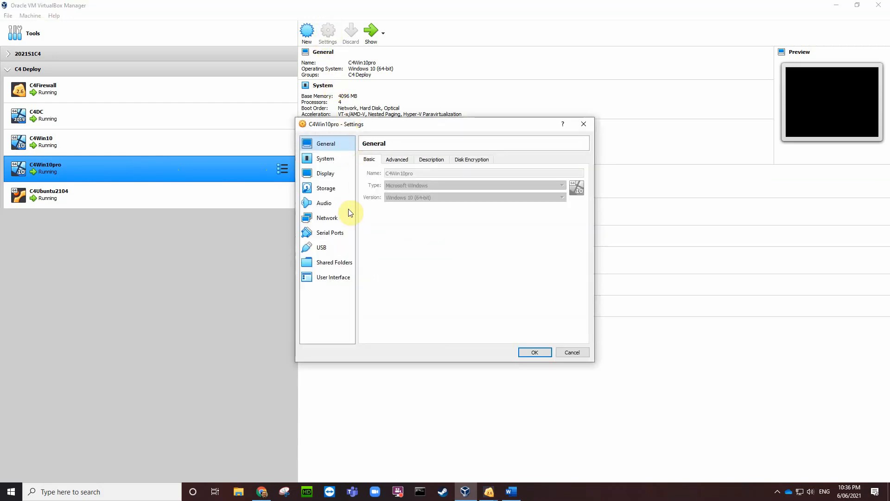
{"action": "left_click", "coordinate": [323, 248]}
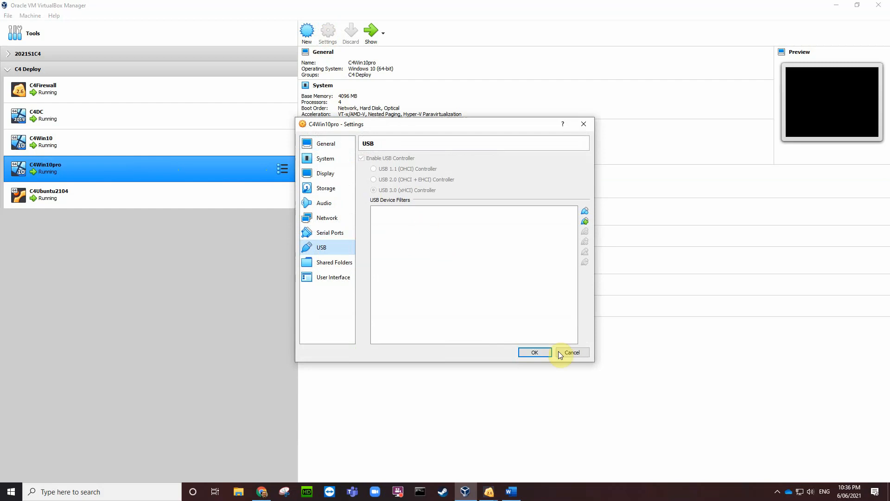
{"action": "left_click", "coordinate": [571, 353]}
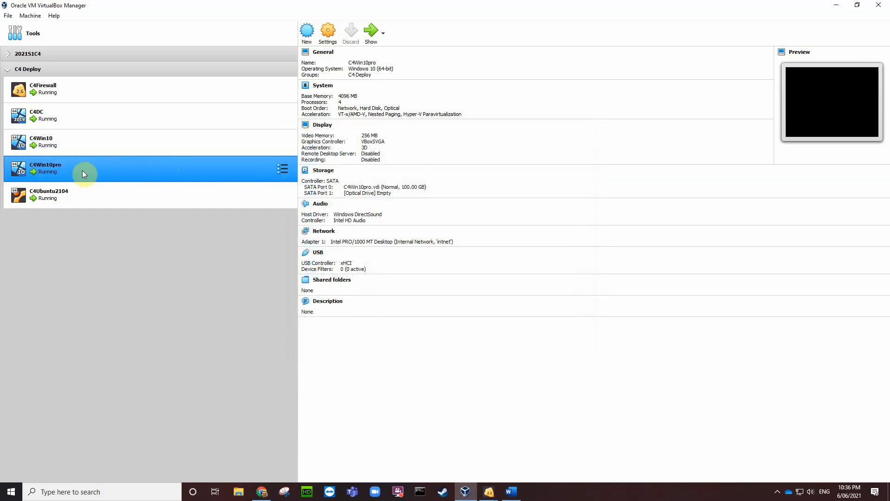
{"action": "left_click", "coordinate": [77, 118]}
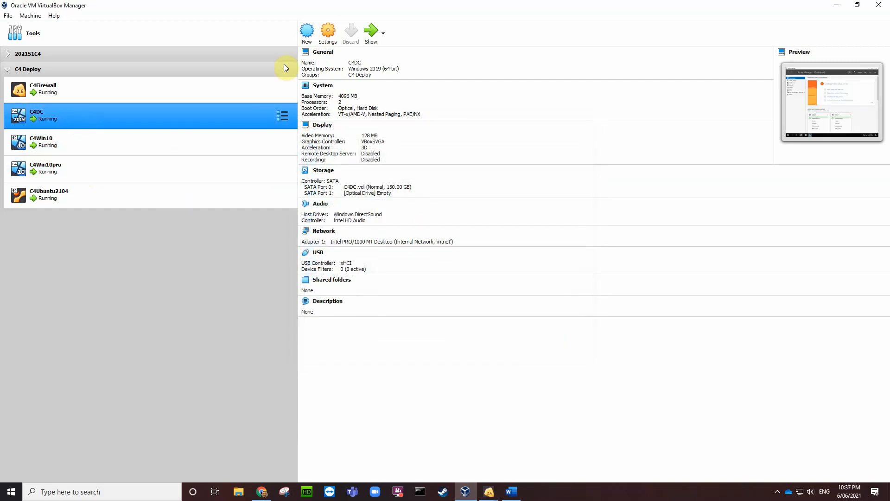
{"action": "left_click", "coordinate": [327, 34]}
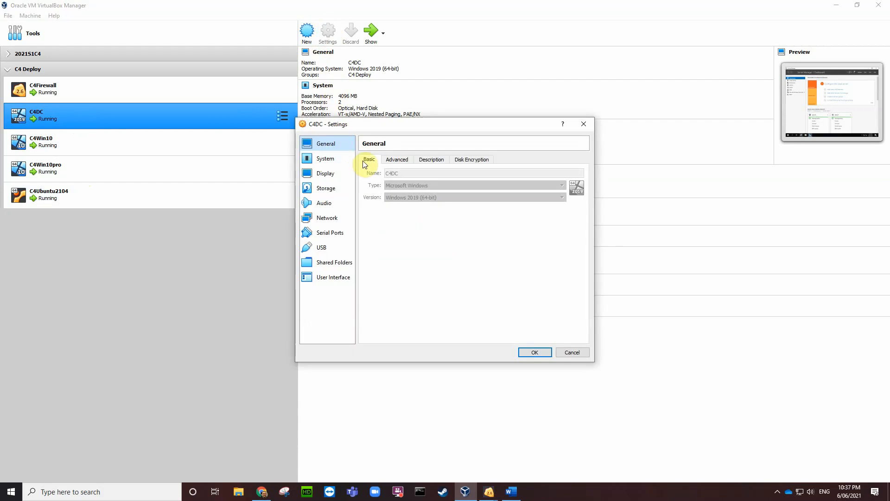
{"action": "left_click", "coordinate": [327, 248]}
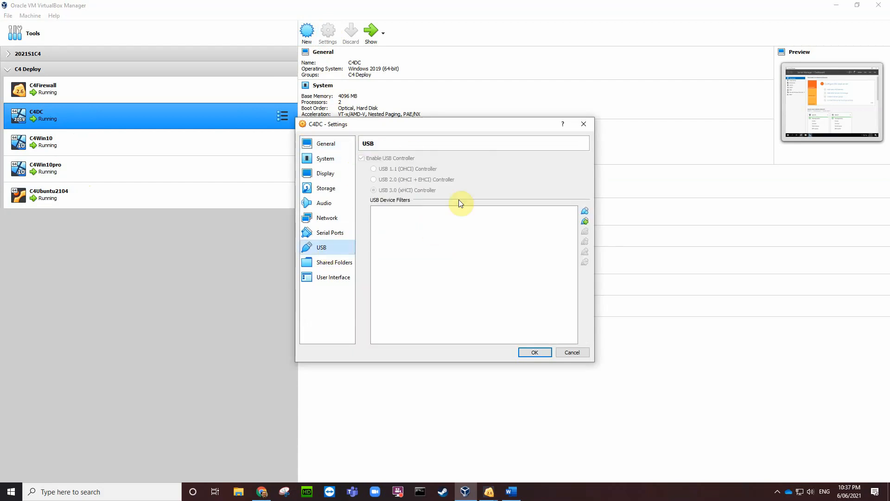
{"action": "left_click", "coordinate": [565, 354]}
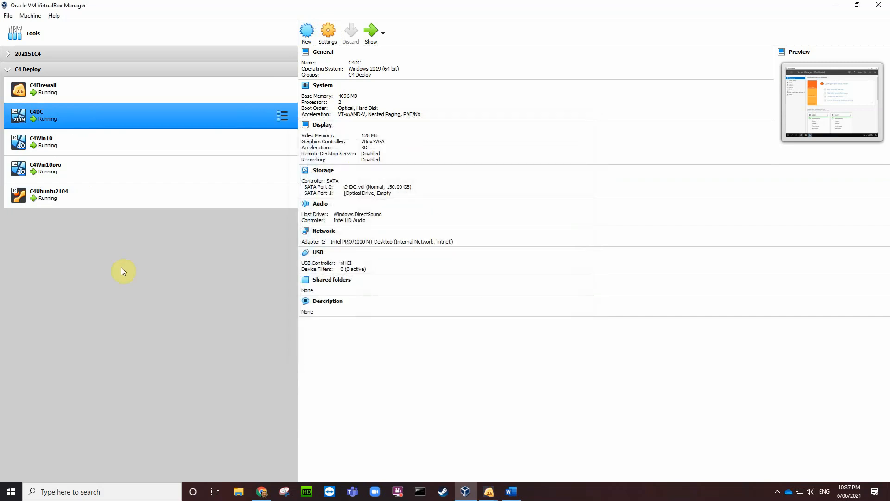
{"action": "left_click", "coordinate": [74, 146]}
Step: Detach the Verbatim STORE N GO USB drive from the C4Win10 VM
{"action": "double_click", "coordinate": [74, 145]}
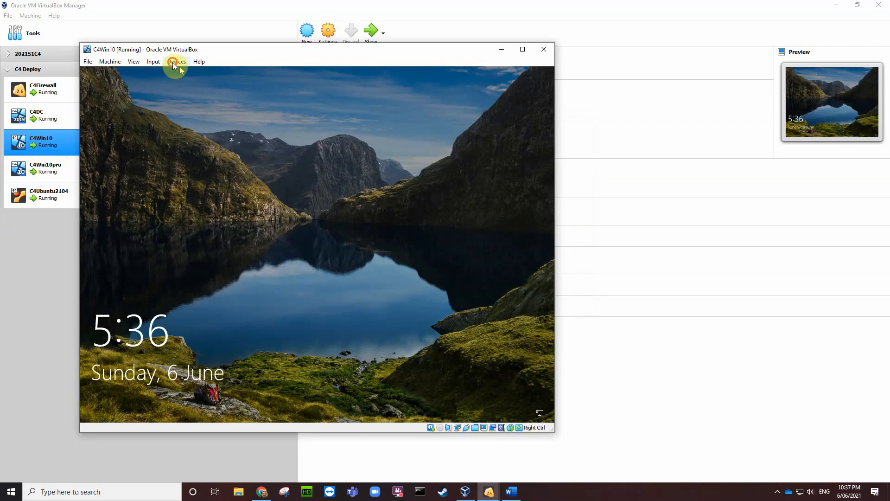
{"action": "left_click", "coordinate": [176, 61]}
{"action": "mouse_move", "coordinate": [185, 103]}
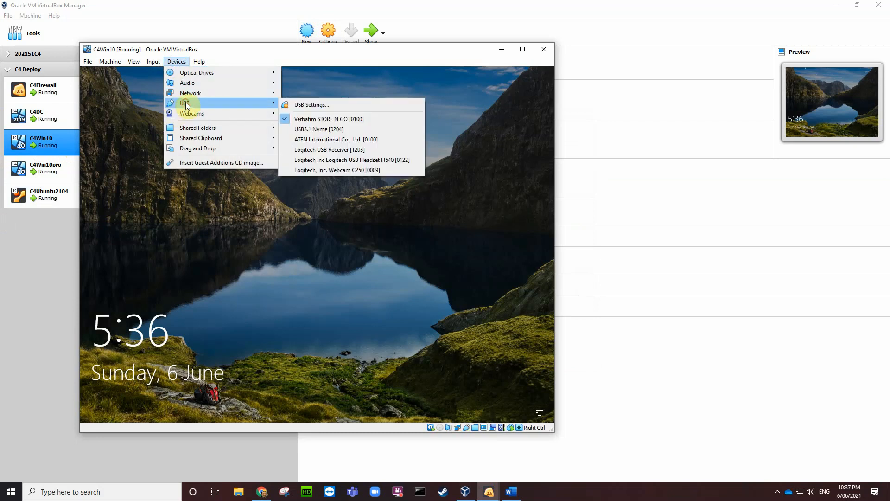
{"action": "left_click", "coordinate": [301, 120]}
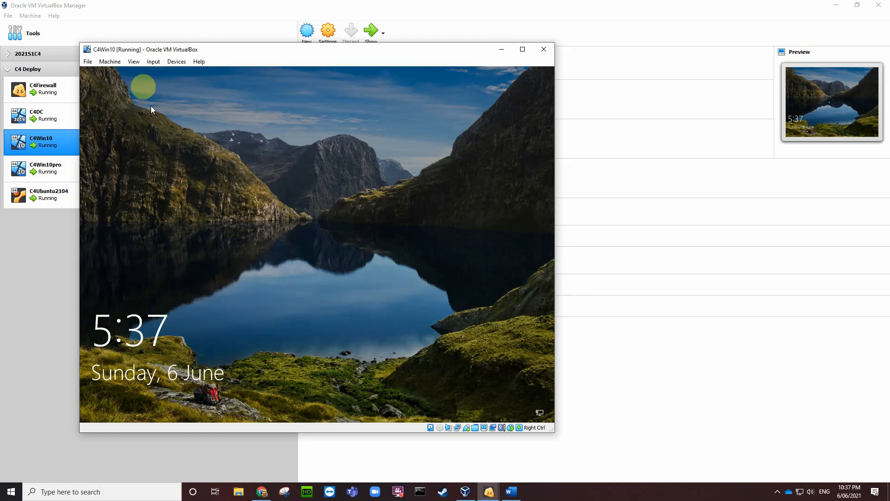
Step: Check the Windows eject list of removable devices, then return to VirtualBox Manager
{"action": "left_click", "coordinate": [778, 492]}
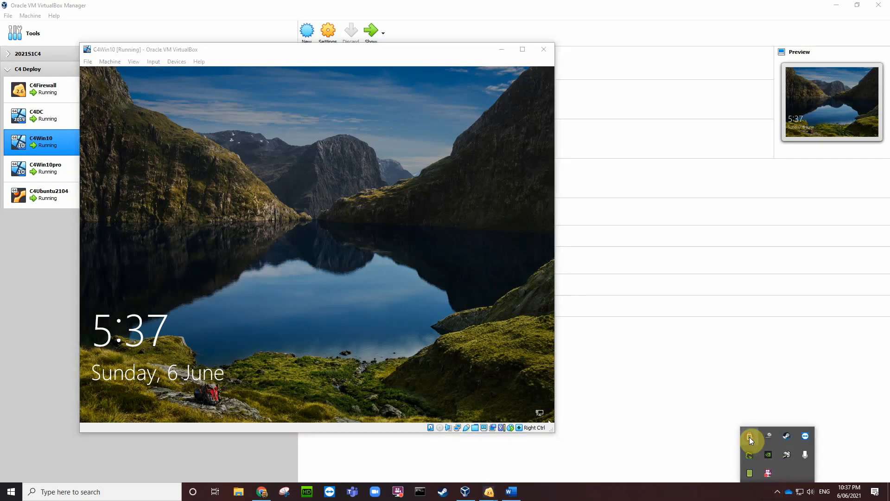
{"action": "left_click", "coordinate": [750, 437]}
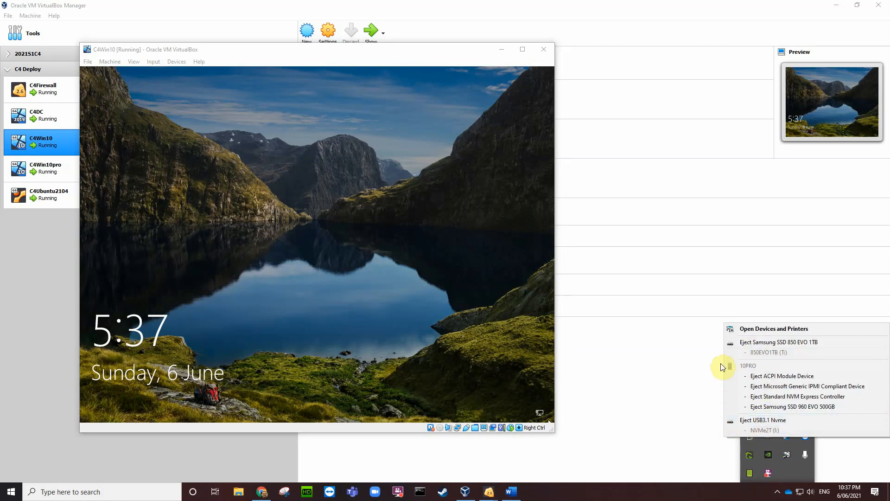
{"action": "left_click", "coordinate": [721, 449]}
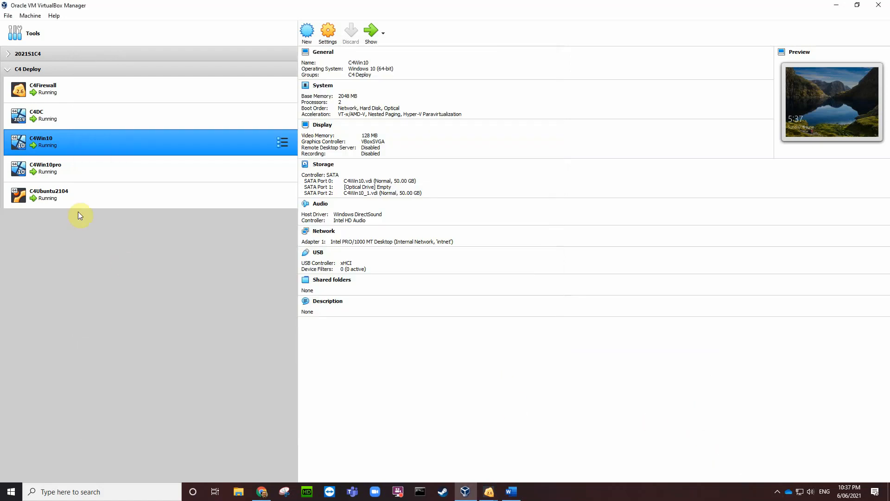
Step: Review the USB devices available to the C4Win10pro and C4Win10 machines
{"action": "left_click", "coordinate": [93, 169]}
{"action": "right_click", "coordinate": [94, 167]}
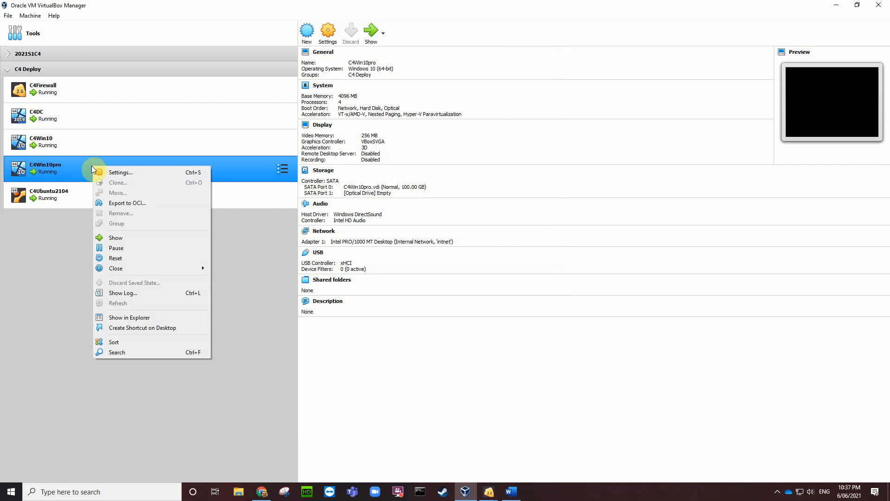
{"action": "double_click", "coordinate": [81, 166]}
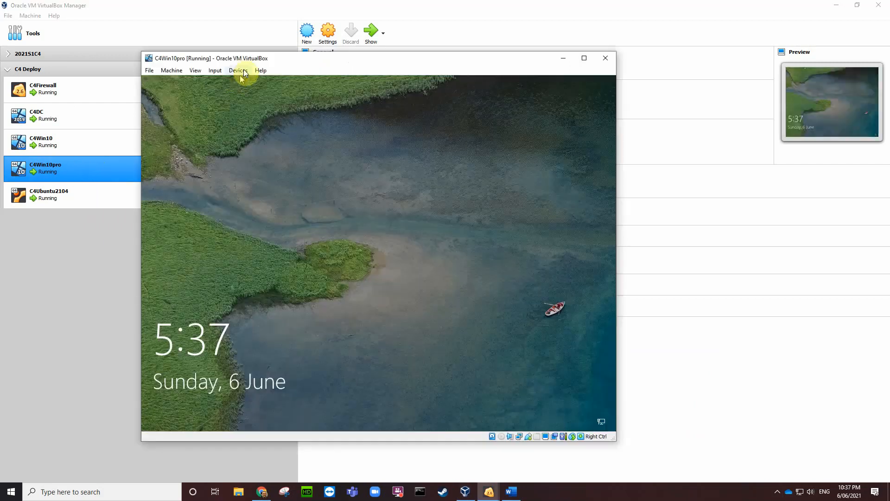
{"action": "left_click", "coordinate": [239, 70]}
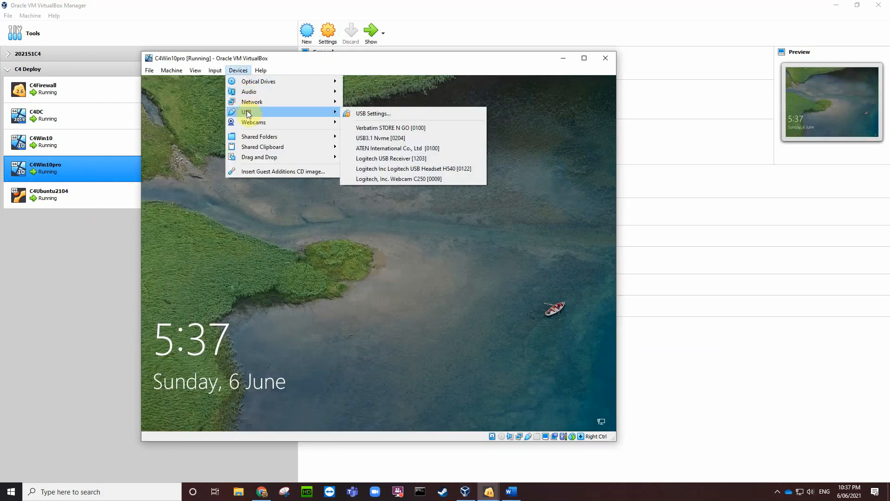
{"action": "left_click", "coordinate": [97, 228]}
{"action": "double_click", "coordinate": [77, 143]}
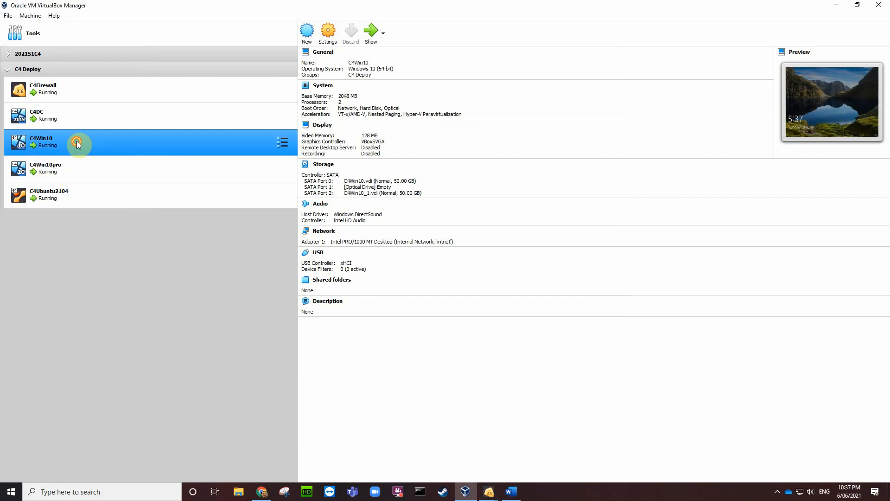
{"action": "left_click", "coordinate": [176, 61]}
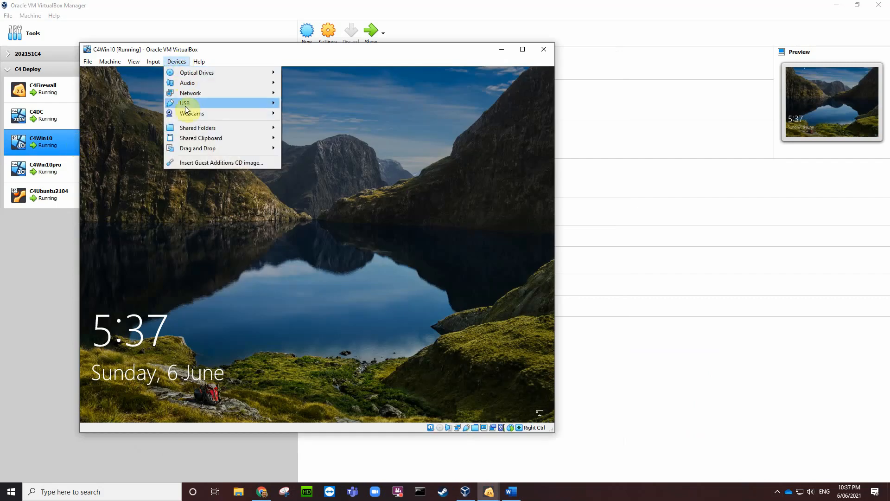
{"action": "mouse_move", "coordinate": [186, 106]}
Step: Check which USB devices the C4DC machine can use
{"action": "left_click", "coordinate": [29, 254]}
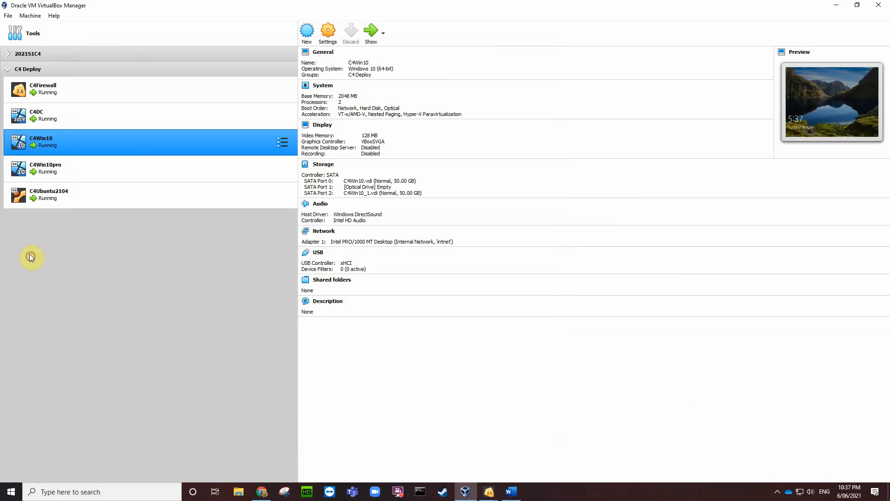
{"action": "left_click", "coordinate": [55, 113]}
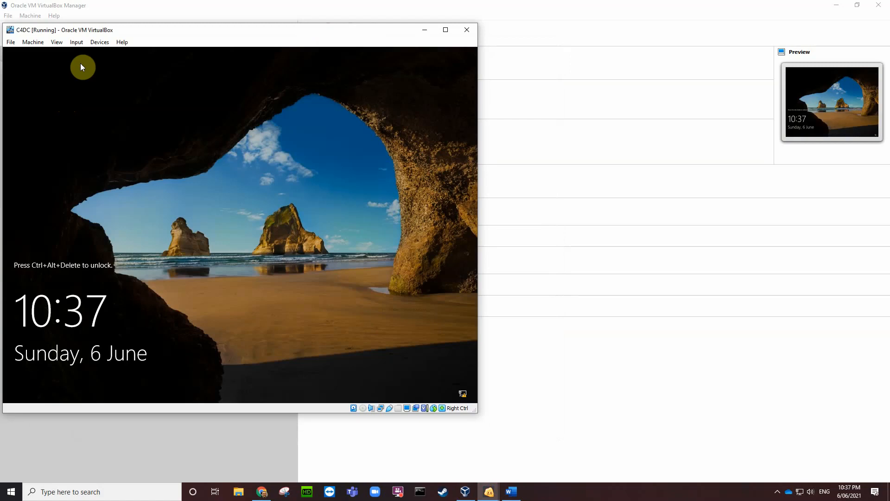
{"action": "left_click", "coordinate": [96, 43]}
{"action": "mouse_move", "coordinate": [106, 83]}
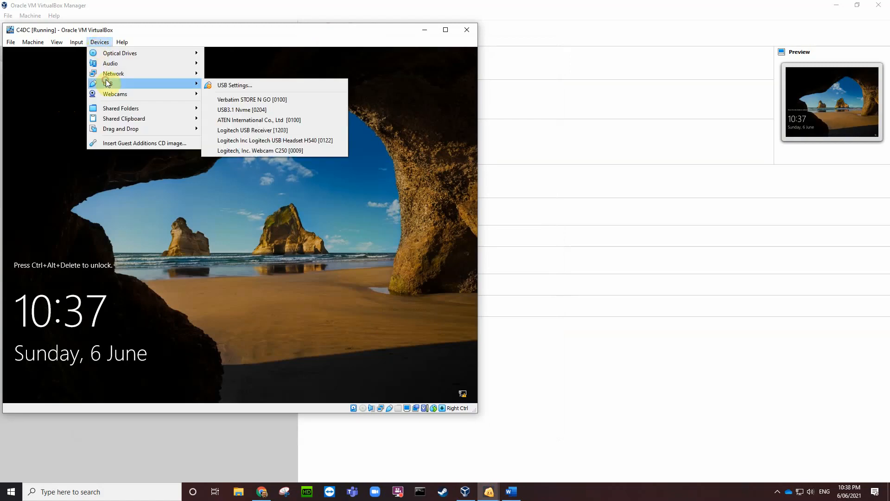
{"action": "left_click", "coordinate": [70, 455]}
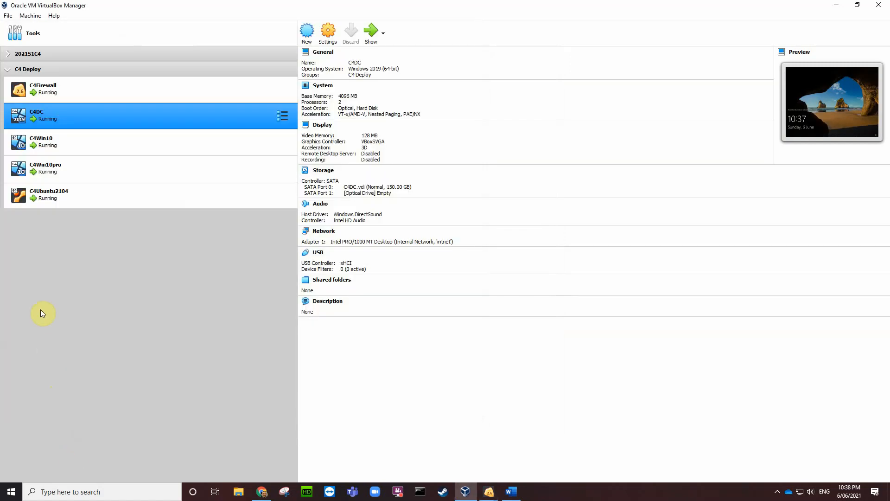
Step: Check C4Firewall's devices, then open the C4Ubuntu2104 machine at its login screen
{"action": "double_click", "coordinate": [48, 93]}
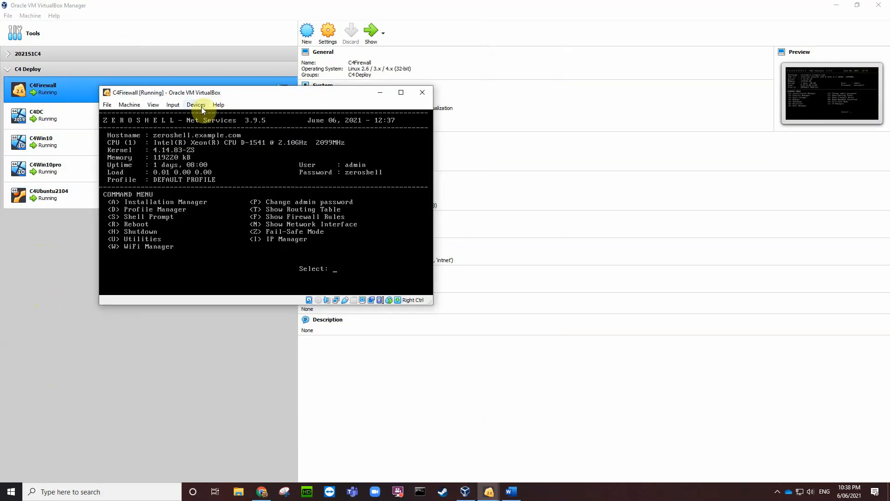
{"action": "left_click", "coordinate": [196, 104]}
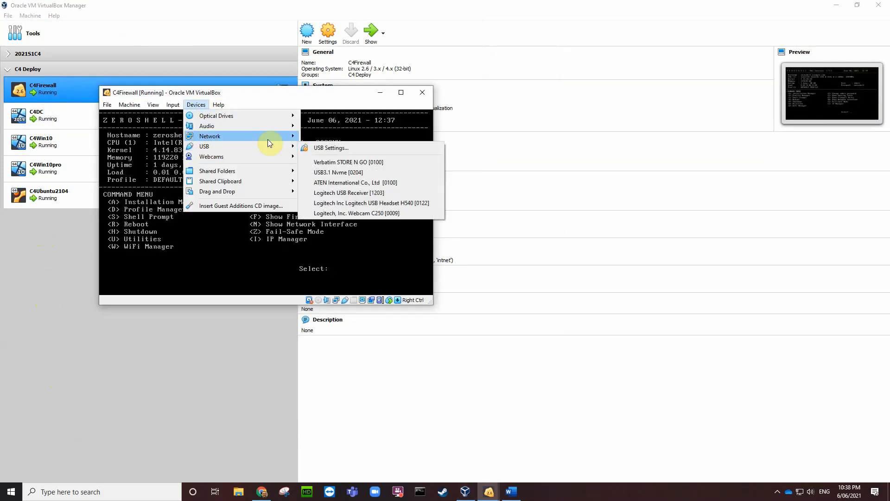
{"action": "left_click", "coordinate": [95, 365]}
{"action": "double_click", "coordinate": [53, 197]}
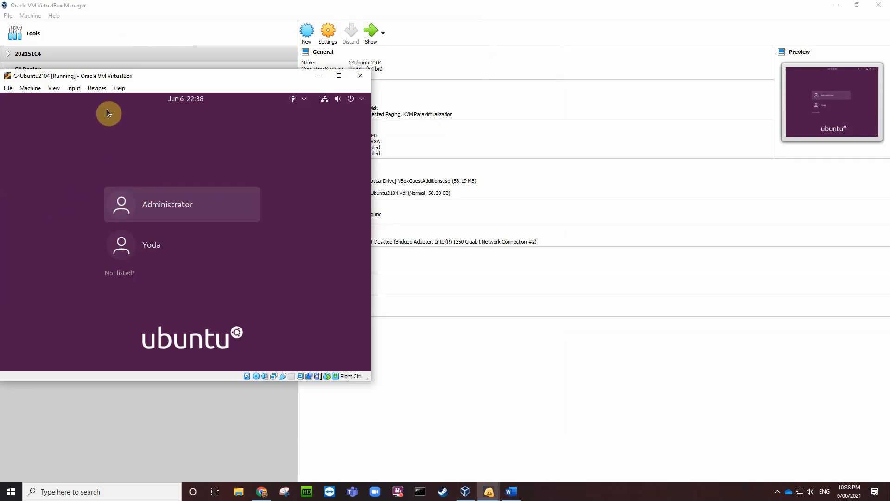
Step: Log in to Ubuntu as Administrator by entering the account password
{"action": "left_click", "coordinate": [165, 207]}
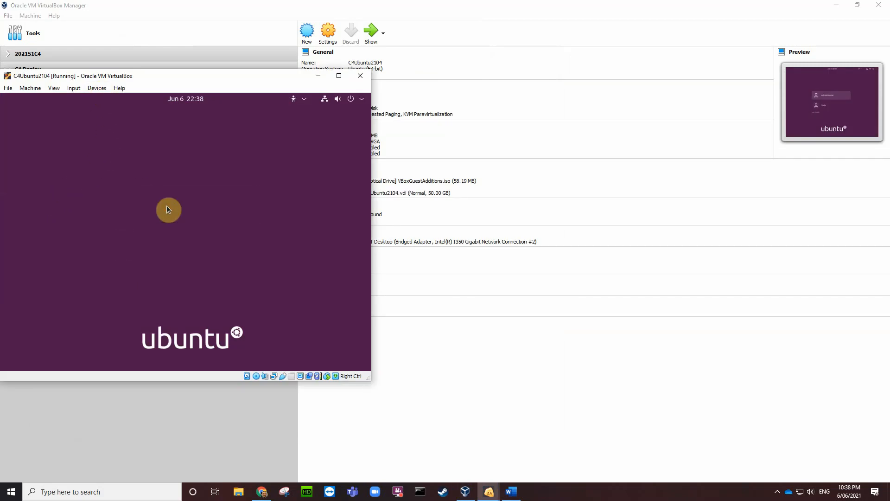
{"action": "type", "text": "p"}
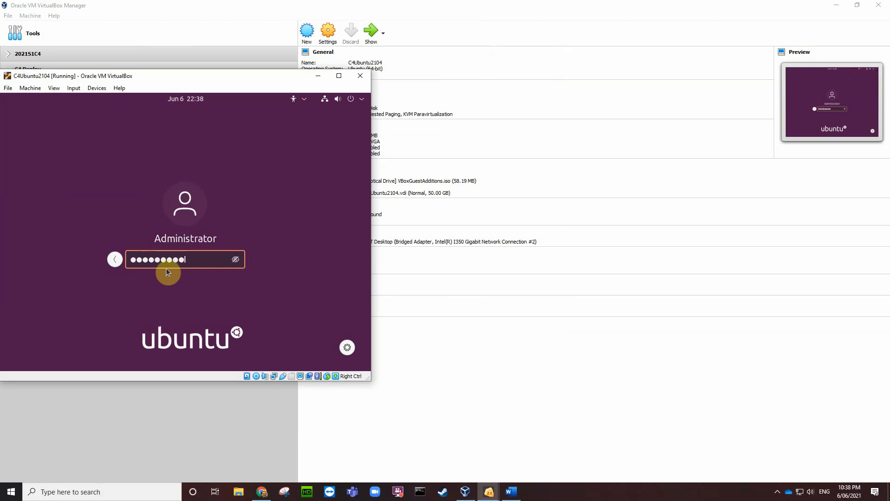
{"action": "key", "text": "Return"}
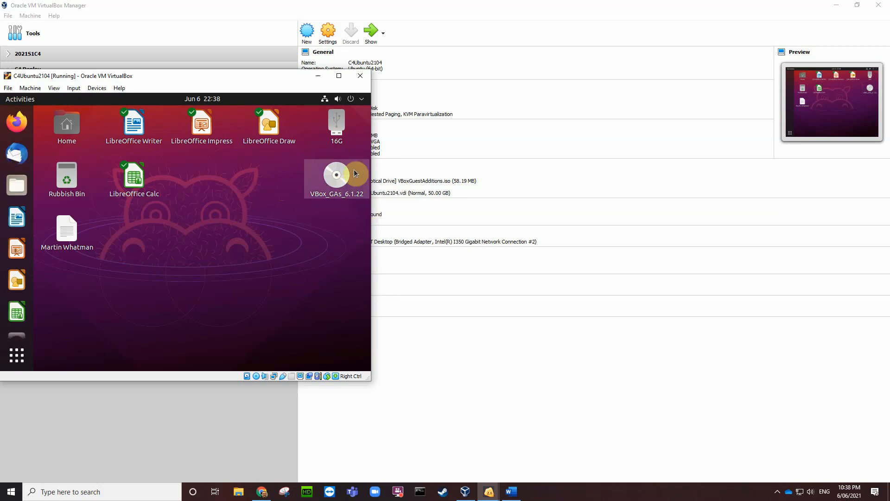
Step: Eject the VBox_GAs_6.1.22 disc from the Ubuntu desktop
{"action": "left_click", "coordinate": [334, 178]}
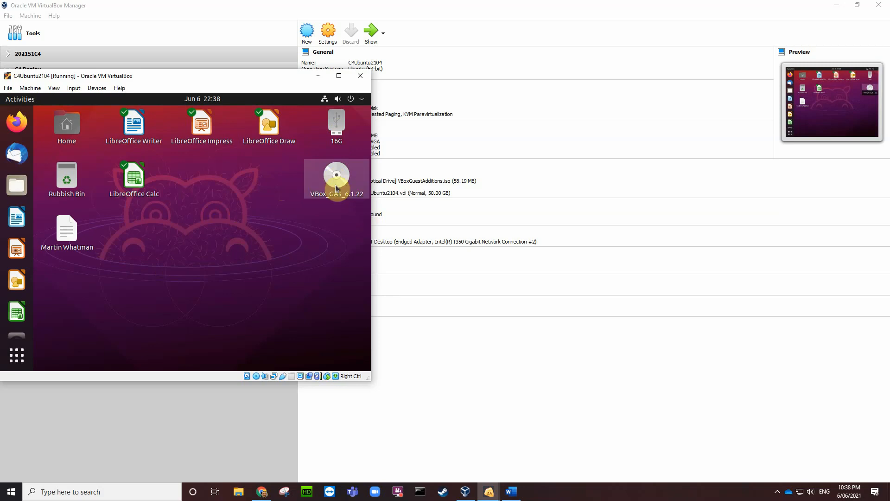
{"action": "right_click", "coordinate": [337, 177]}
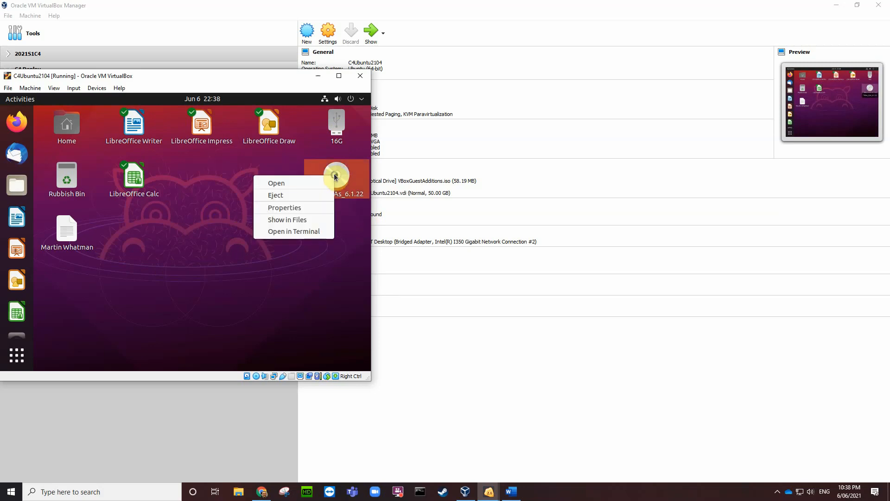
{"action": "left_click", "coordinate": [281, 196]}
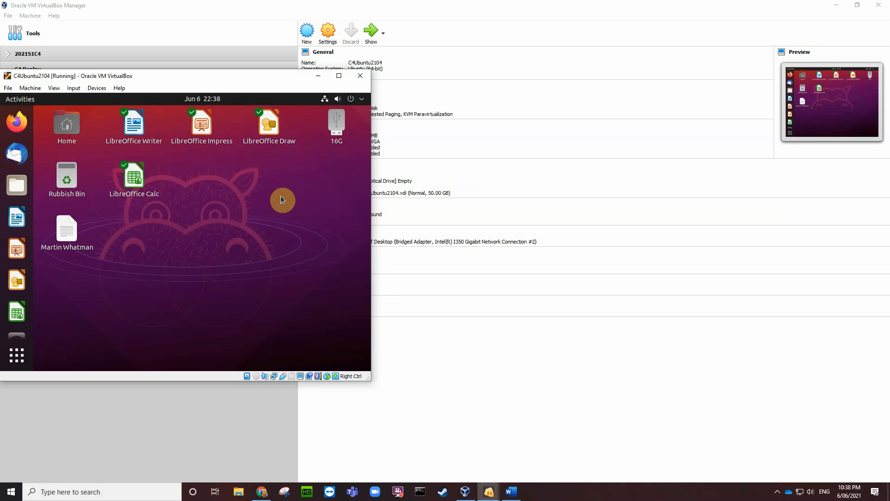
Step: Set the Ubuntu display resolution to 1024 × 768 and keep the changes
{"action": "right_click", "coordinate": [221, 203]}
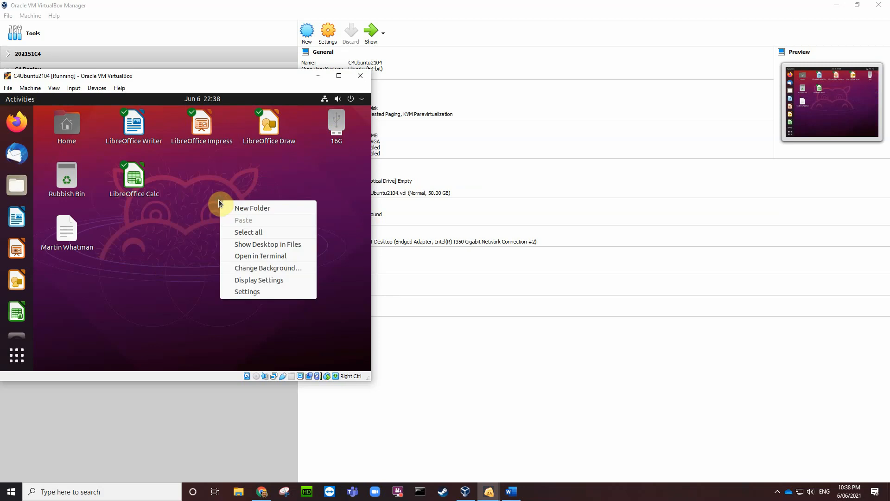
{"action": "left_click", "coordinate": [250, 280]}
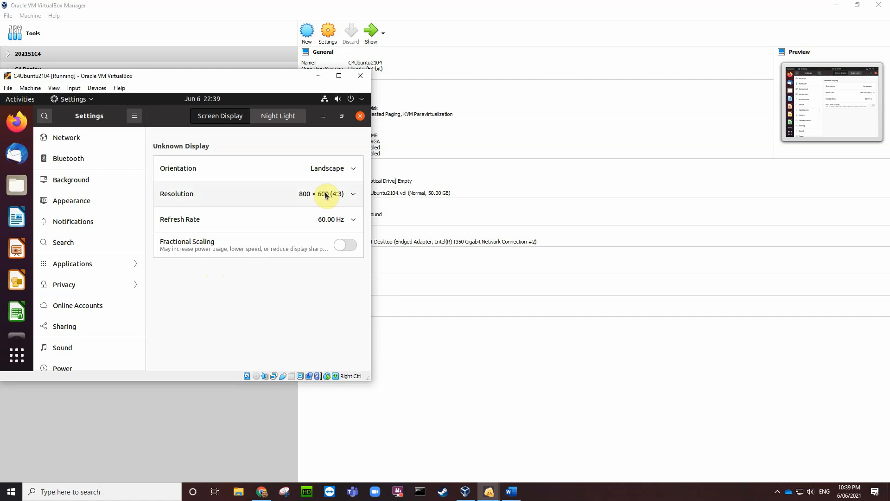
{"action": "left_click", "coordinate": [353, 194]}
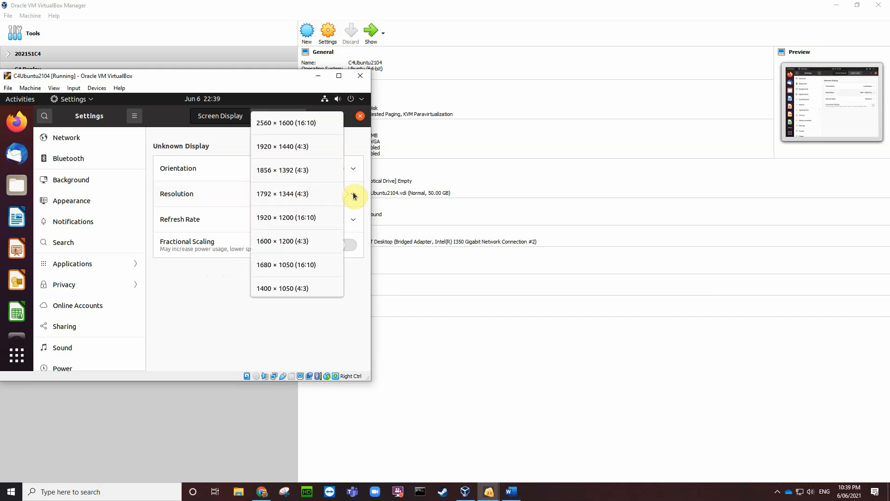
{"action": "scroll", "coordinate": [302, 242], "scroll_direction": "down", "scroll_amount": 5}
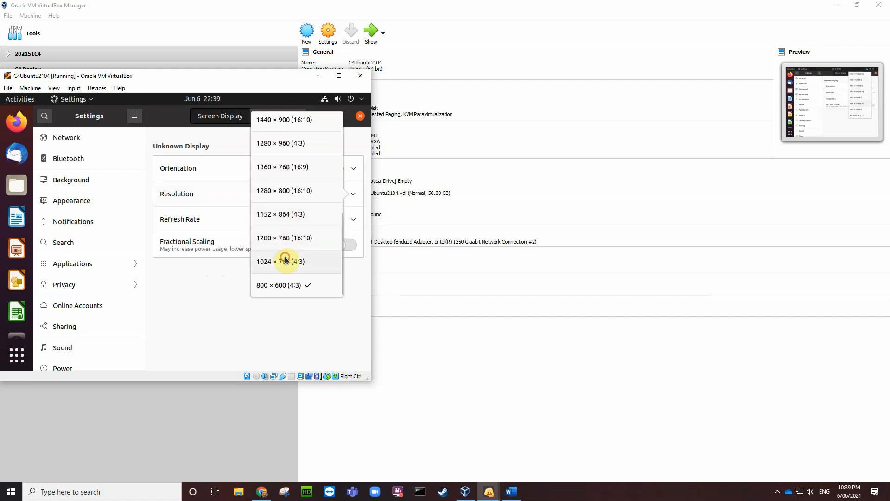
{"action": "left_click", "coordinate": [284, 259]}
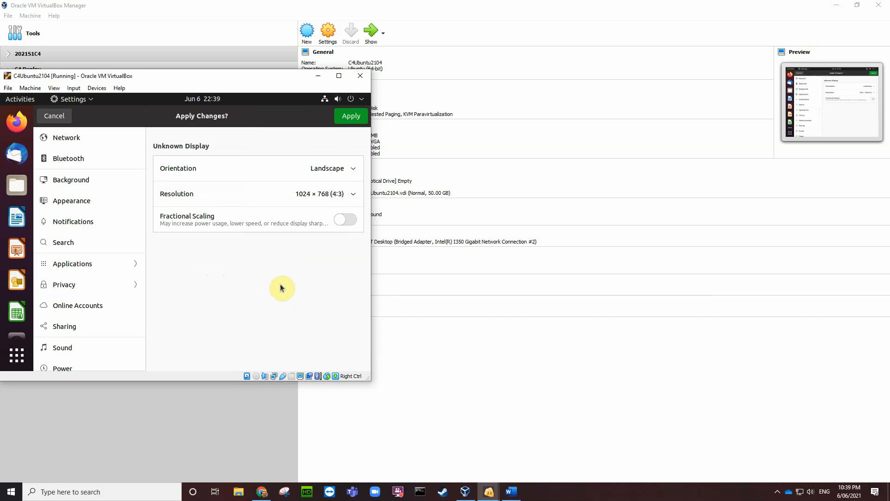
{"action": "left_click", "coordinate": [349, 117]}
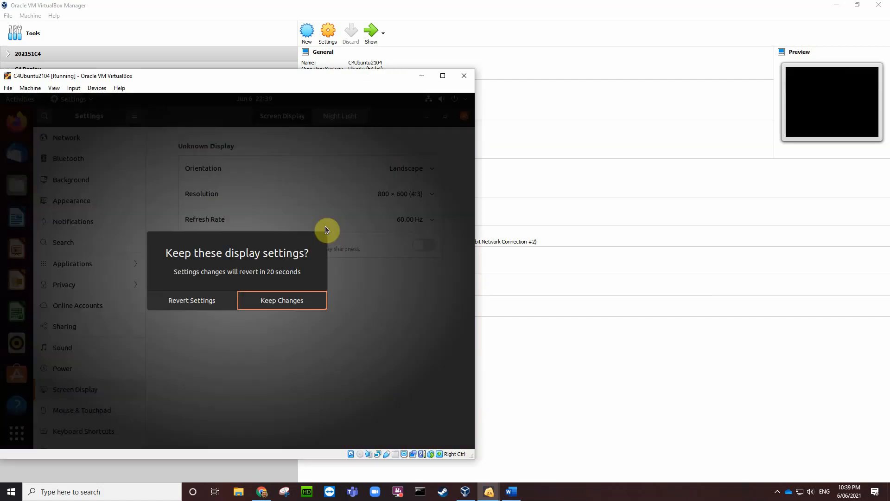
{"action": "left_click", "coordinate": [276, 302]}
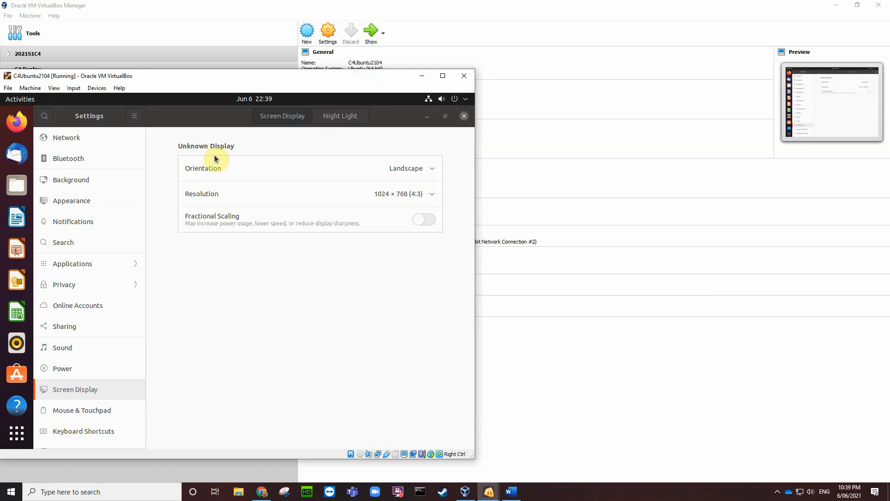
{"action": "left_click", "coordinate": [464, 116]}
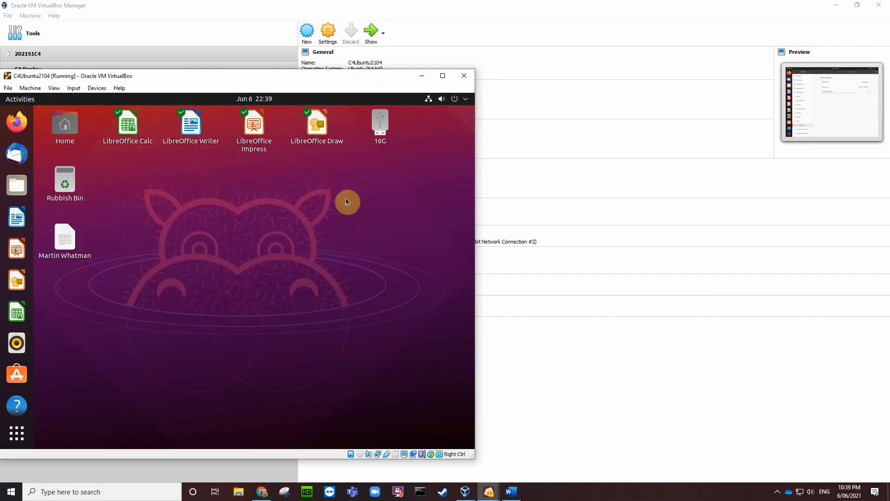
Step: Open the 16G drive's users folder and browse the Yoda and Yoda2 profile folders
{"action": "double_click", "coordinate": [380, 127]}
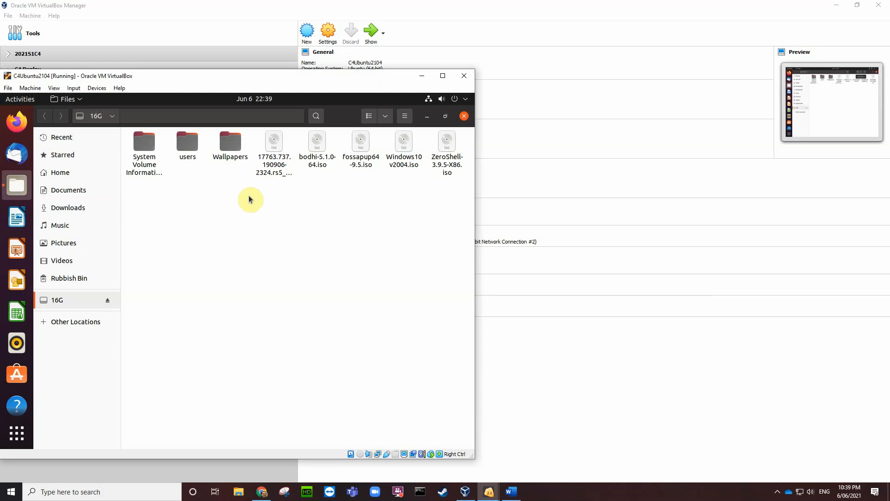
{"action": "double_click", "coordinate": [186, 142]}
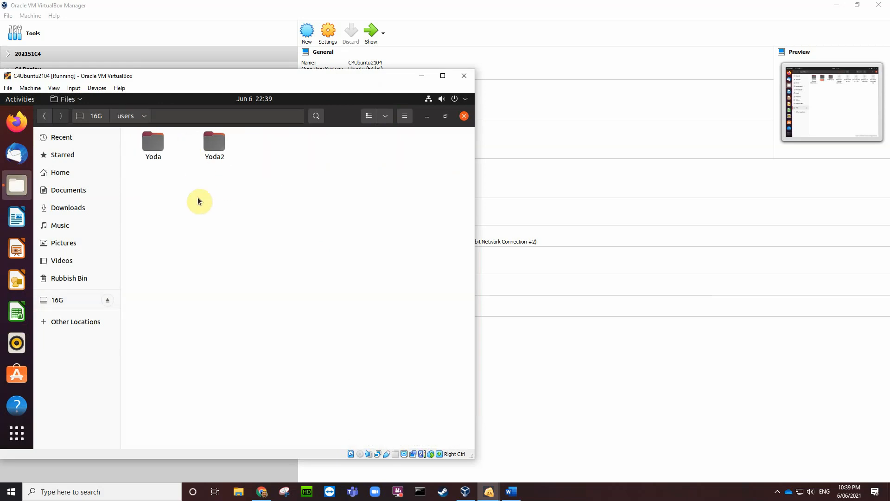
{"action": "double_click", "coordinate": [156, 145]}
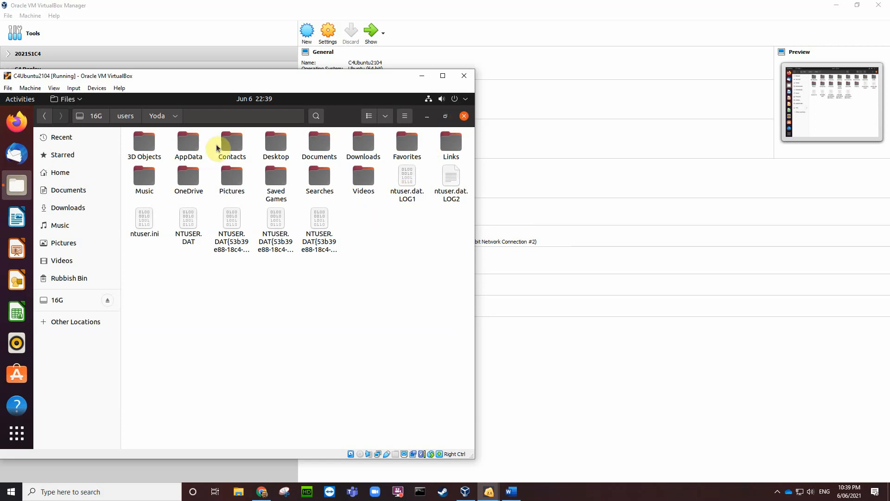
{"action": "left_click", "coordinate": [126, 116]}
{"action": "left_click", "coordinate": [222, 147]}
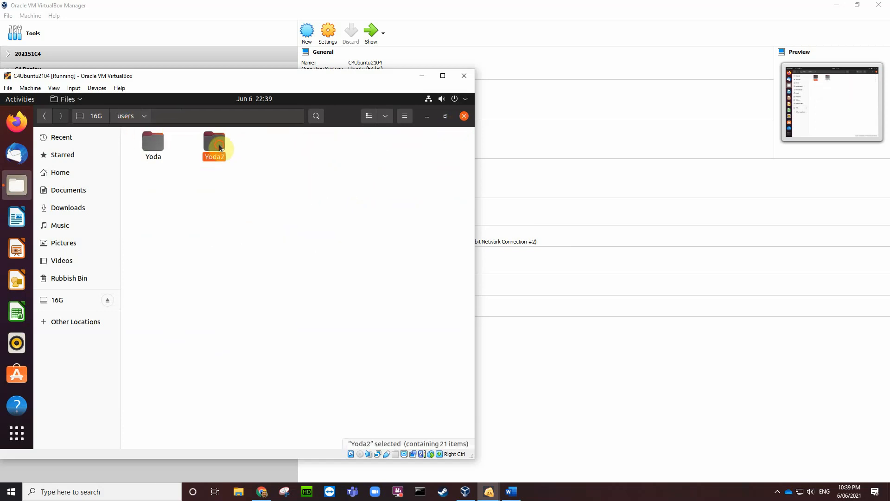
{"action": "double_click", "coordinate": [219, 147]}
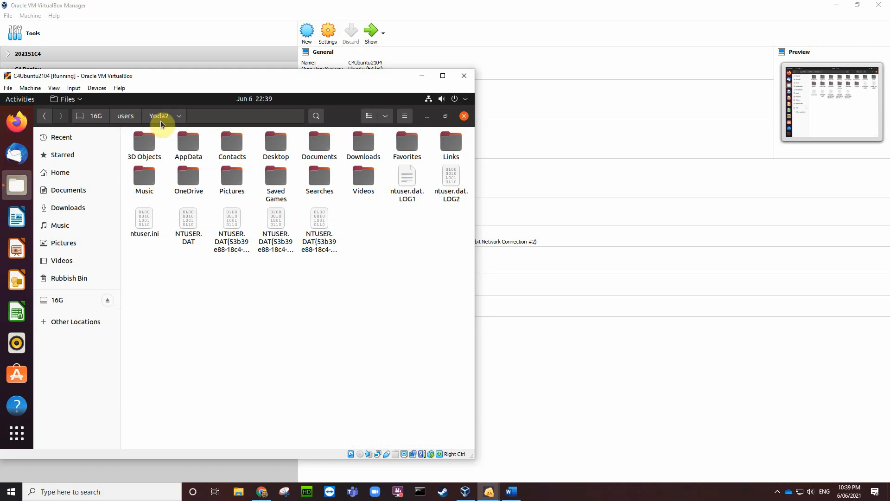
{"action": "left_click", "coordinate": [125, 117]}
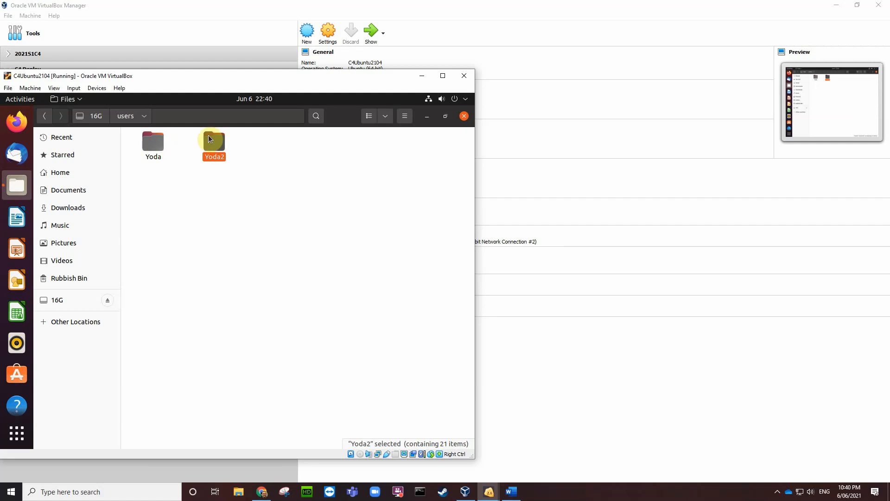
Step: Copy the Wallpapers folder from the 16G drive's top level
{"action": "left_click", "coordinate": [94, 117]}
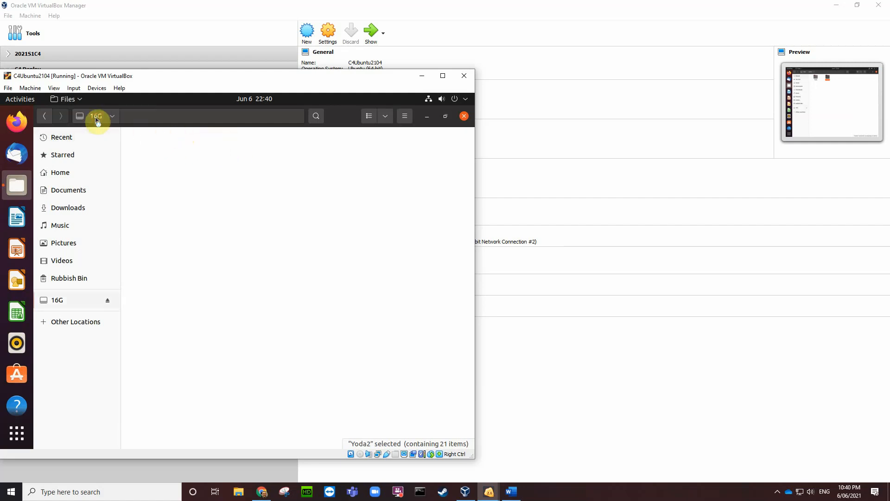
{"action": "left_click", "coordinate": [227, 144]}
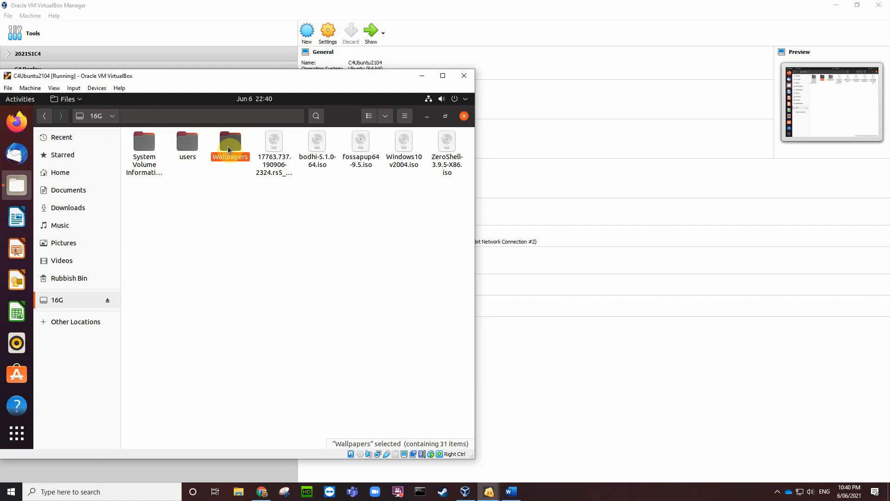
{"action": "right_click", "coordinate": [230, 145]}
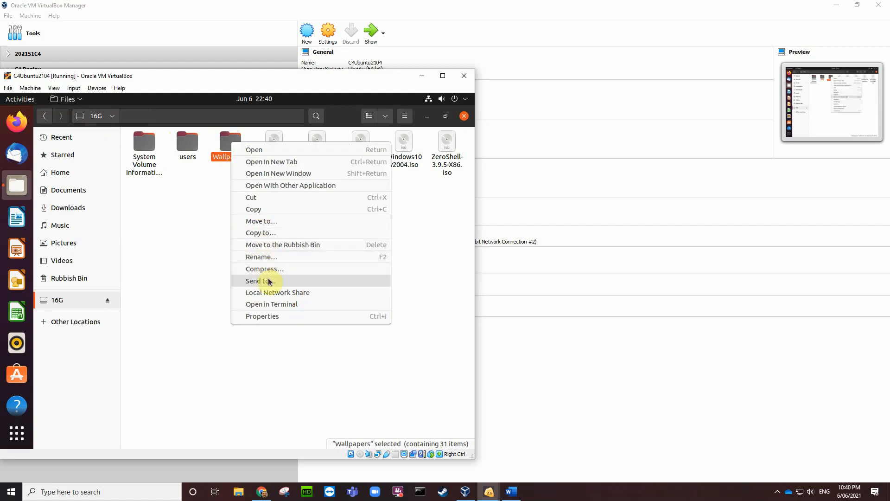
{"action": "left_click", "coordinate": [258, 209]}
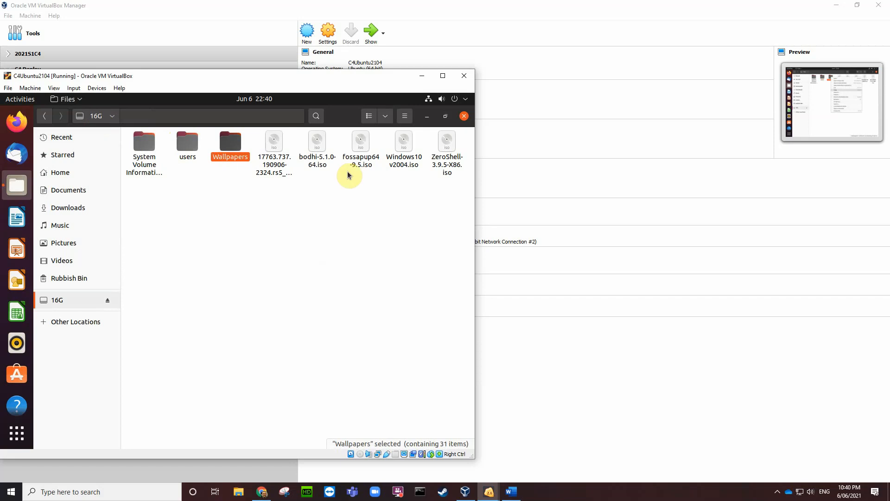
Step: Paste Wallpapers onto the Ubuntu desktop and open the new folder
{"action": "left_click", "coordinate": [428, 116]}
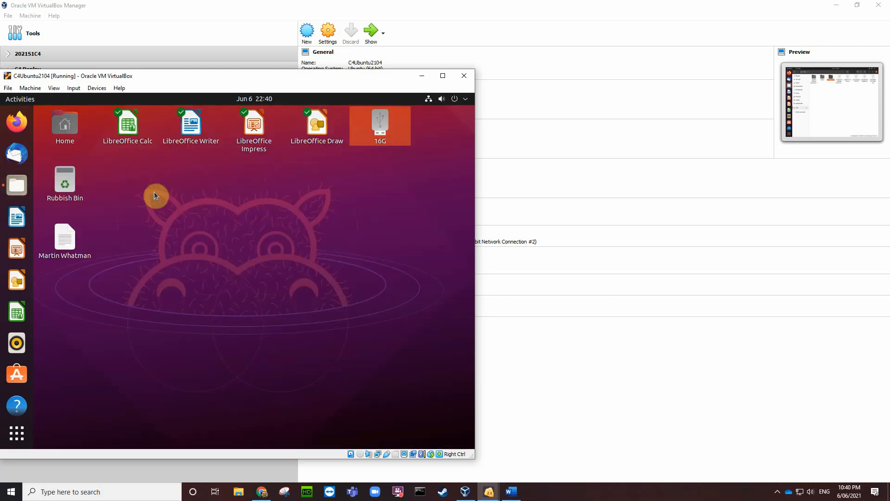
{"action": "left_click", "coordinate": [59, 293]}
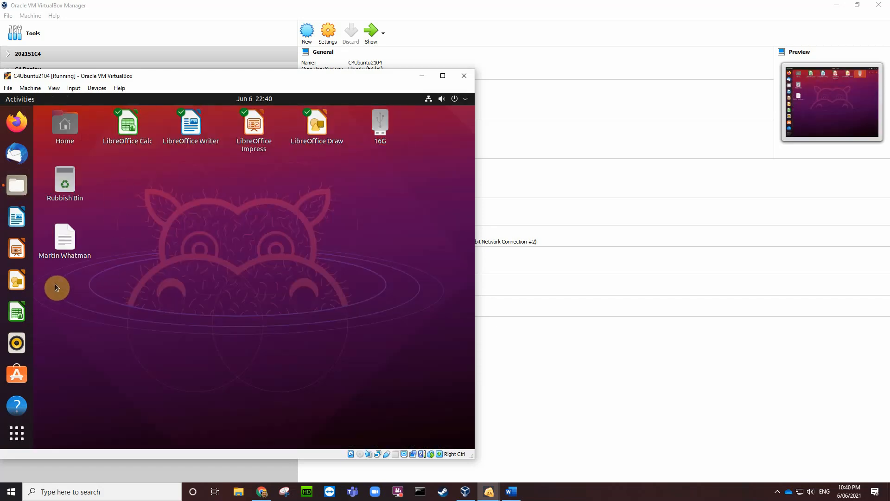
{"action": "right_click", "coordinate": [56, 290]}
{"action": "left_click", "coordinate": [76, 309]}
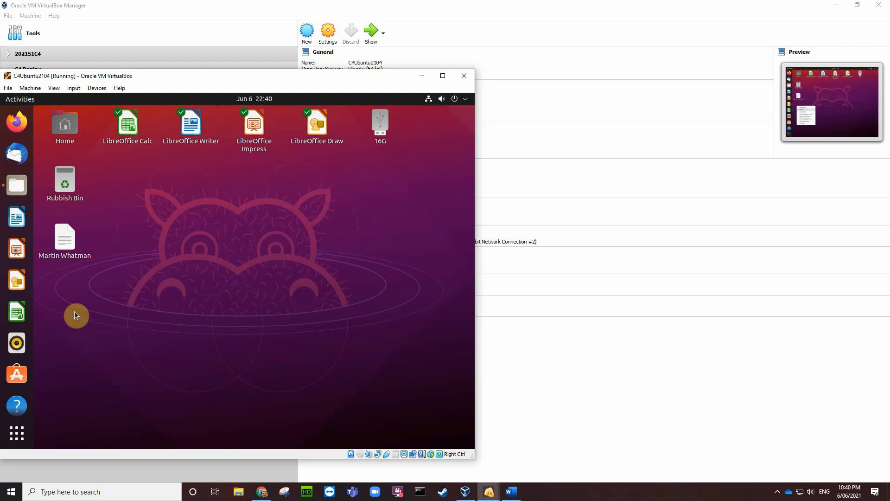
{"action": "left_click", "coordinate": [71, 303]}
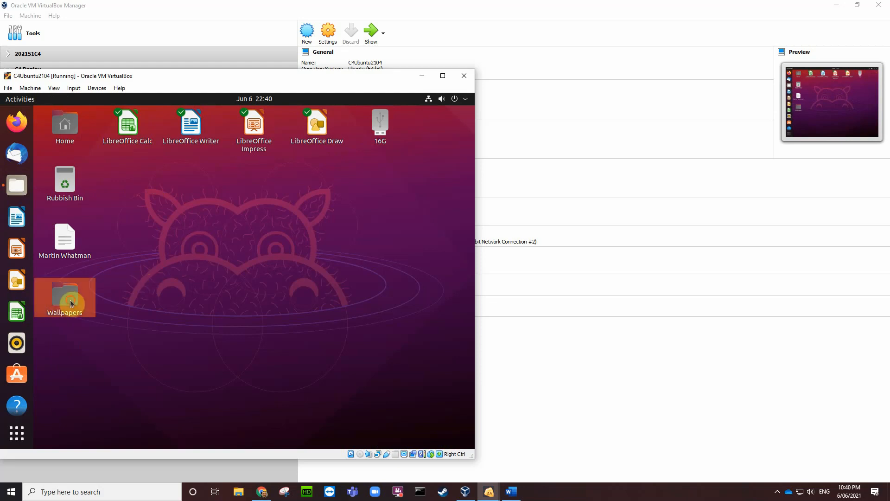
{"action": "double_click", "coordinate": [68, 305]}
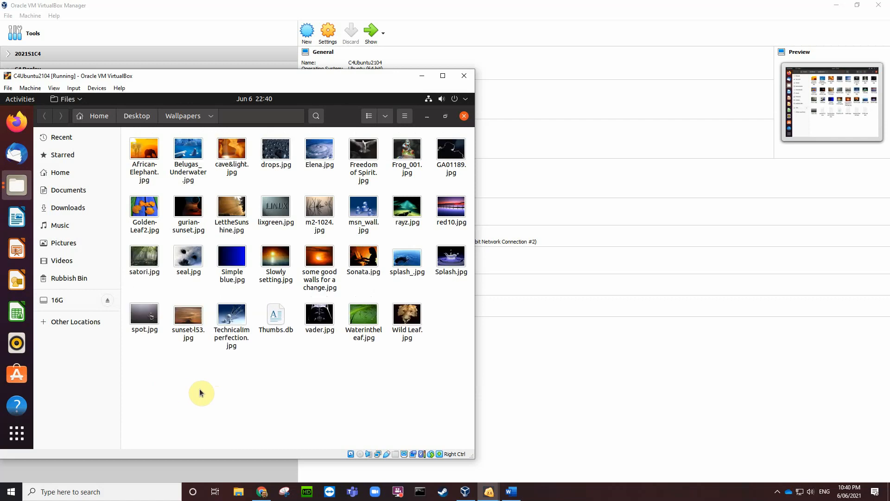
Step: Preview splash_.jpg in Image Viewer, then close the viewer and the Wallpapers window
{"action": "left_click", "coordinate": [407, 264]}
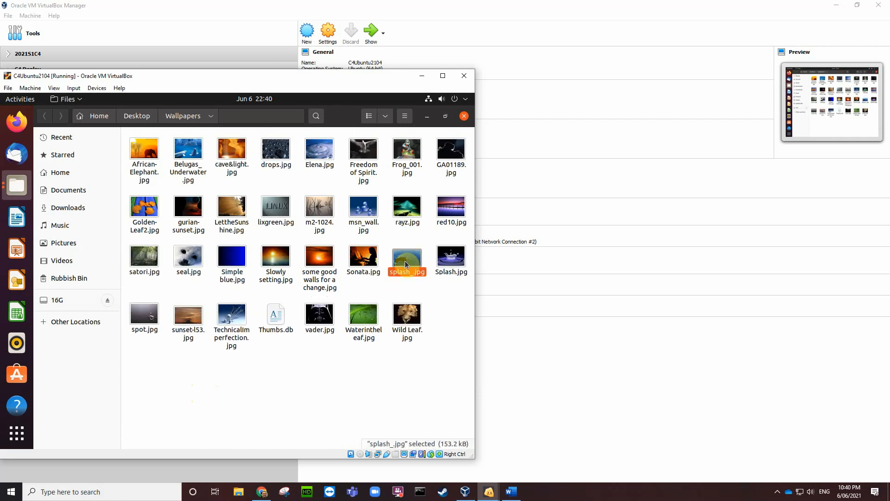
{"action": "double_click", "coordinate": [410, 263]}
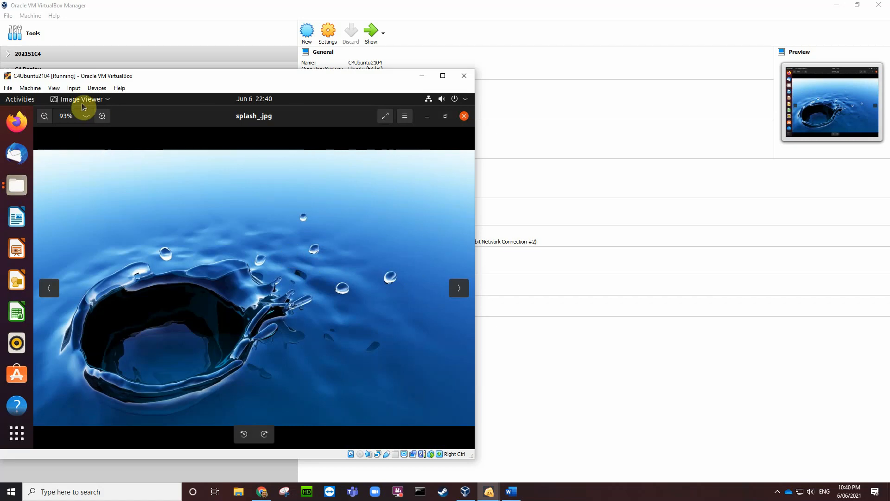
{"action": "left_click", "coordinate": [463, 118]}
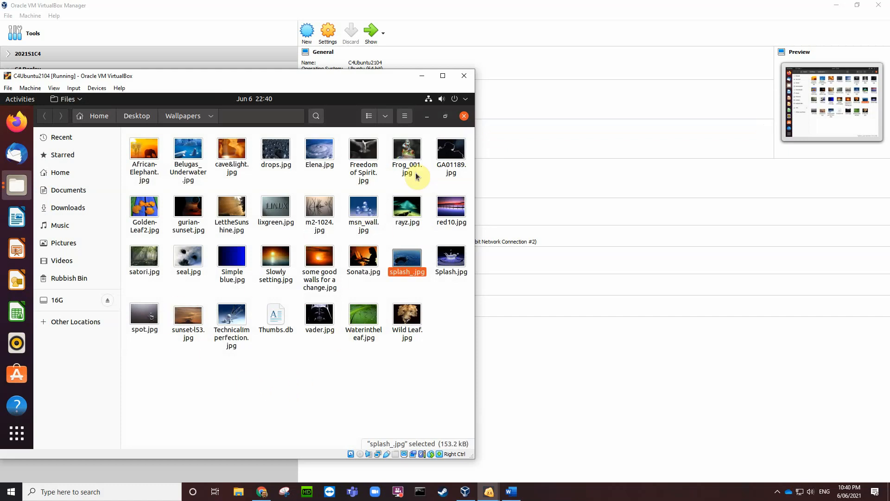
{"action": "left_click", "coordinate": [464, 117]}
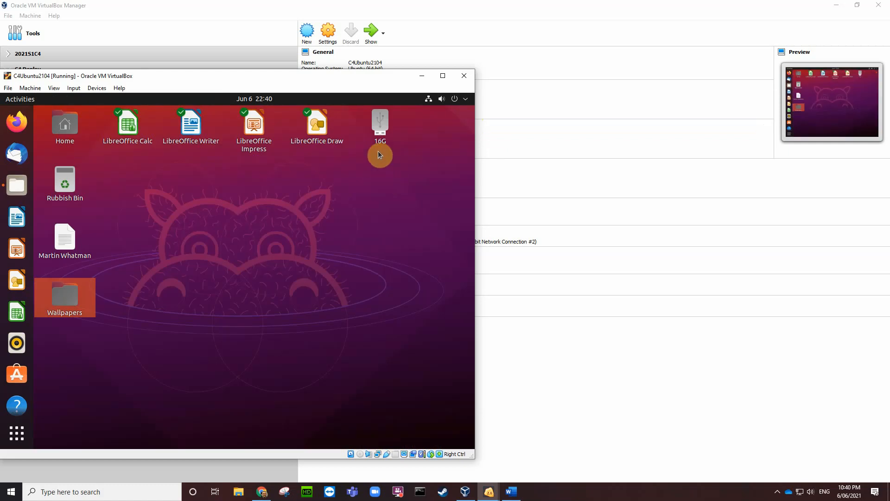
Step: Open the 16G drive and shrink its window so the desktop icons stay visible
{"action": "double_click", "coordinate": [380, 130]}
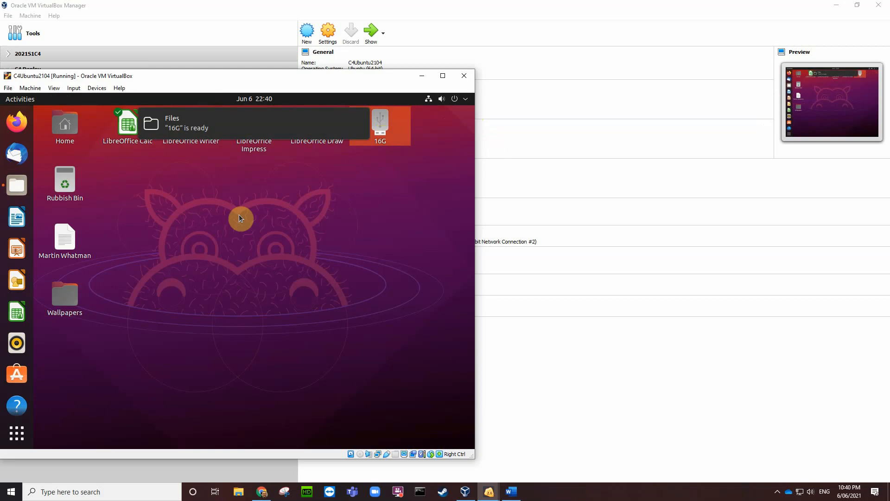
{"action": "right_click", "coordinate": [383, 133]}
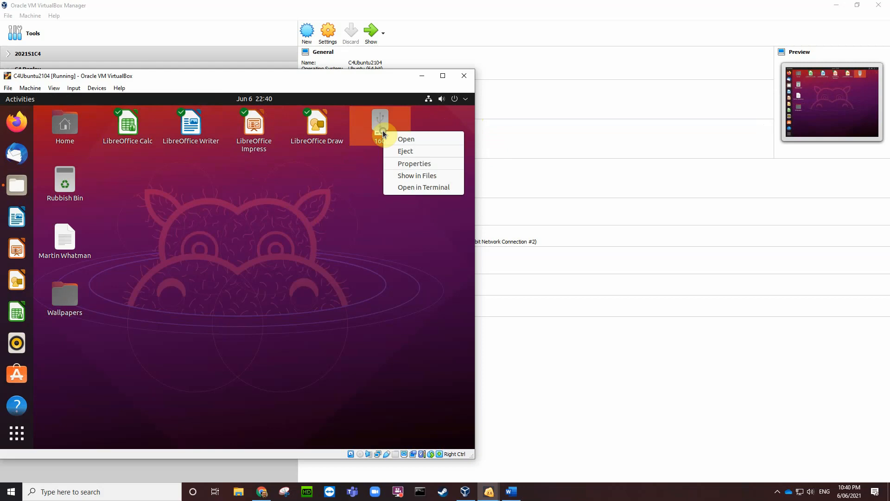
{"action": "left_click", "coordinate": [402, 139]}
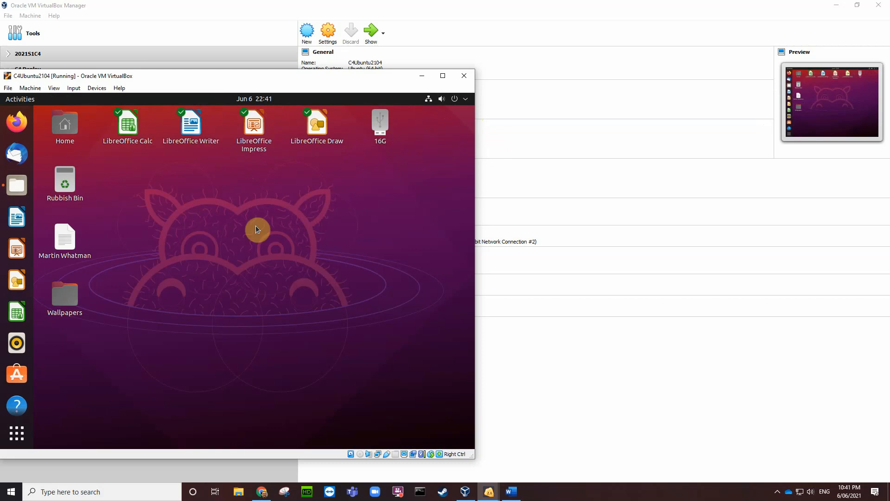
{"action": "left_click", "coordinate": [16, 185]}
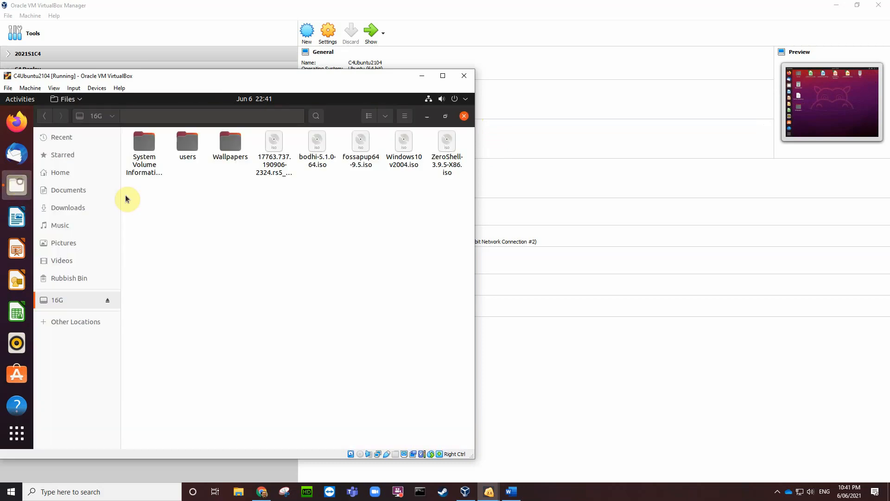
{"action": "left_click", "coordinate": [446, 117]}
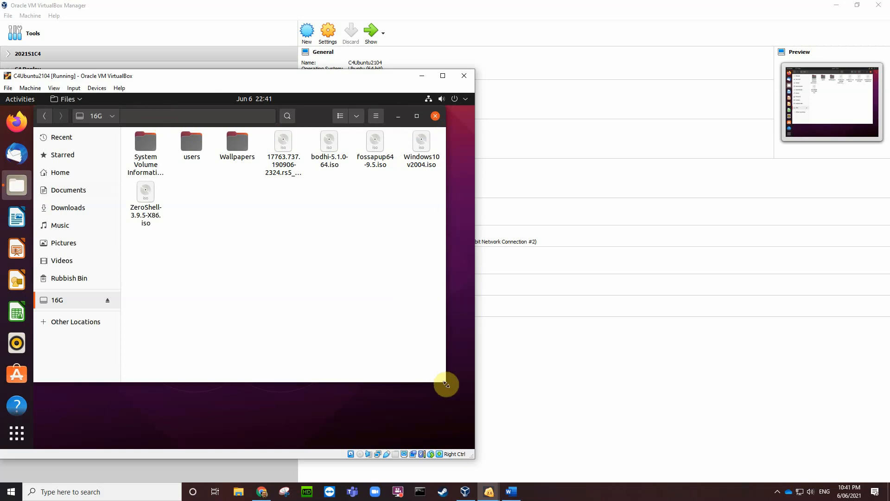
{"action": "left_click_drag", "start_coordinate": [446, 382], "coordinate": [330, 341]}
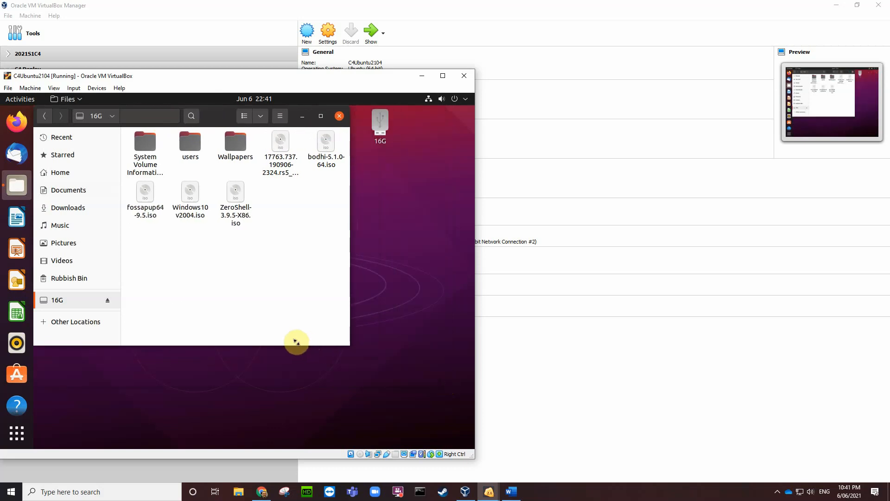
{"action": "left_click_drag", "start_coordinate": [214, 116], "coordinate": [286, 174]}
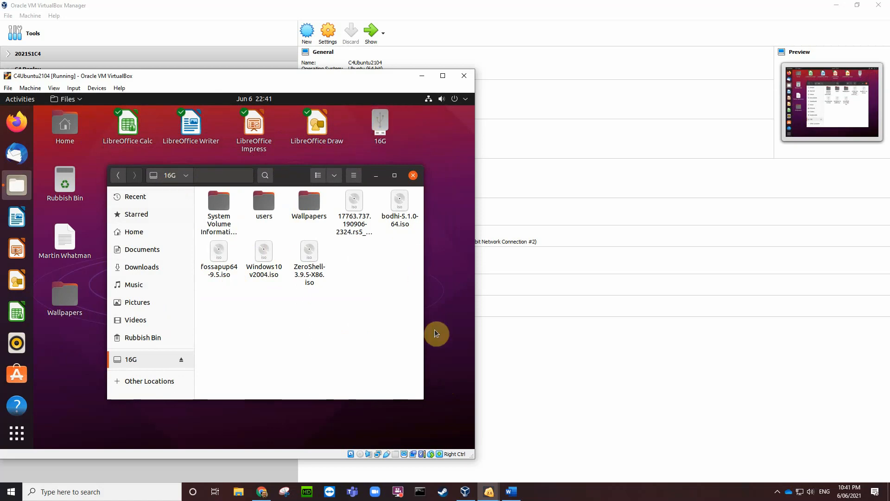
Step: Take a VM screenshot with Host+E and save it as a png on the host Desktop
{"action": "key", "text": "ctrl+e"}
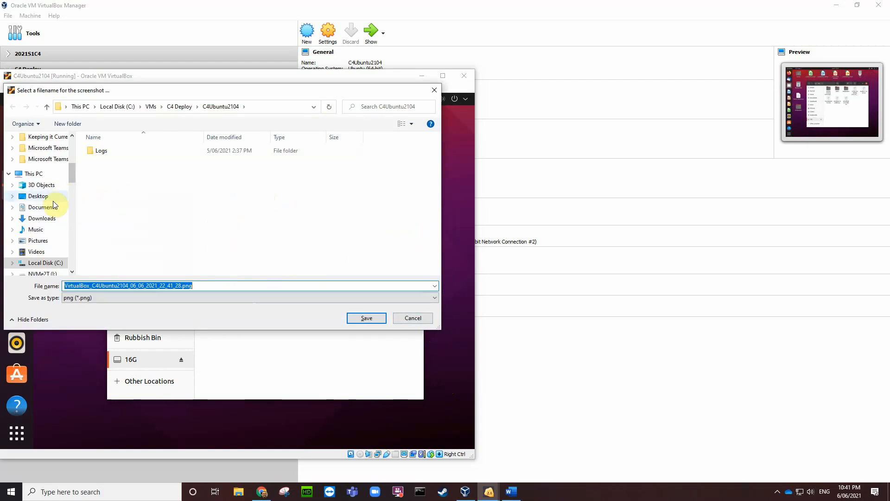
{"action": "left_click", "coordinate": [37, 196]}
{"action": "left_click", "coordinate": [358, 318]}
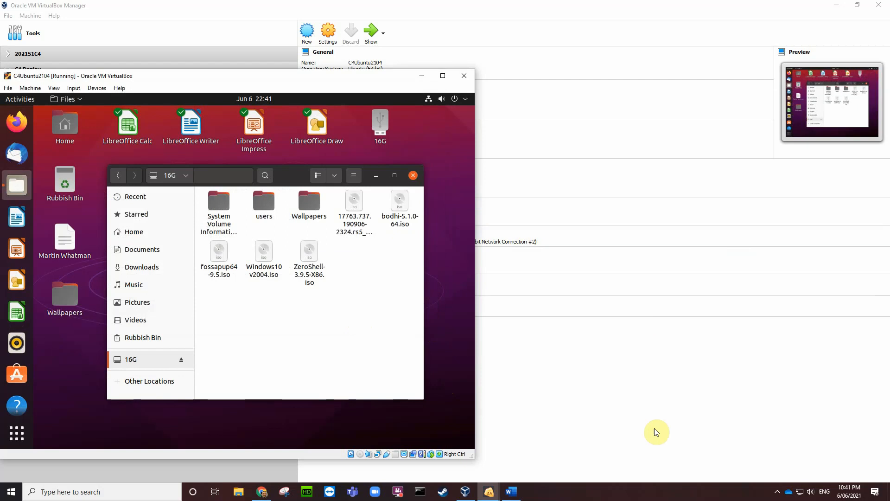
{"action": "left_click", "coordinate": [512, 493]}
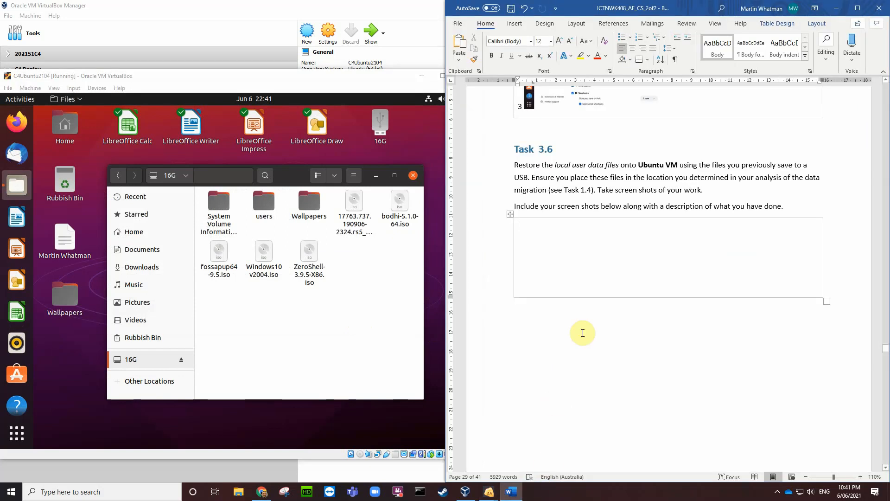
Step: Insert the 10:41 PM VirtualBox screenshot from Desktop into the Task 3.6 box
{"action": "left_click", "coordinate": [524, 230]}
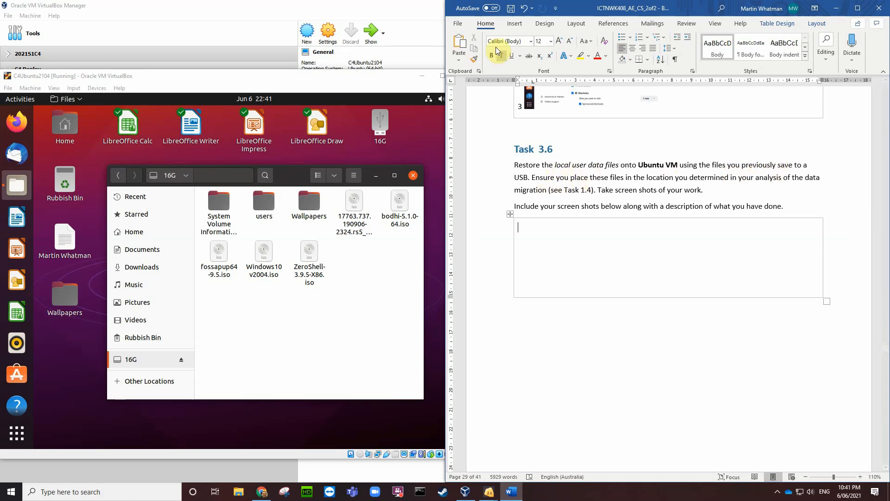
{"action": "left_click", "coordinate": [514, 27]}
{"action": "left_click", "coordinate": [511, 45]}
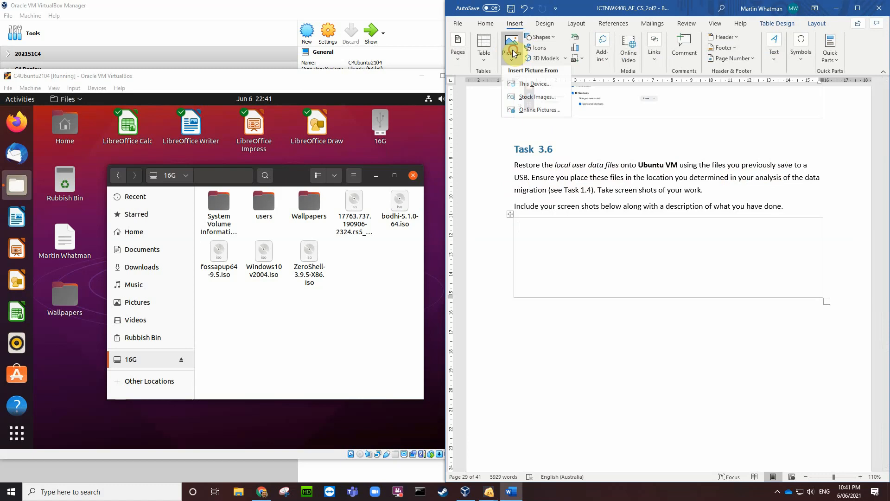
{"action": "left_click", "coordinate": [523, 86]}
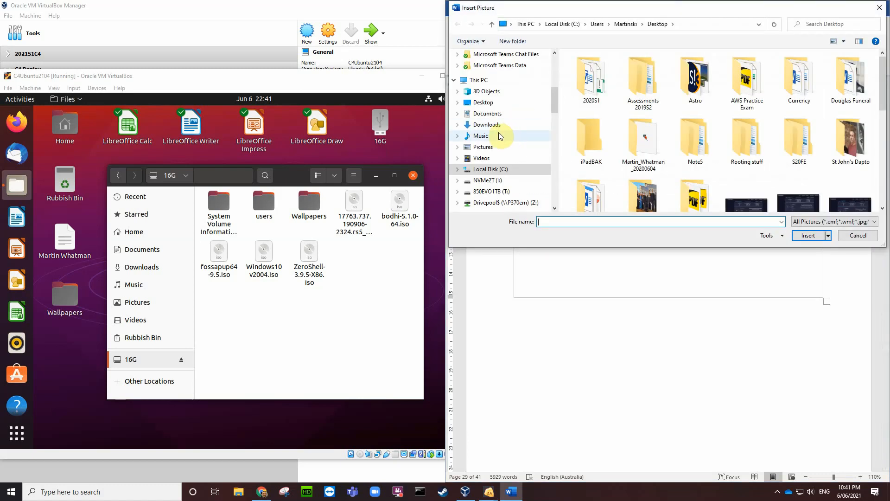
{"action": "left_click", "coordinate": [478, 105]}
{"action": "scroll", "coordinate": [620, 116], "scroll_direction": "down", "scroll_amount": 10}
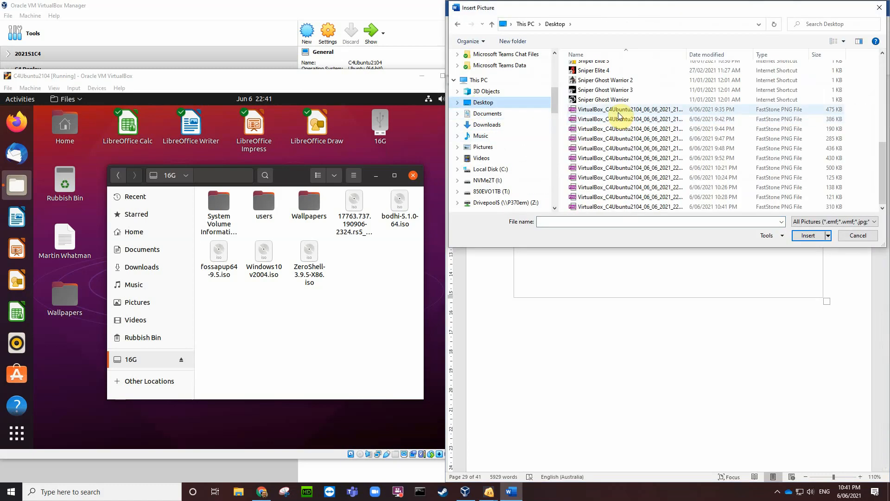
{"action": "left_click", "coordinate": [624, 206]}
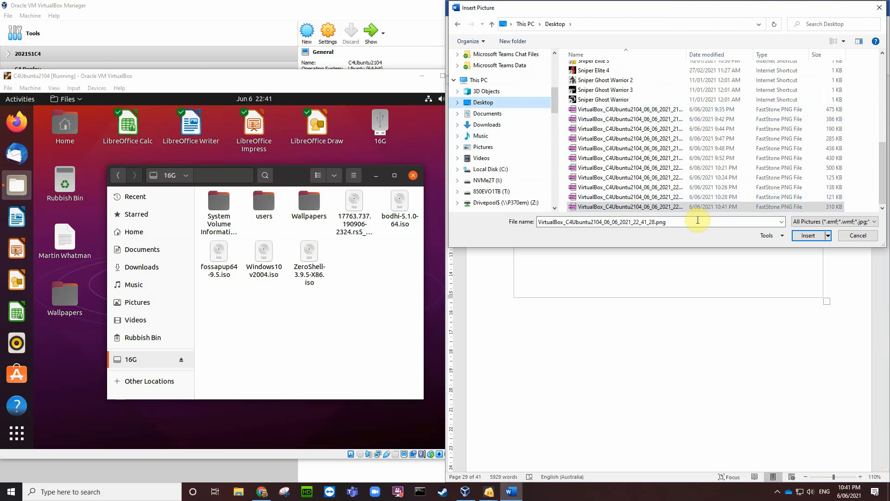
{"action": "left_click", "coordinate": [808, 236]}
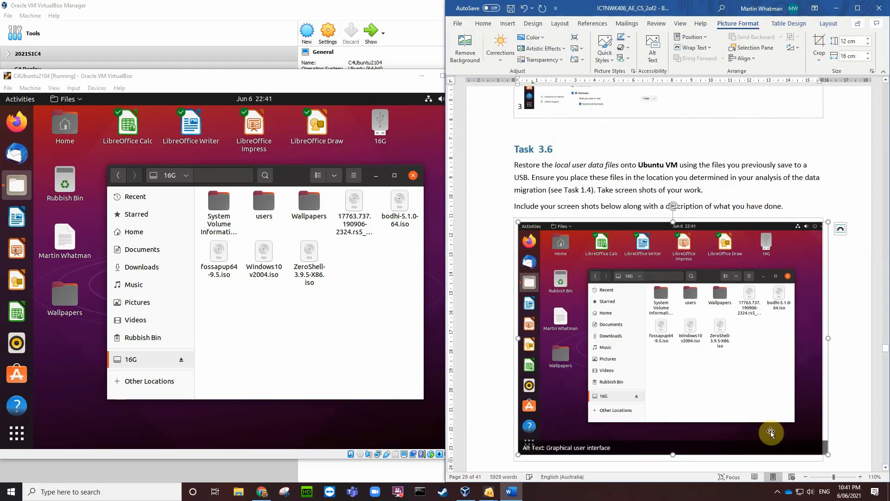
Step: Shrink the screenshot to about half size, scroll to Task 3.7, and close the VM's 16G window
{"action": "left_click_drag", "start_coordinate": [830, 455], "coordinate": [685, 355]}
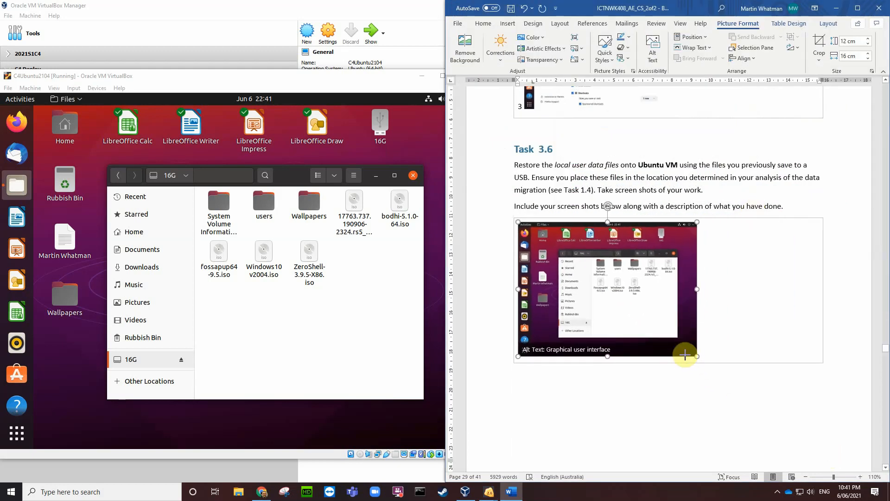
{"action": "left_click", "coordinate": [696, 413]}
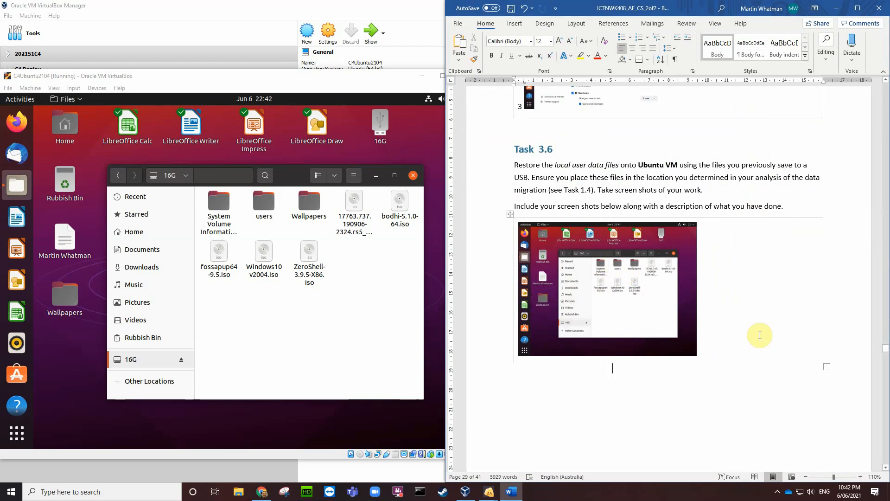
{"action": "scroll", "coordinate": [694, 387], "scroll_direction": "down", "scroll_amount": 10}
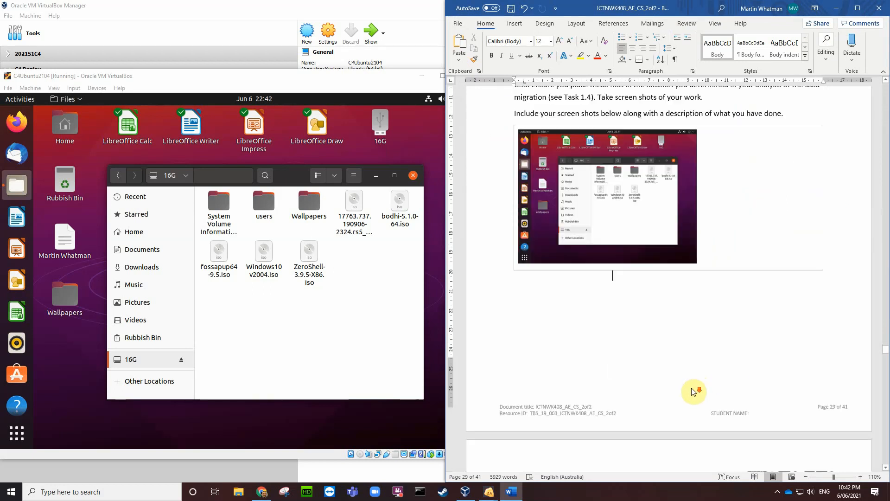
{"action": "scroll", "coordinate": [668, 329], "scroll_direction": "down", "scroll_amount": 1}
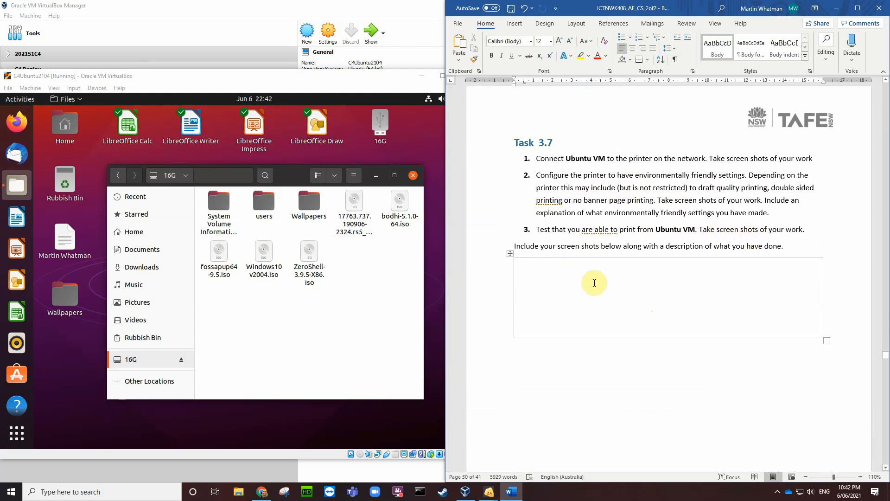
{"action": "left_click", "coordinate": [413, 177]}
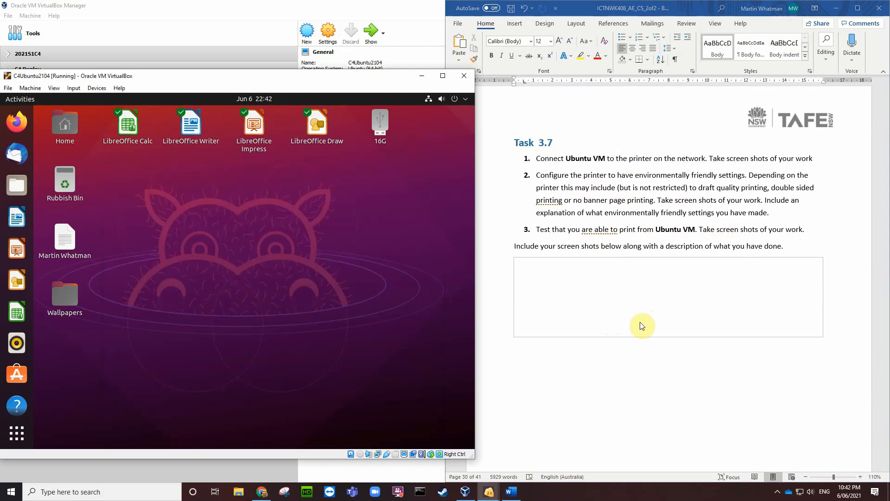
Step: Place the cursor in Word's empty answer cell, then show the Ubuntu app grid's second page with Settings
{"action": "left_click", "coordinate": [589, 280]}
{"action": "left_click", "coordinate": [525, 269]}
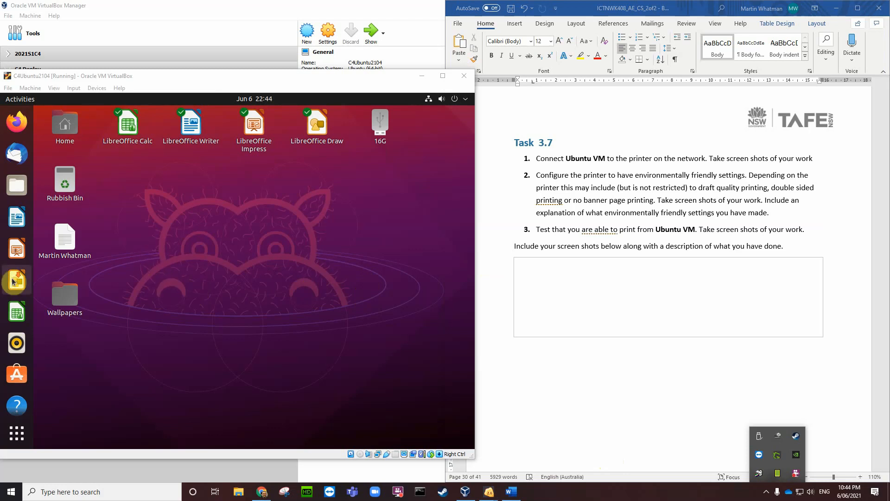
{"action": "scroll", "coordinate": [14, 281], "scroll_direction": "down", "scroll_amount": 3}
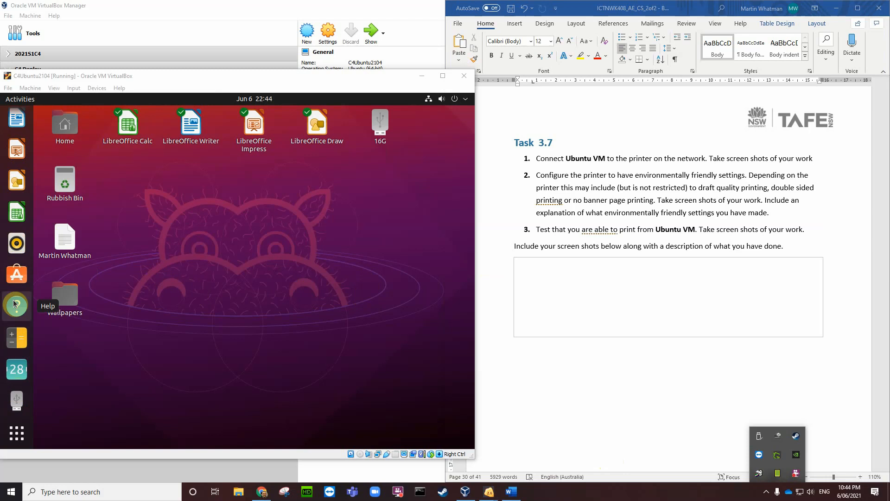
{"action": "left_click", "coordinate": [18, 435]}
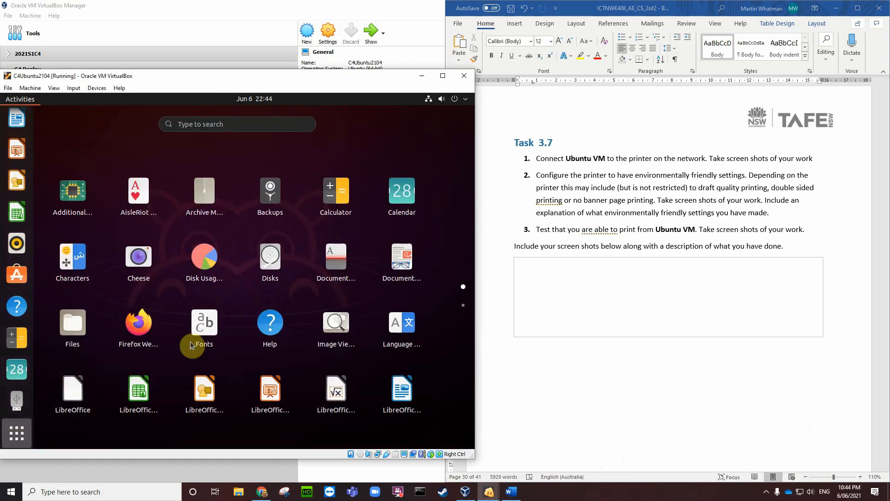
{"action": "scroll", "coordinate": [241, 349], "scroll_direction": "down", "scroll_amount": 1}
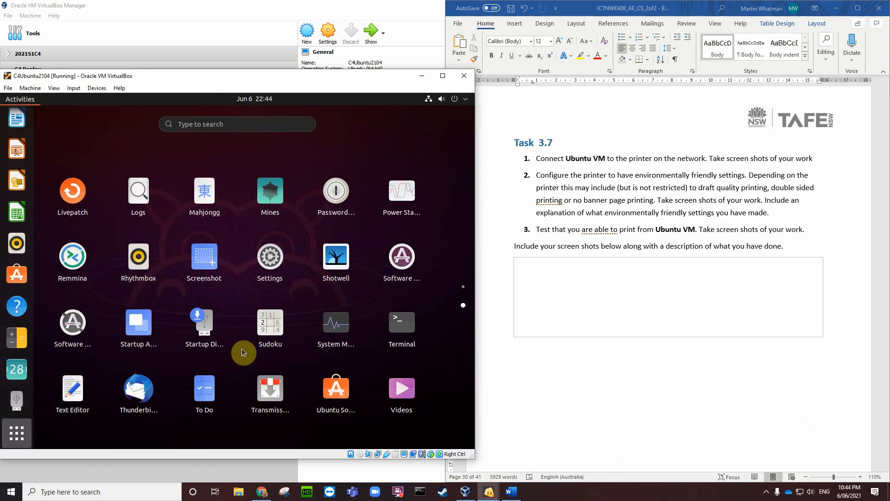
Step: Open the Ubuntu guest's Settings Printers page and unlock it with the admin password
{"action": "left_click", "coordinate": [274, 257]}
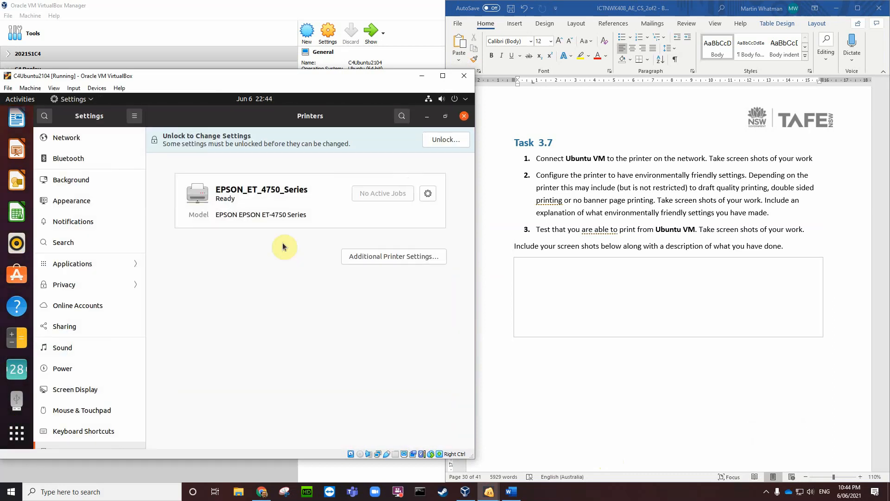
{"action": "left_click", "coordinate": [466, 99]}
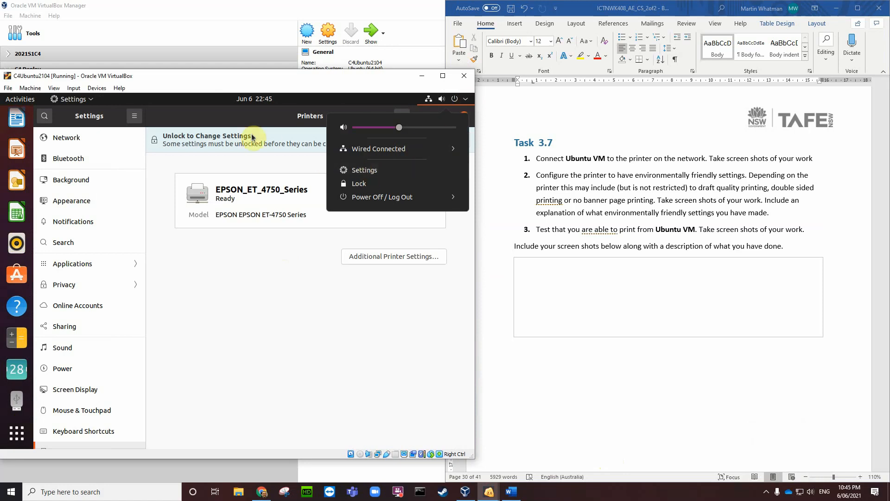
{"action": "left_click", "coordinate": [231, 122]}
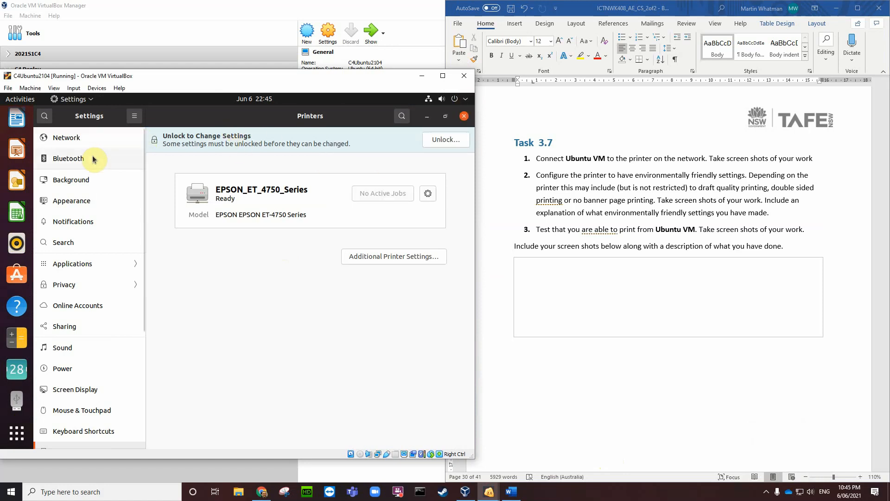
{"action": "scroll", "coordinate": [75, 332], "scroll_direction": "down", "scroll_amount": 3}
{"action": "scroll", "coordinate": [74, 332], "scroll_direction": "down", "scroll_amount": 1}
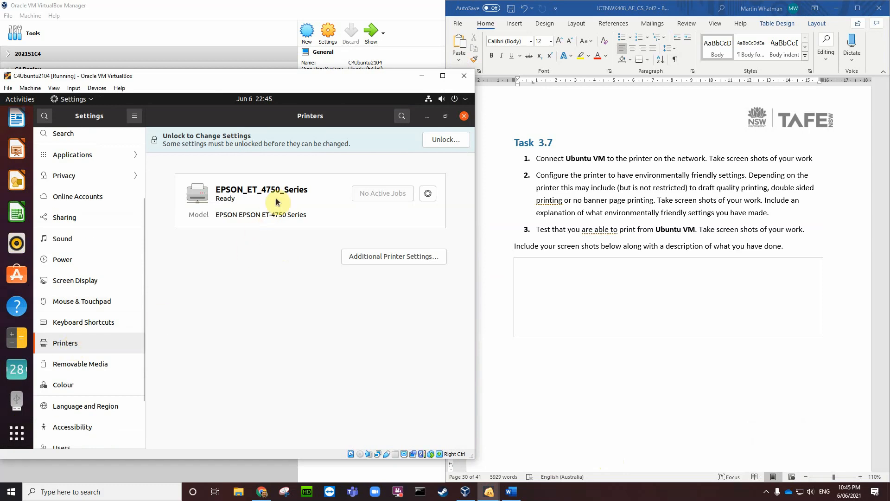
{"action": "left_click", "coordinate": [446, 139]}
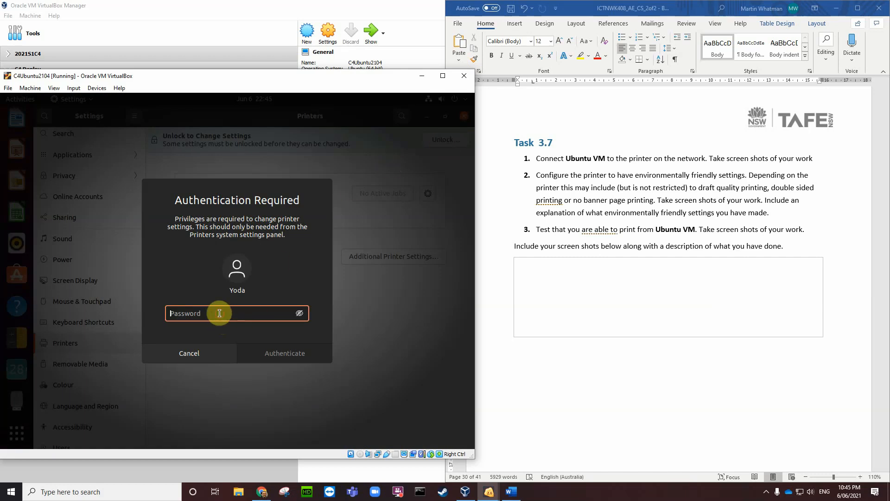
{"action": "type", "text": "•••"}
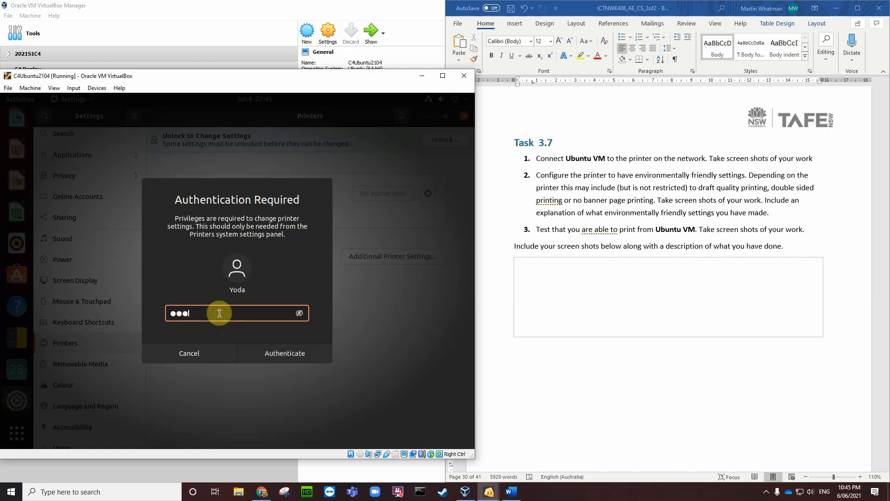
{"action": "type", "text": "••••••"}
{"action": "key", "text": "Return"}
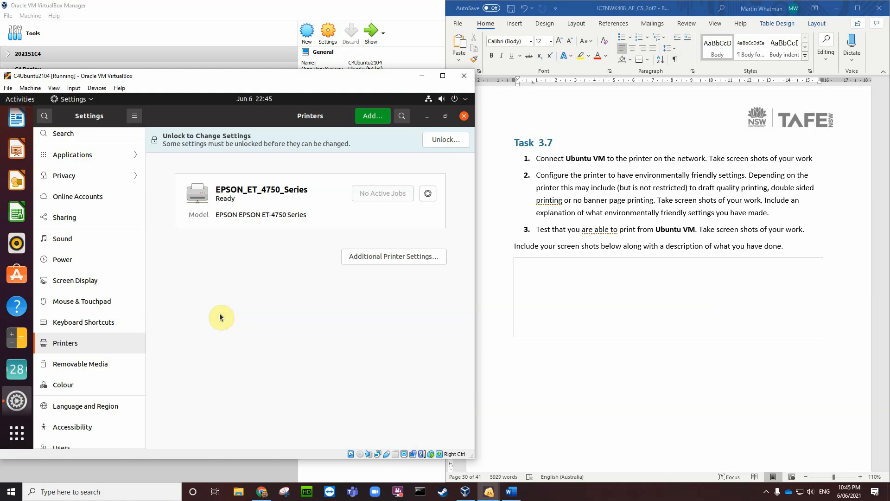
Step: Remove the EPSON_ET_4750_Series printer and dismiss the deletion notice
{"action": "left_click", "coordinate": [435, 172]}
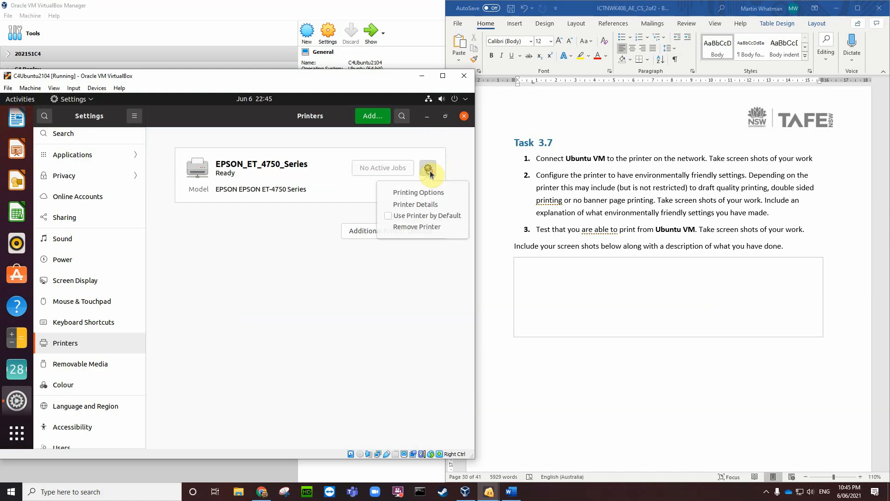
{"action": "left_click", "coordinate": [411, 226]}
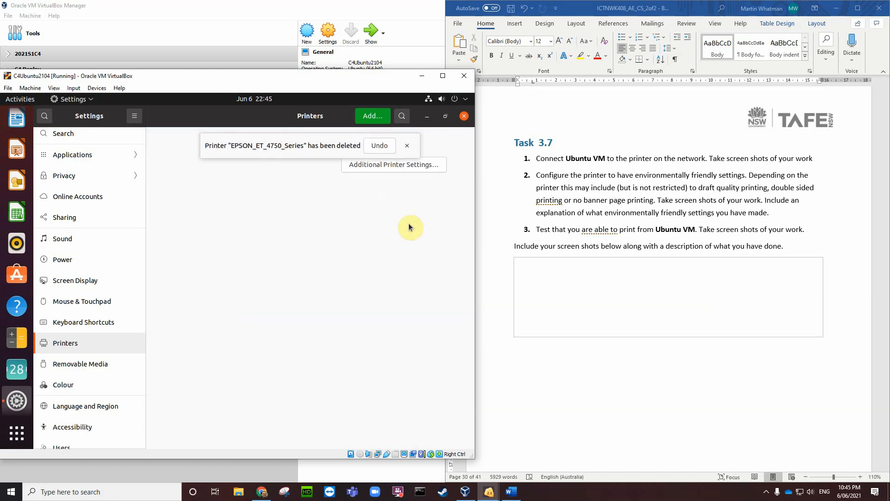
{"action": "left_click", "coordinate": [407, 147]}
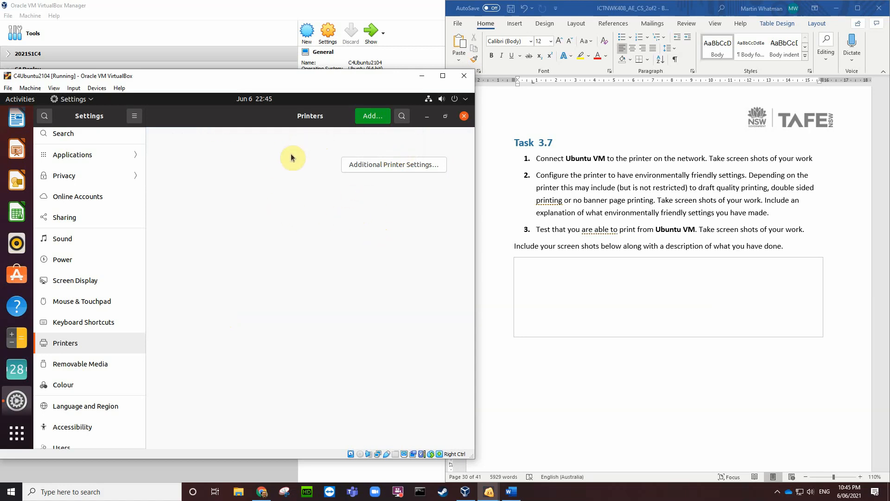
Step: Search address 192.168.1.2 in Add Printer and add the ET-4750 (192.168.1.2) entry
{"action": "left_click", "coordinate": [371, 116]}
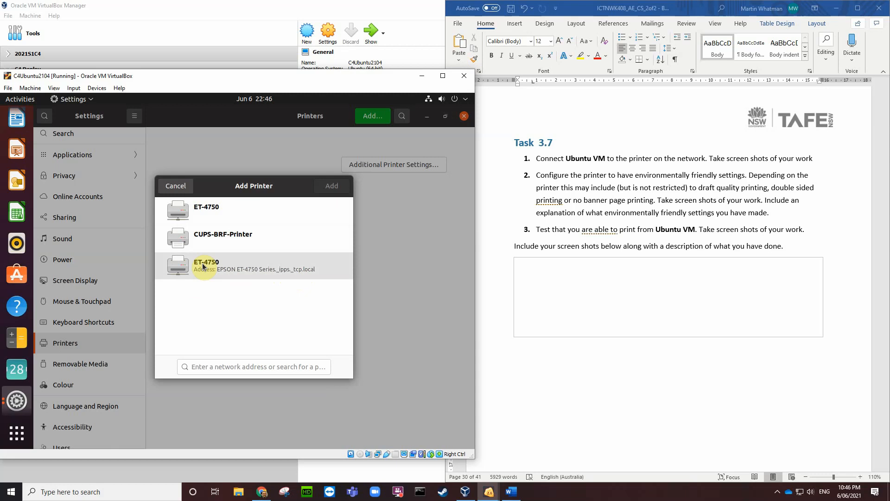
{"action": "left_click", "coordinate": [200, 367]}
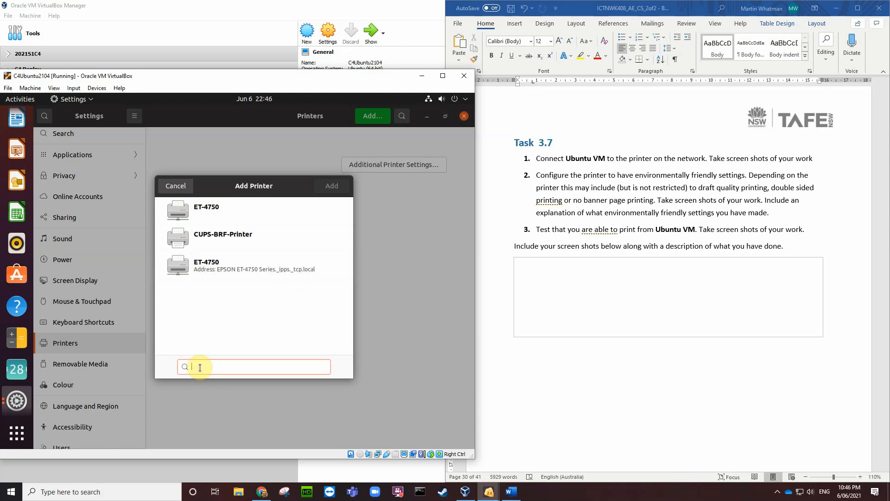
{"action": "type", "text": "192.168.1.2"}
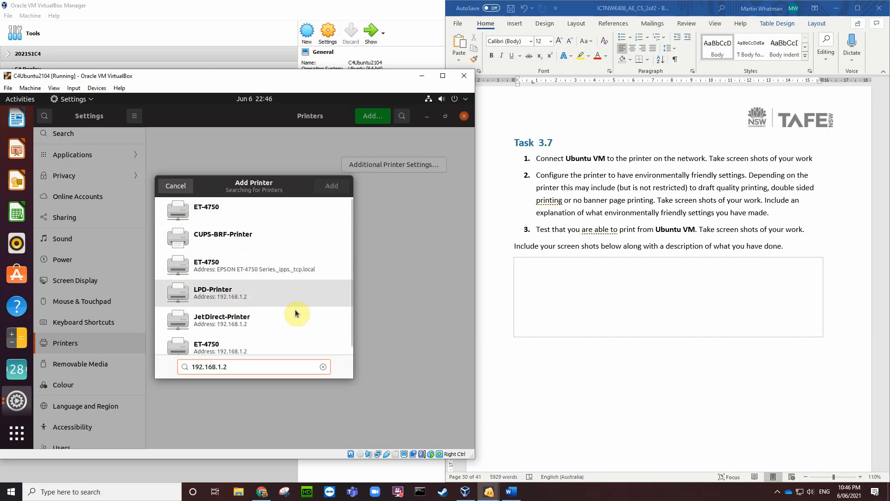
{"action": "scroll", "coordinate": [307, 319], "scroll_direction": "down", "scroll_amount": 1}
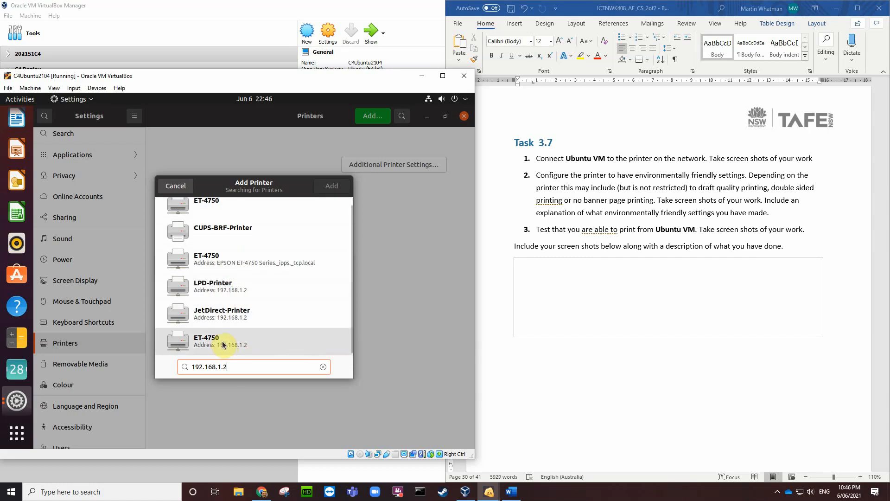
{"action": "left_click", "coordinate": [214, 346]}
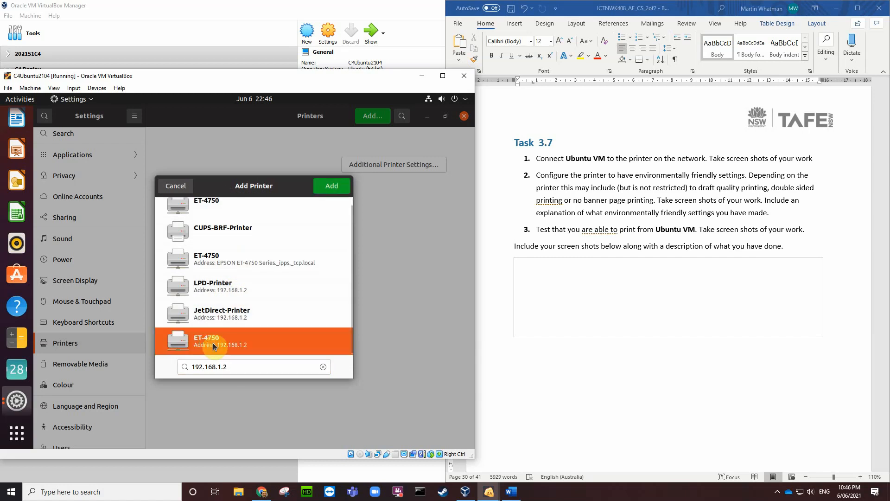
{"action": "left_click", "coordinate": [332, 186]}
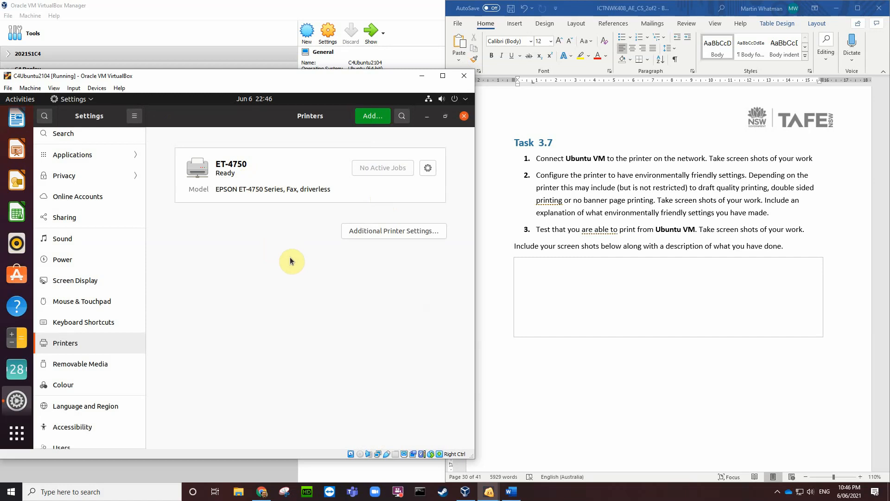
Step: Mark ET-4750 as Use Printer by Default, then save a Host+E VM screenshot to the Desktop
{"action": "left_click", "coordinate": [428, 169]}
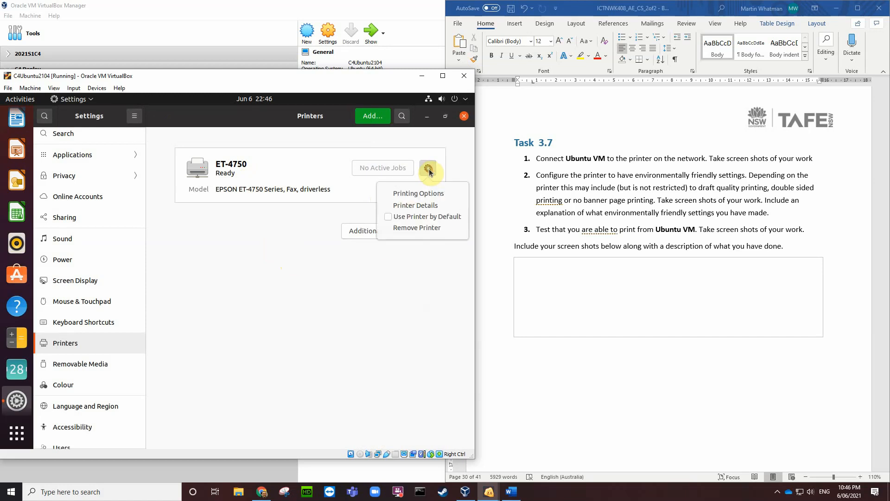
{"action": "left_click", "coordinate": [390, 217]}
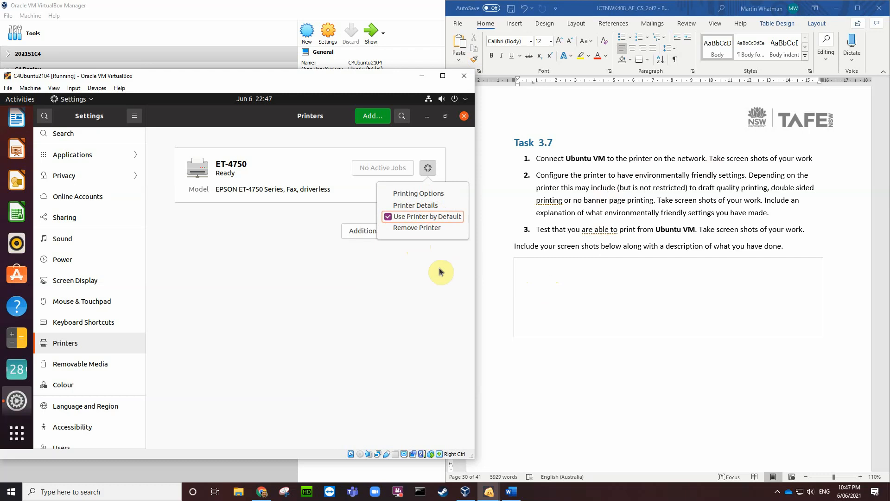
{"action": "key", "text": "ctrl+e"}
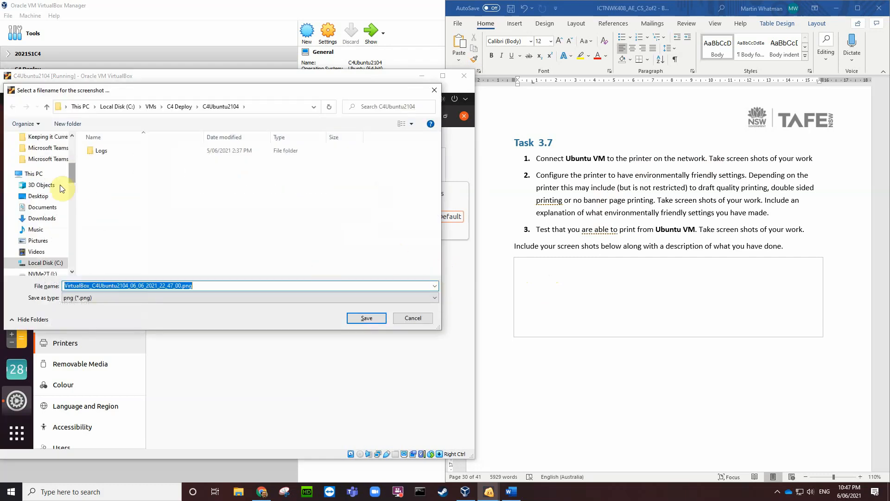
{"action": "left_click", "coordinate": [38, 196]}
{"action": "left_click", "coordinate": [365, 318]}
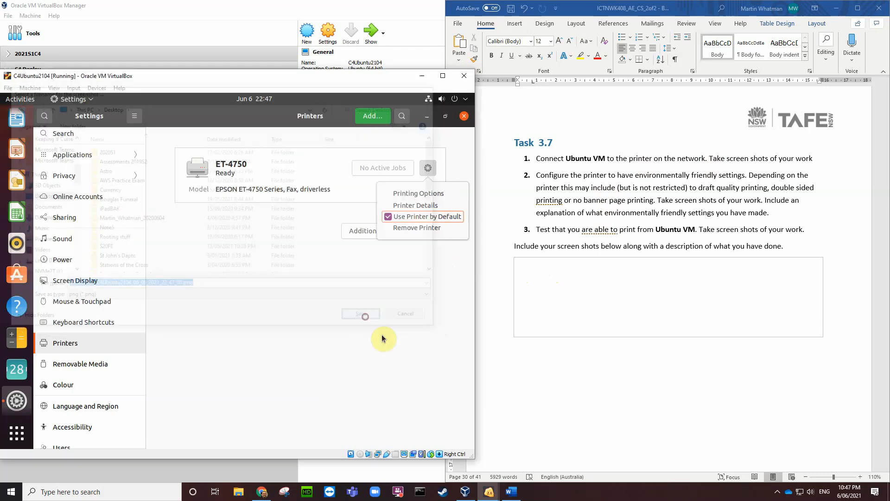
Step: Insert the latest VirtualBox screenshot from the Desktop into the empty Task 3.7 table cell
{"action": "left_click", "coordinate": [530, 274]}
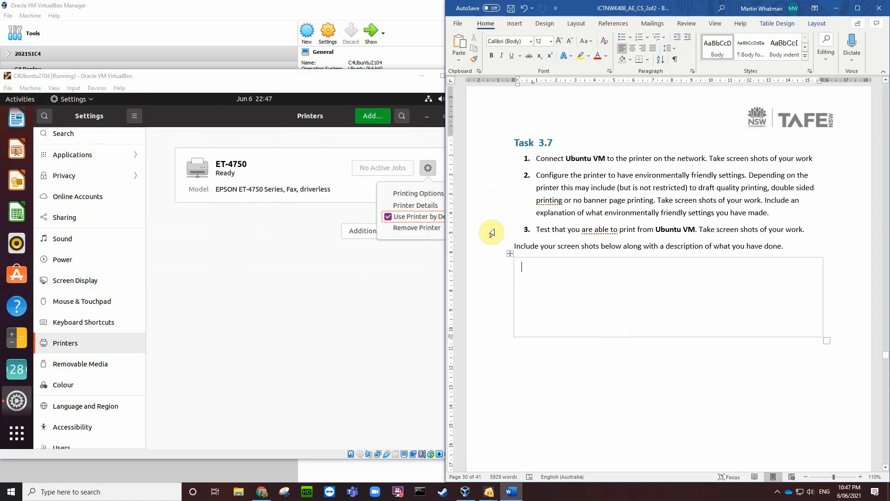
{"action": "left_click", "coordinate": [513, 23]}
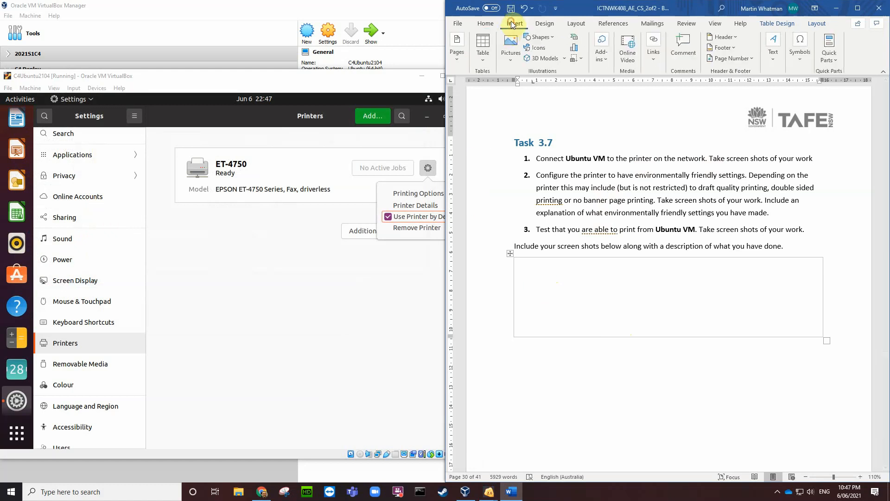
{"action": "left_click", "coordinate": [511, 46]}
{"action": "left_click", "coordinate": [524, 88]}
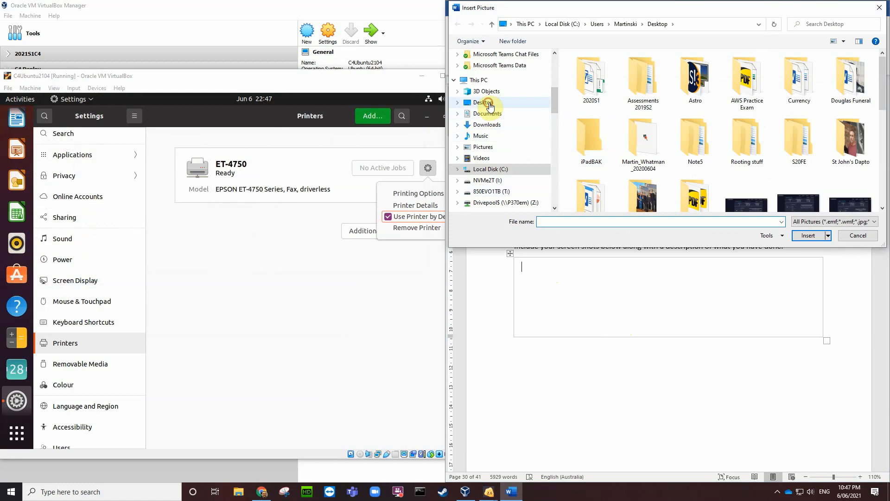
{"action": "left_click", "coordinate": [484, 102]}
{"action": "scroll", "coordinate": [686, 147], "scroll_direction": "down", "scroll_amount": 15}
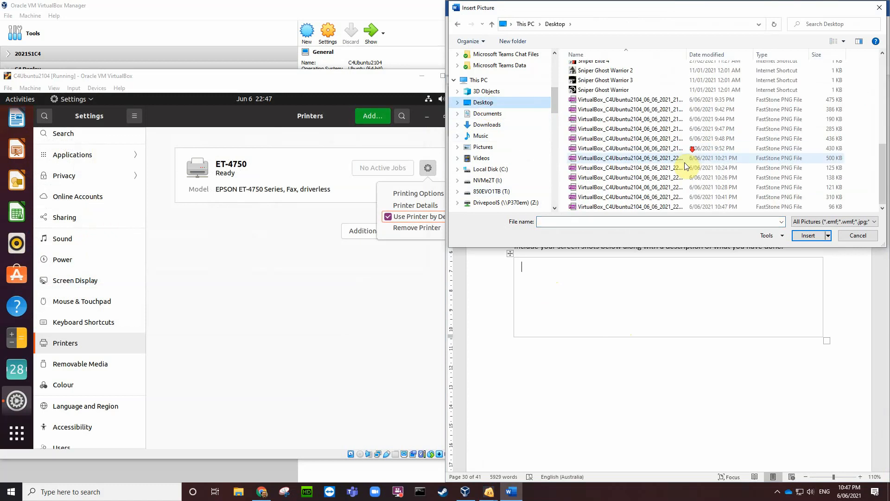
{"action": "left_click", "coordinate": [663, 206]}
{"action": "left_click", "coordinate": [809, 235]}
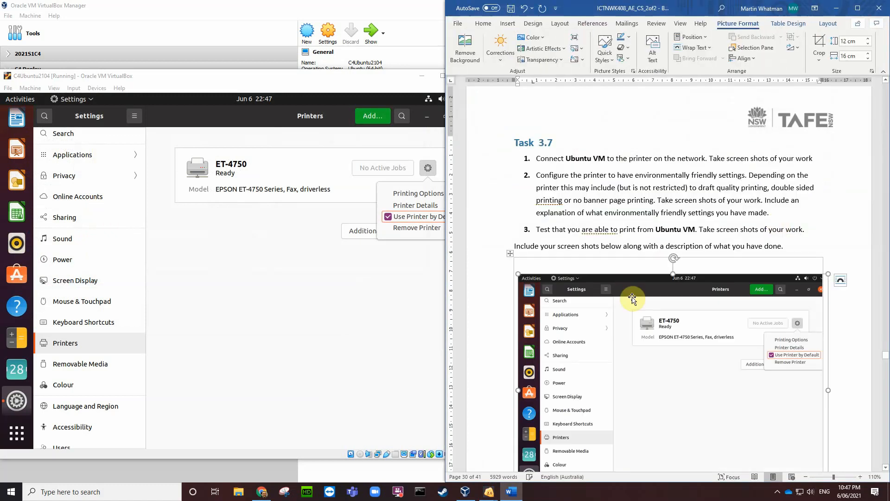
Step: Resize the inserted screenshot down to a small thumbnail and deselect it
{"action": "scroll", "coordinate": [854, 411], "scroll_direction": "down", "scroll_amount": 3}
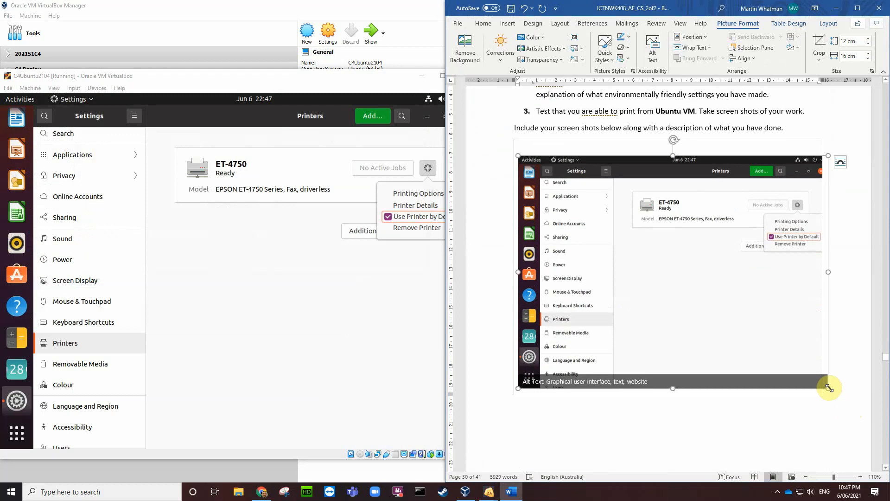
{"action": "left_click_drag", "start_coordinate": [828, 390], "coordinate": [644, 238]}
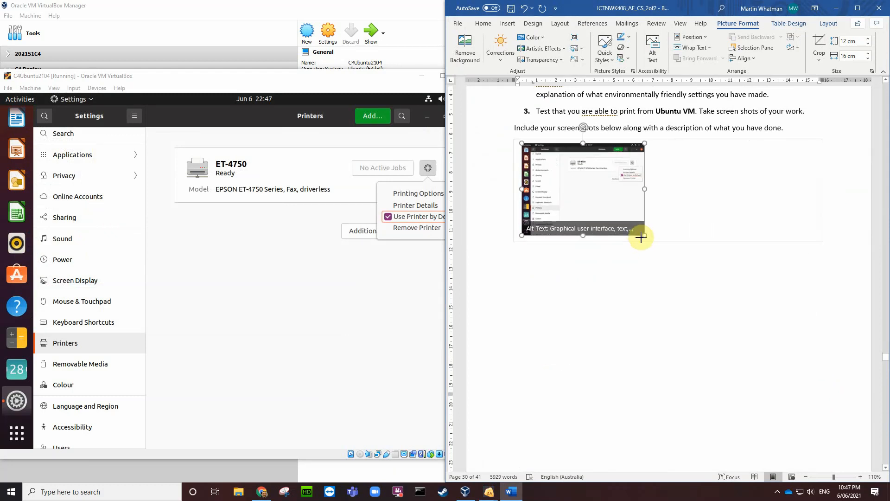
{"action": "left_click", "coordinate": [667, 240]}
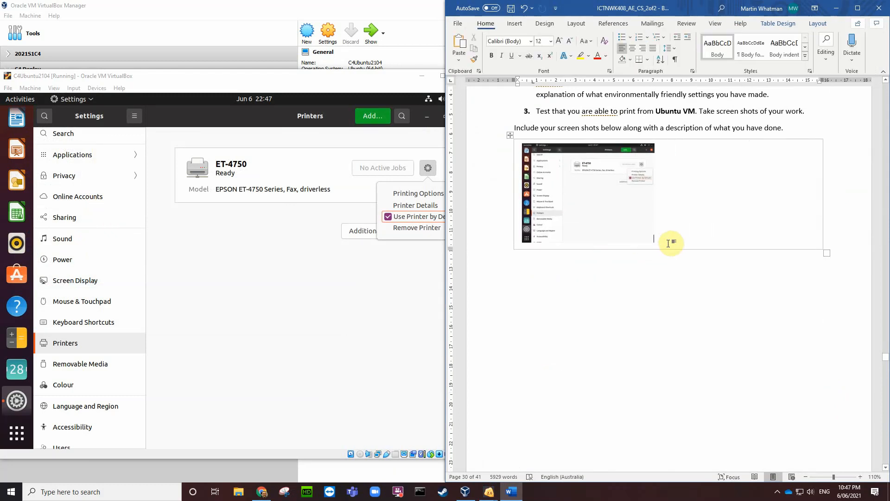
Step: Open Additional Printer Settings from the Ubuntu Printers page, then return to the Word document
{"action": "left_click", "coordinate": [351, 267]}
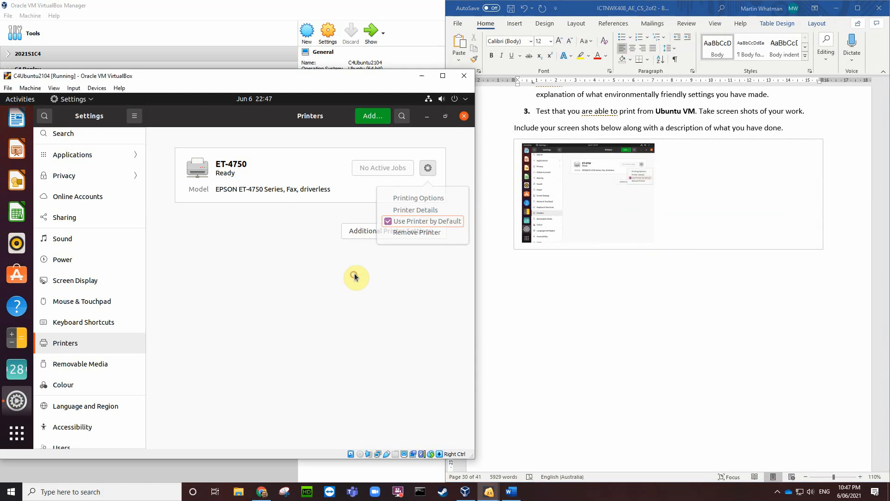
{"action": "left_click", "coordinate": [387, 229]}
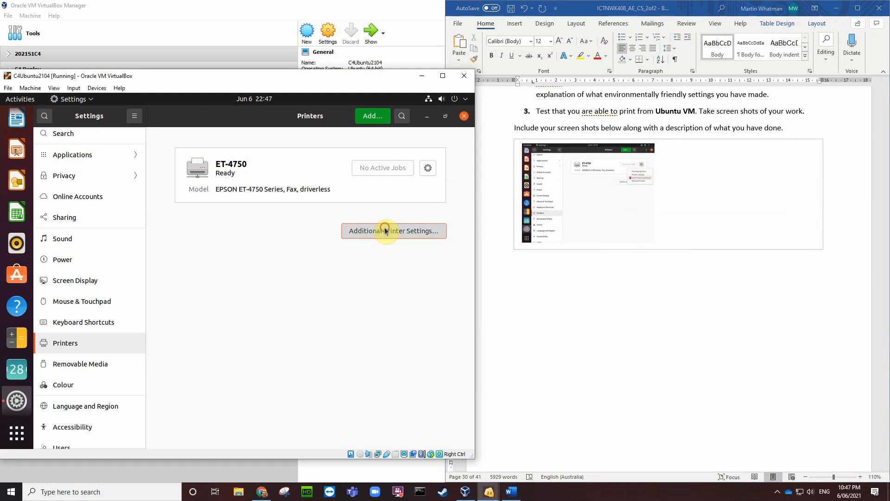
{"action": "scroll", "coordinate": [793, 164], "scroll_direction": "up", "scroll_amount": 1}
{"action": "scroll", "coordinate": [793, 164], "scroll_direction": "up", "scroll_amount": 3}
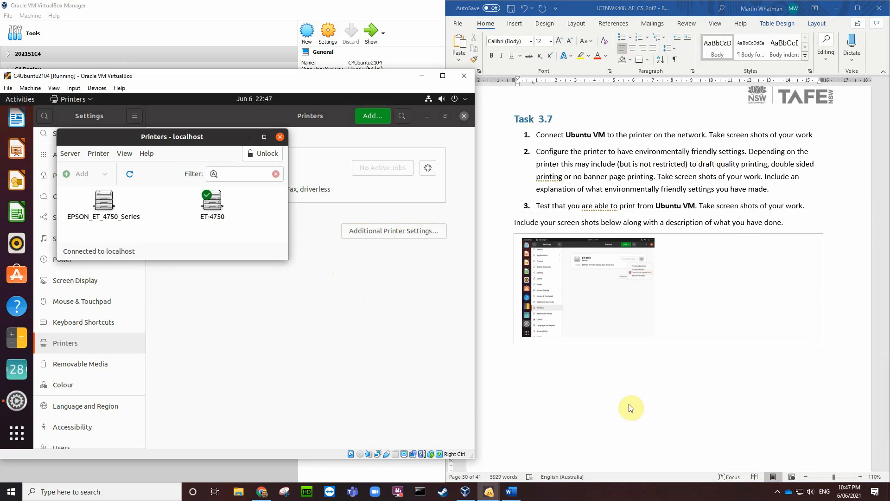
{"action": "left_click", "coordinate": [641, 413]}
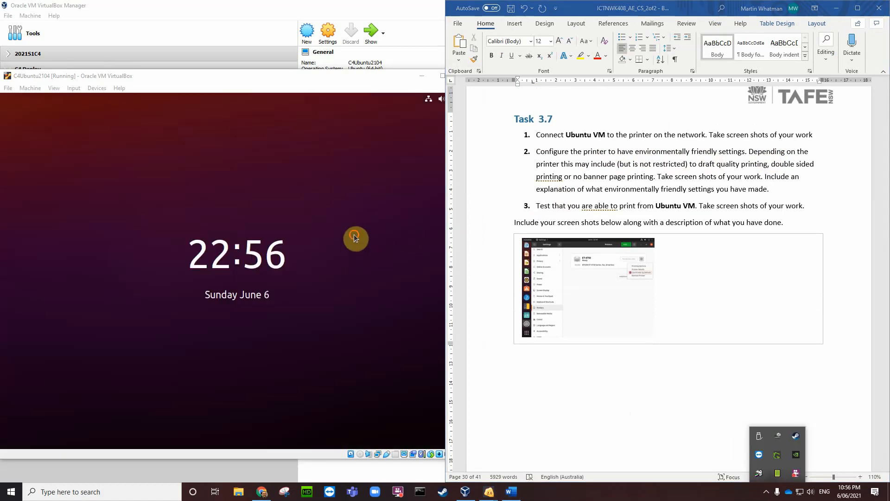
Step: Log back into the Ubuntu VM from its lock screen with the user password
{"action": "left_click", "coordinate": [355, 235]}
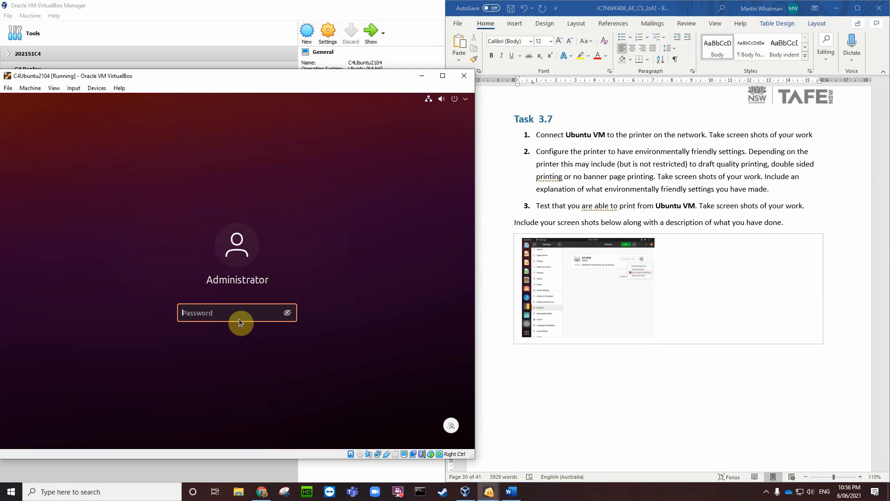
{"action": "type", "text": "******"}
{"action": "key", "text": "Return"}
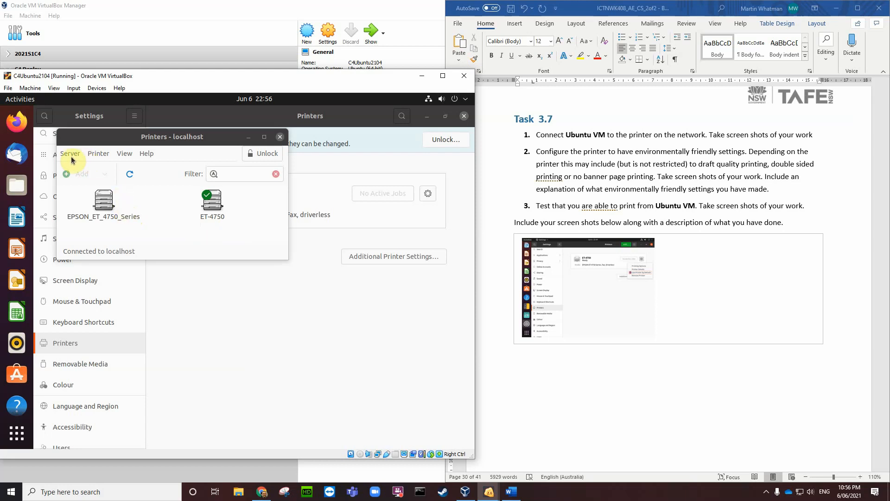
Step: View the print queue for all printers, confirm it is empty, and close it
{"action": "left_click", "coordinate": [97, 157]}
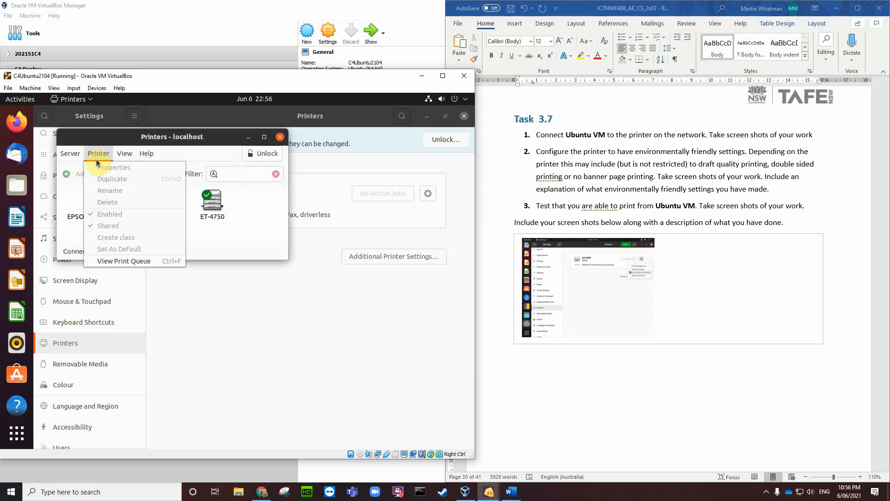
{"action": "left_click", "coordinate": [136, 263]}
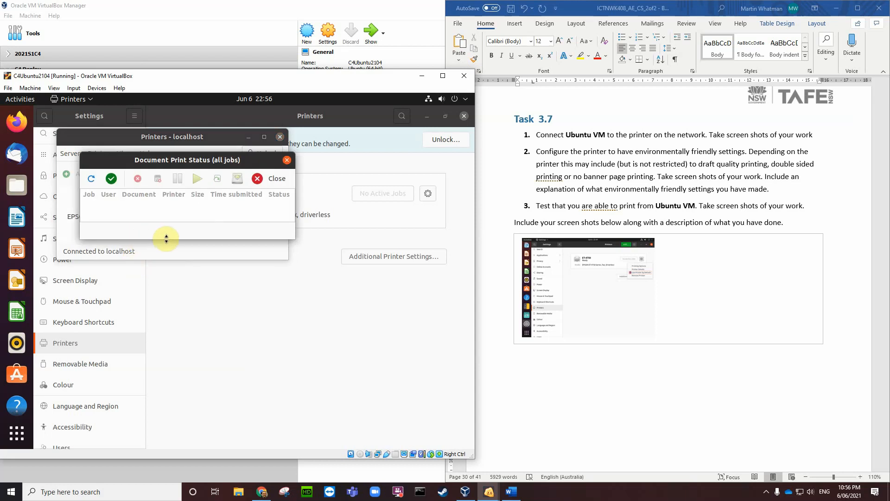
{"action": "left_click_drag", "start_coordinate": [166, 240], "coordinate": [158, 291]}
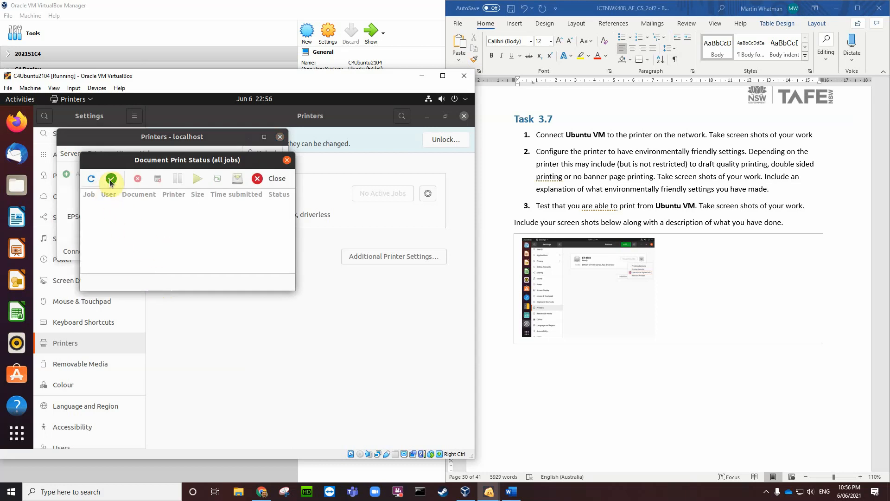
{"action": "left_click", "coordinate": [279, 181]}
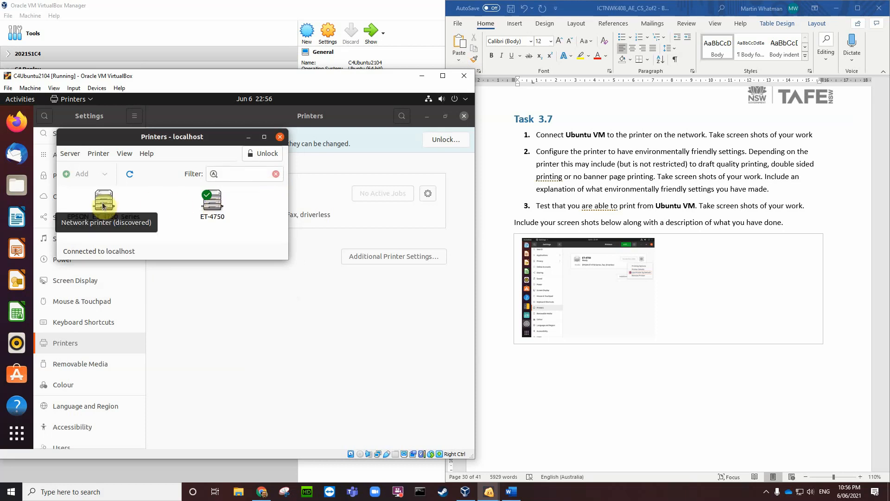
Step: Unlock printer administration by authenticating with the admin password
{"action": "left_click", "coordinate": [272, 158]}
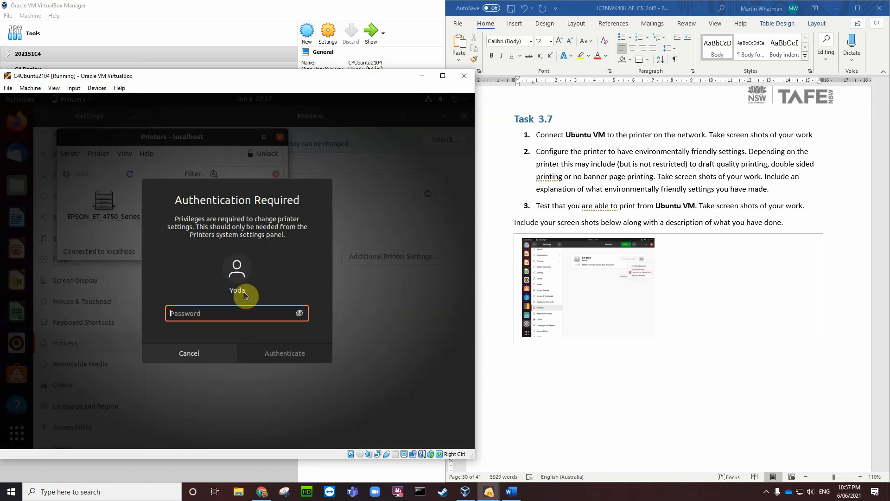
{"action": "type", "text": "*******"}
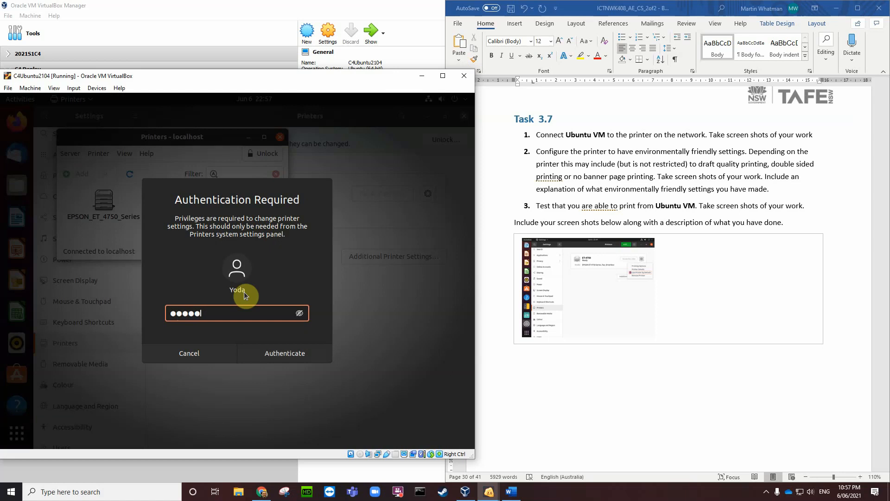
{"action": "type", "text": "*"}
{"action": "key", "text": "Return"}
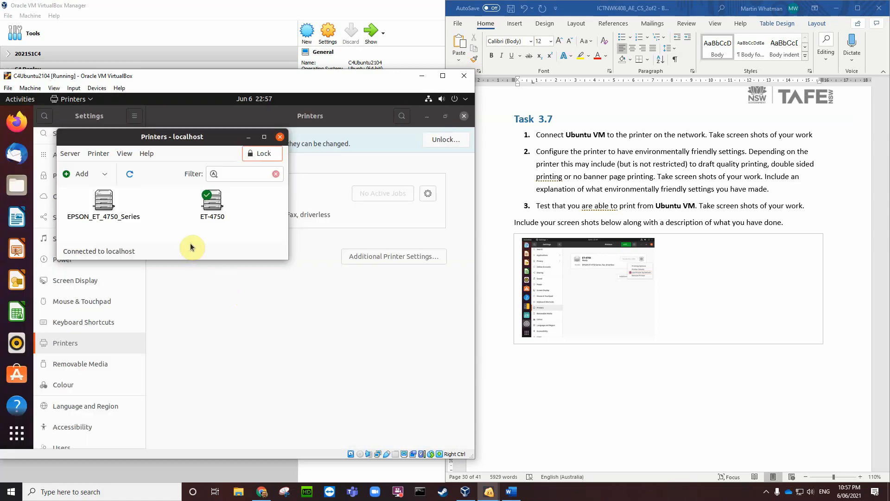
Step: Open Properties for EPSON_ET_4750_Series from its right-click menu
{"action": "right_click", "coordinate": [112, 212]}
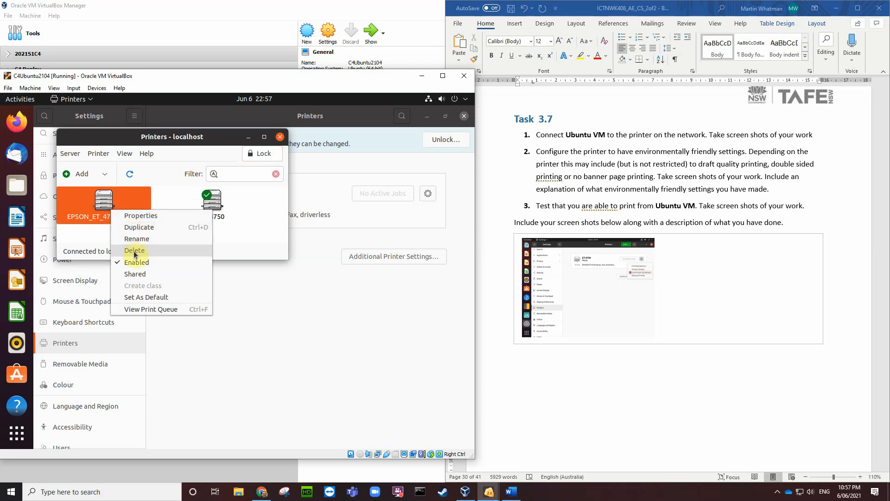
{"action": "left_click", "coordinate": [137, 216]}
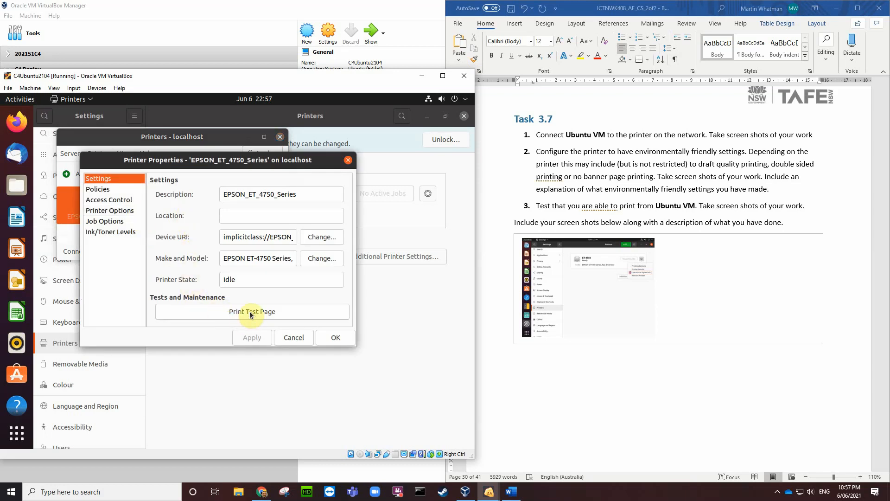
Step: Review Policies and Access Control, then set 2-Sided Printing to On (Portrait) under Printer Options
{"action": "left_click", "coordinate": [98, 190]}
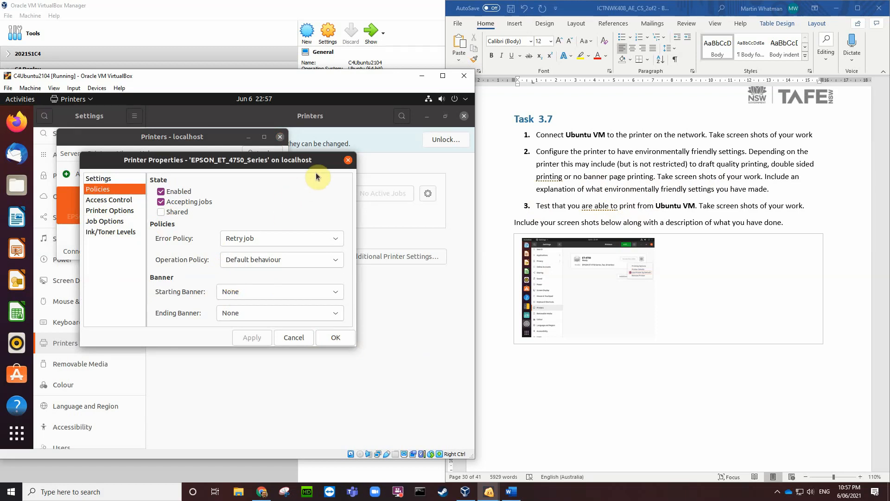
{"action": "left_click_drag", "start_coordinate": [324, 161], "coordinate": [435, 140]}
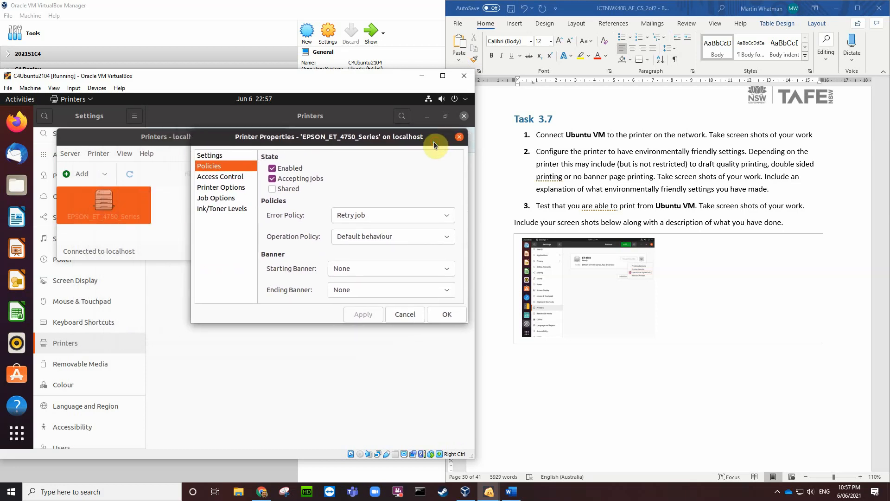
{"action": "left_click", "coordinate": [226, 180]}
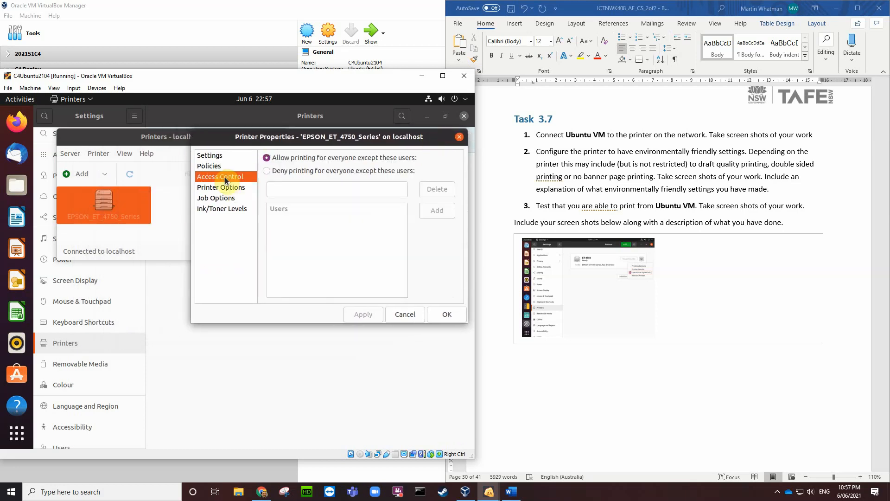
{"action": "left_click", "coordinate": [227, 187]}
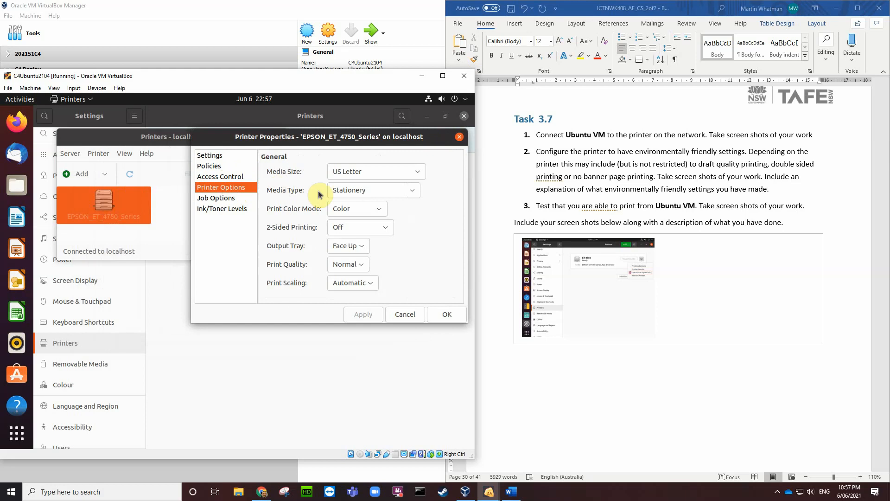
{"action": "left_click", "coordinate": [384, 230]}
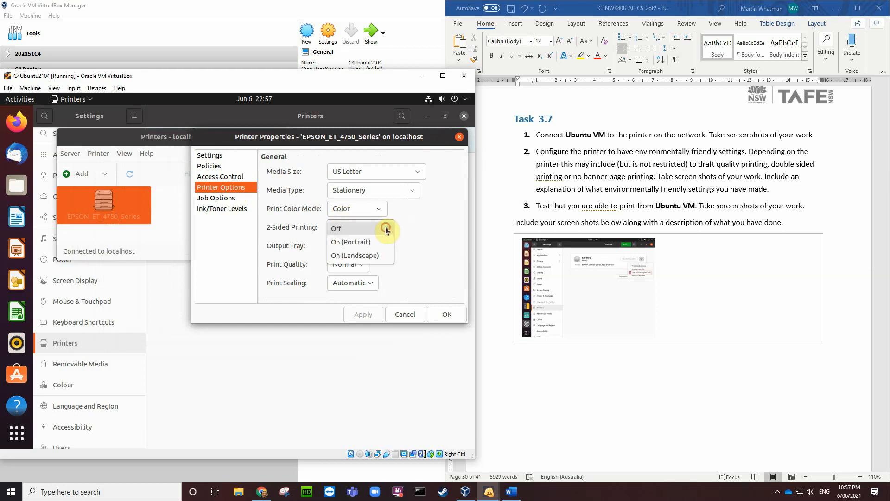
{"action": "left_click", "coordinate": [369, 246]}
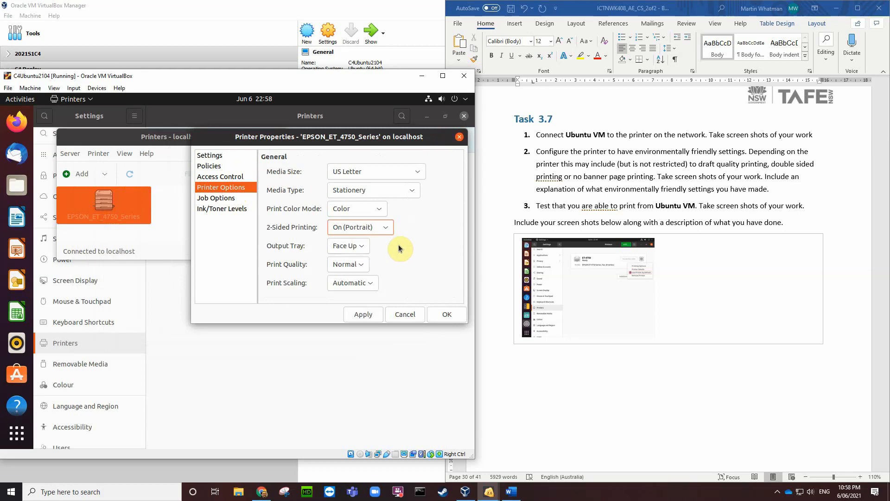
{"action": "left_click", "coordinate": [216, 209]}
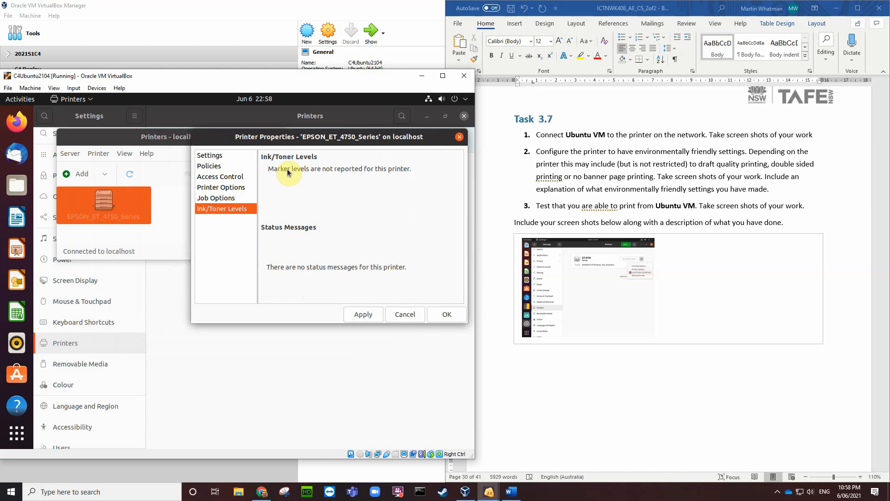
Step: Scroll through the Job Options page, then go back to Printer Options
{"action": "left_click", "coordinate": [224, 198]}
{"action": "scroll", "coordinate": [330, 252], "scroll_direction": "down", "scroll_amount": 4}
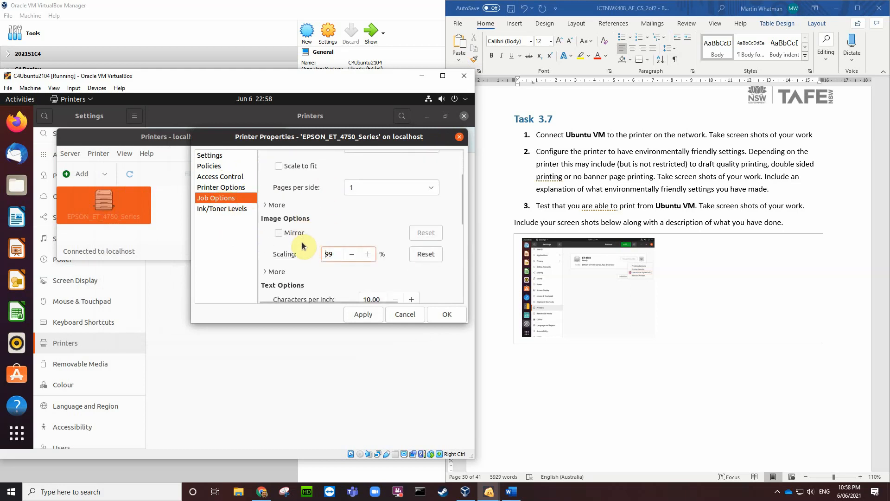
{"action": "scroll", "coordinate": [316, 264], "scroll_direction": "down", "scroll_amount": 8}
{"action": "scroll", "coordinate": [323, 267], "scroll_direction": "down", "scroll_amount": 3}
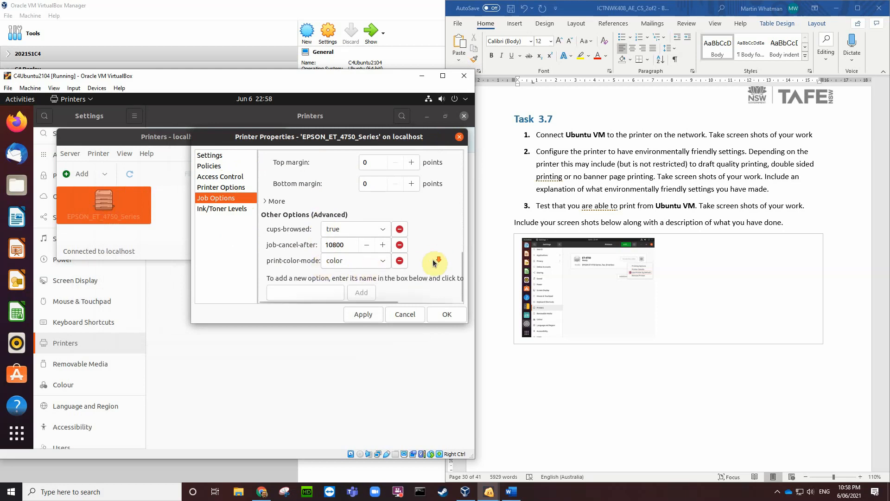
{"action": "scroll", "coordinate": [438, 249], "scroll_direction": "up", "scroll_amount": 1}
{"action": "scroll", "coordinate": [438, 249], "scroll_direction": "up", "scroll_amount": 10}
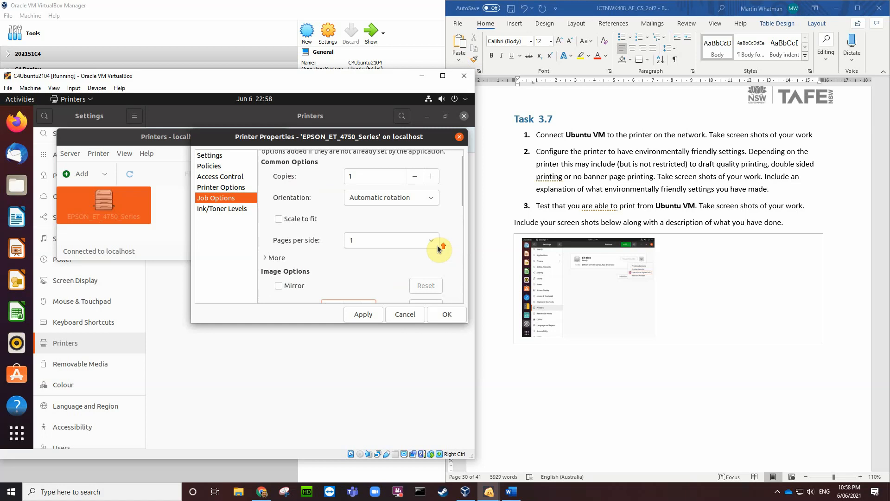
{"action": "left_click", "coordinate": [226, 191]}
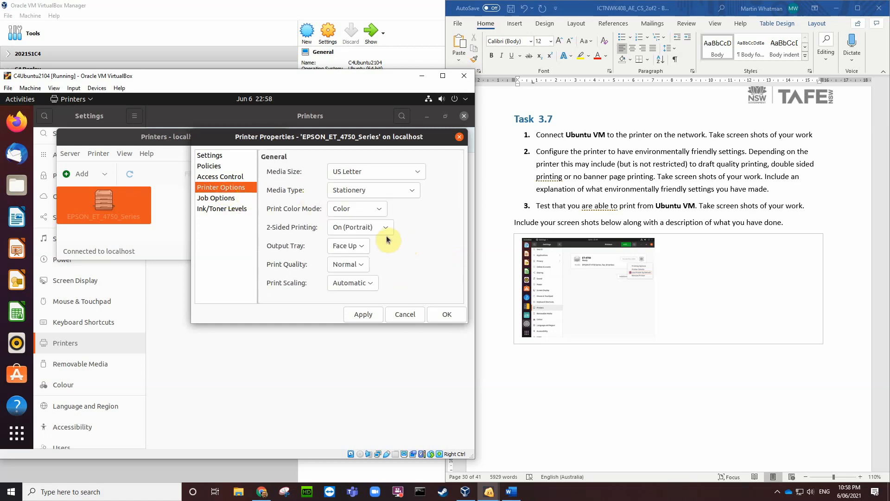
Step: Keep Print Quality at Normal, Print Scaling at Automatic and Color Mode at Color
{"action": "left_click", "coordinate": [361, 265]}
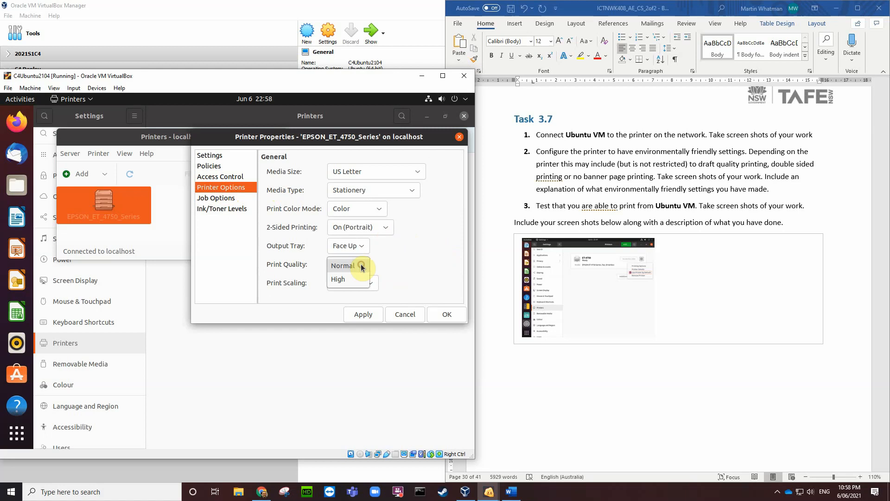
{"action": "left_click", "coordinate": [397, 259]}
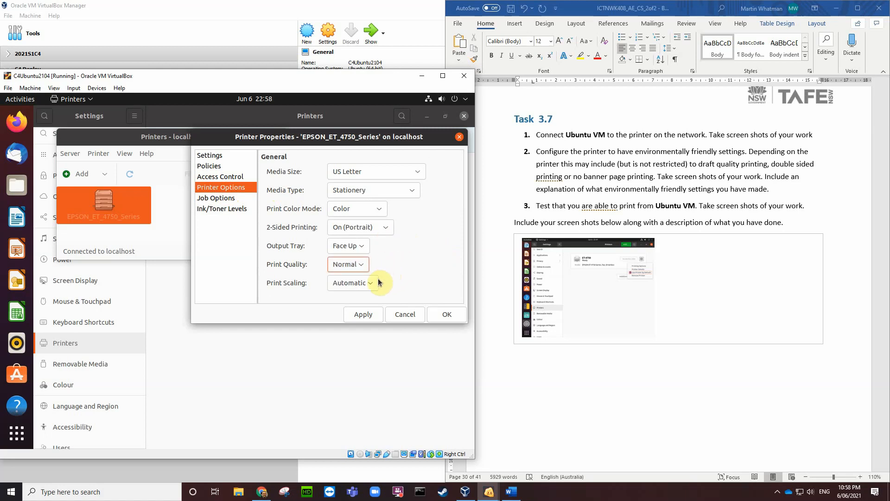
{"action": "left_click", "coordinate": [370, 283]}
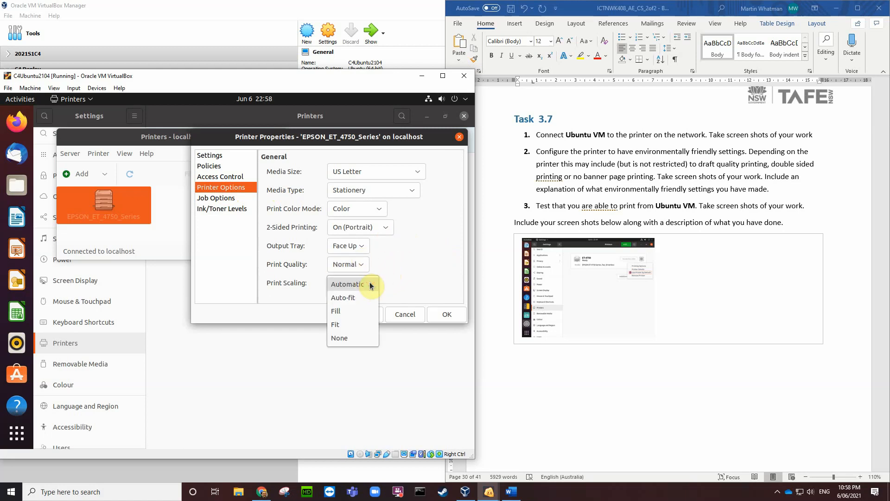
{"action": "left_click", "coordinate": [404, 273]}
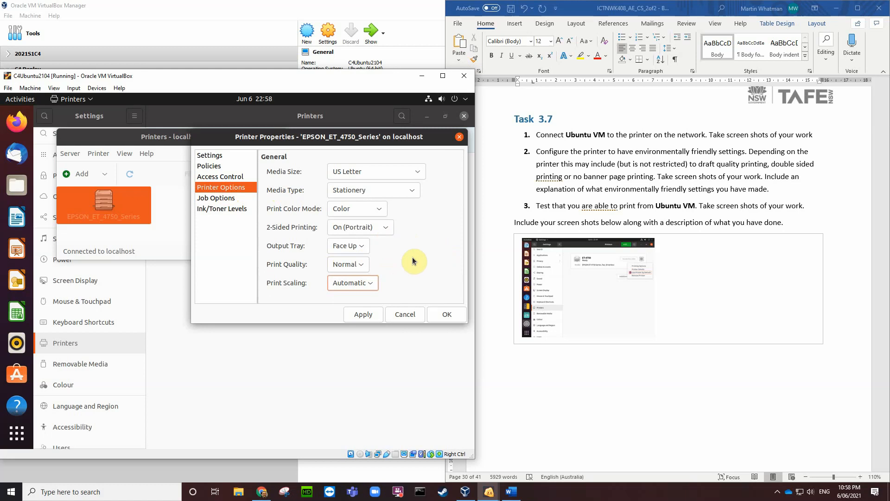
{"action": "left_click", "coordinate": [379, 211]}
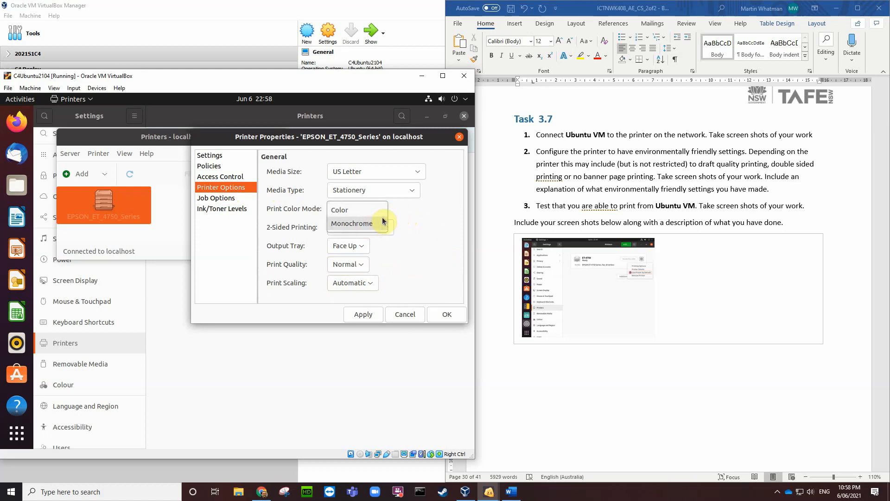
{"action": "left_click", "coordinate": [415, 187]}
Step: Set Media Size to A4 and 2-Sided Printing to On (Portrait)
{"action": "left_click", "coordinate": [418, 175]}
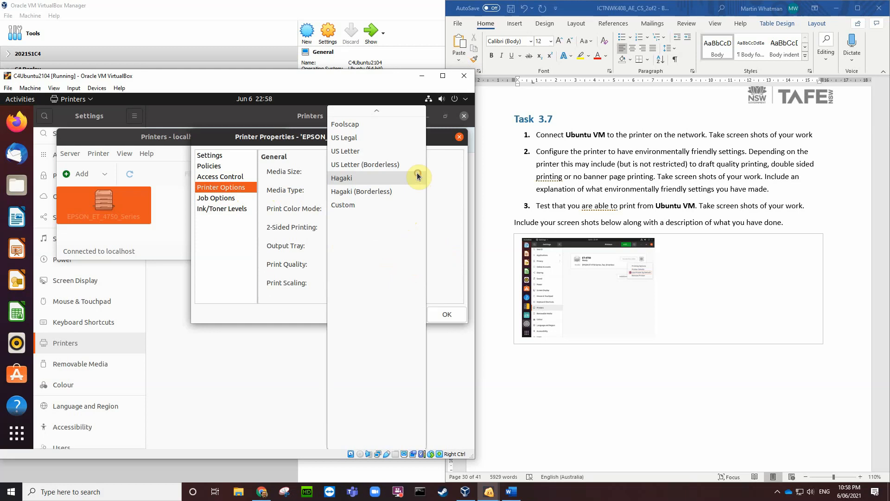
{"action": "scroll", "coordinate": [375, 180], "scroll_direction": "up", "scroll_amount": 5}
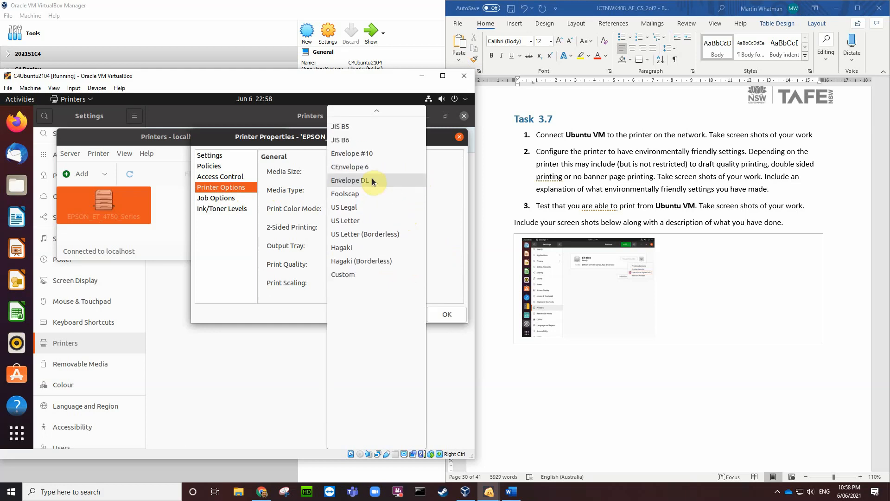
{"action": "scroll", "coordinate": [374, 181], "scroll_direction": "up", "scroll_amount": 1}
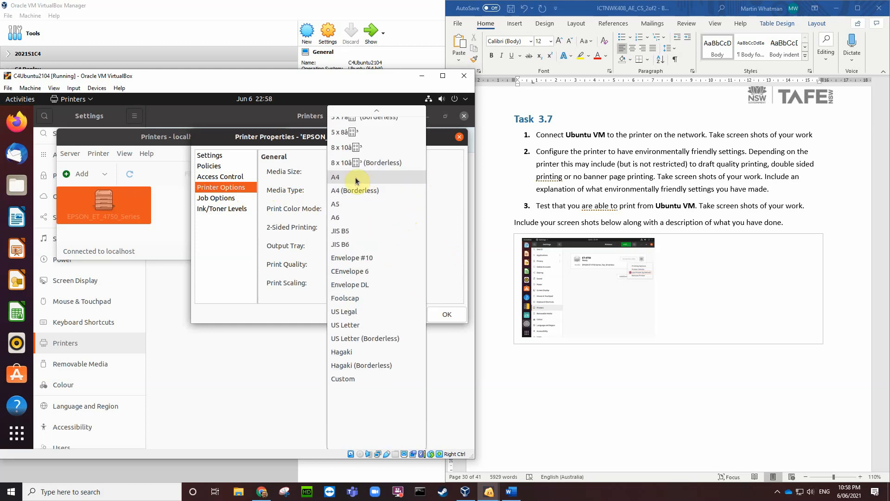
{"action": "left_click", "coordinate": [378, 176]}
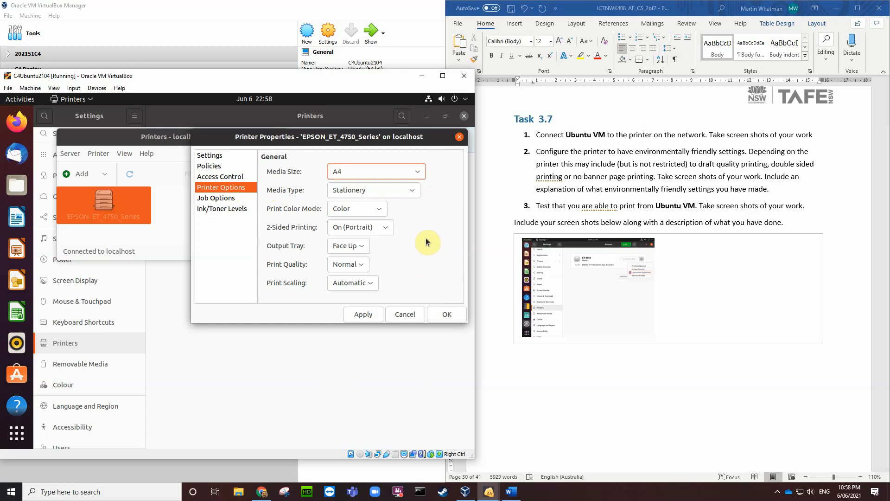
{"action": "left_click", "coordinate": [386, 227]}
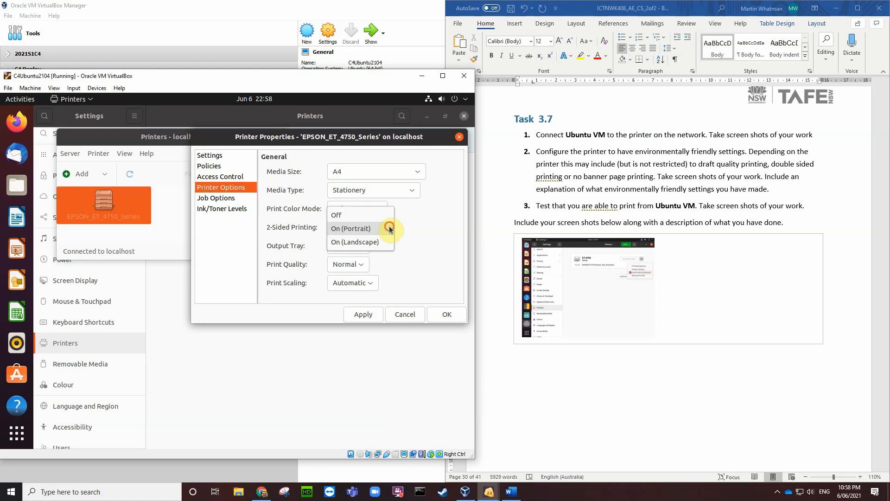
{"action": "left_click", "coordinate": [389, 228]}
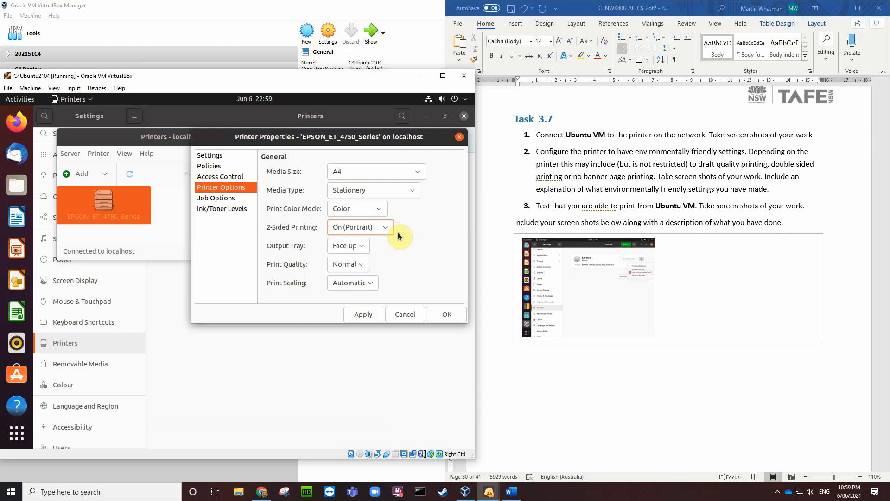
Step: Capture the EPSON_ET_4750_Series printer options as a PNG screenshot saved to the Desktop
{"action": "key", "text": "ctrl+e"}
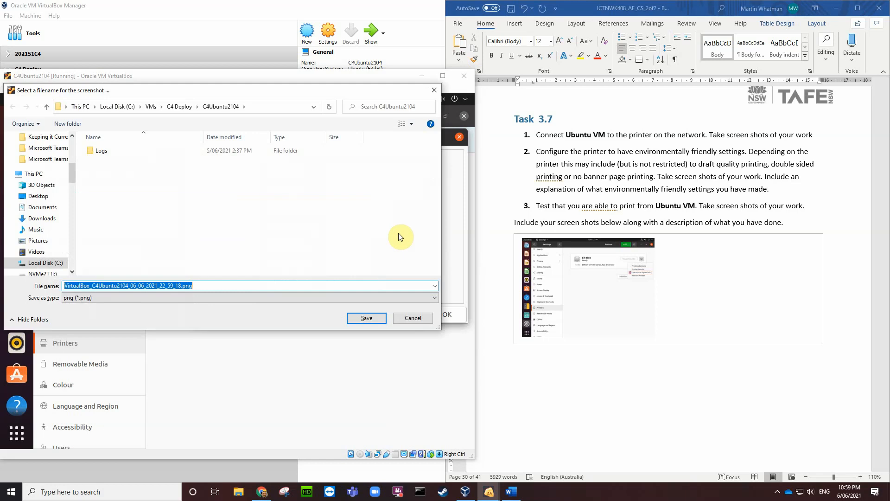
{"action": "left_click", "coordinate": [38, 195]}
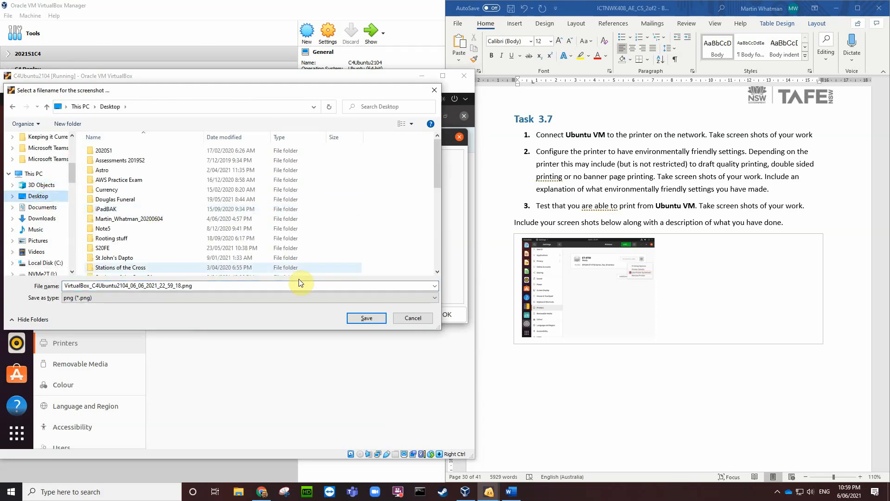
{"action": "left_click", "coordinate": [367, 318]}
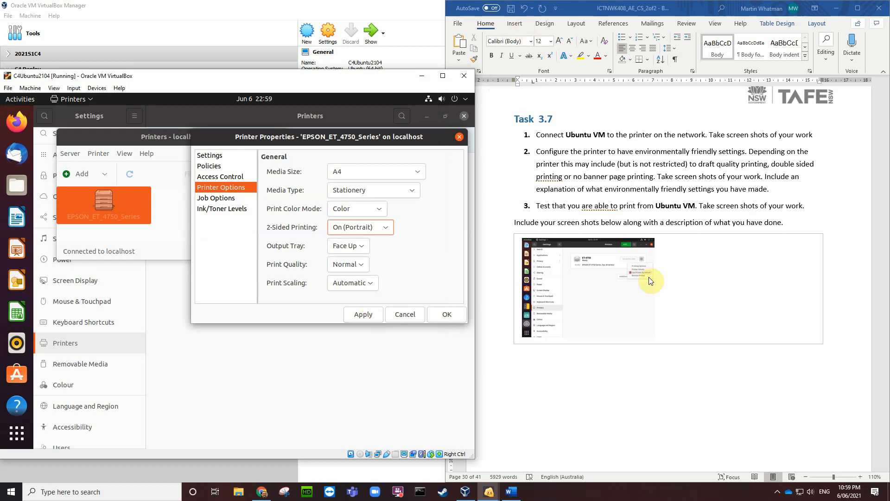
{"action": "left_click", "coordinate": [666, 318]}
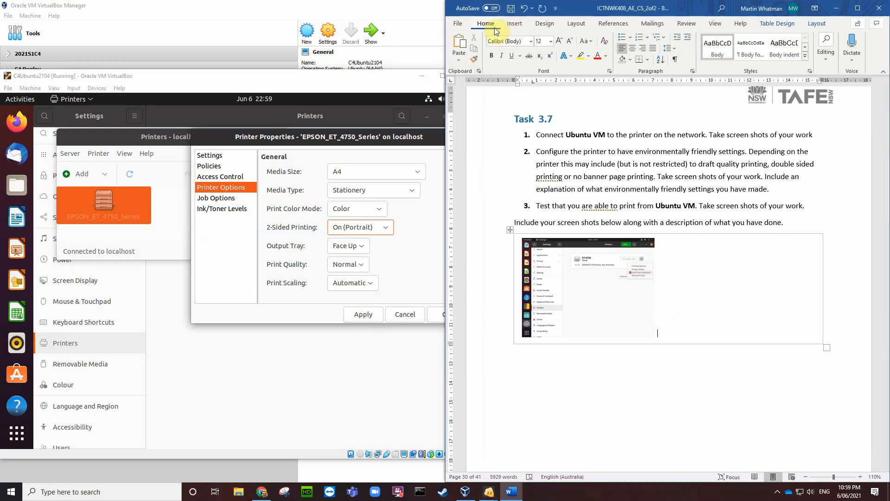
Step: Insert the newest Desktop screenshot into the Task 3.7 answer box, shrunk beside the Printers screenshot
{"action": "left_click", "coordinate": [514, 23]}
{"action": "left_click", "coordinate": [511, 50]}
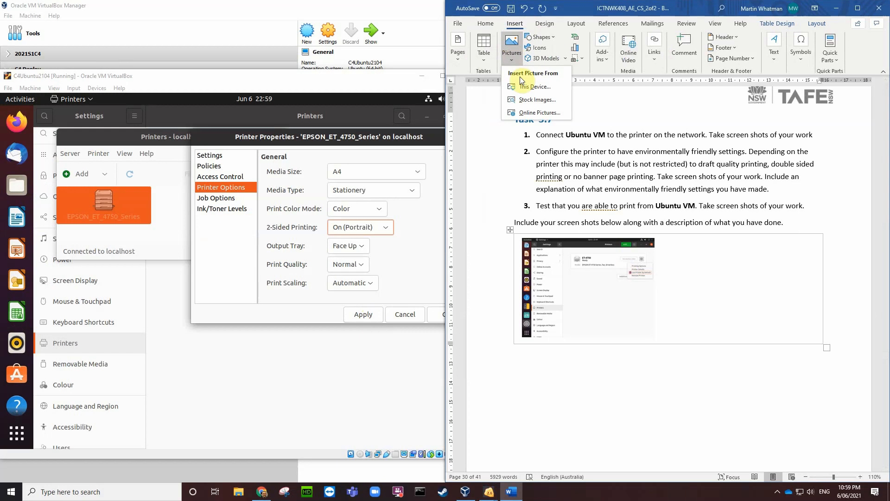
{"action": "left_click", "coordinate": [525, 88]}
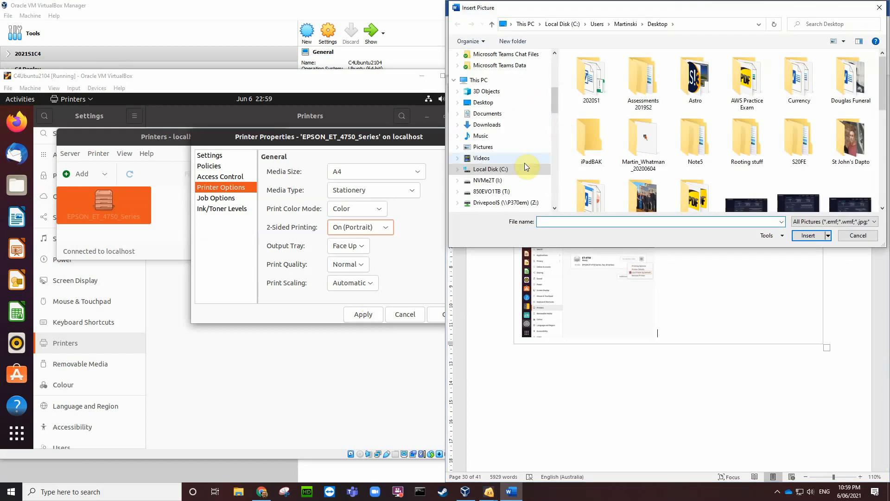
{"action": "left_click", "coordinate": [483, 102]}
{"action": "scroll", "coordinate": [629, 122], "scroll_direction": "down", "scroll_amount": 10}
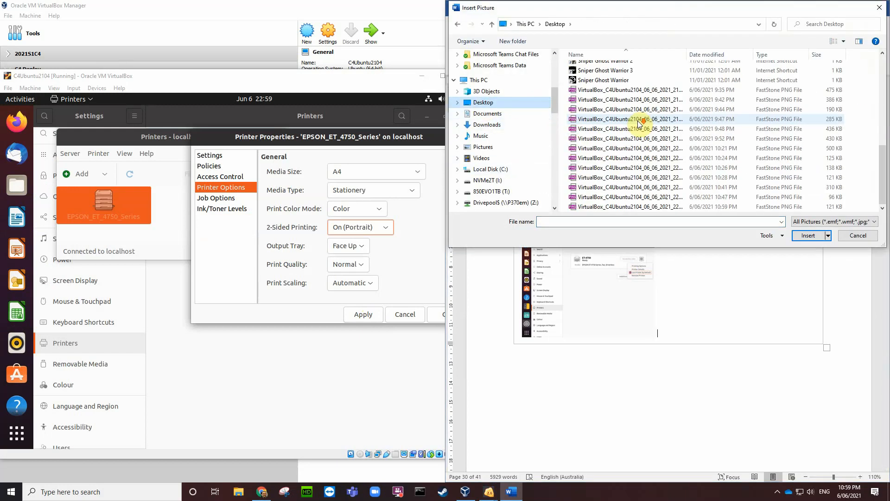
{"action": "left_click", "coordinate": [635, 207]}
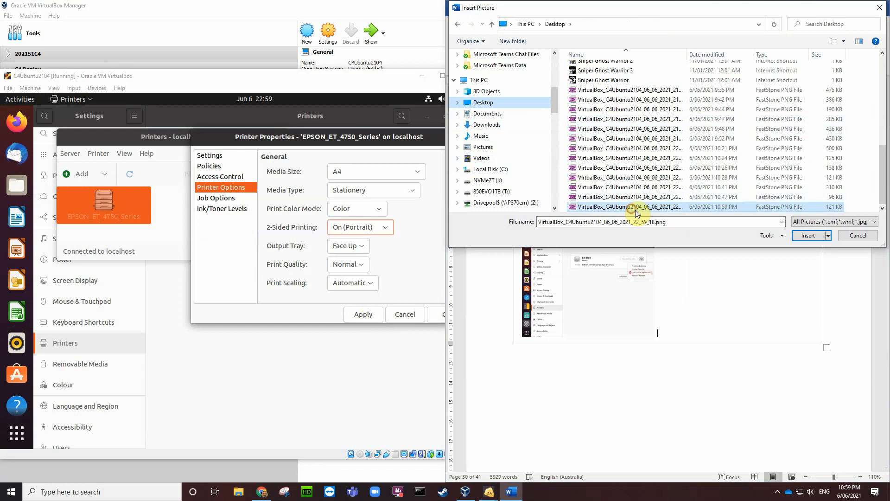
{"action": "left_click", "coordinate": [806, 237]}
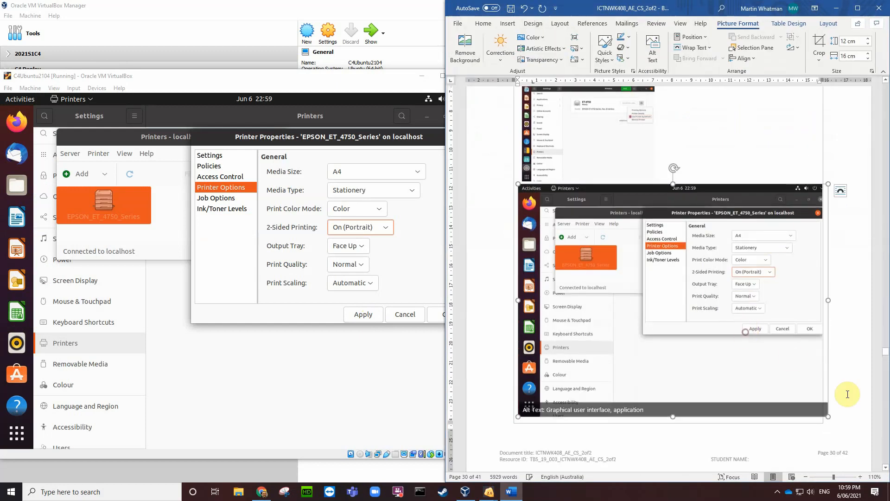
{"action": "left_click_drag", "start_coordinate": [829, 418], "coordinate": [653, 268]}
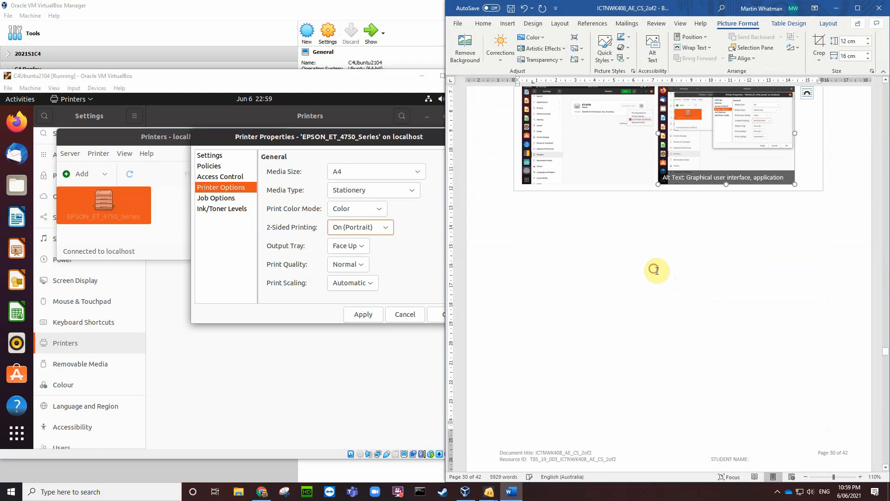
{"action": "left_click", "coordinate": [815, 177]}
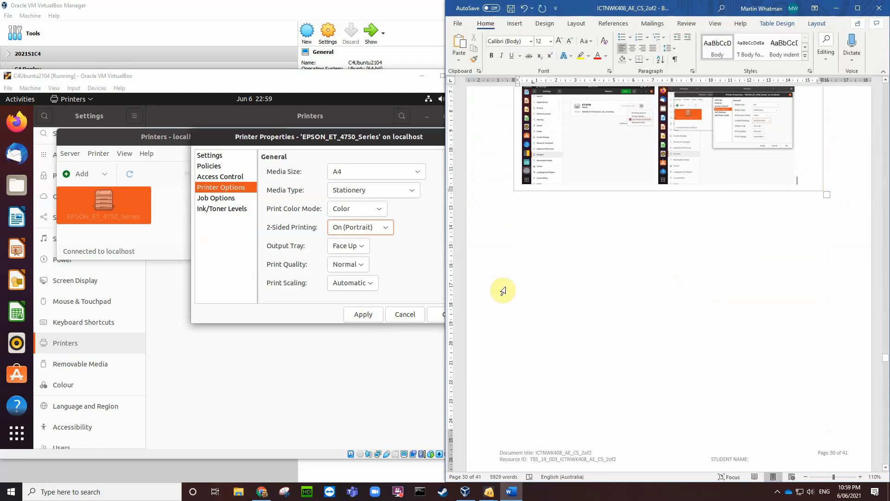
Step: Add a page break below the Task 3.7 screenshot table, moving the Part 4 heading to the next page
{"action": "scroll", "coordinate": [498, 292], "scroll_direction": "up", "scroll_amount": 4}
{"action": "scroll", "coordinate": [503, 291], "scroll_direction": "down", "scroll_amount": 2}
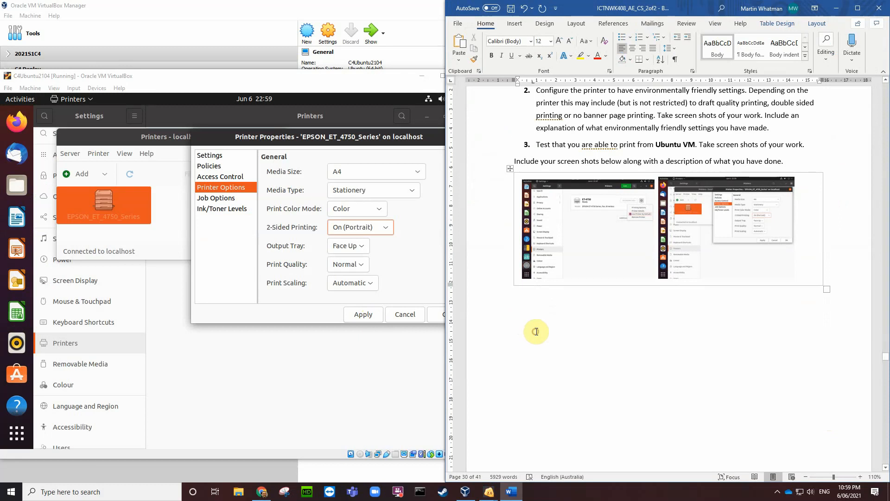
{"action": "left_click", "coordinate": [549, 322]}
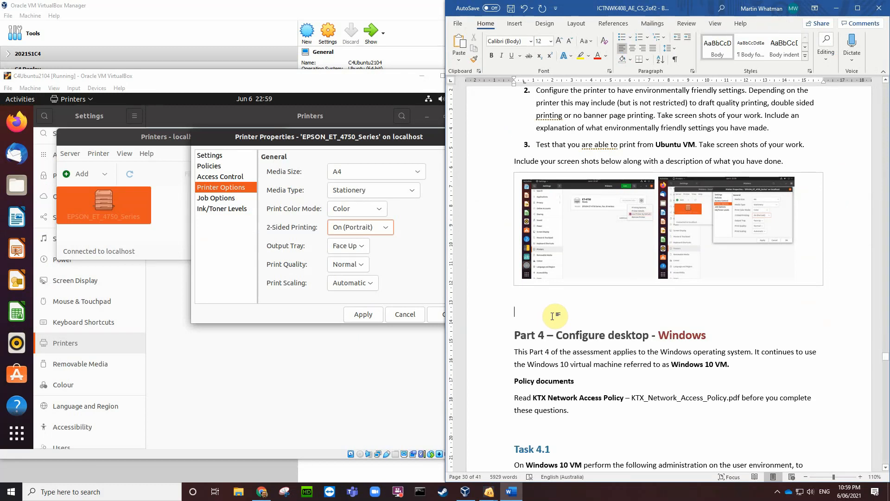
{"action": "key", "text": "ctrl+Return"}
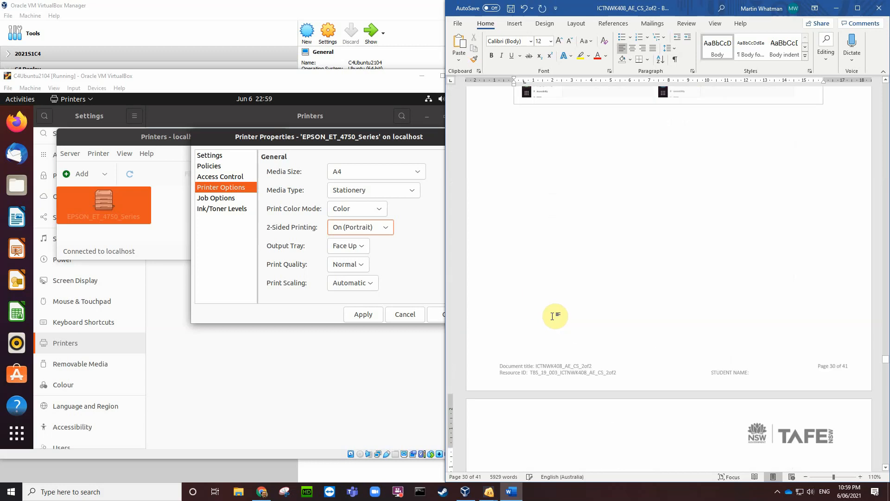
{"action": "scroll", "coordinate": [582, 305], "scroll_direction": "down", "scroll_amount": 2}
{"action": "scroll", "coordinate": [596, 275], "scroll_direction": "up", "scroll_amount": 8}
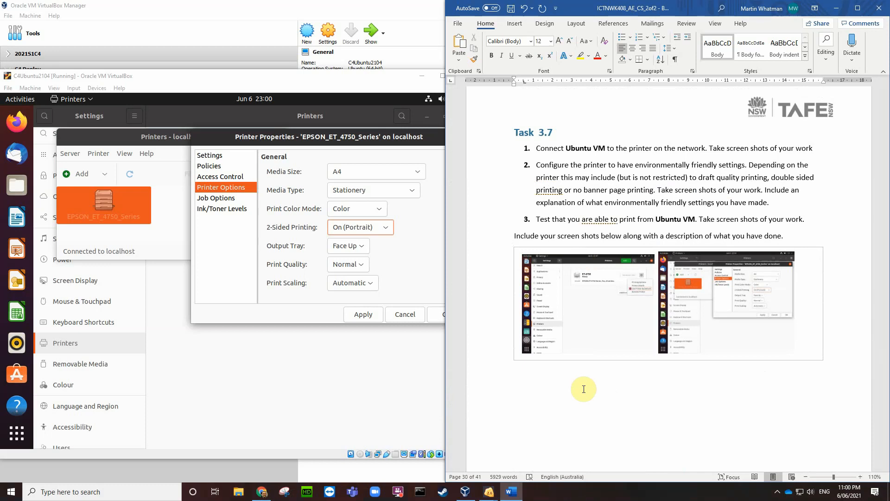
{"action": "scroll", "coordinate": [585, 389], "scroll_direction": "down", "scroll_amount": 10}
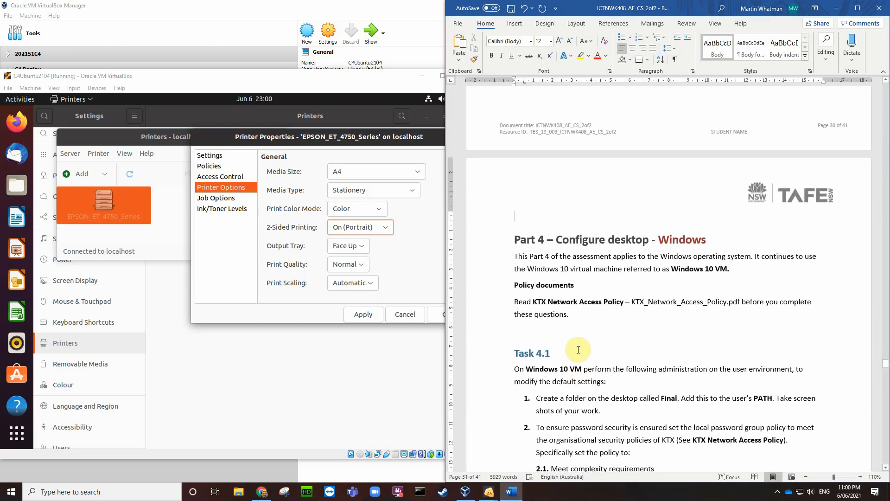
{"action": "scroll", "coordinate": [596, 348], "scroll_direction": "down", "scroll_amount": 1}
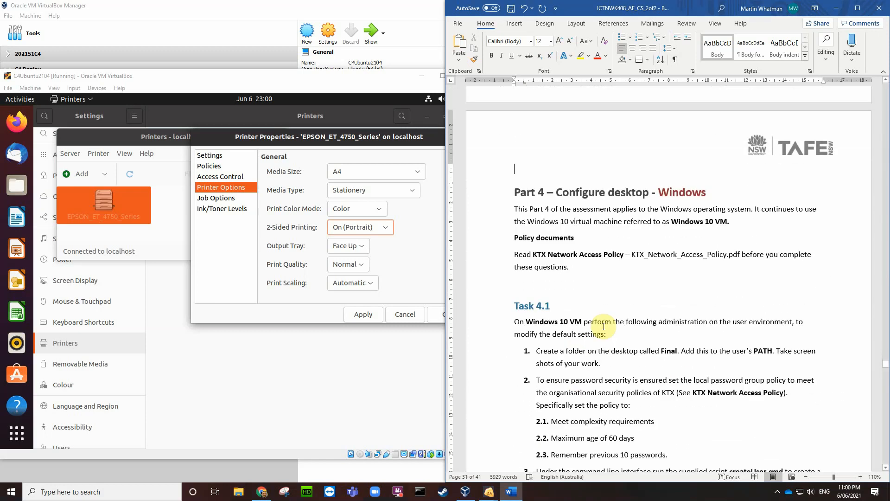